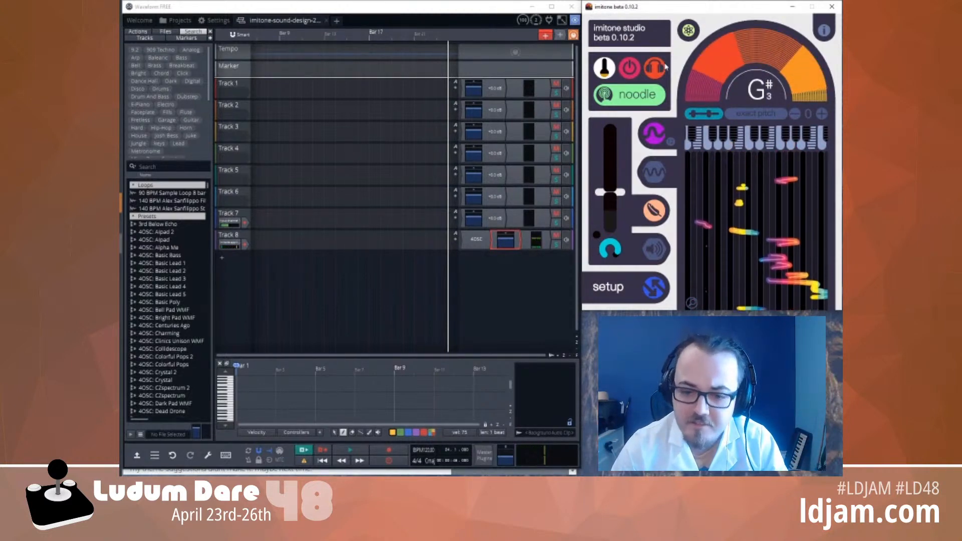
# Toggle imitone's sleep mode, leaving it asleep so it stops picking up the voice
pyautogui.click(639, 69)
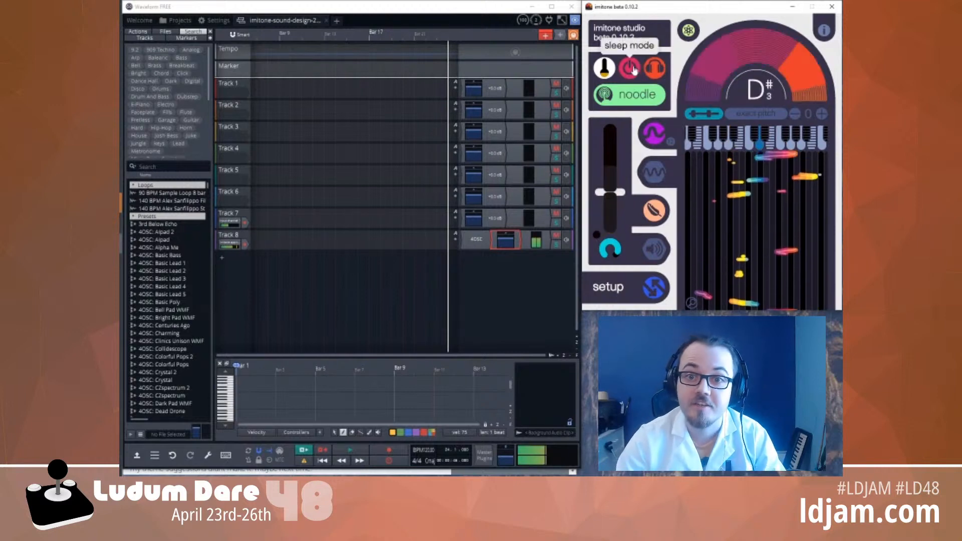
pyautogui.click(634, 70)
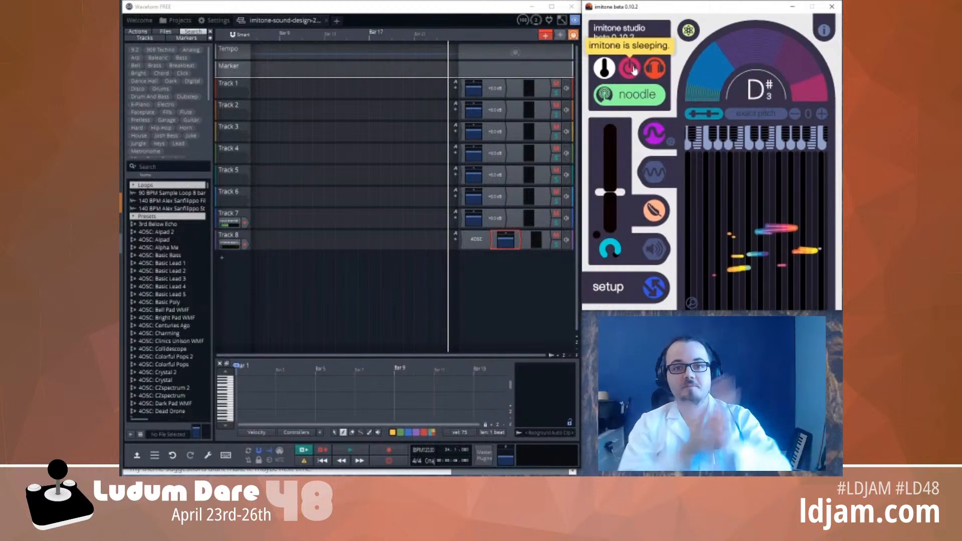
pyautogui.click(633, 70)
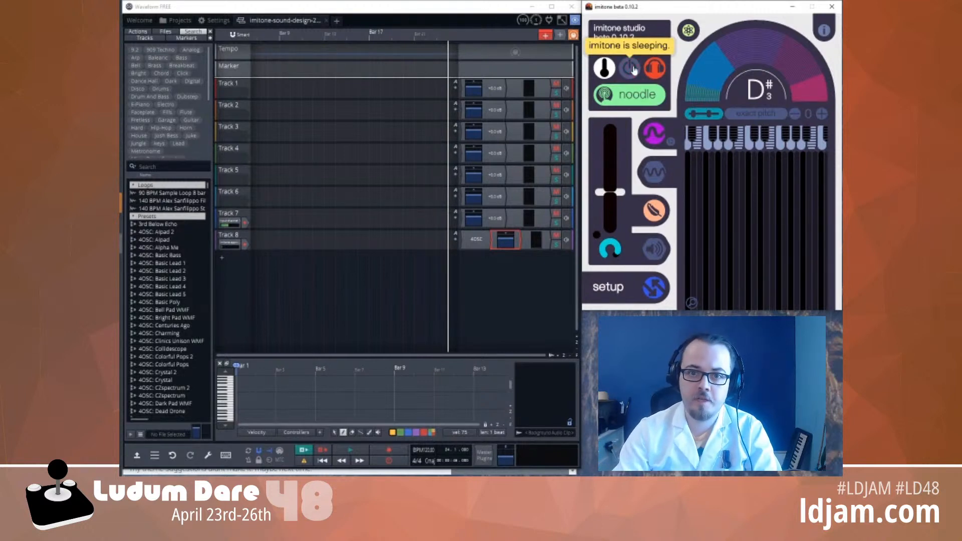
pyautogui.click(634, 70)
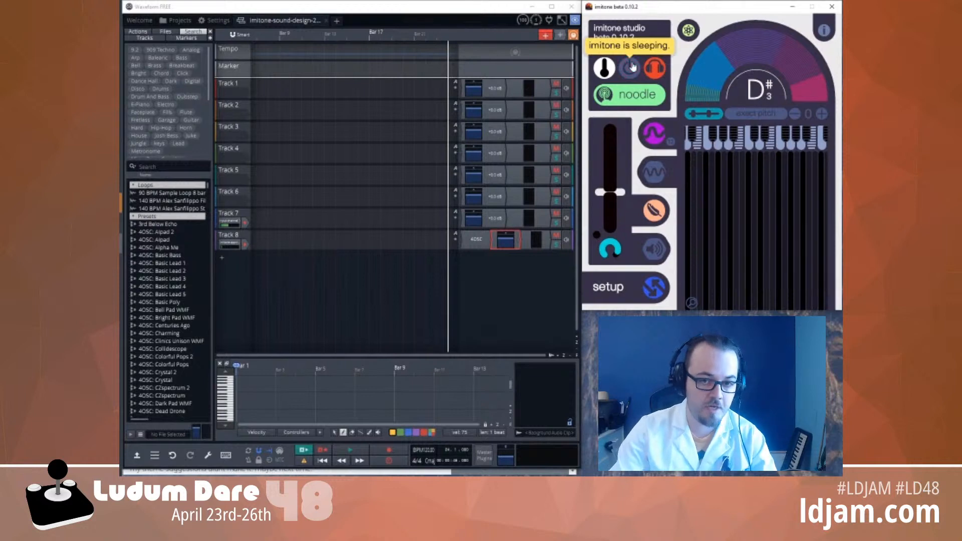
pyautogui.click(629, 71)
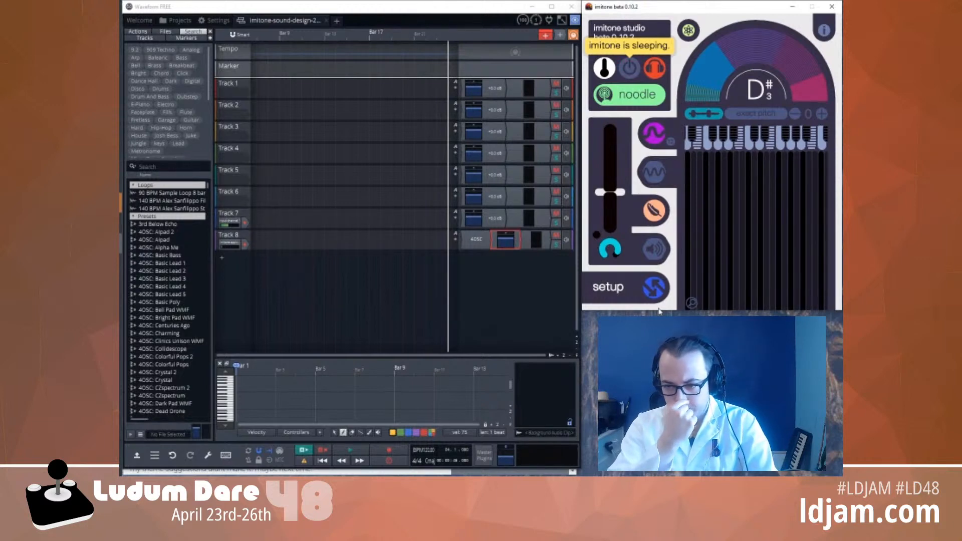
# Switch to the web browser and look over the imitone website's home page
pyautogui.click(476, 474)
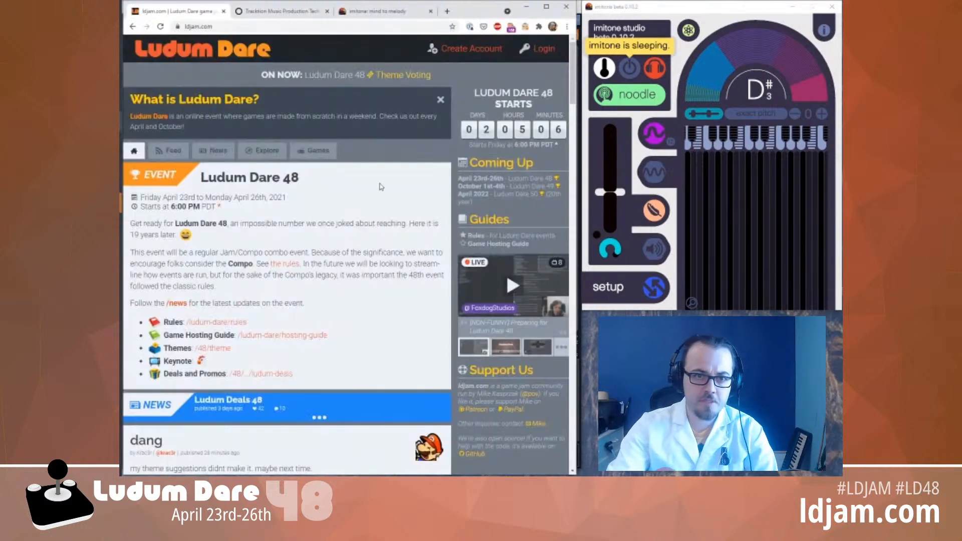
pyautogui.click(376, 16)
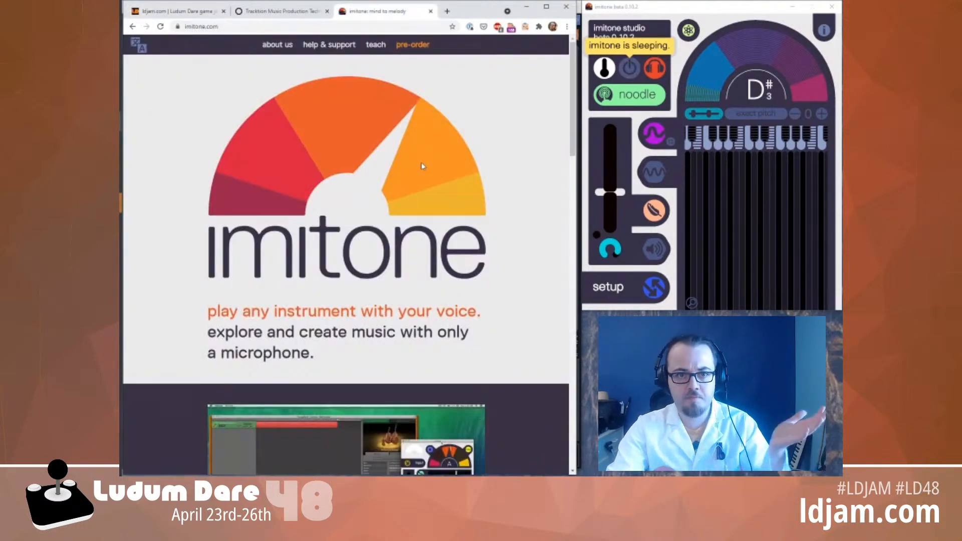
pyautogui.scroll(-5, 451, 182)
pyautogui.scroll(-11, 451, 184)
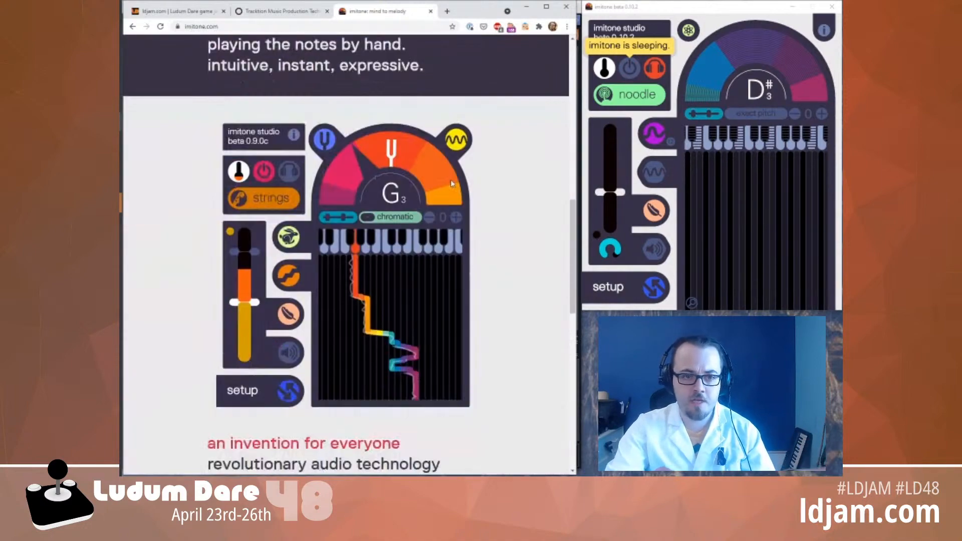
pyautogui.scroll(16, 450, 183)
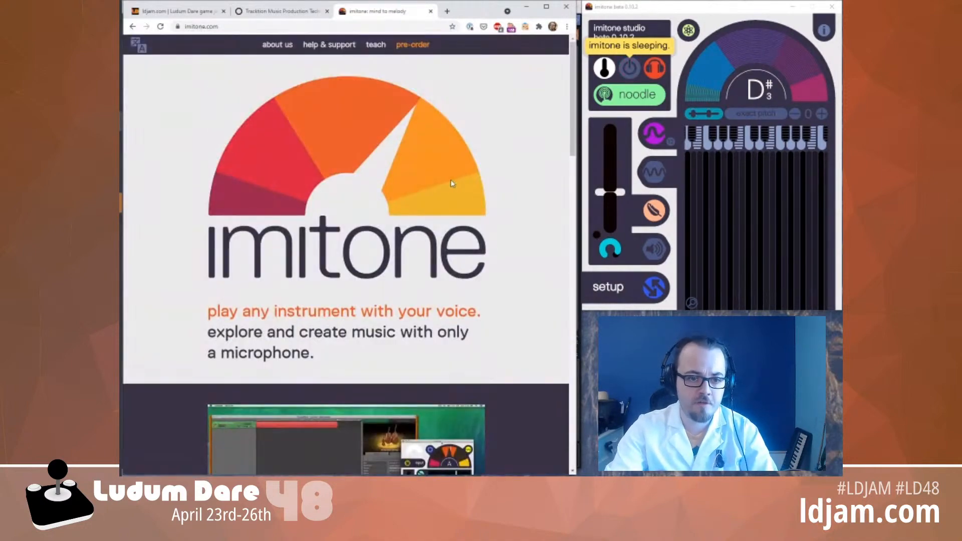
# Open the Ludum Deals 48 news post on ldjam.com and examine the imitone LD48 exclusive edition and its download links
pyautogui.click(165, 12)
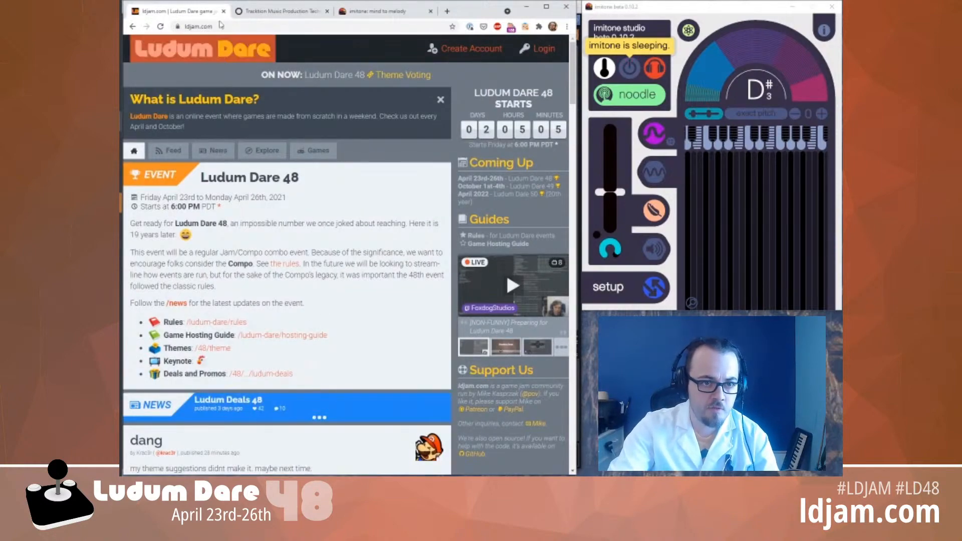
pyautogui.scroll(-4, 263, 192)
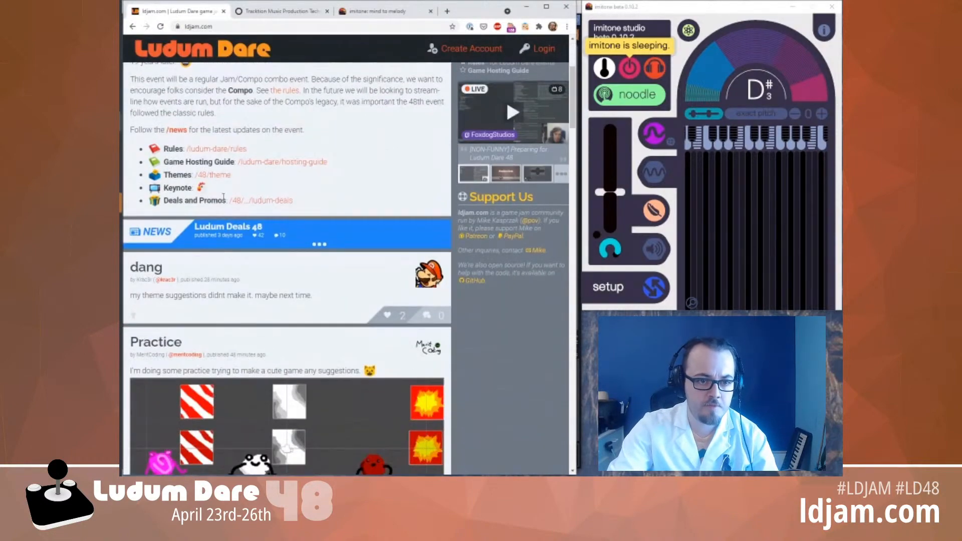
pyautogui.click(223, 232)
pyautogui.scroll(-3, 283, 280)
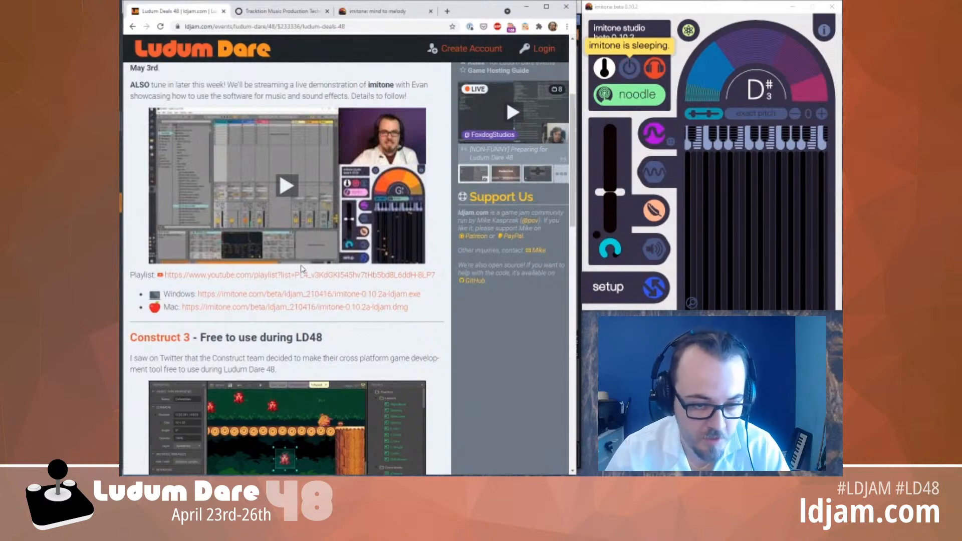
pyautogui.scroll(4, 350, 278)
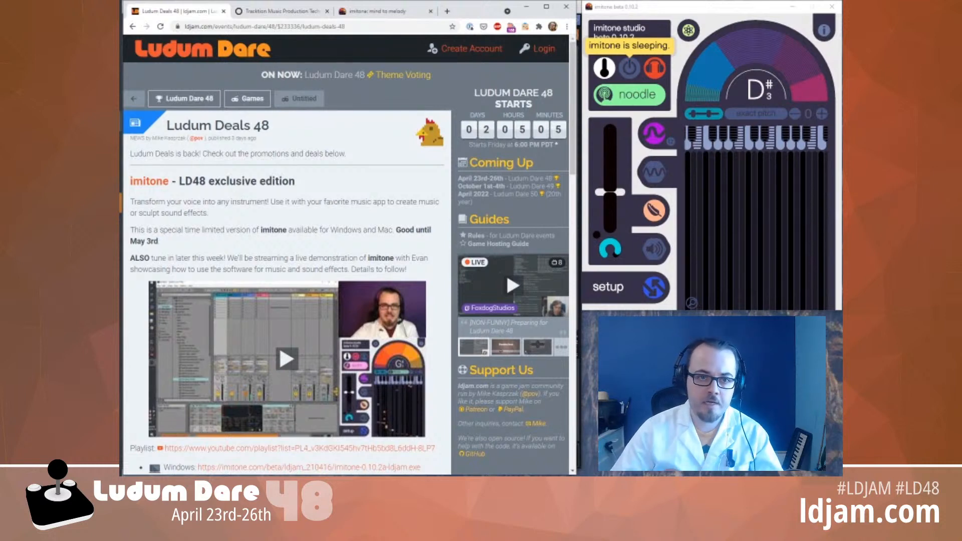
# Search the web for lmms in a new browser tab and open the LMMS download page on SourceForge
pyautogui.hotkey('ctrl', 't')
pyautogui.write('lmms')
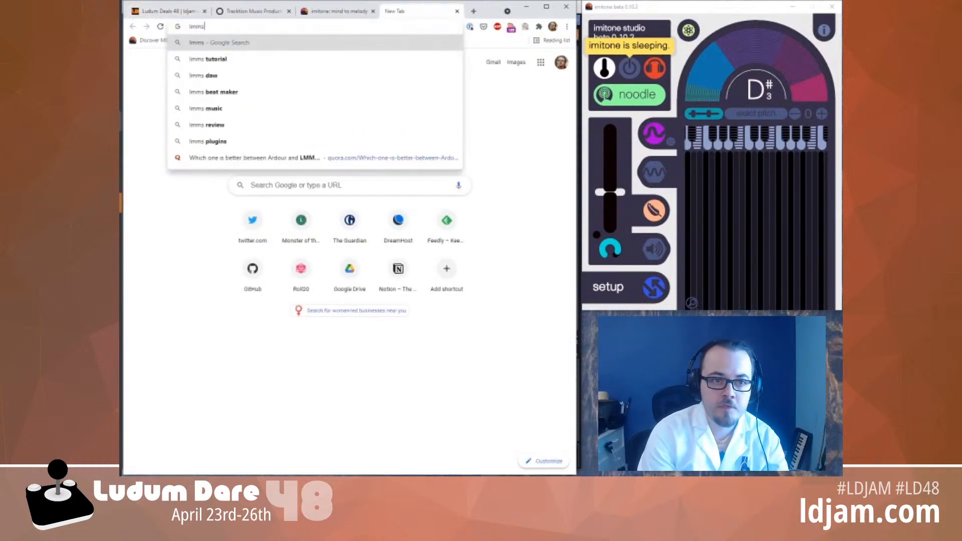
pyautogui.press('Return')
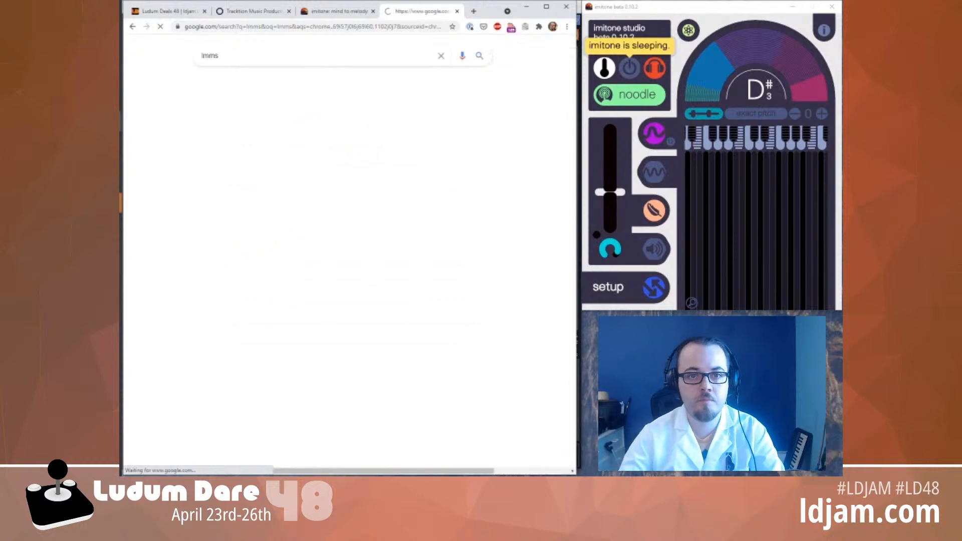
pyautogui.click(252, 131)
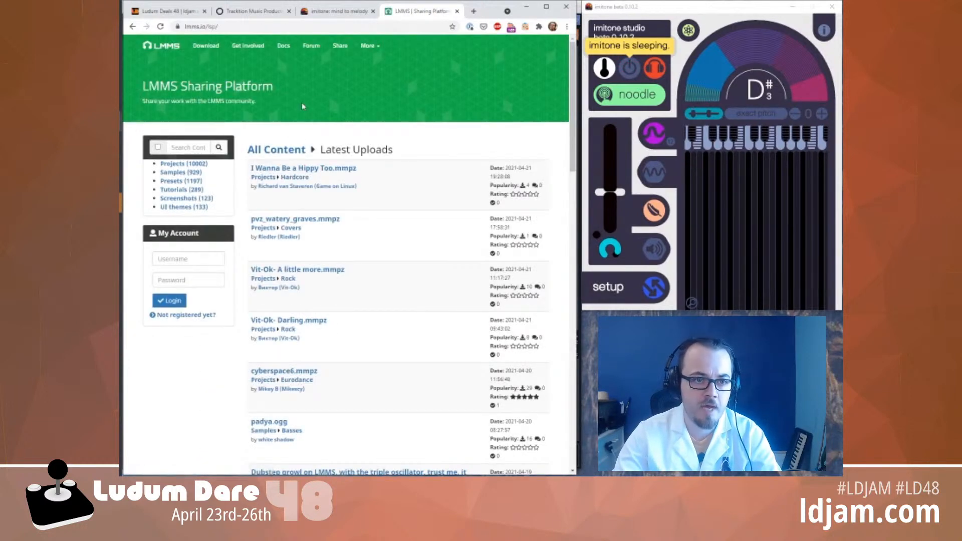
pyautogui.click(132, 26)
pyautogui.scroll(-3, 285, 244)
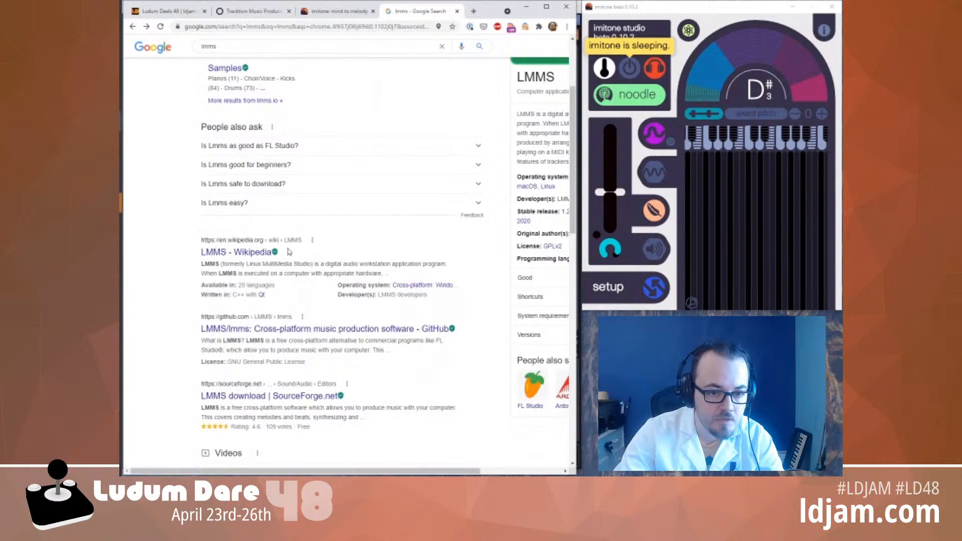
pyautogui.click(281, 396)
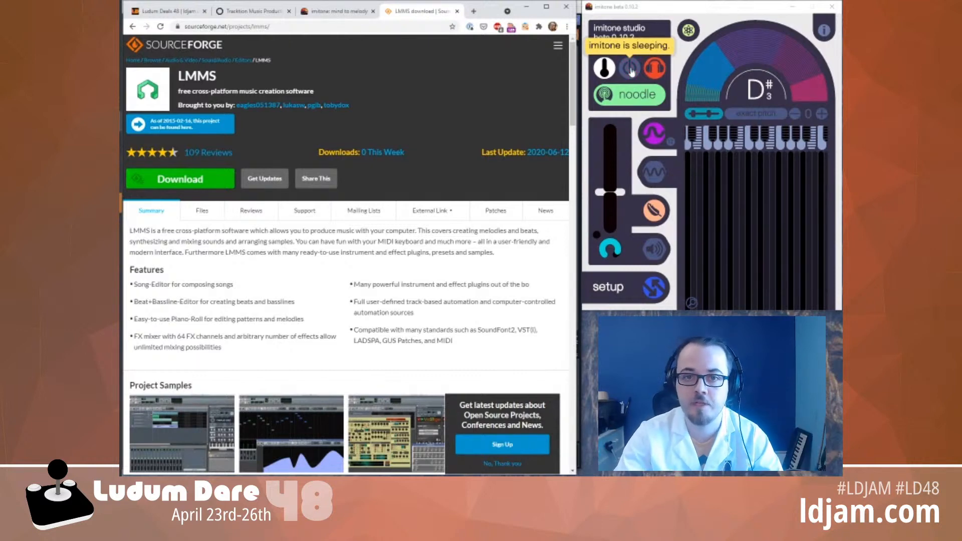
# Wake imitone and try the busy preset with the pitch shifted 12 higher, ending in sleep mode
pyautogui.click(630, 70)
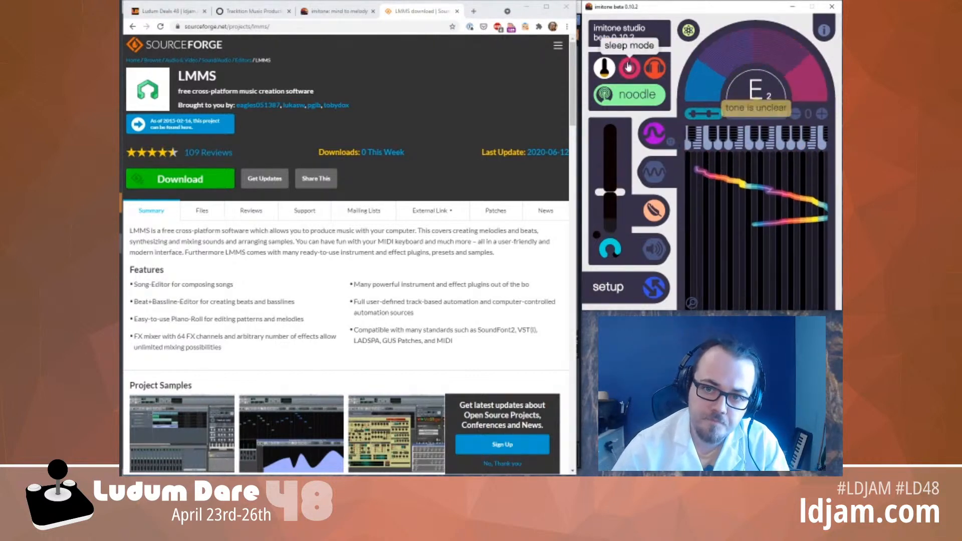
pyautogui.click(629, 65)
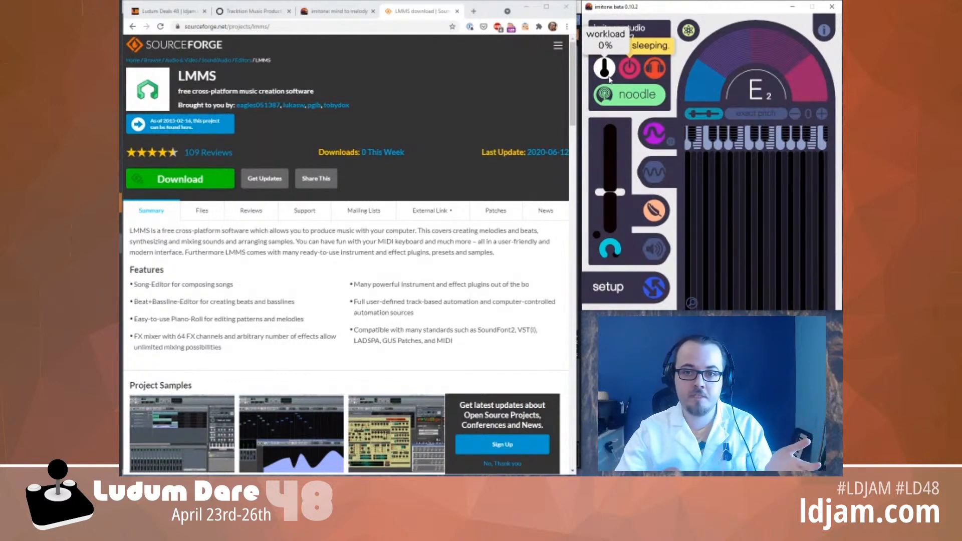
pyautogui.click(628, 66)
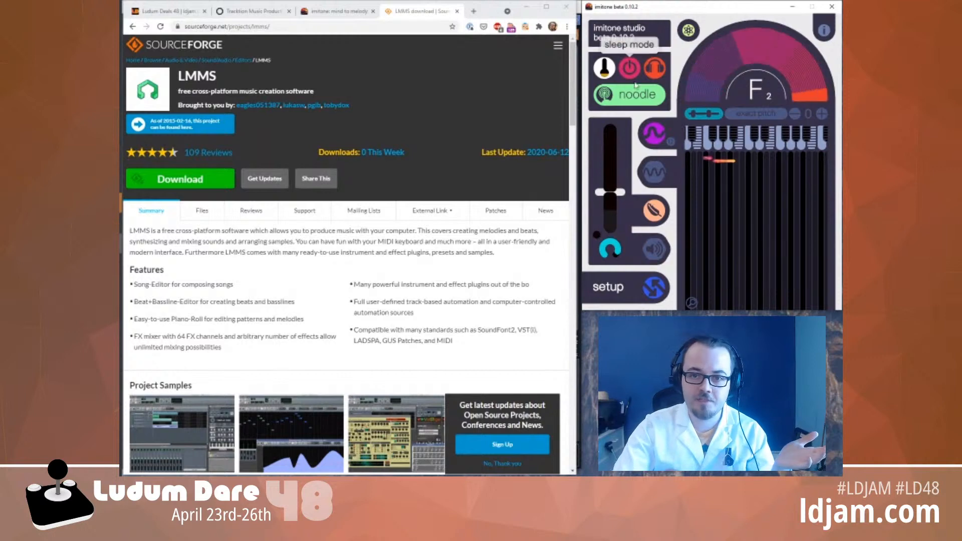
pyautogui.click(653, 101)
pyautogui.click(706, 120)
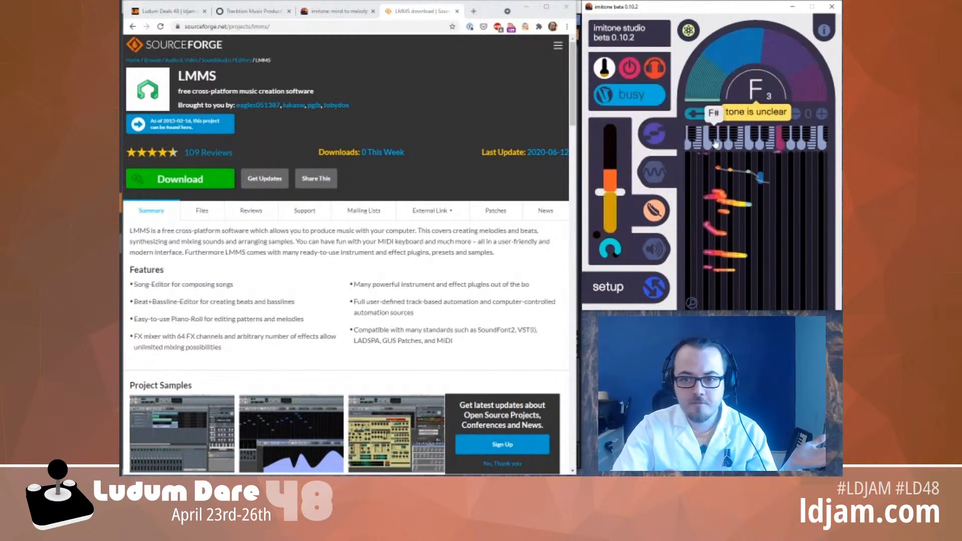
pyautogui.click(819, 115)
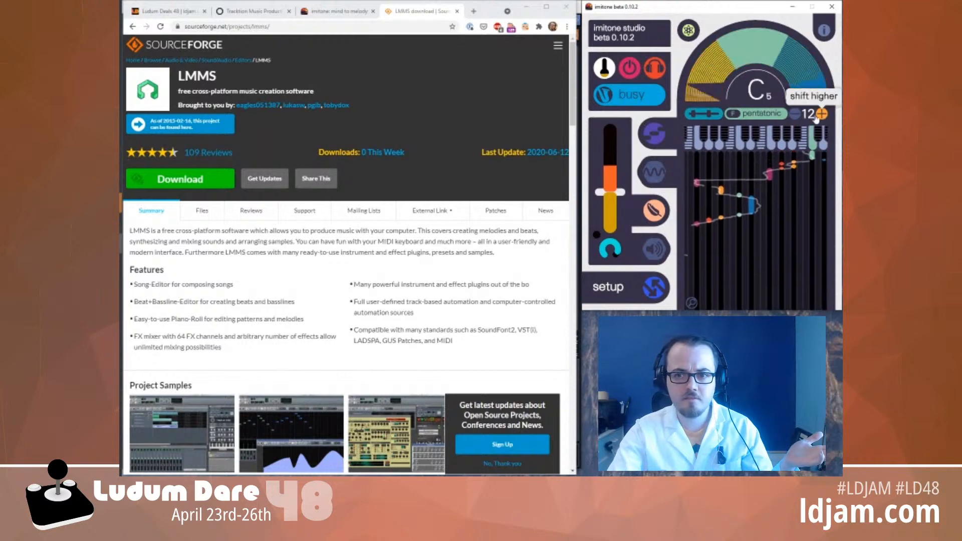
pyautogui.click(628, 70)
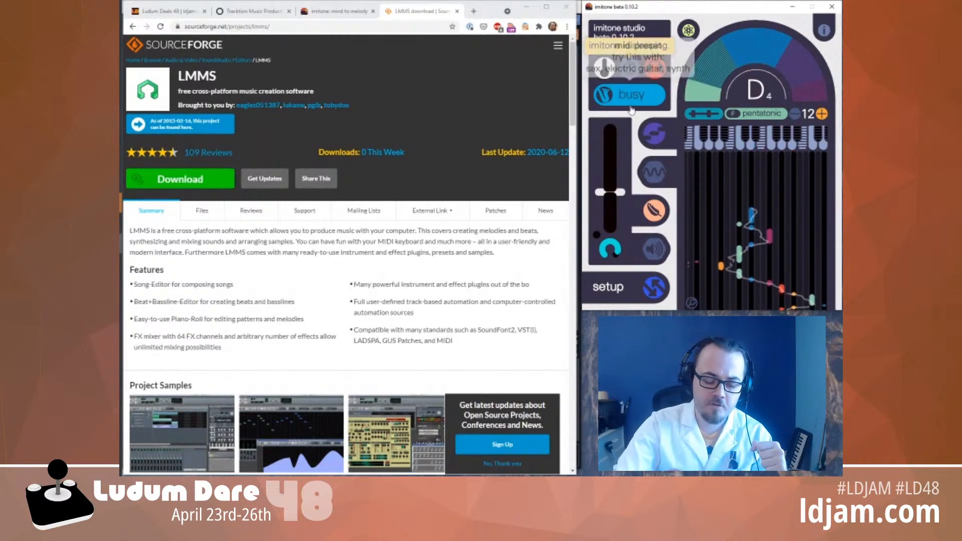
# Reset imitone's pitch shift to 0 and switch back to the noodle preset
pyautogui.click(798, 114)
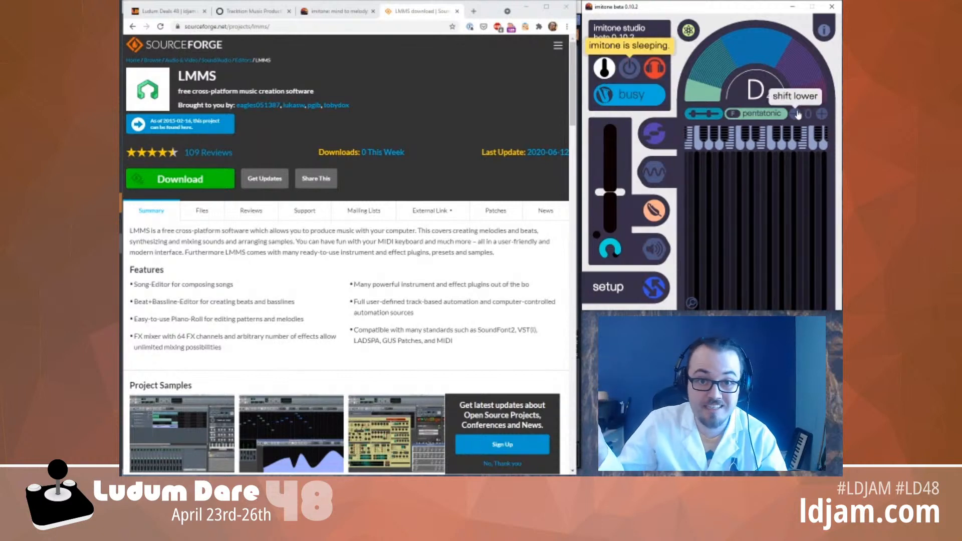
pyautogui.click(637, 95)
pyautogui.click(709, 159)
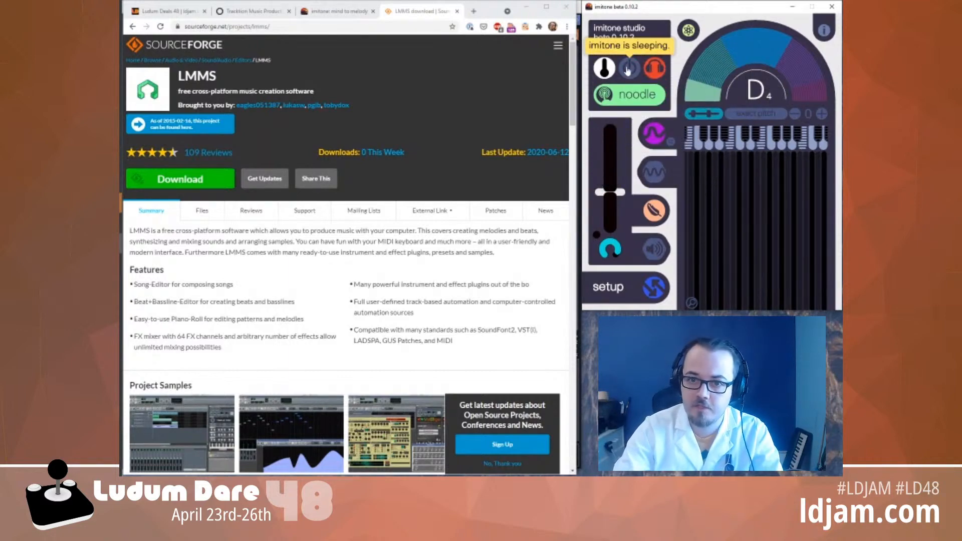
# Shift imitone's pitch 24 lower with the noodle preset, test it awake, and return imitone to sleep mode
pyautogui.click(793, 114)
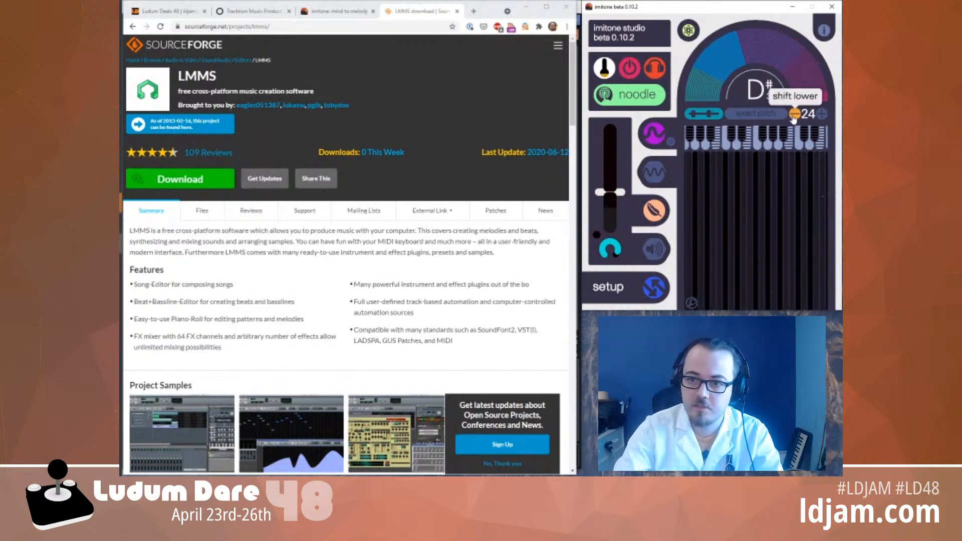
pyautogui.click(794, 114)
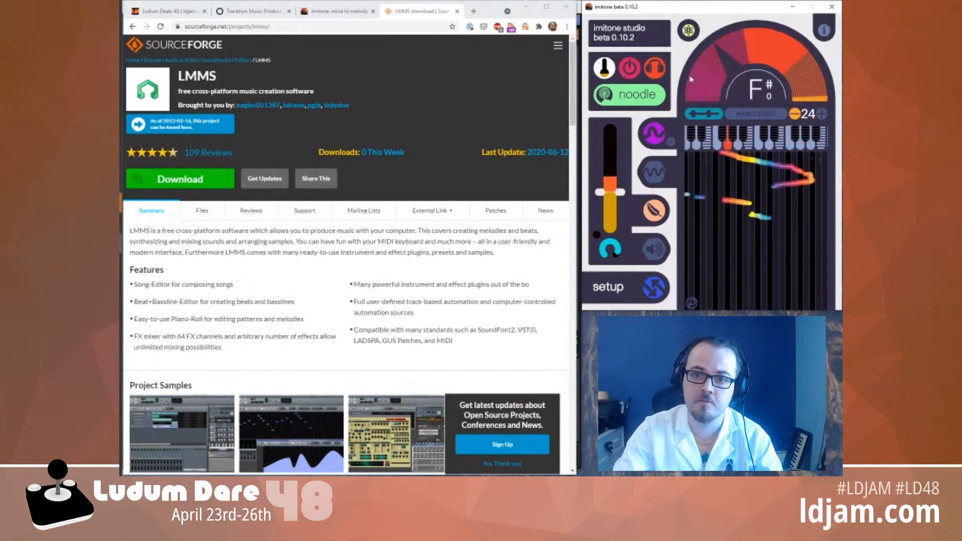
pyautogui.click(631, 69)
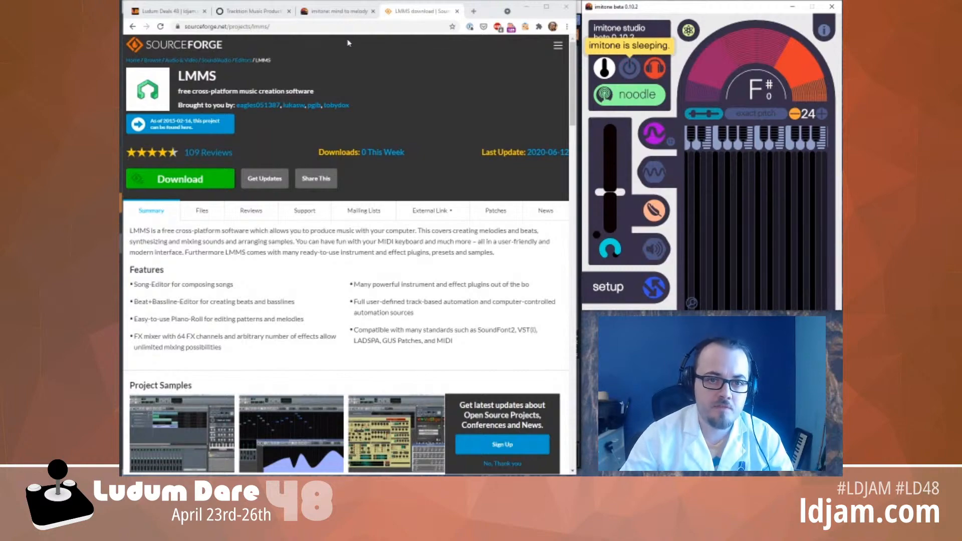
# Examine the products on the Tracktion website, including the Waveform Free 2021 workstation, in the browser
pyautogui.click(249, 12)
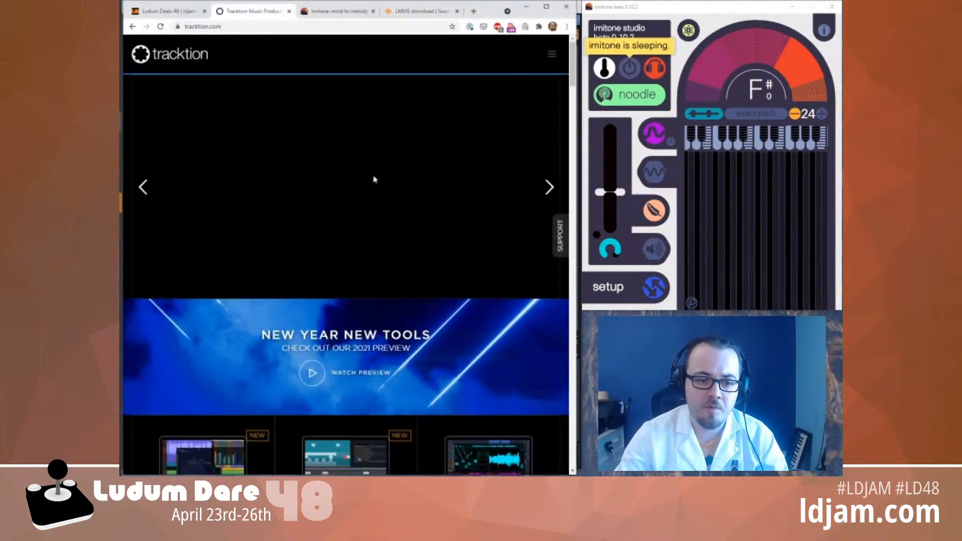
pyautogui.scroll(-3, 373, 179)
pyautogui.scroll(3, 374, 179)
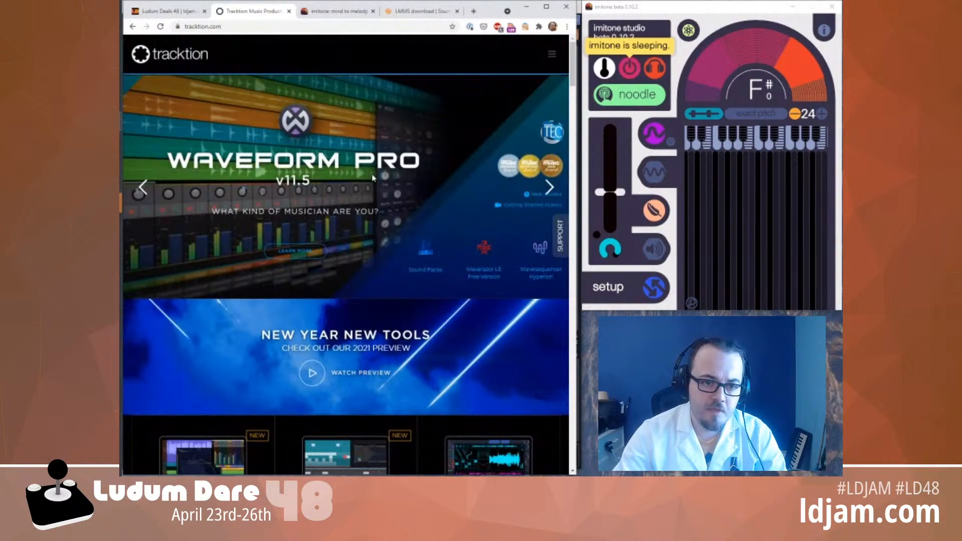
pyautogui.scroll(-6, 373, 178)
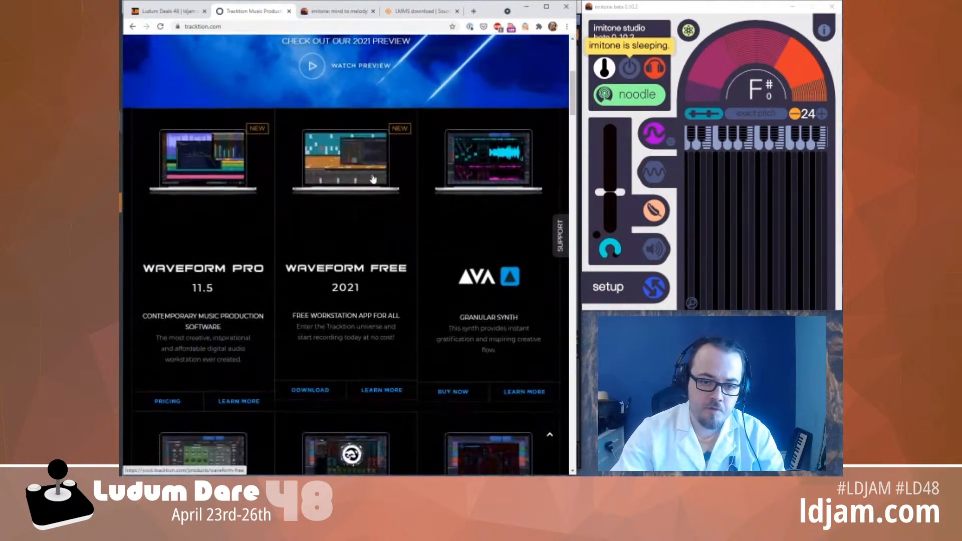
pyautogui.scroll(-12, 373, 179)
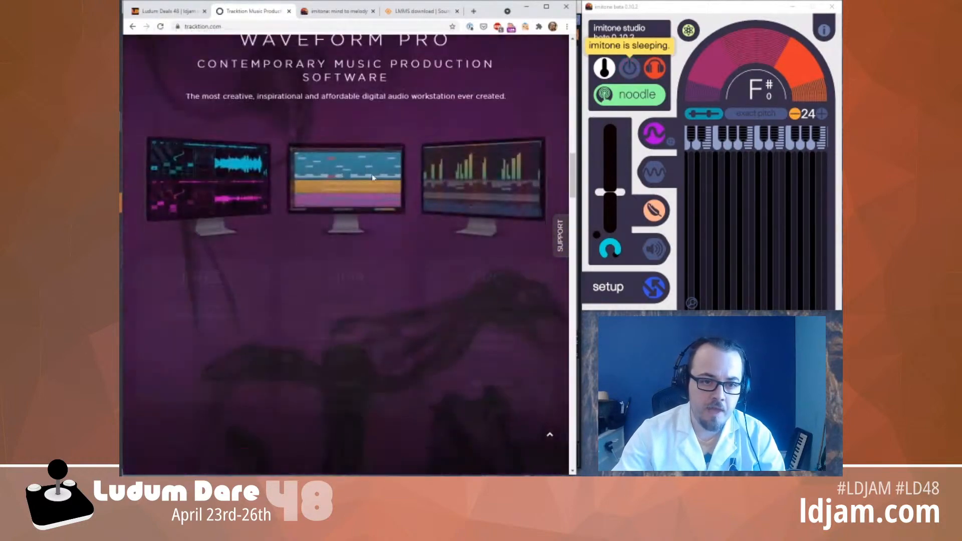
pyautogui.scroll(-12, 374, 178)
pyautogui.scroll(4, 374, 178)
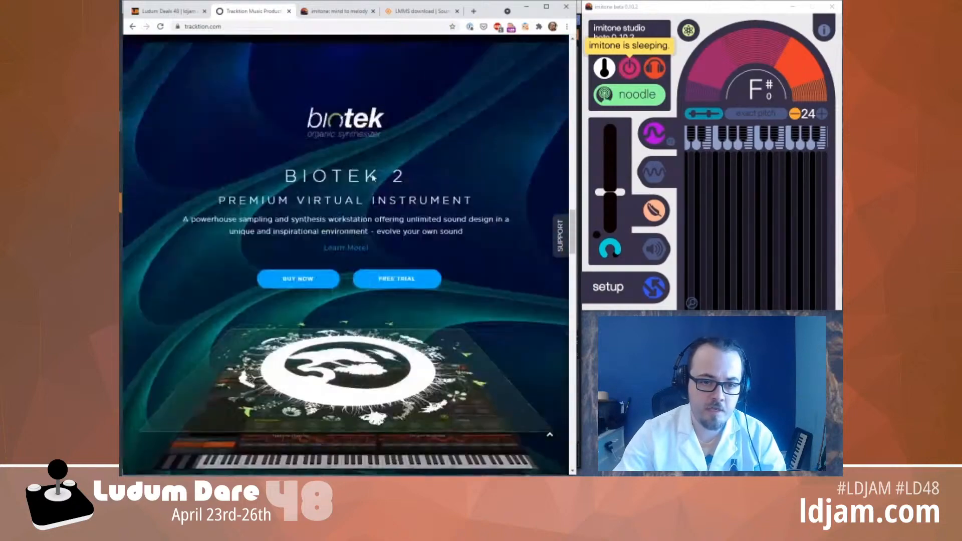
pyautogui.scroll(15, 373, 178)
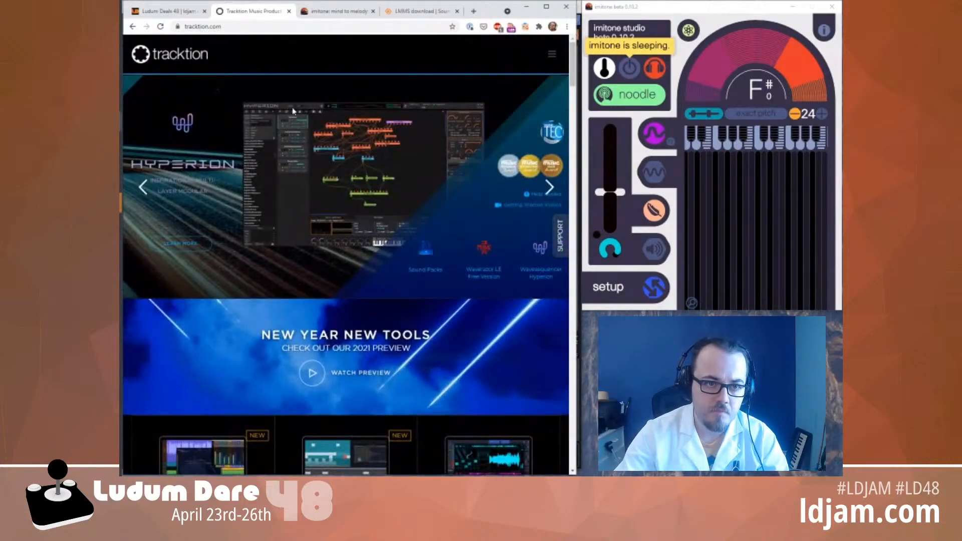
# Search the web for "waveform free" from the Tracktion page's browser tab
pyautogui.click(218, 27)
pyautogui.write('wavefo')
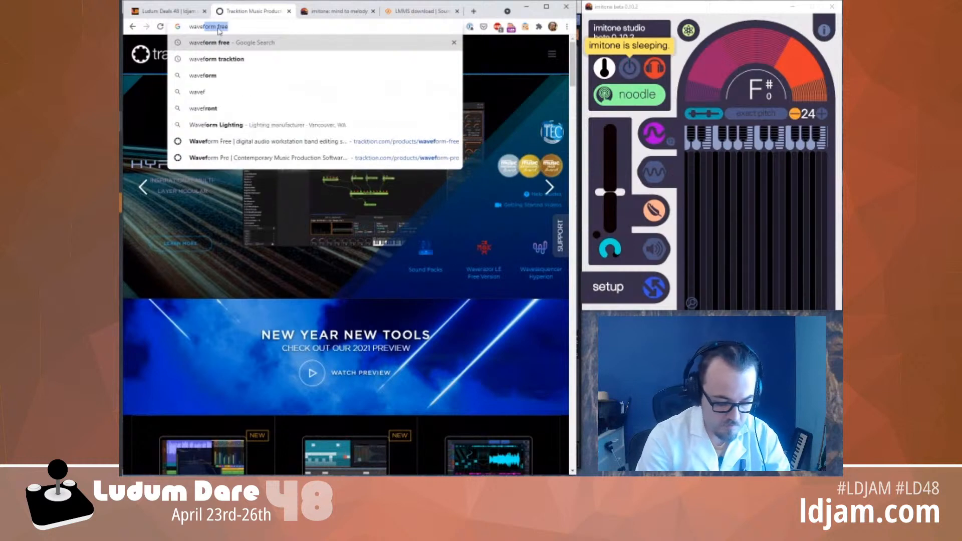
pyautogui.write('rm free')
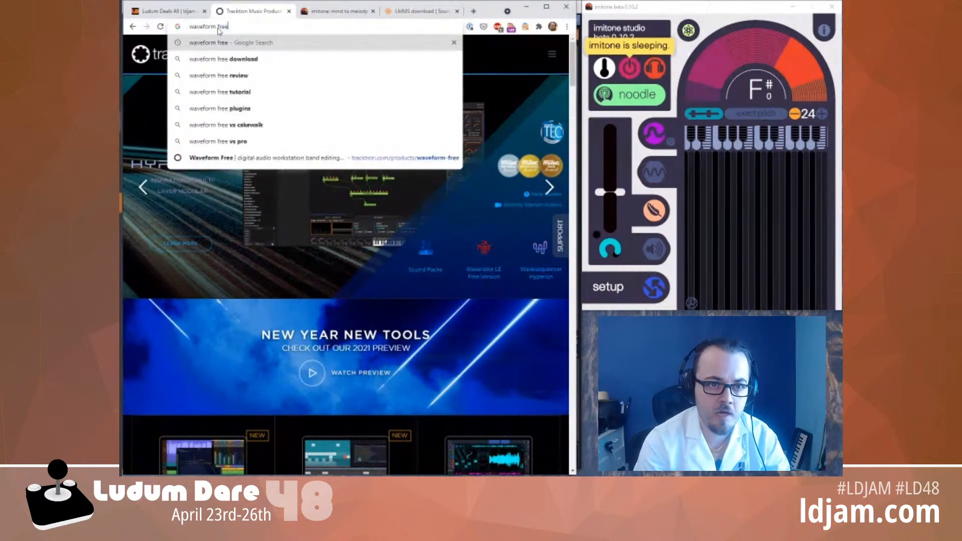
pyautogui.press('Return')
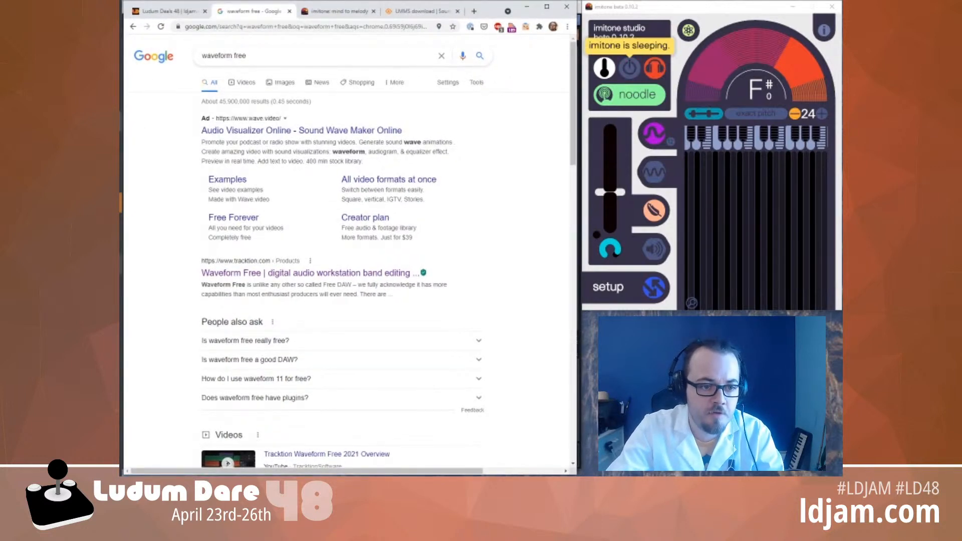
# Switch to Waveform FREE and show its welcome page
pyautogui.click(120, 264)
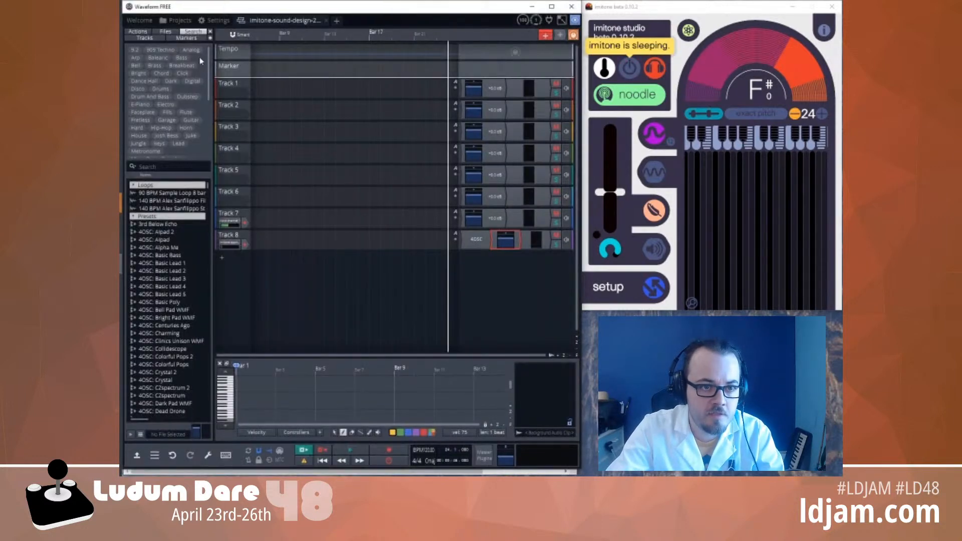
pyautogui.click(142, 20)
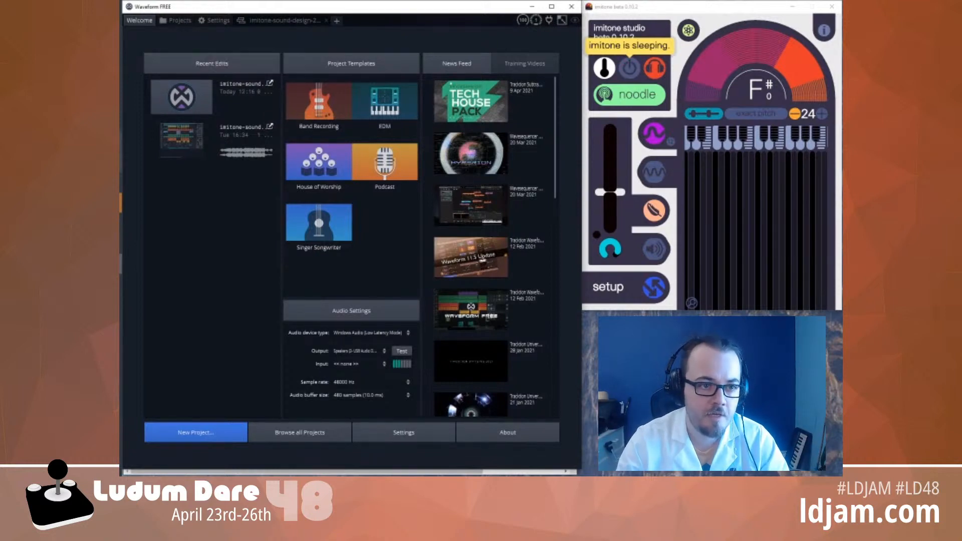
# Return to the browser and open imitone.com/tutorials in a new tab
pyautogui.click(120, 123)
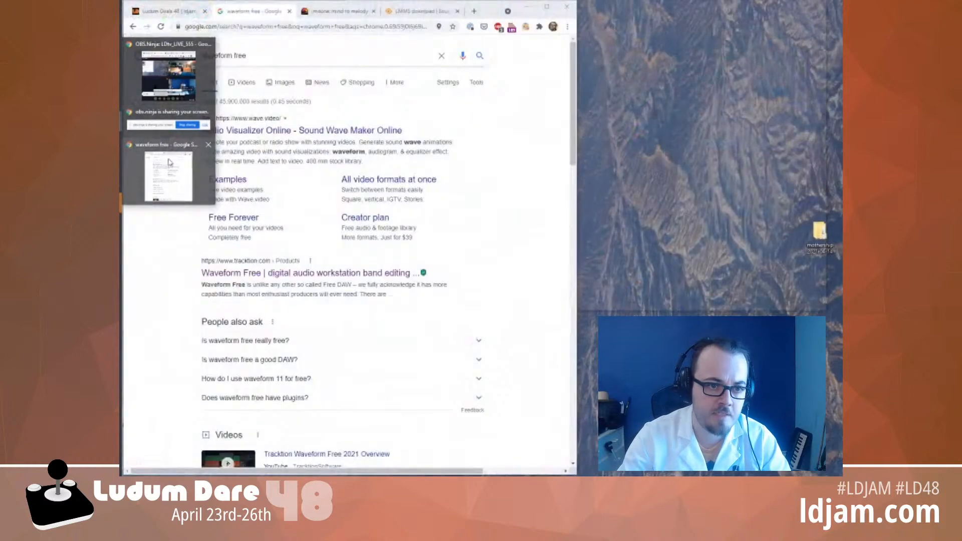
pyautogui.click(169, 161)
pyautogui.hotkey('ctrl', 't')
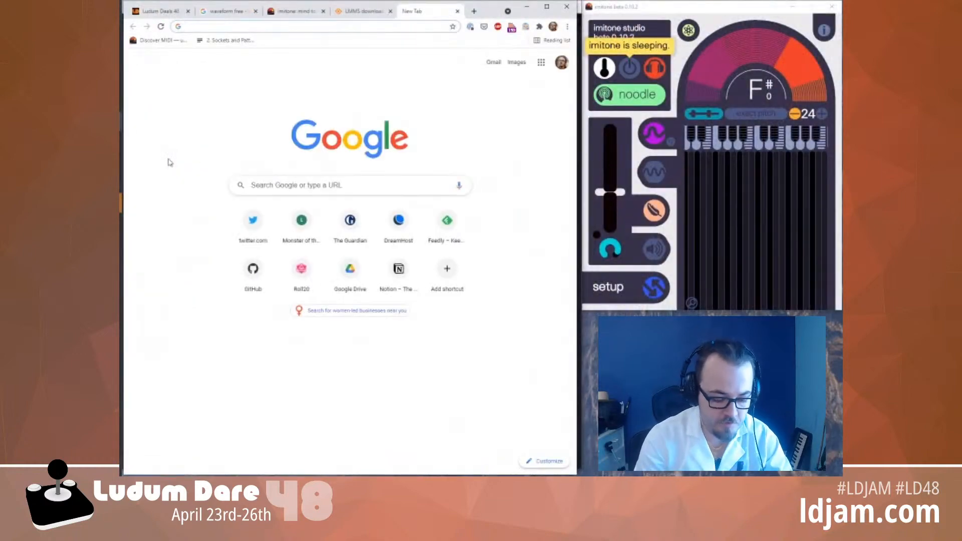
pyautogui.write('imitone.com/tutorials')
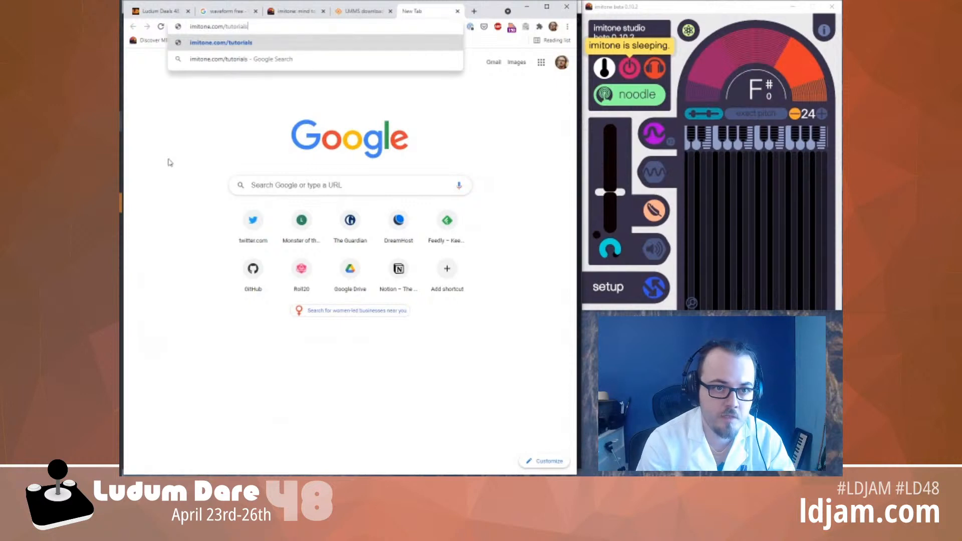
pyautogui.press('Return')
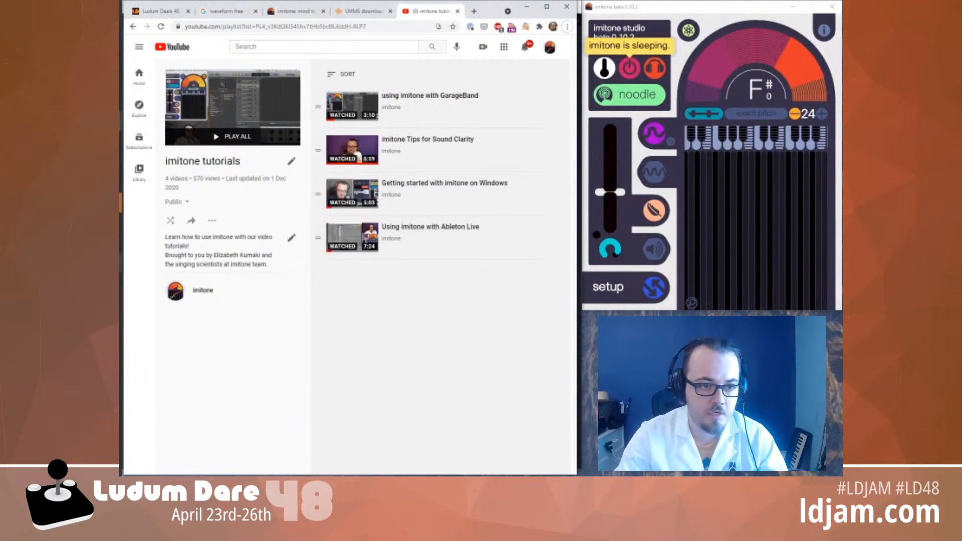
# Switch to Waveform FREE and compare its audio and MIDI device settings with imitone's audio and MIDI setup
pyautogui.hotkey('alt', 'Tab')
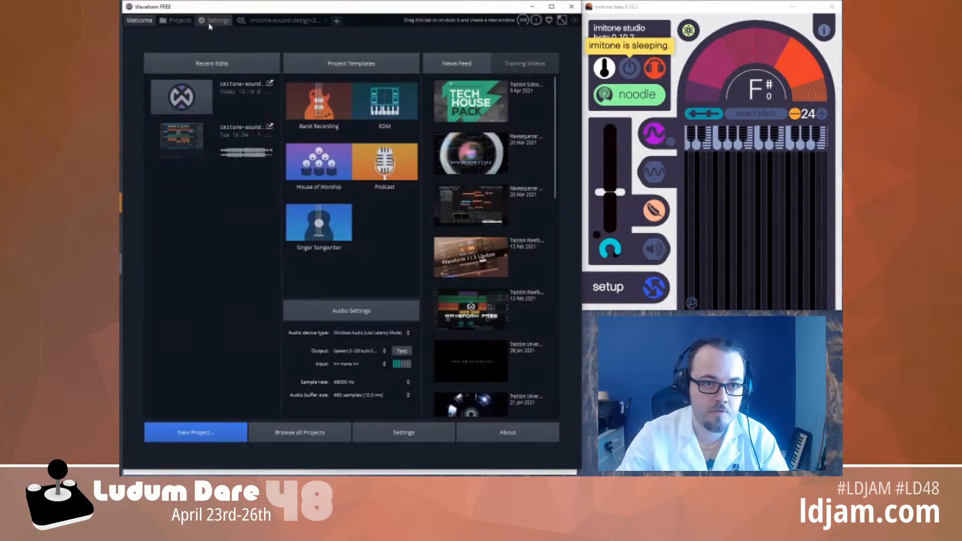
pyautogui.click(211, 21)
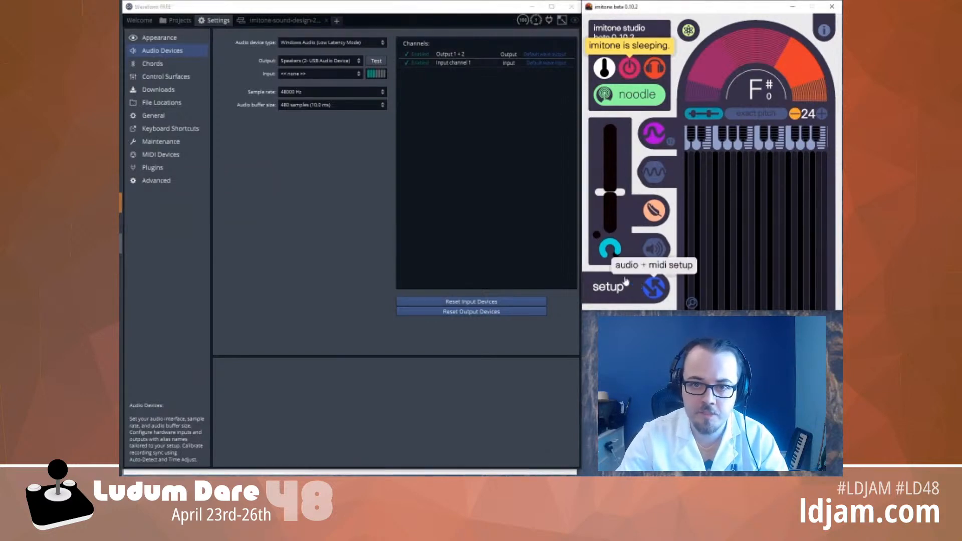
pyautogui.click(652, 286)
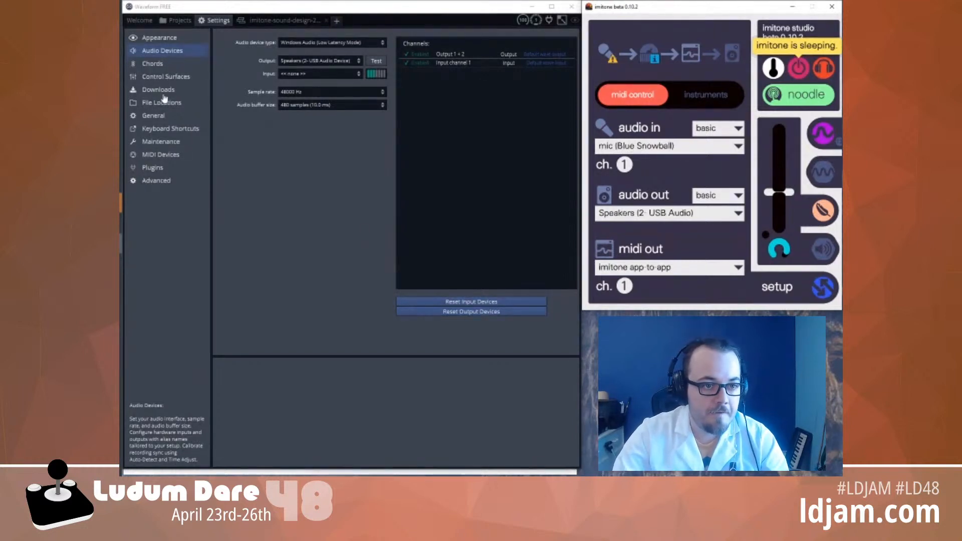
pyautogui.click(160, 155)
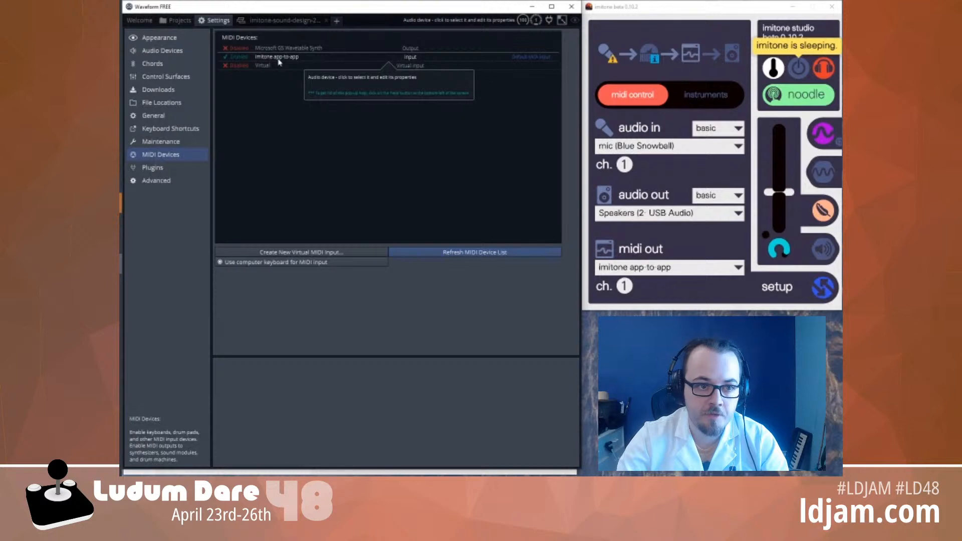
pyautogui.click(153, 52)
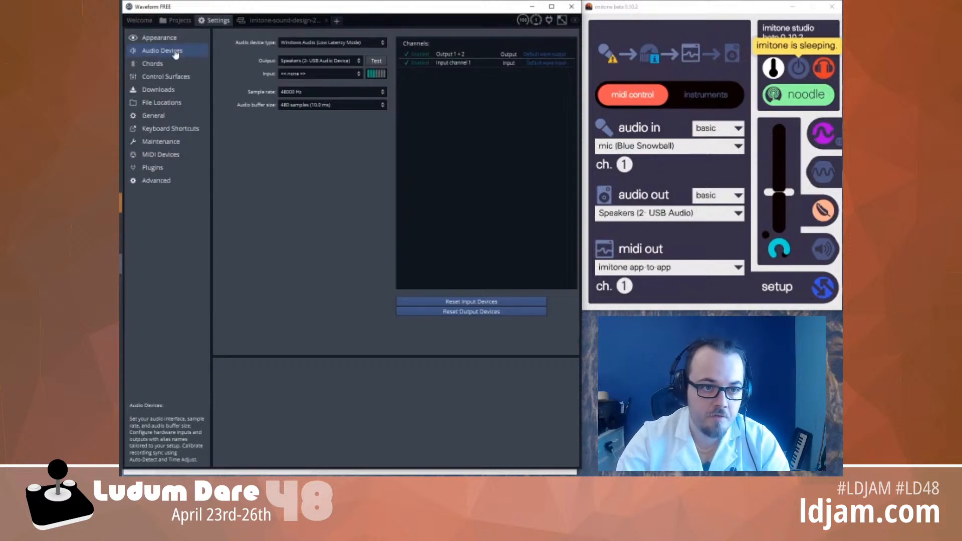
pyautogui.click(162, 156)
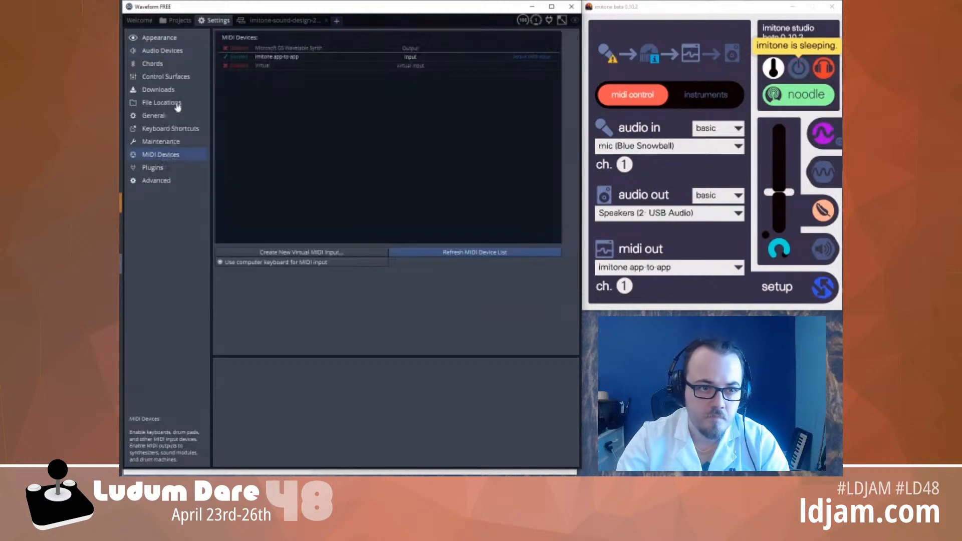
pyautogui.click(167, 53)
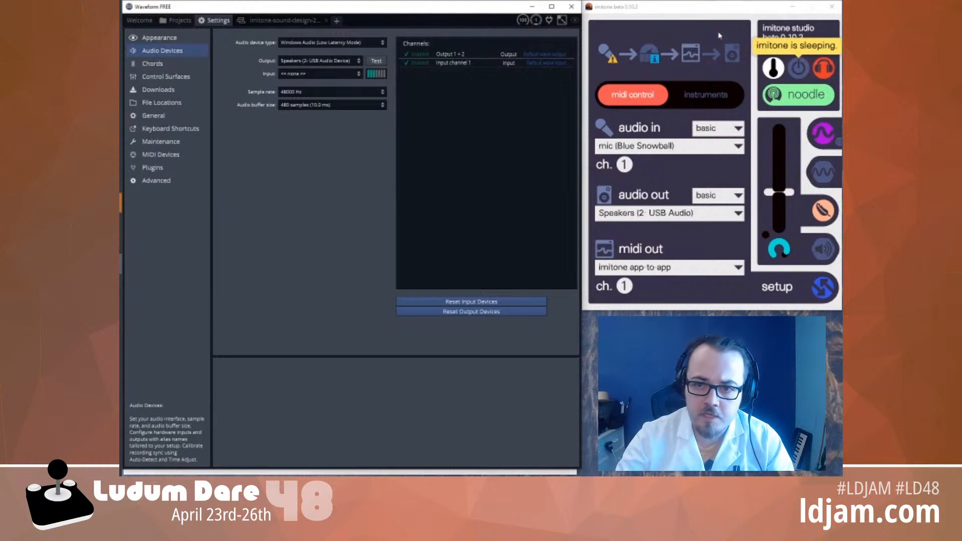
# Review the driver types offered for imitone's audio input, leaving it on basic
pyautogui.click(714, 135)
pyautogui.click(724, 131)
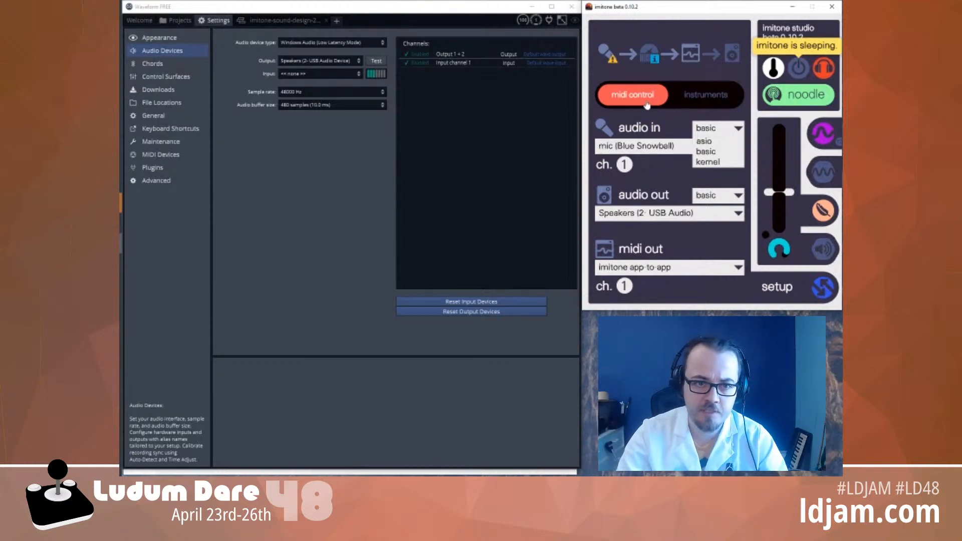
pyautogui.click(681, 120)
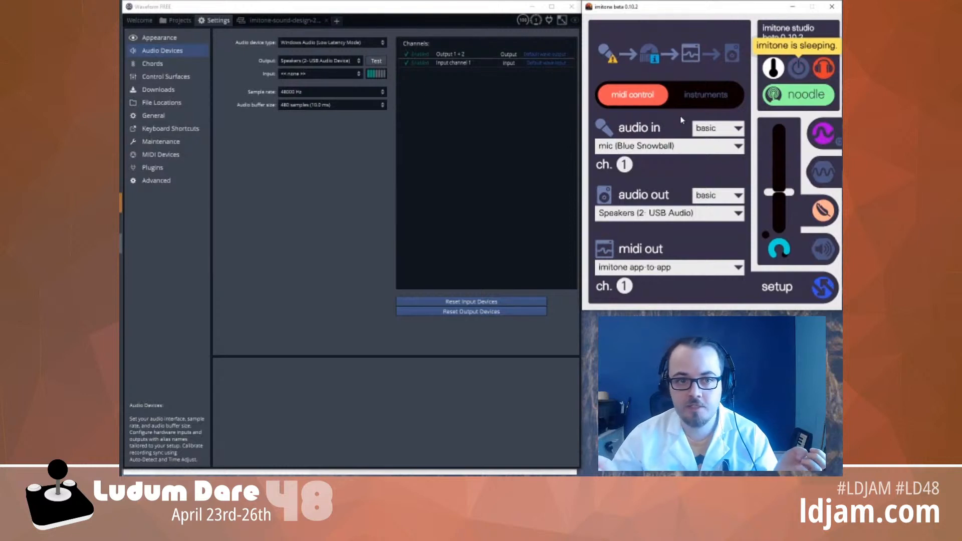
pyautogui.click(713, 129)
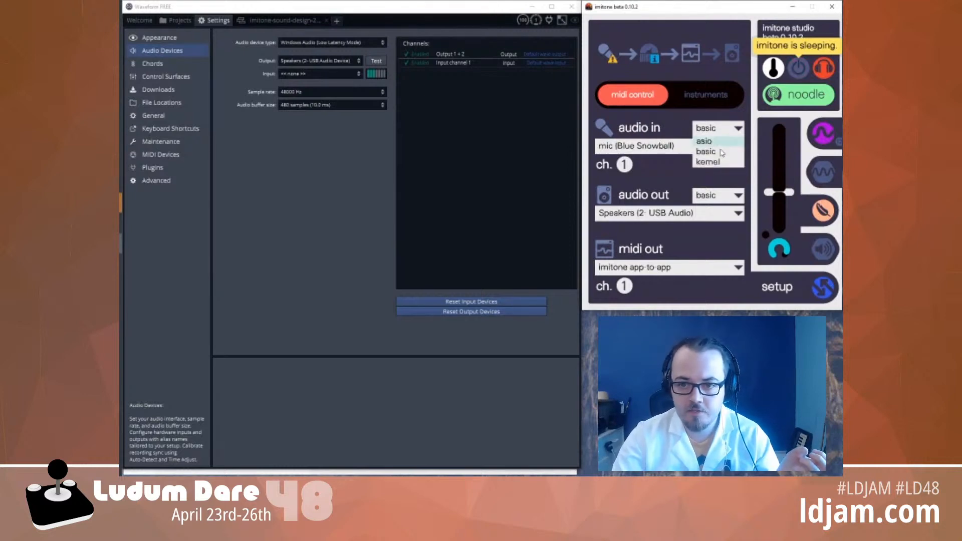
pyautogui.click(665, 127)
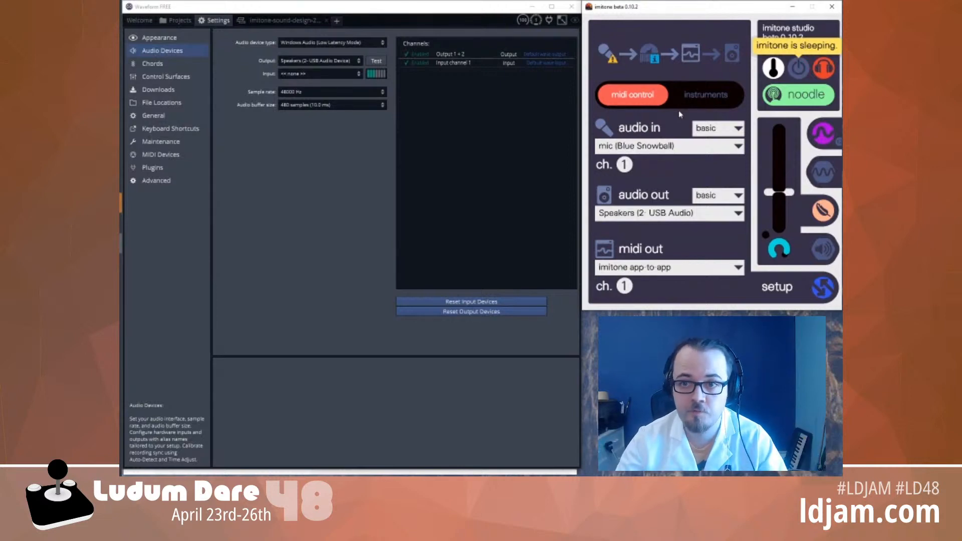
# Wake imitone, raise its pitch shift to 12 higher, choose the busy preset, test it, and return imitone to sleep mode
pyautogui.click(798, 70)
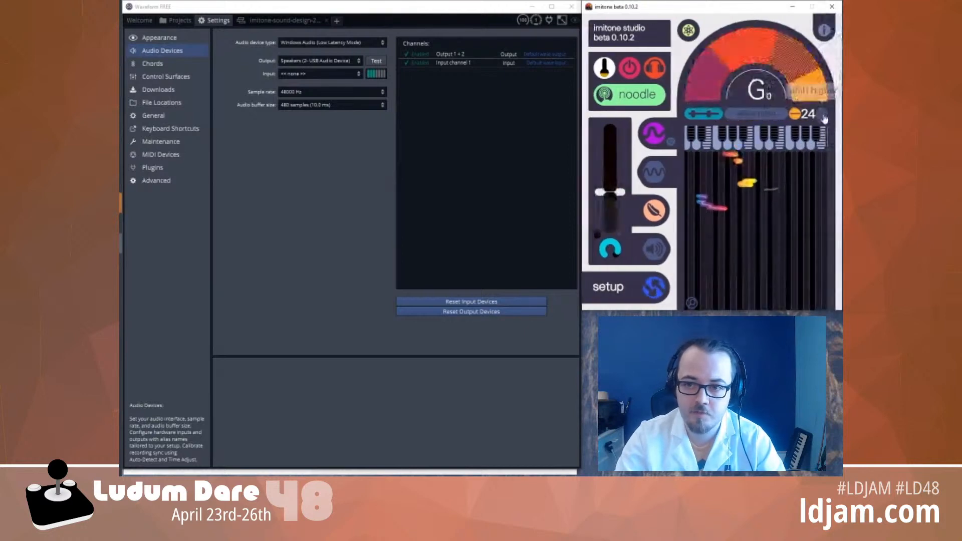
pyautogui.click(823, 115)
pyautogui.click(822, 116)
pyautogui.click(823, 116)
pyautogui.click(644, 95)
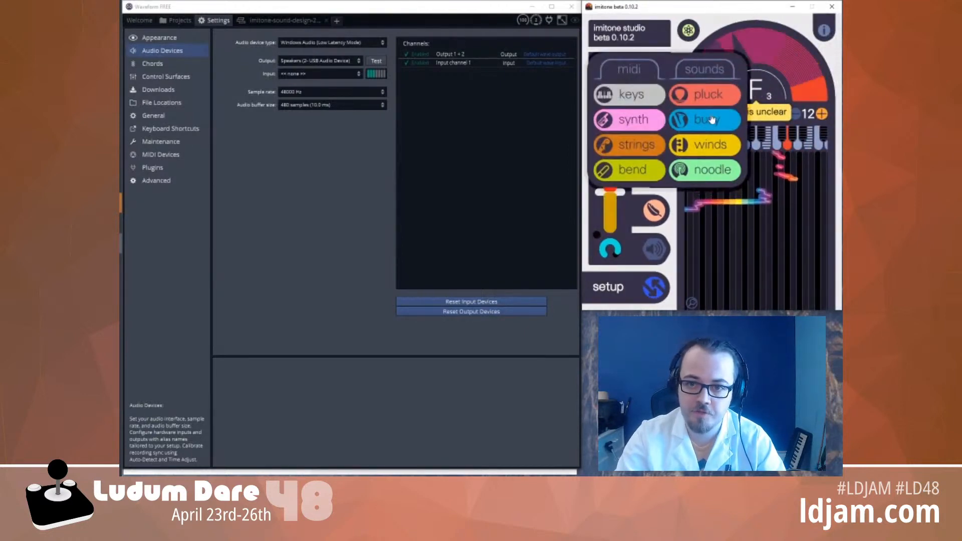
pyautogui.click(711, 119)
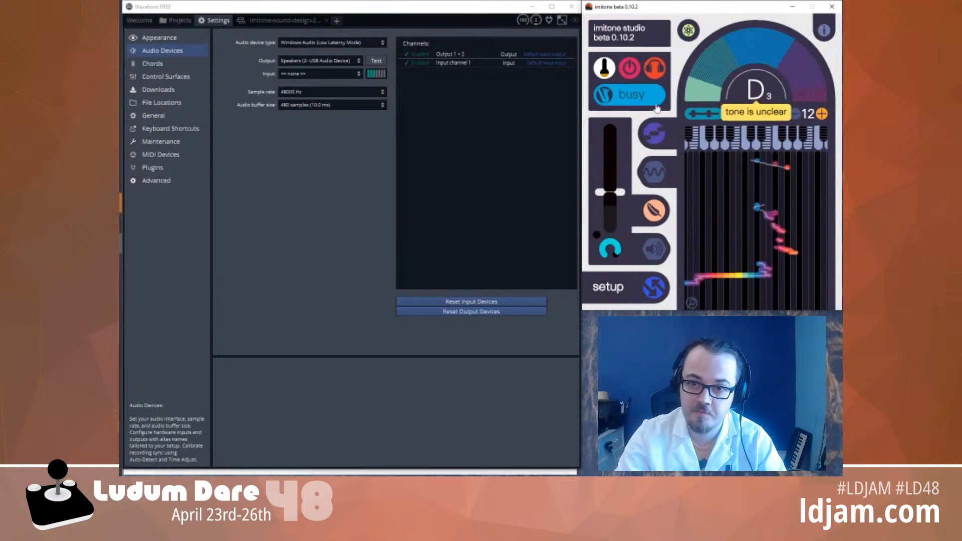
pyautogui.click(630, 69)
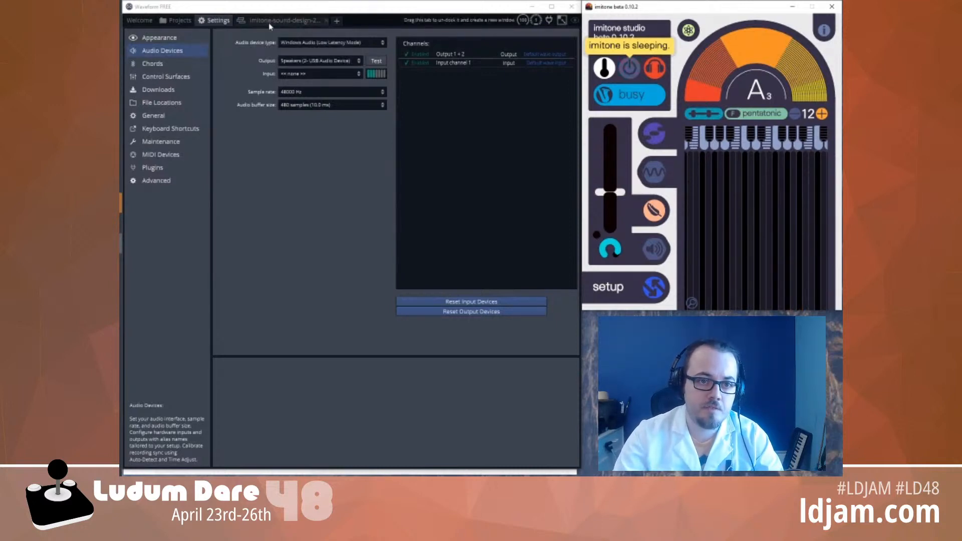
# Close the open imitone-sound-design-2 edit in Waveform FREE, discarding its changes
pyautogui.click(326, 22)
pyautogui.click(326, 22)
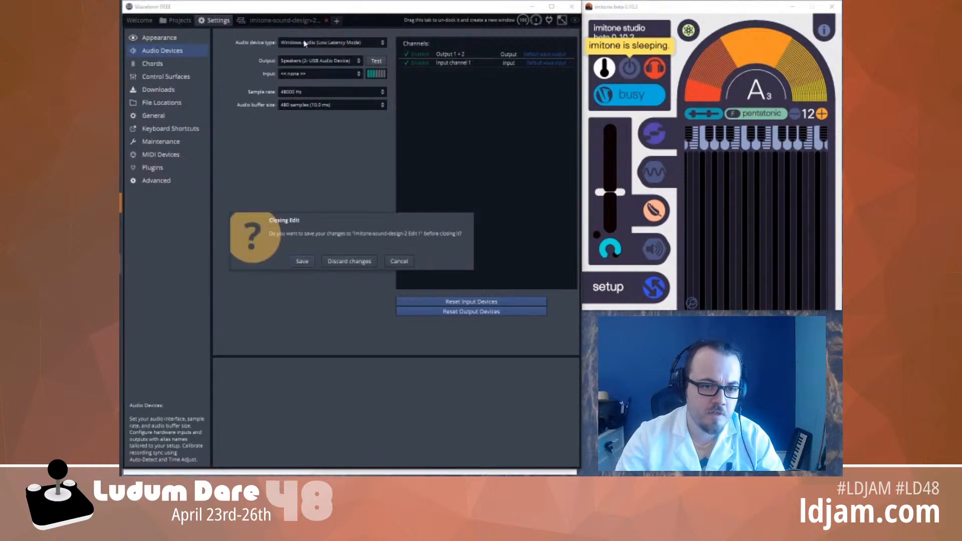
pyautogui.click(340, 261)
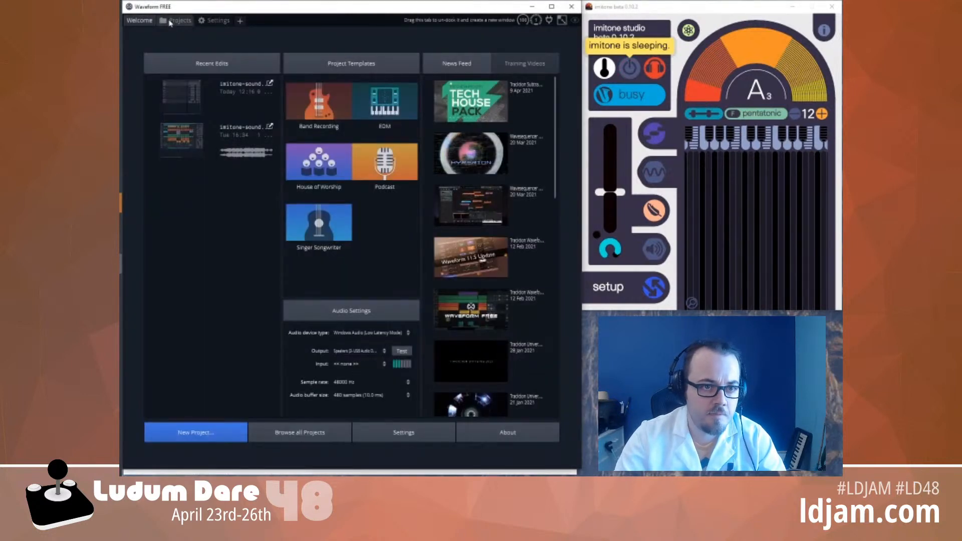
# Create a new Waveform project named lkjasdlkjasldkj in P:\audio\tracktion with its default edit opened
pyautogui.click(175, 21)
pyautogui.click(146, 22)
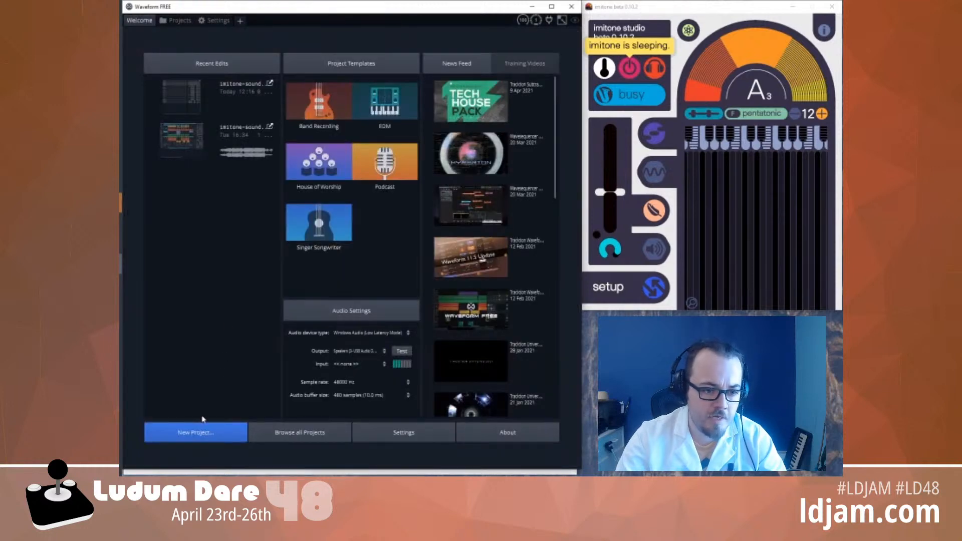
pyautogui.click(200, 437)
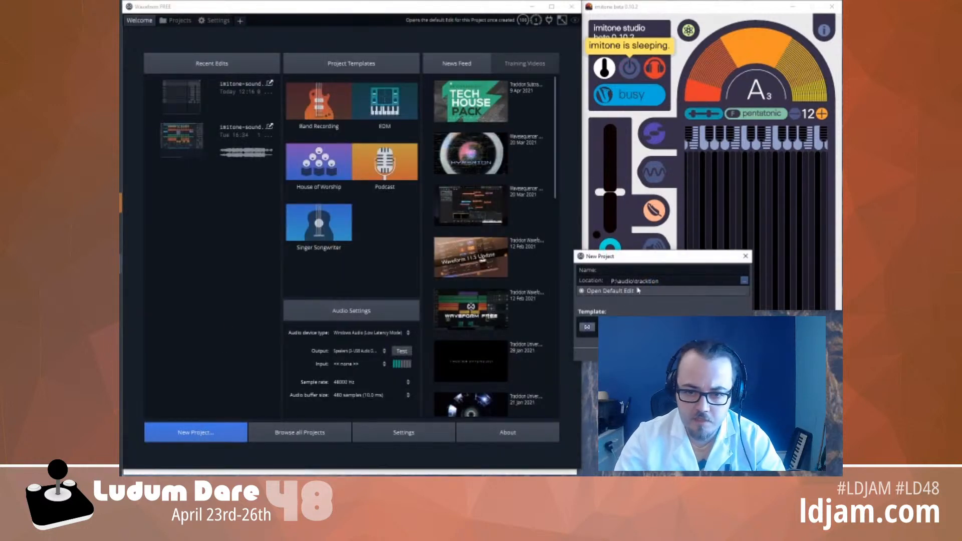
pyautogui.write('lkjasdkjasldk')
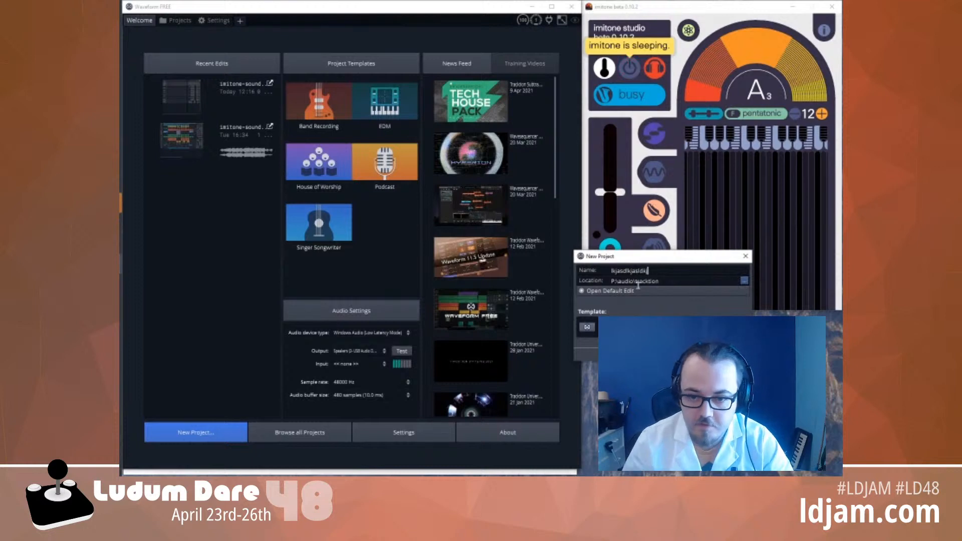
pyautogui.press('Return')
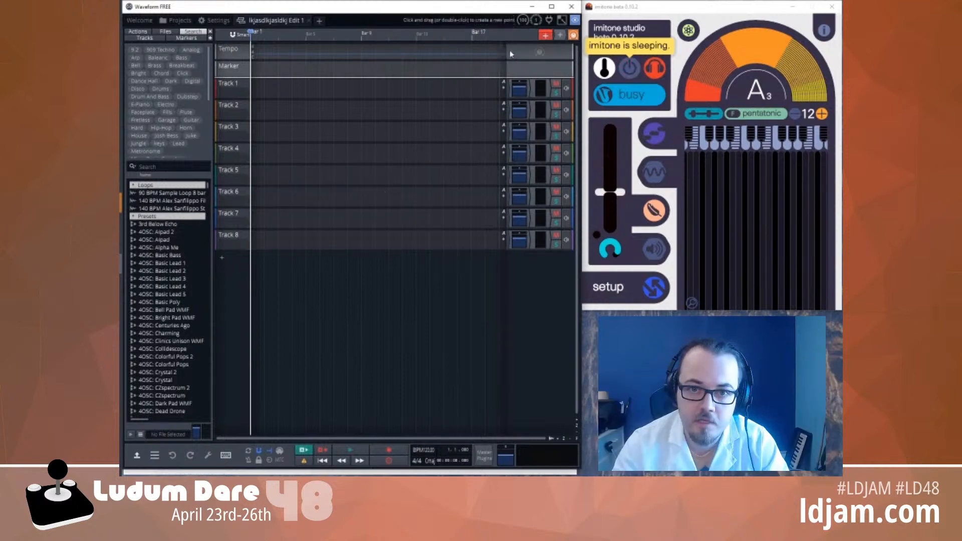
# Widen the tracks' plugin area and the browser panel that lists loops and presets
pyautogui.moveTo(505, 66); pyautogui.dragTo(459, 66)
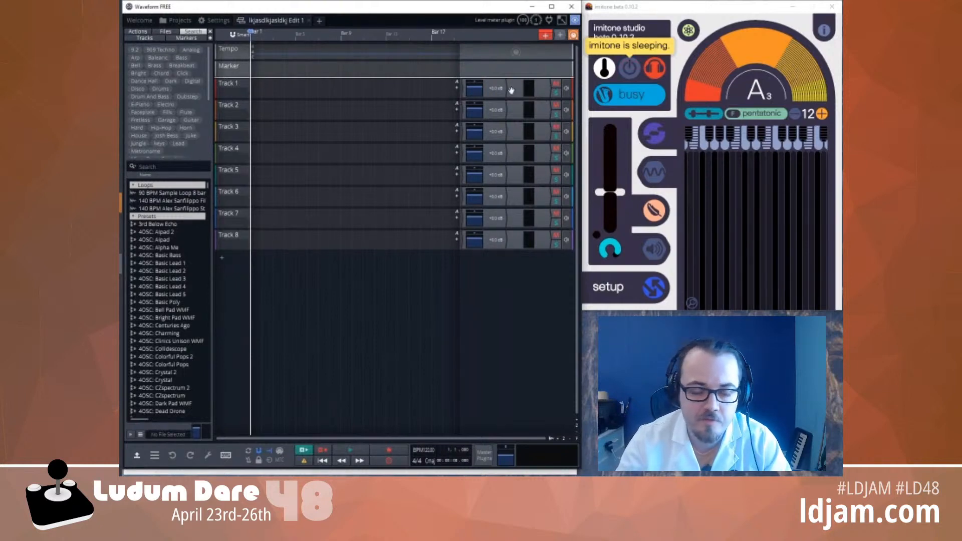
pyautogui.moveTo(493, 174)
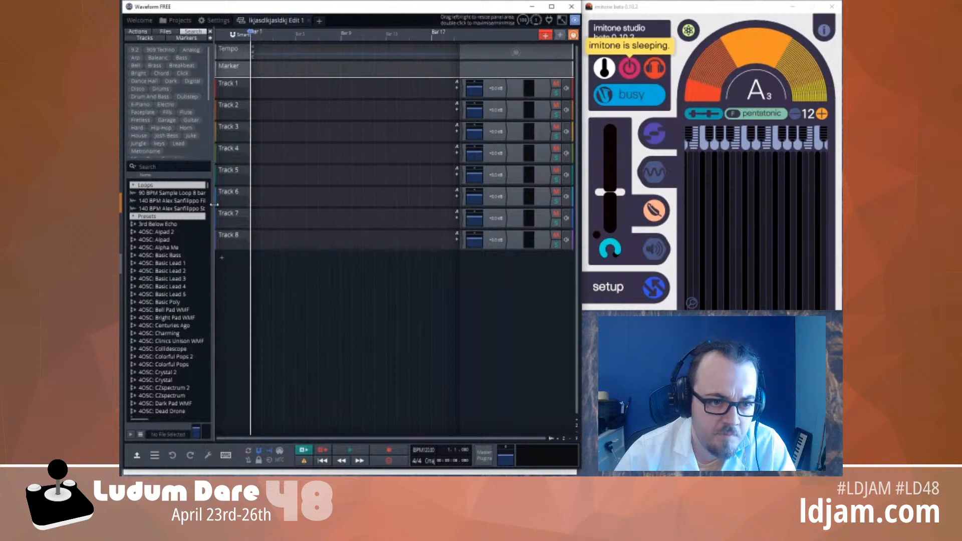
pyautogui.moveTo(216, 206); pyautogui.dragTo(289, 214)
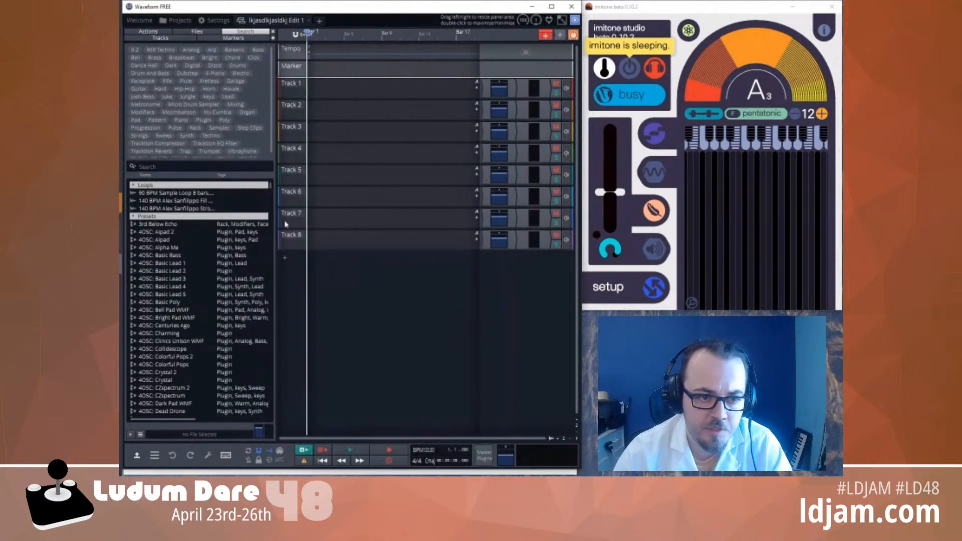
# Select the 4OSC: Basic Lead 5 preset, check the actions list, and return to the preset search
pyautogui.moveTo(170, 294); pyautogui.dragTo(484, 250)
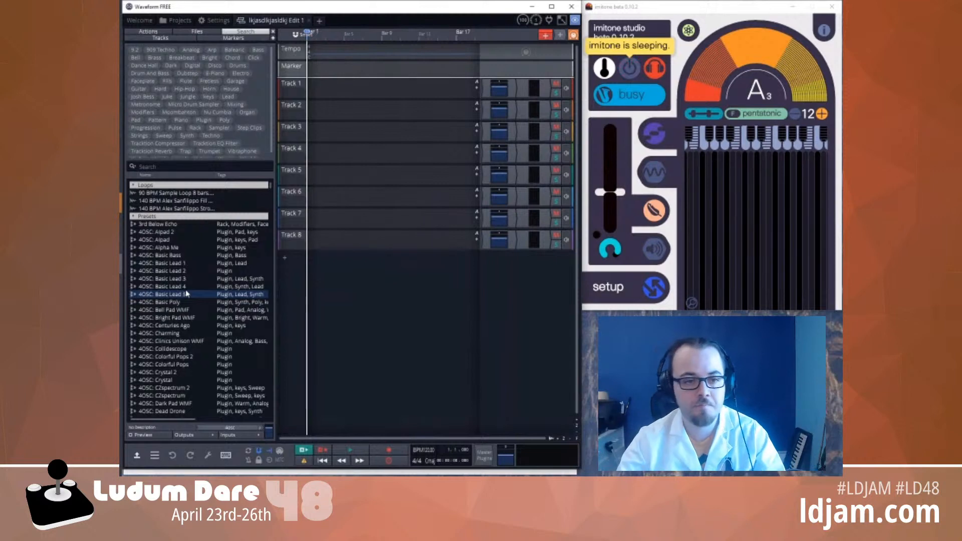
pyautogui.click(158, 32)
pyautogui.click(243, 32)
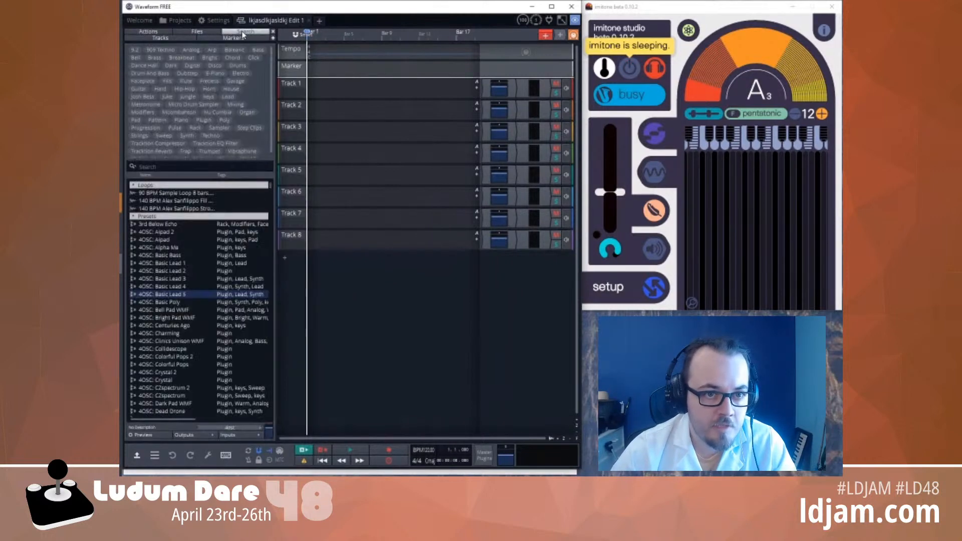
# Set imitone's note shift to 0 and preview the 4OSC: Bright Pad WMF and 4OSC: Clinics Unison WMF presets in Waveform
pyautogui.click(132, 436)
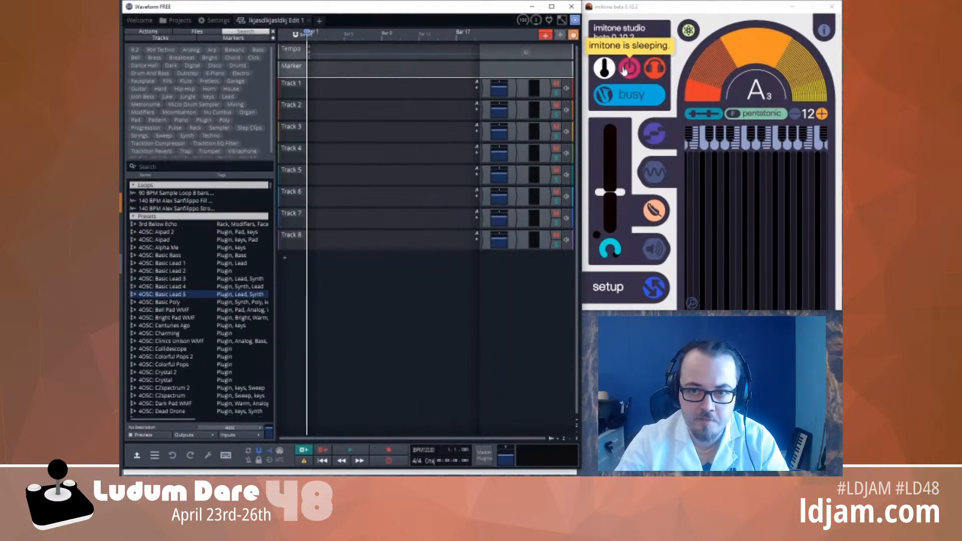
pyautogui.click(624, 70)
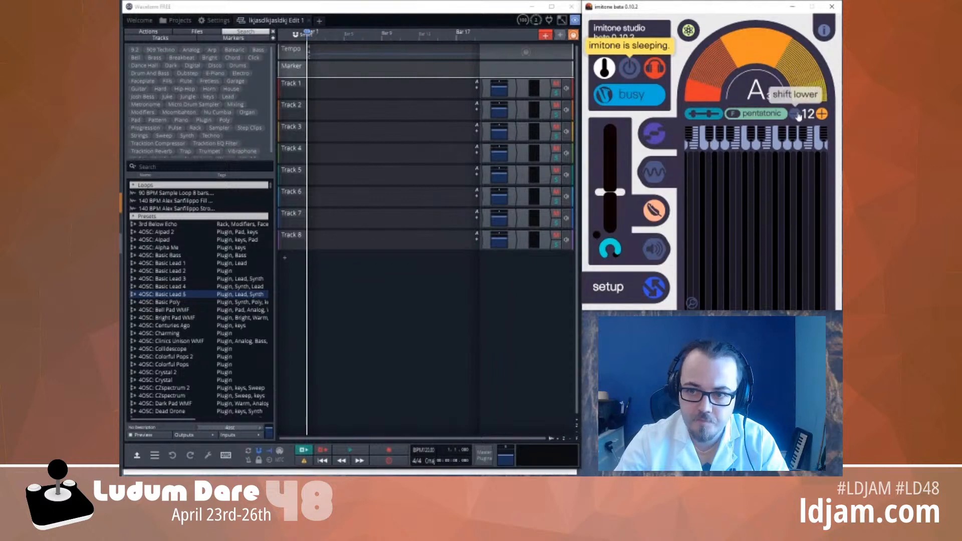
pyautogui.click(177, 324)
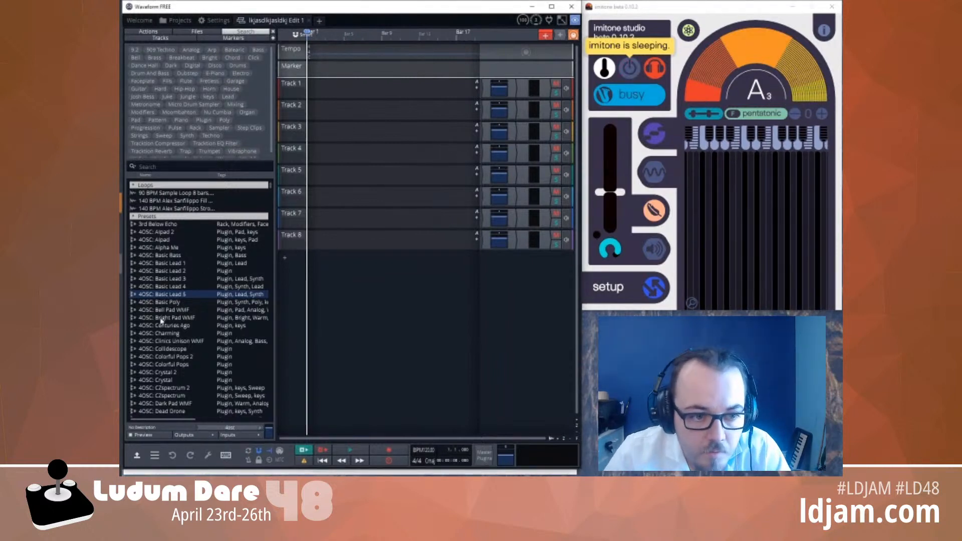
pyautogui.click(161, 319)
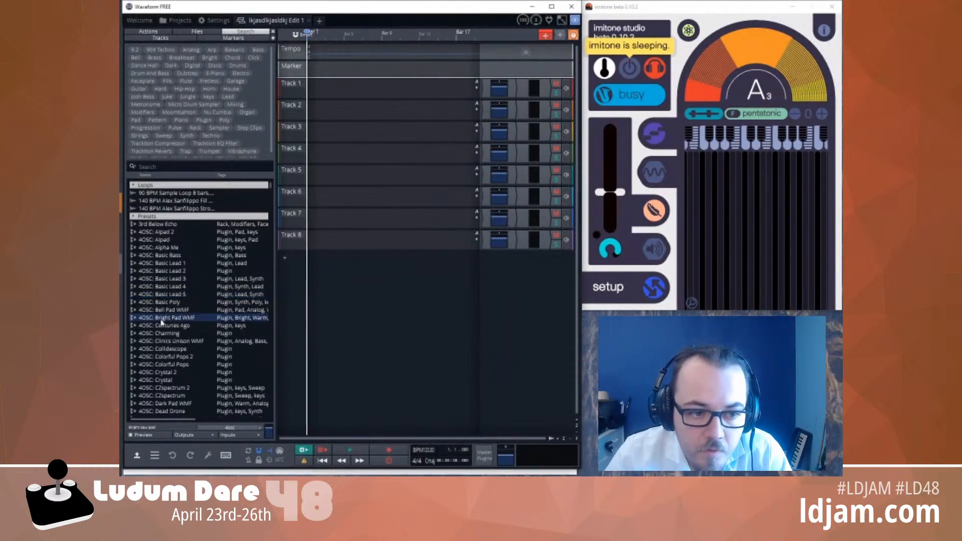
pyautogui.click(182, 342)
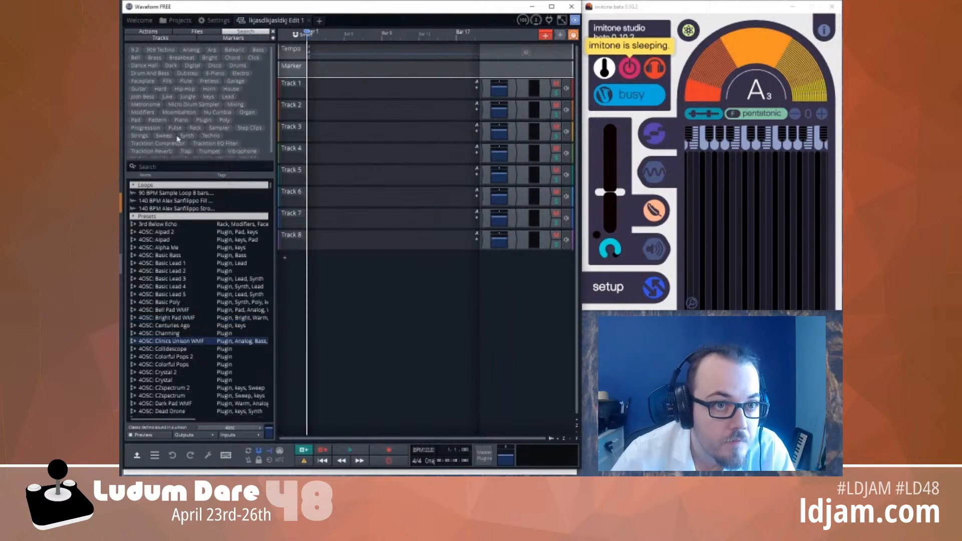
# Check the audio device and MIDI device settings, and return to the edit
pyautogui.click(214, 21)
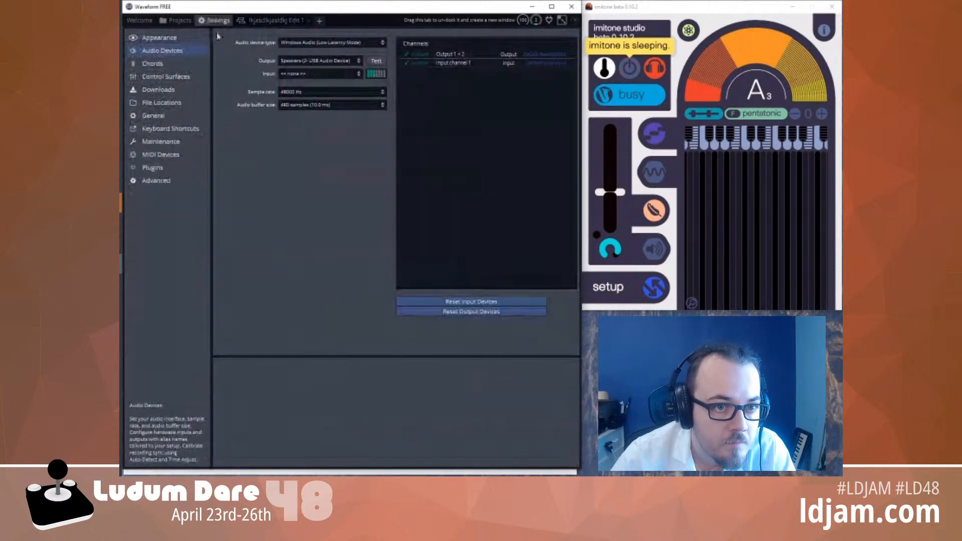
pyautogui.click(161, 155)
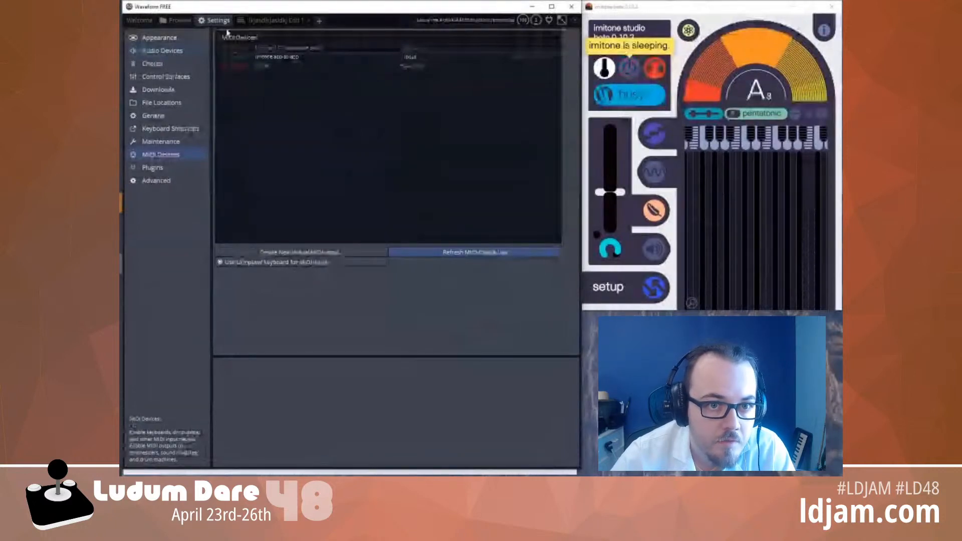
pyautogui.click(165, 51)
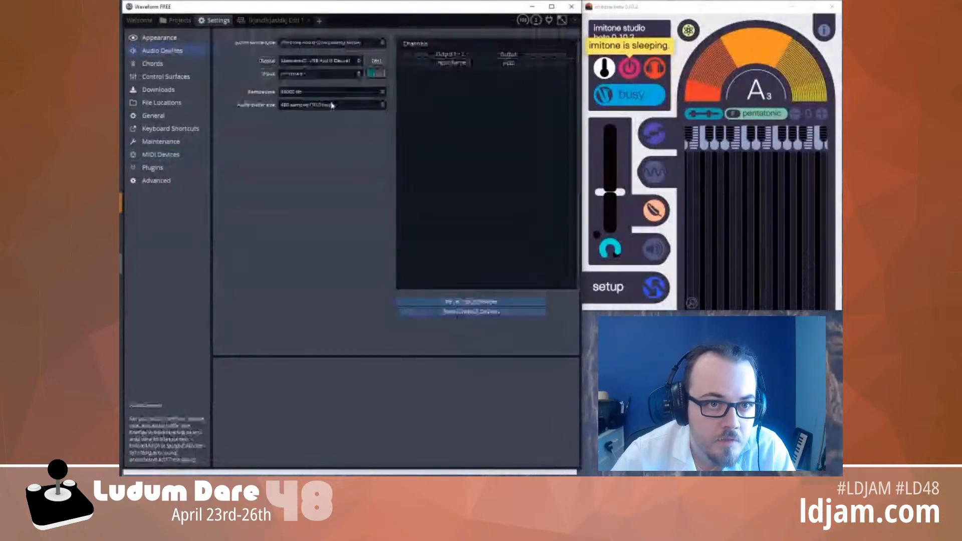
pyautogui.click(274, 20)
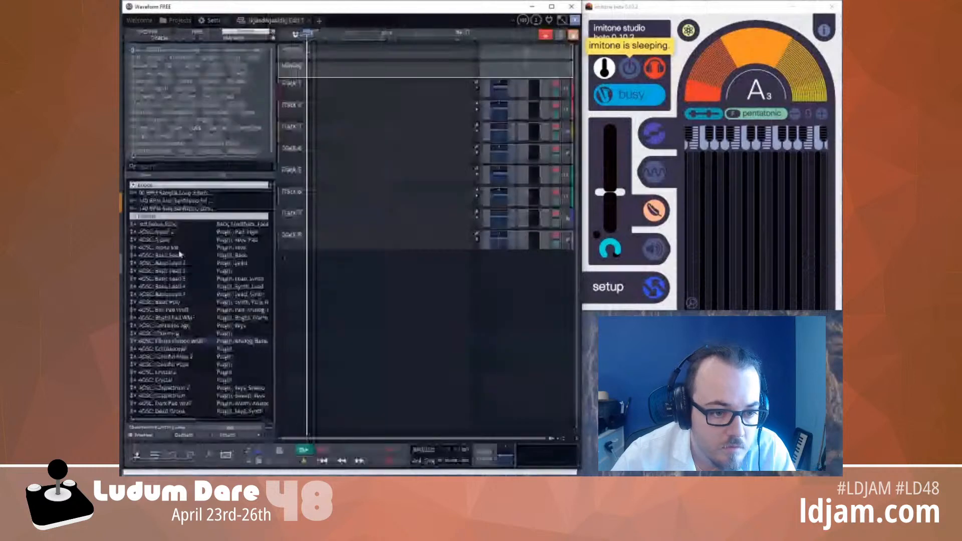
# Add the 4OSC: Aipad preset to Track 8's plugins and move its window clear of the presets list
pyautogui.click(167, 356)
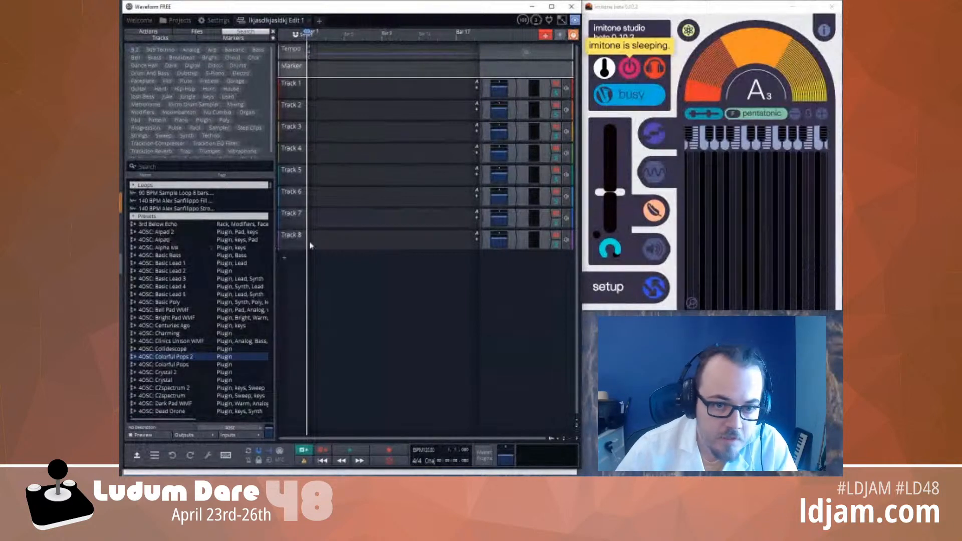
pyautogui.moveTo(156, 239); pyautogui.dragTo(494, 240)
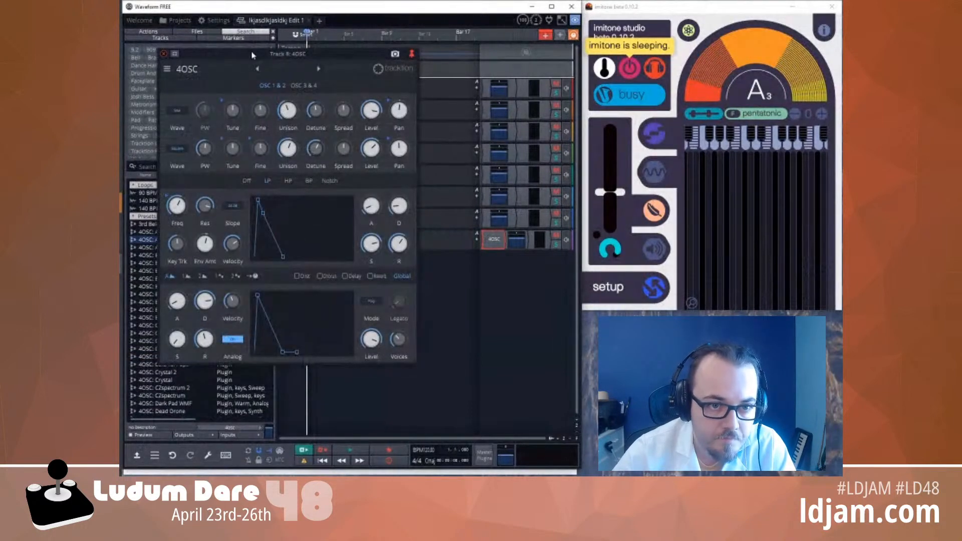
pyautogui.moveTo(265, 61); pyautogui.dragTo(475, 88)
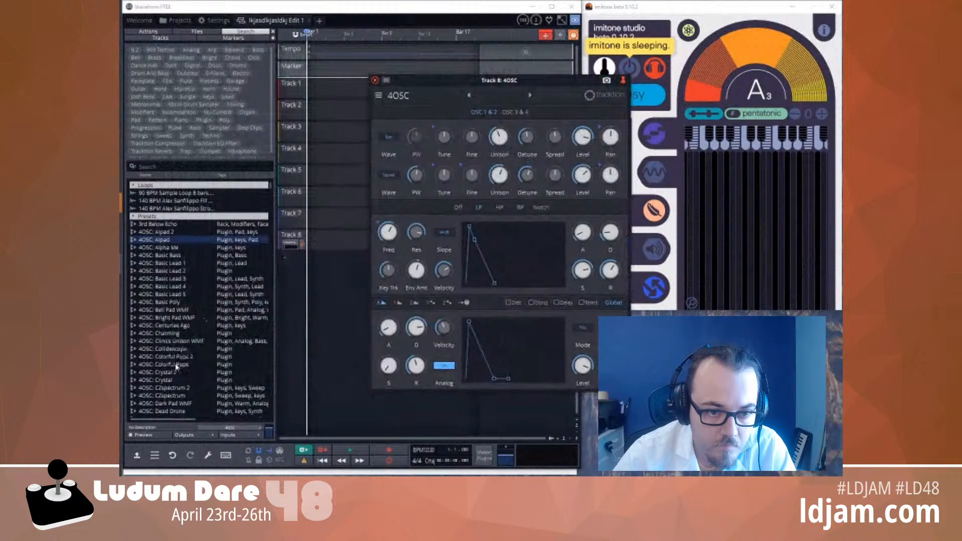
# Choose imitone app-to-app as Track 8's MIDI input and wake imitone to play the synth
pyautogui.click(296, 246)
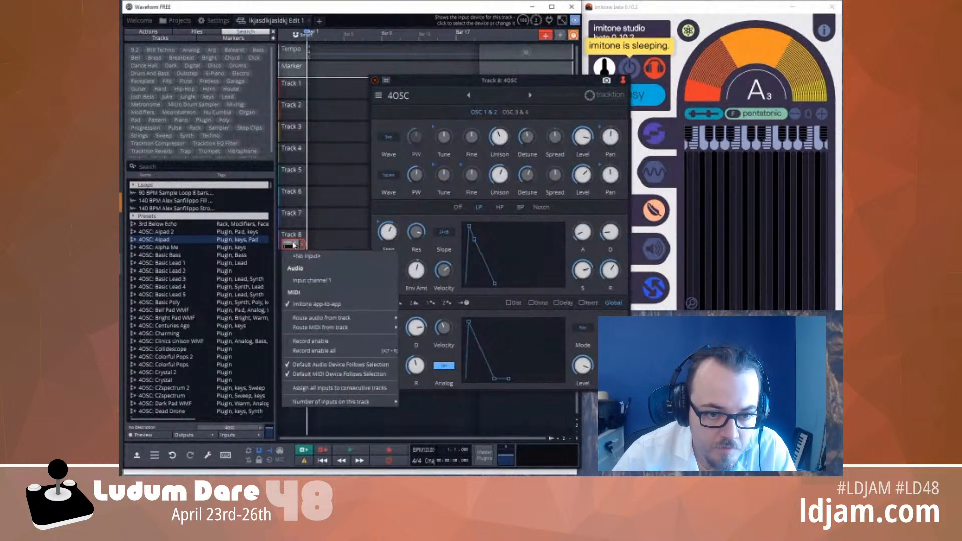
pyautogui.click(336, 302)
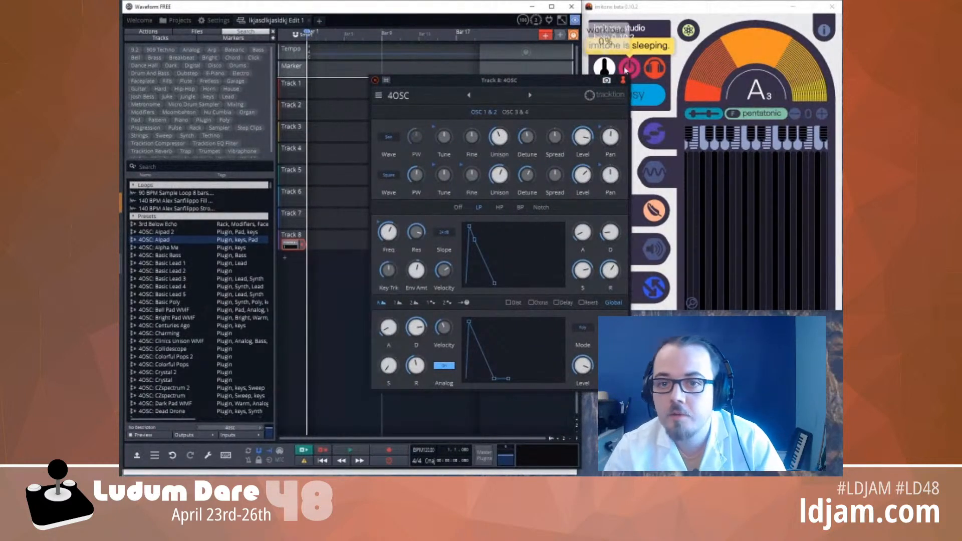
pyautogui.click(646, 70)
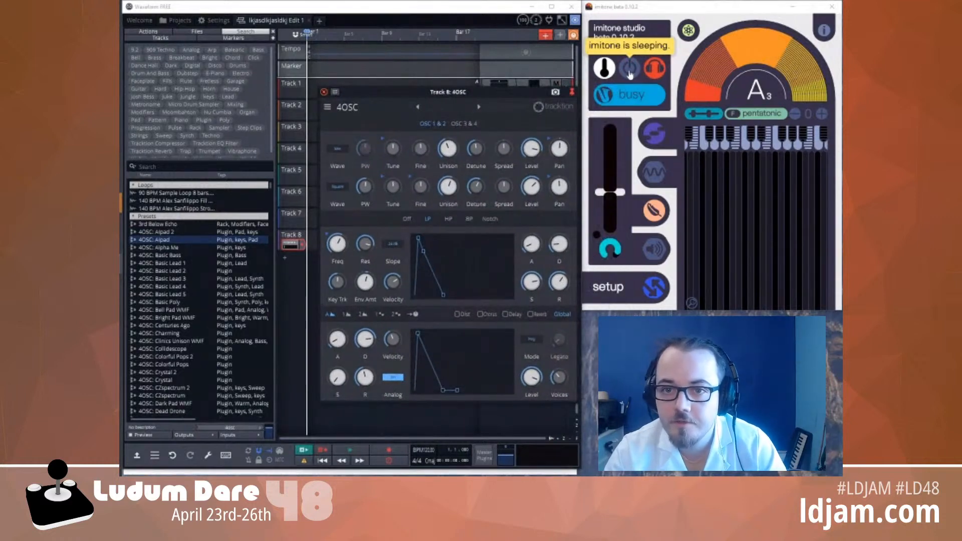
pyautogui.click(629, 68)
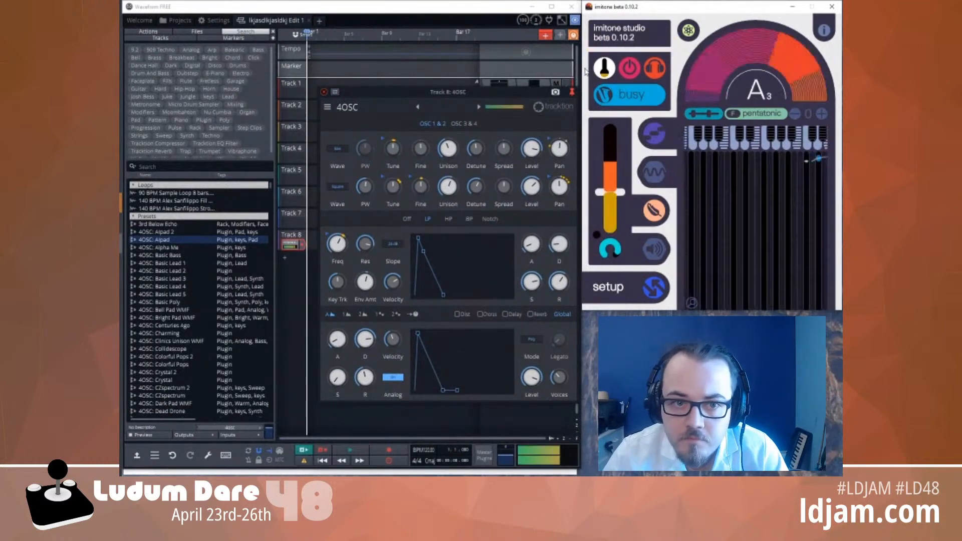
# Close and briefly reopen the 4OSC plugin window, and delete the 4OSC: Aipad plugin from Track 8
pyautogui.click(335, 94)
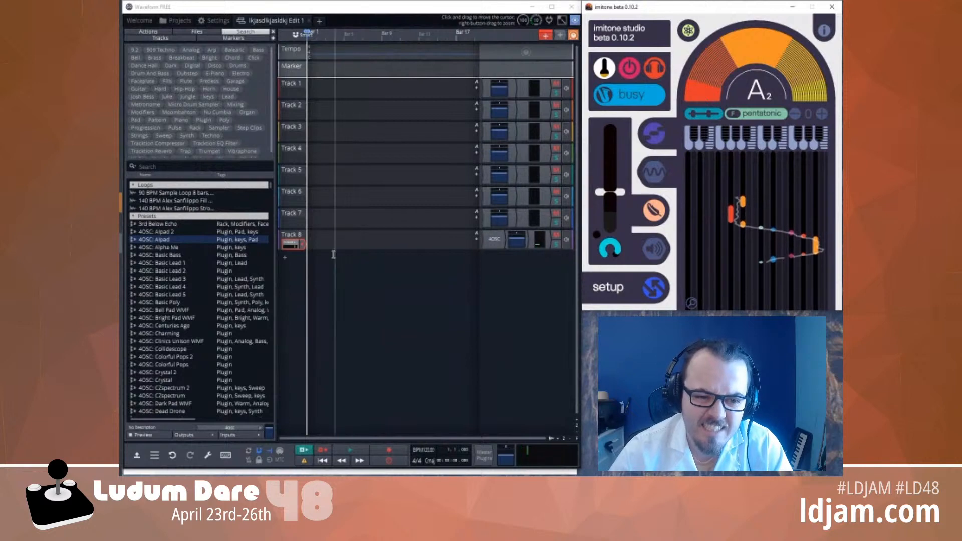
pyautogui.doubleClick(494, 239)
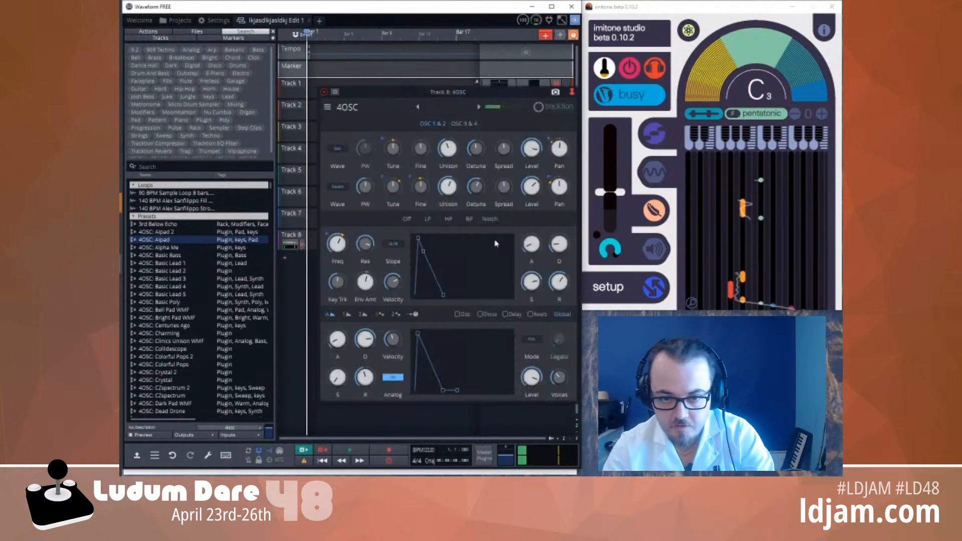
pyautogui.click(323, 91)
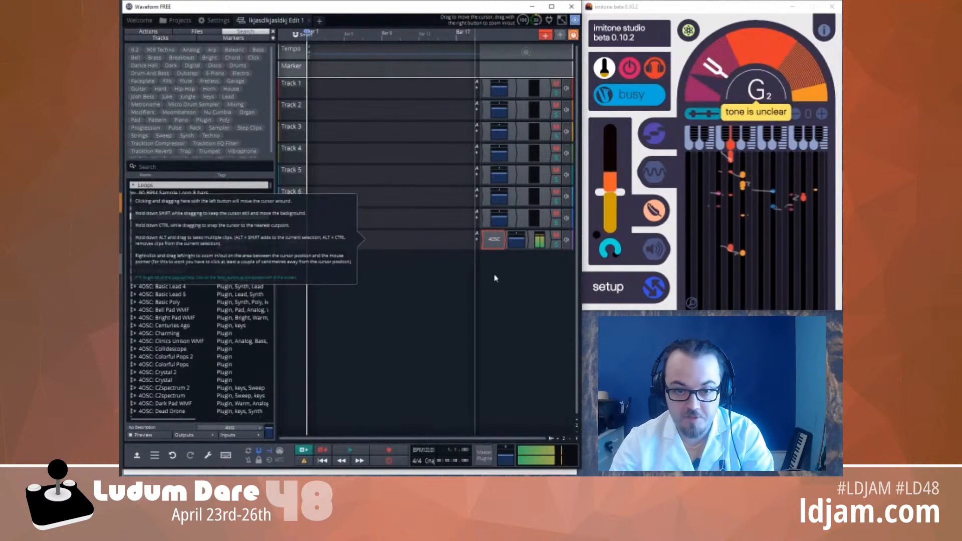
pyautogui.press('Delete')
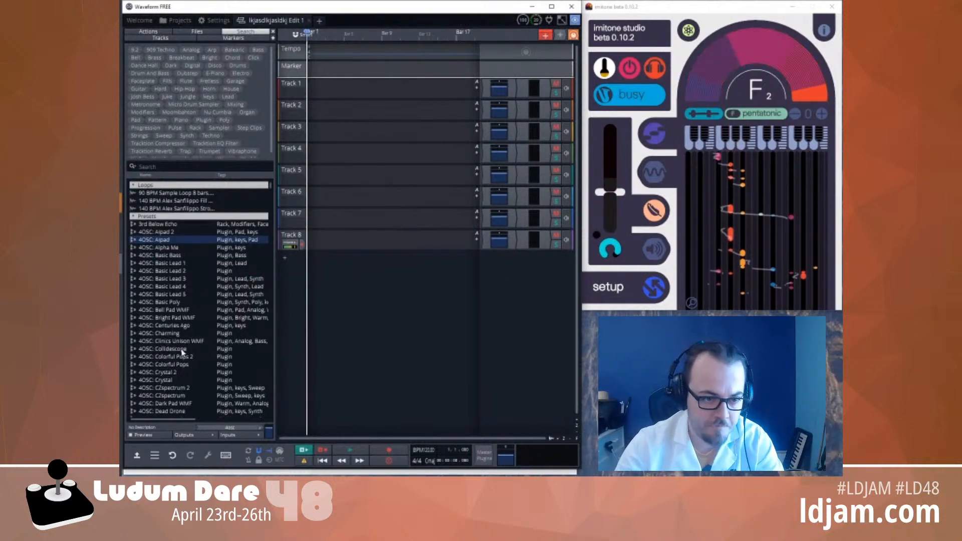
# Add the 4OSC: Basic Lead 4 preset to Track 8 and move its plugin window clear of the presets list
pyautogui.click(165, 287)
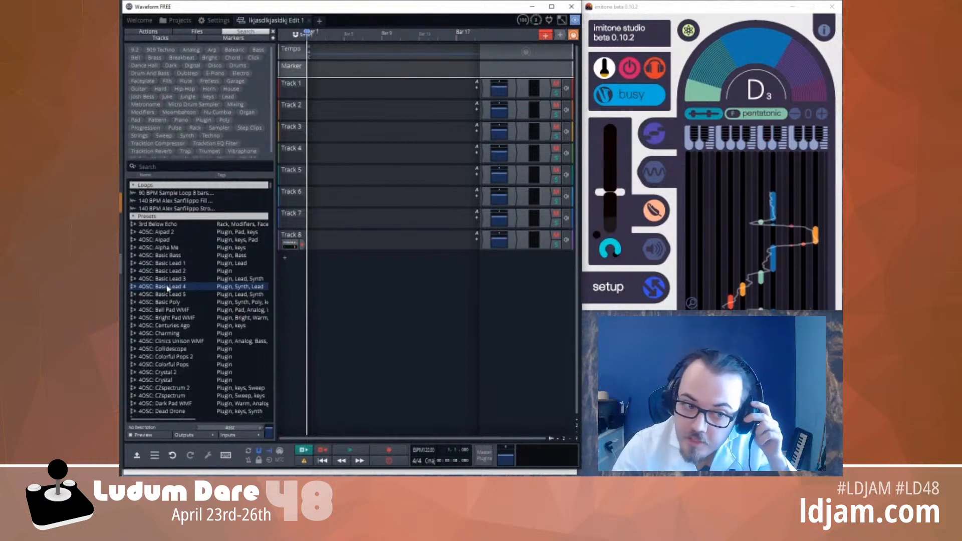
pyautogui.moveTo(168, 288); pyautogui.dragTo(482, 238)
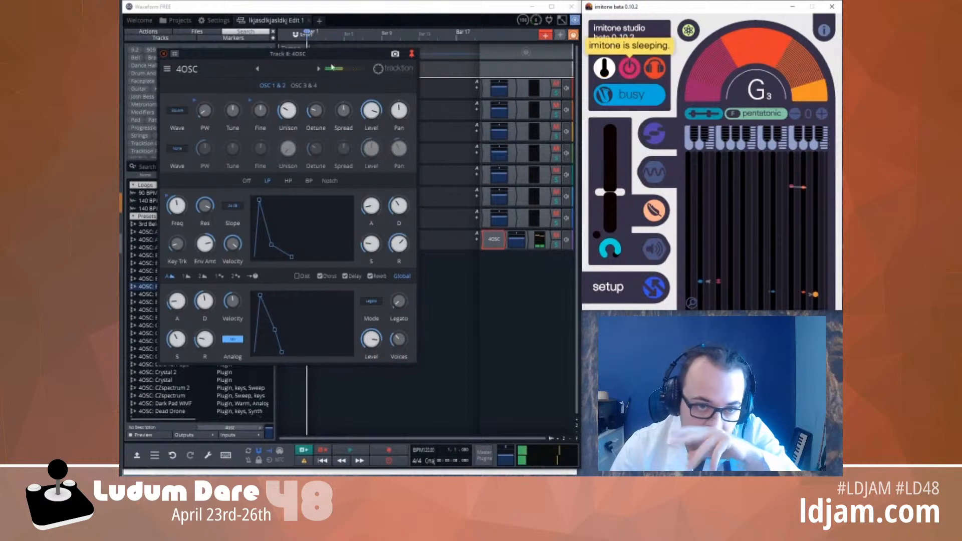
pyautogui.moveTo(272, 55)
pyautogui.mouseDown()
pyautogui.moveTo(388, 100)
pyautogui.moveTo(379, 98)
pyautogui.mouseUp()
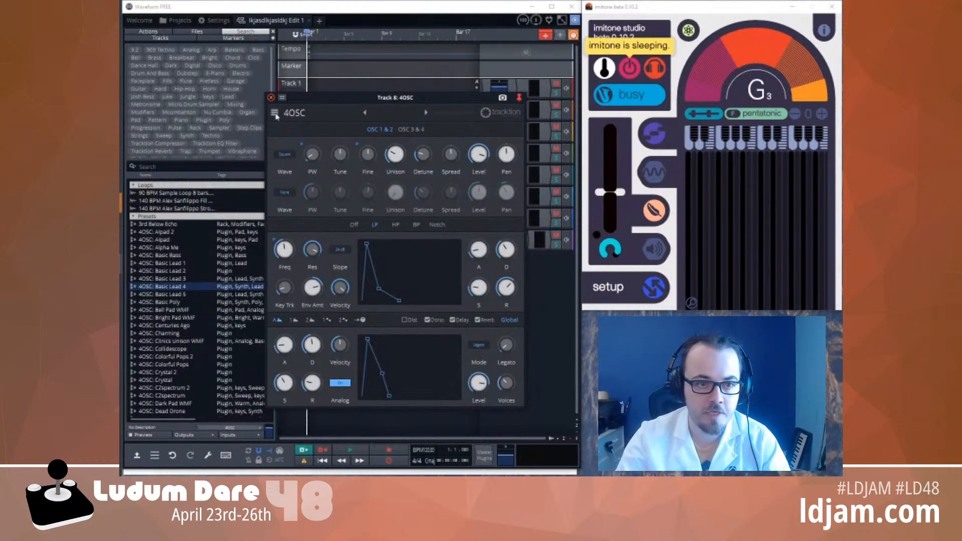
# Turn on the MPE option of the 4OSC plugin on Track 8
pyautogui.click(274, 114)
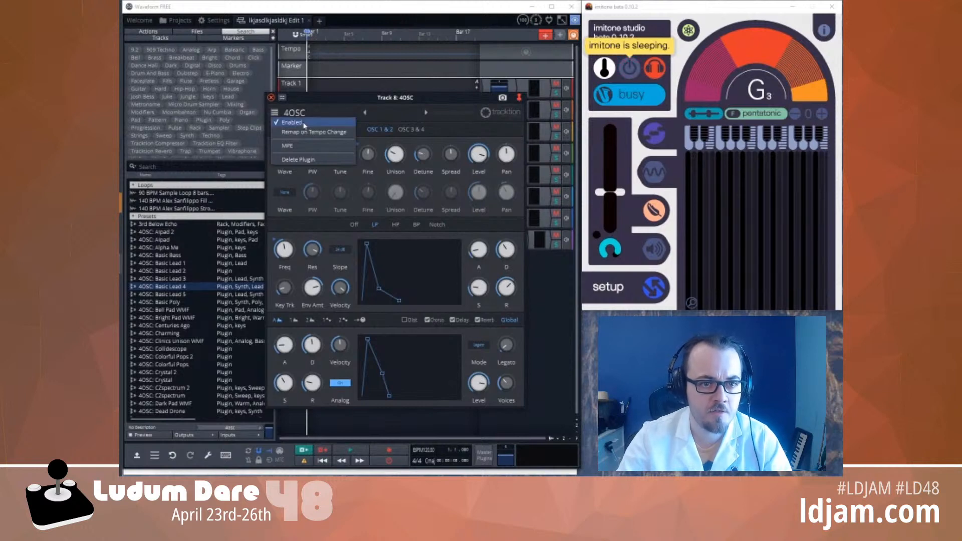
pyautogui.click(275, 112)
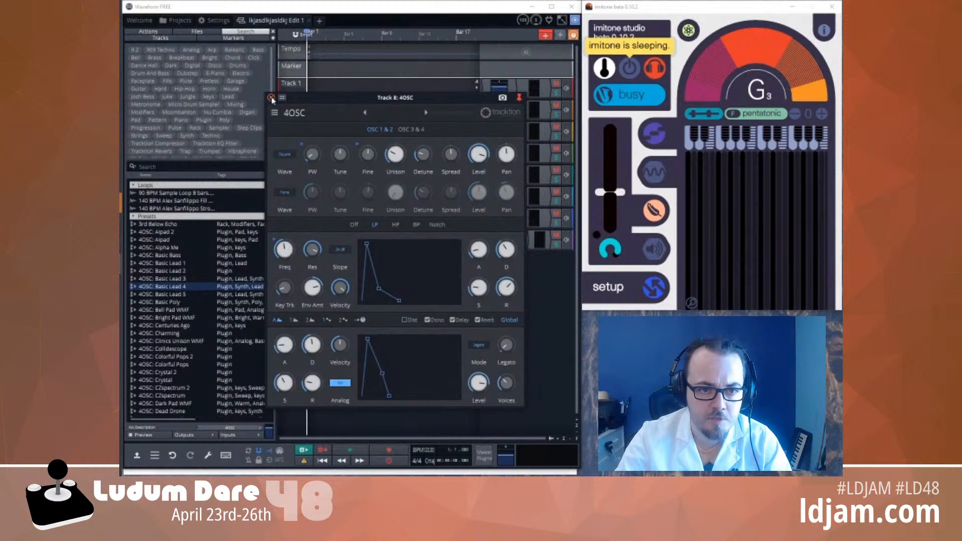
pyautogui.click(271, 97)
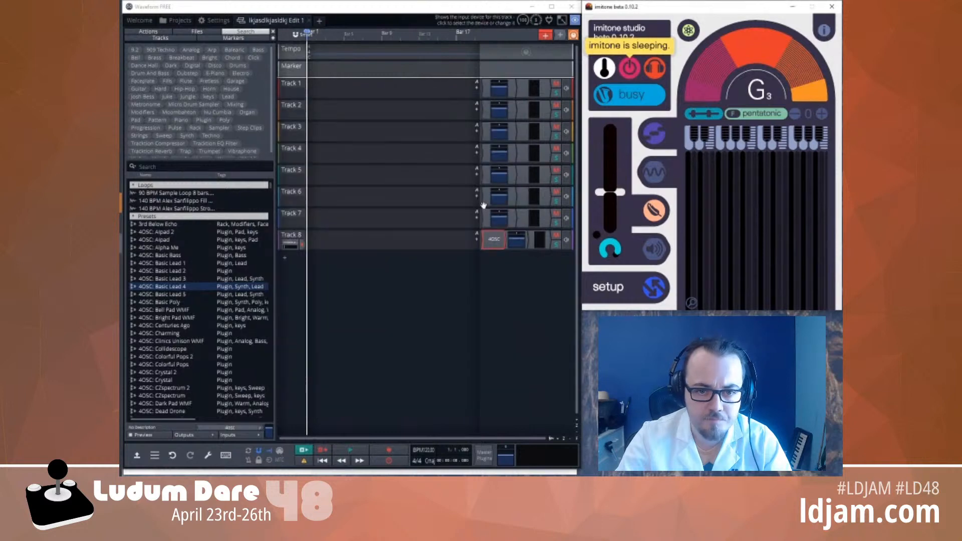
pyautogui.doubleClick(493, 240)
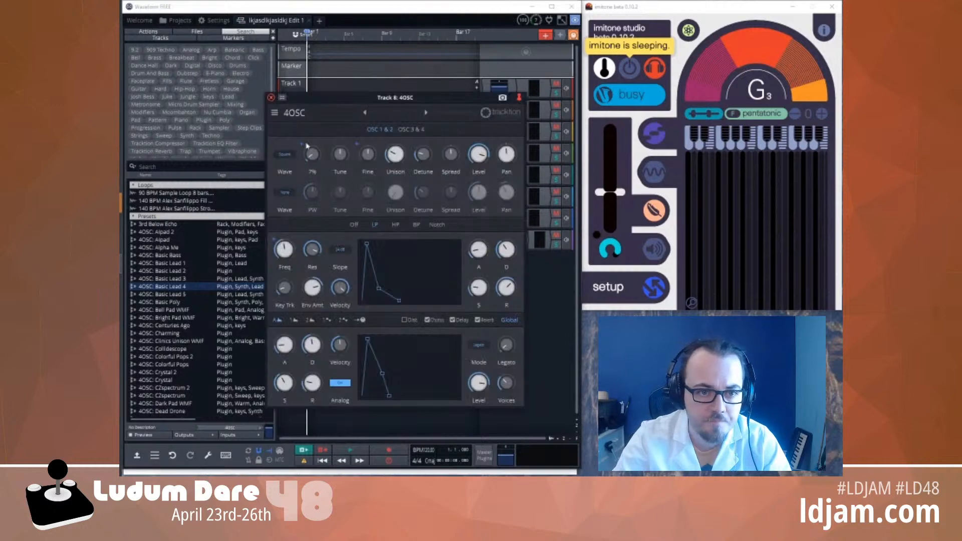
pyautogui.click(275, 113)
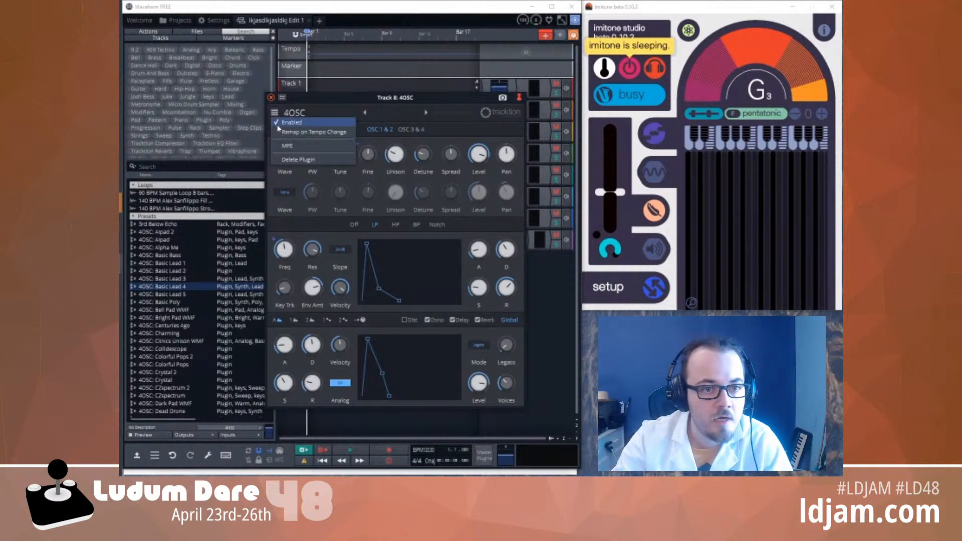
pyautogui.click(307, 146)
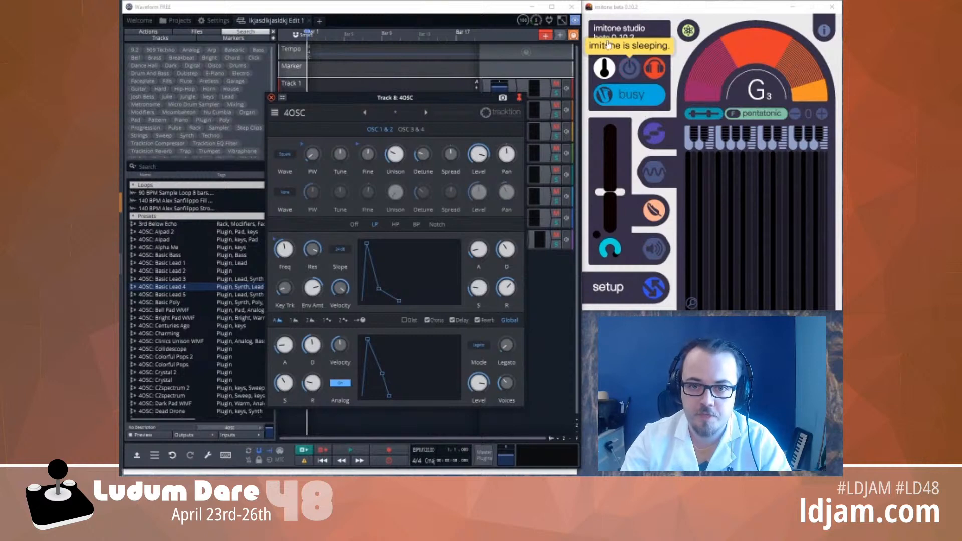
# Wake imitone, switch it from busy to the noodle preset to play with exact pitch, and put it back to sleep
pyautogui.click(630, 67)
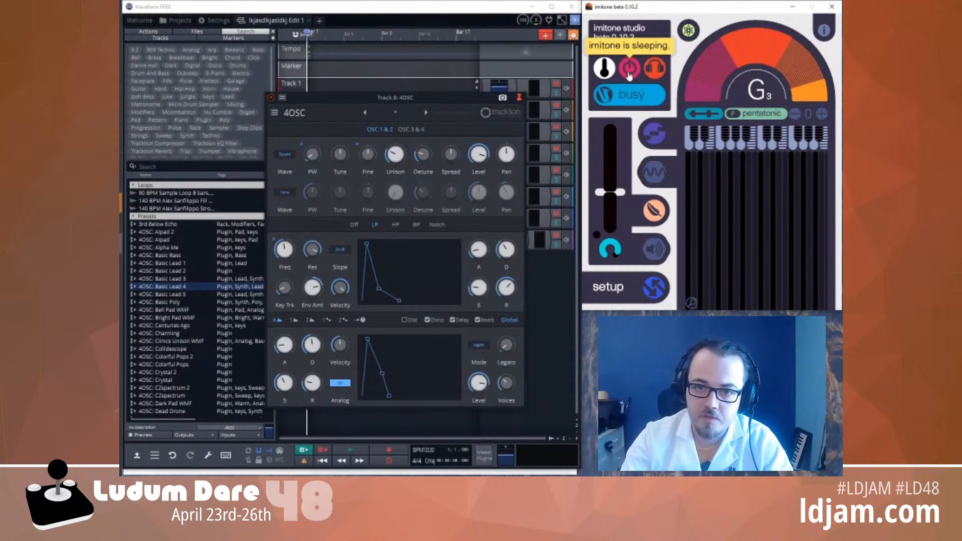
pyautogui.click(630, 95)
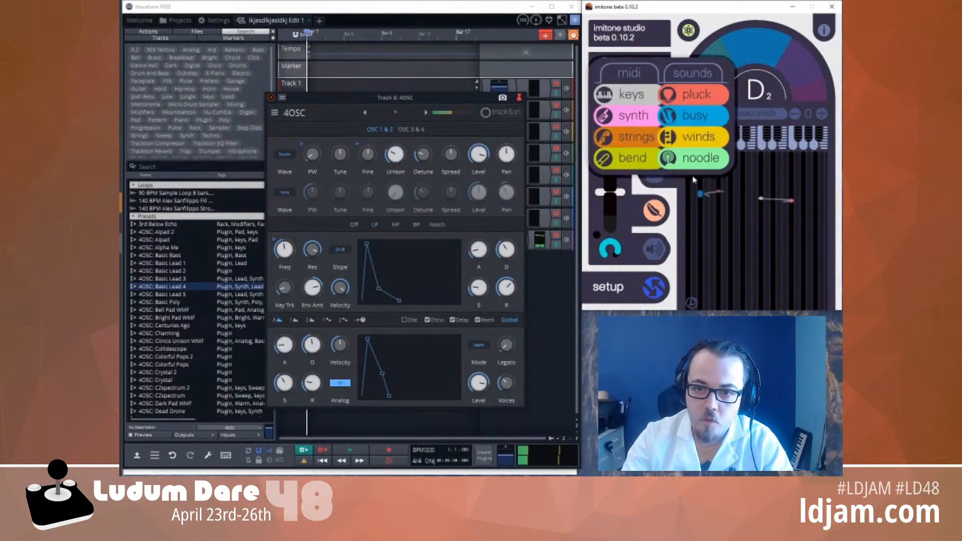
pyautogui.click(696, 159)
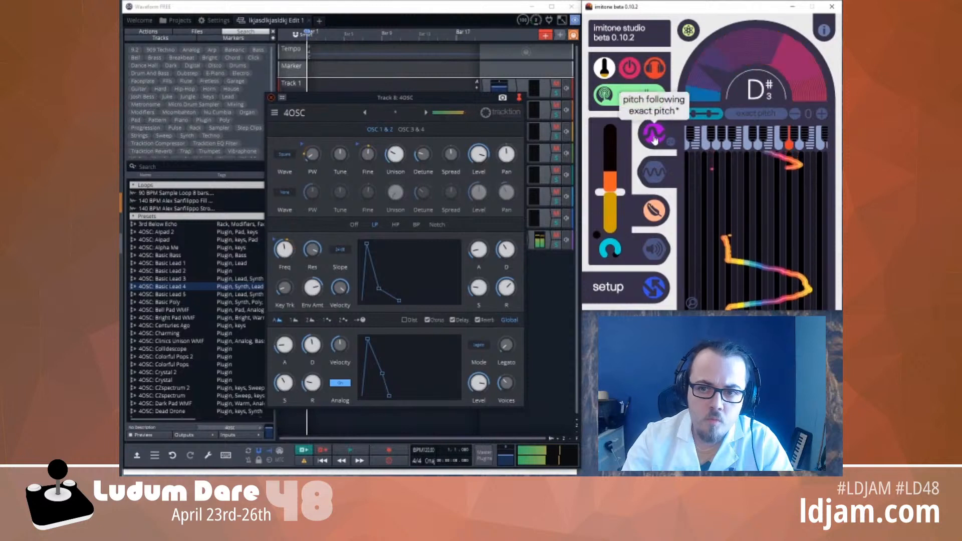
pyautogui.click(621, 68)
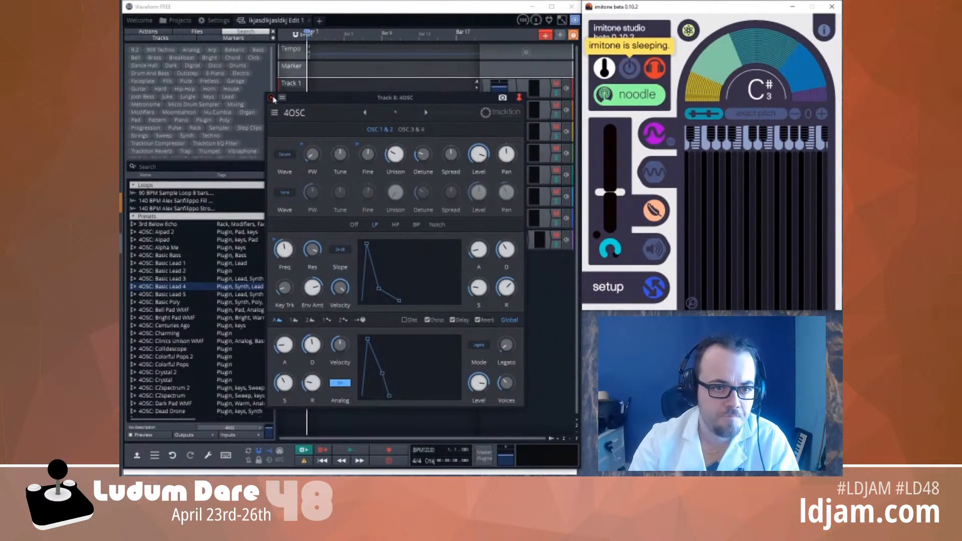
# Close the 4OSC window and remove the Basic Lead 4 plugin from Track 8
pyautogui.click(271, 98)
pyautogui.click(492, 243)
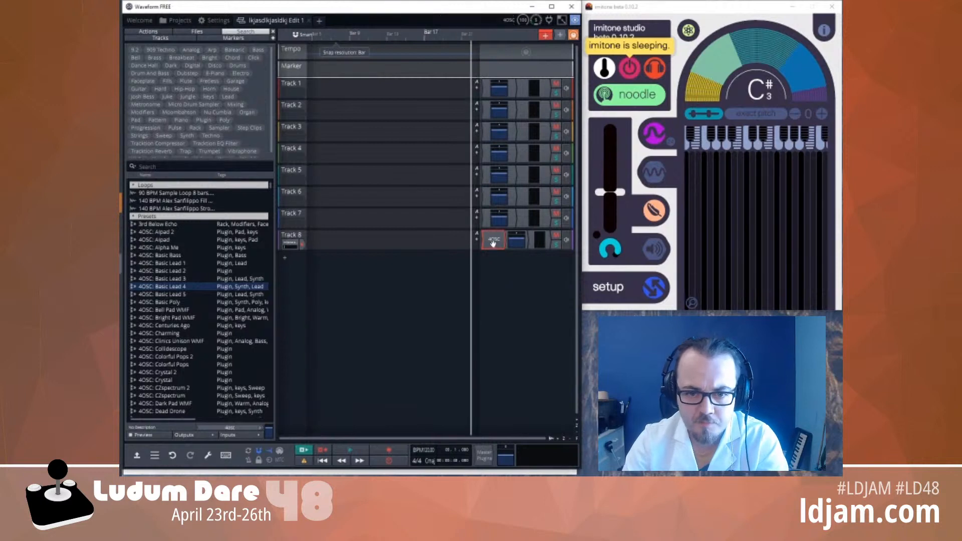
pyautogui.press('Delete')
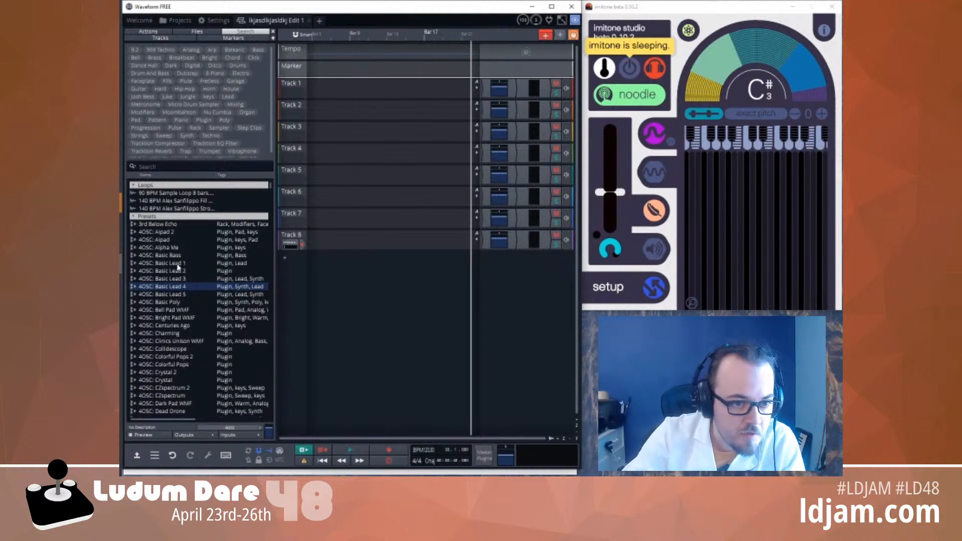
# Add the 4OSC: Default Lead preset to Track 8 and wake imitone
pyautogui.scroll(-2, 180, 285)
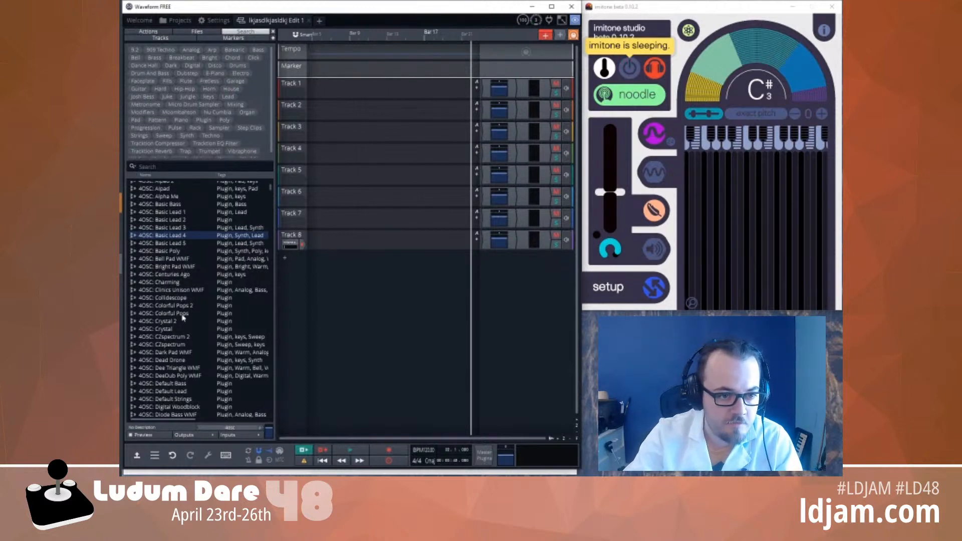
pyautogui.scroll(-2, 193, 324)
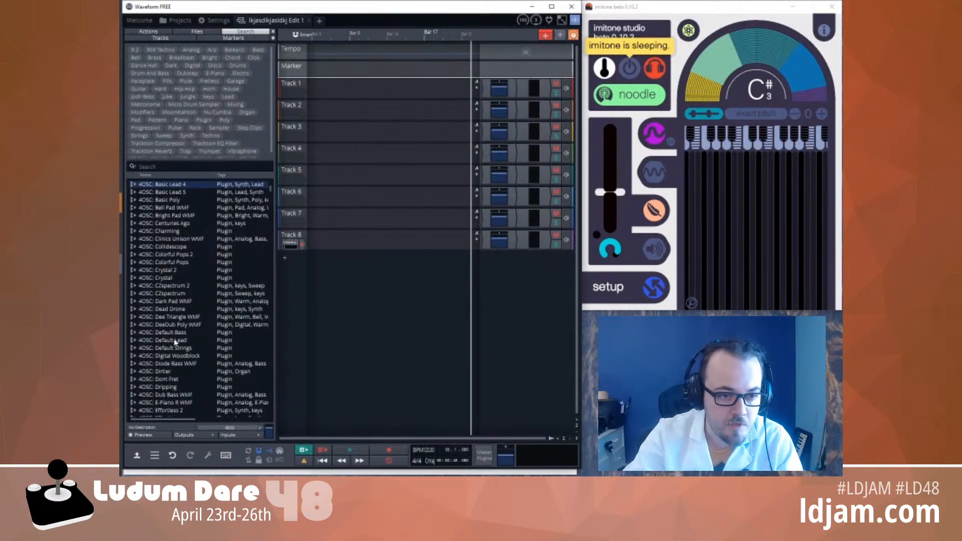
pyautogui.moveTo(174, 342); pyautogui.dragTo(488, 239)
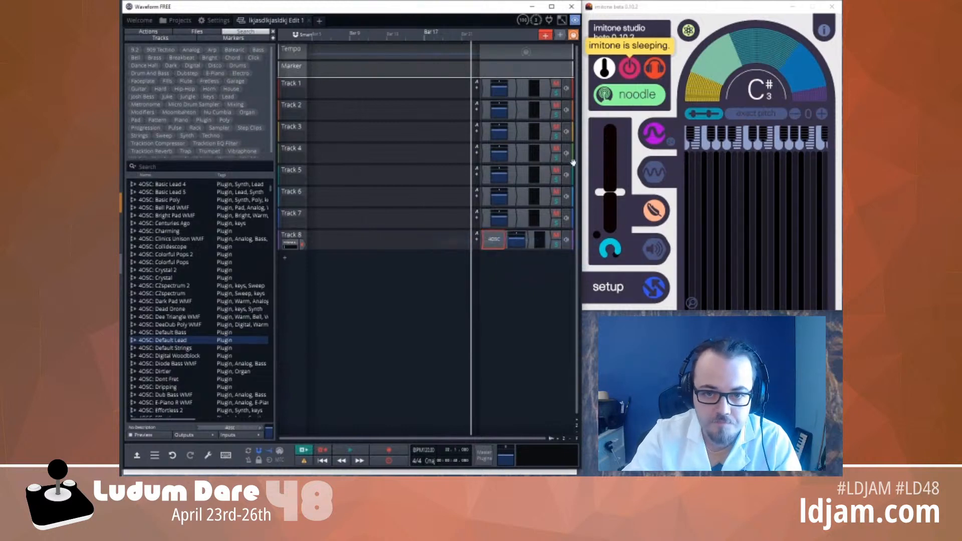
pyautogui.click(630, 68)
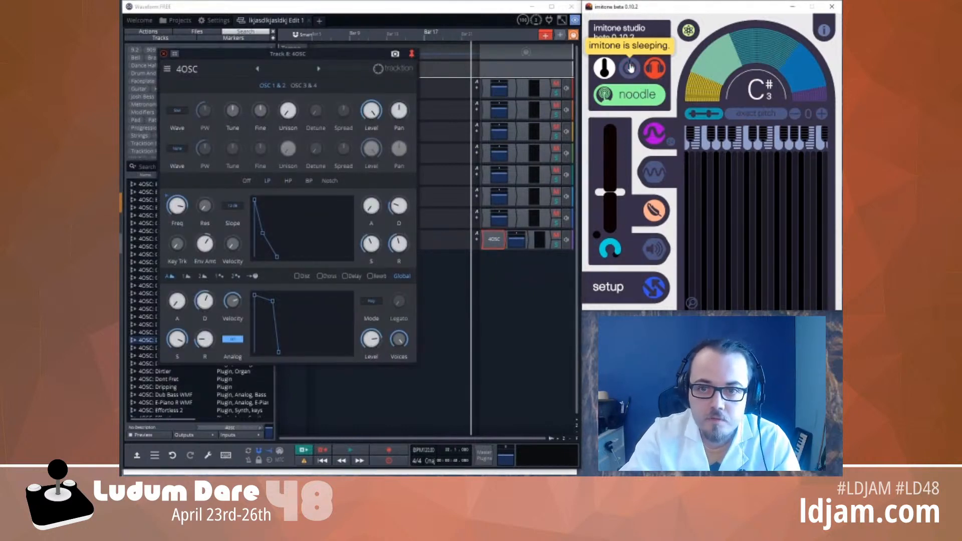
# Turn on the MPE option of the Default Lead 4OSC plugin and transpose imitone down 12 semitones
pyautogui.click(167, 70)
pyautogui.click(182, 102)
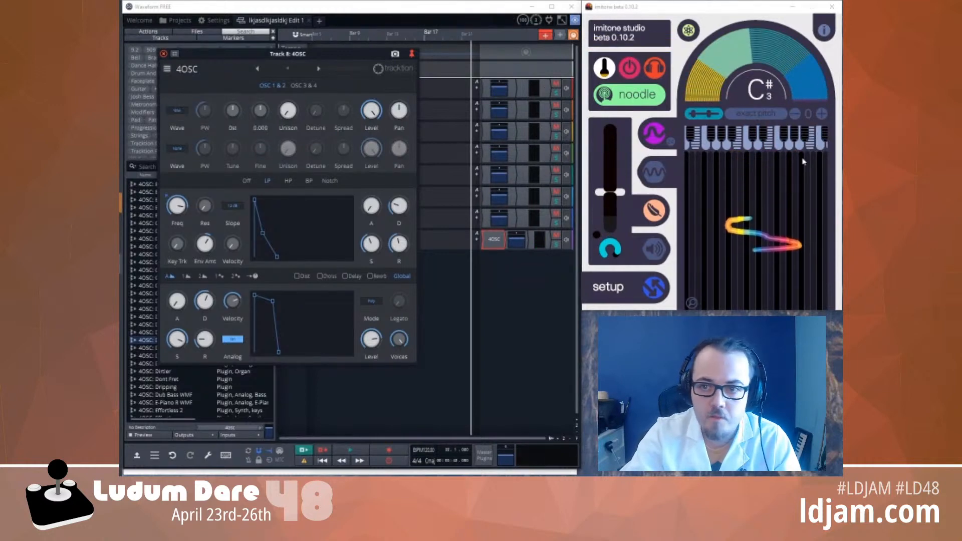
pyautogui.click(795, 117)
pyautogui.click(795, 116)
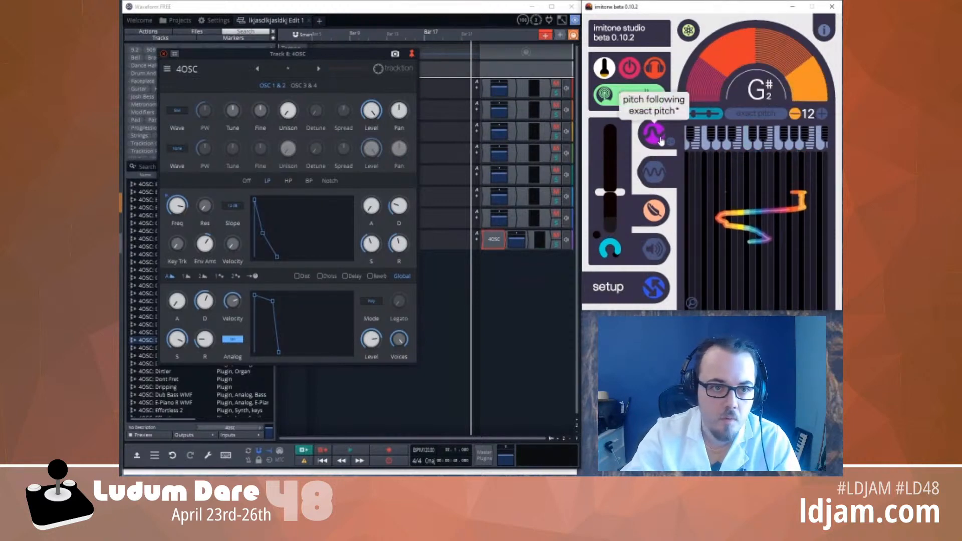
# Check the MPE option in the 4OSC plugin and step through imitone's pitch bend range settings, including 24 semitones
pyautogui.click(166, 69)
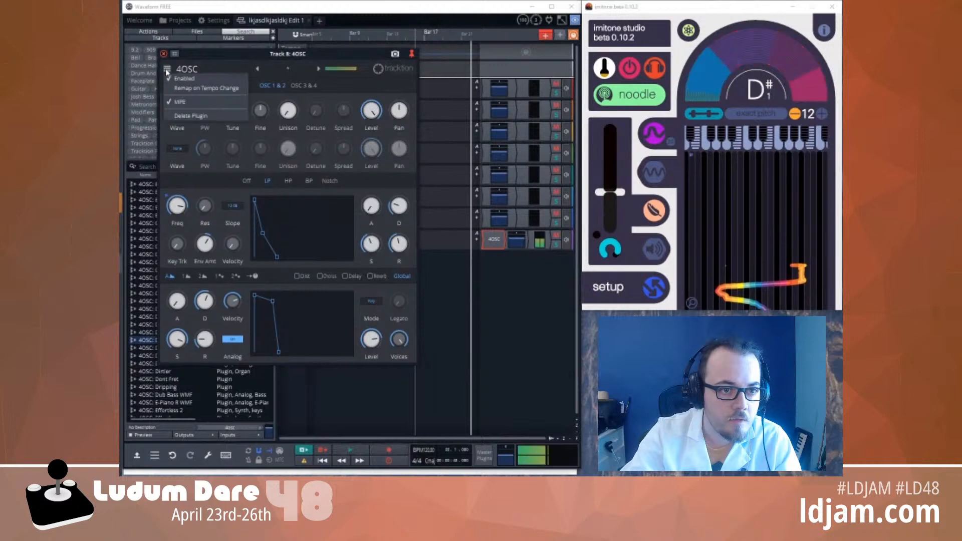
pyautogui.click(671, 143)
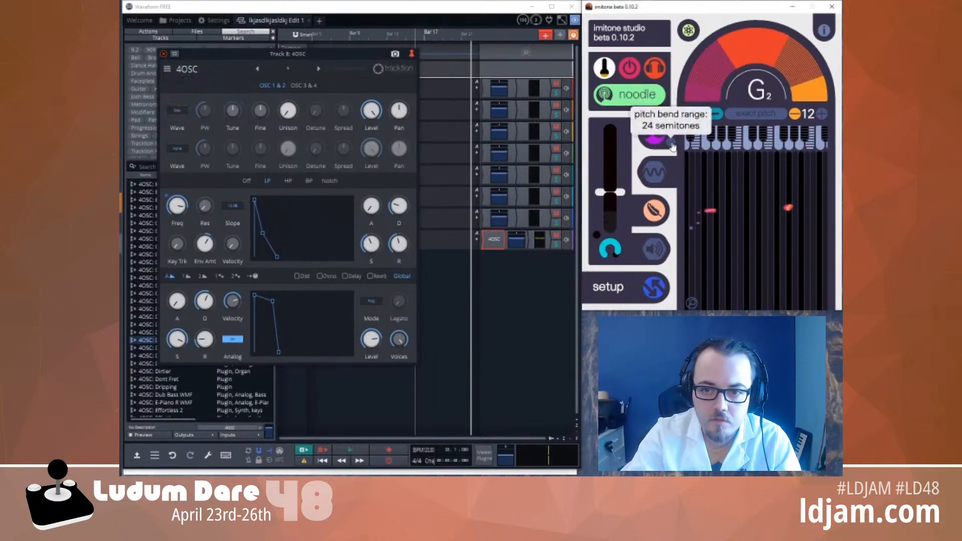
pyautogui.click(671, 144)
pyautogui.click(671, 143)
pyautogui.click(671, 144)
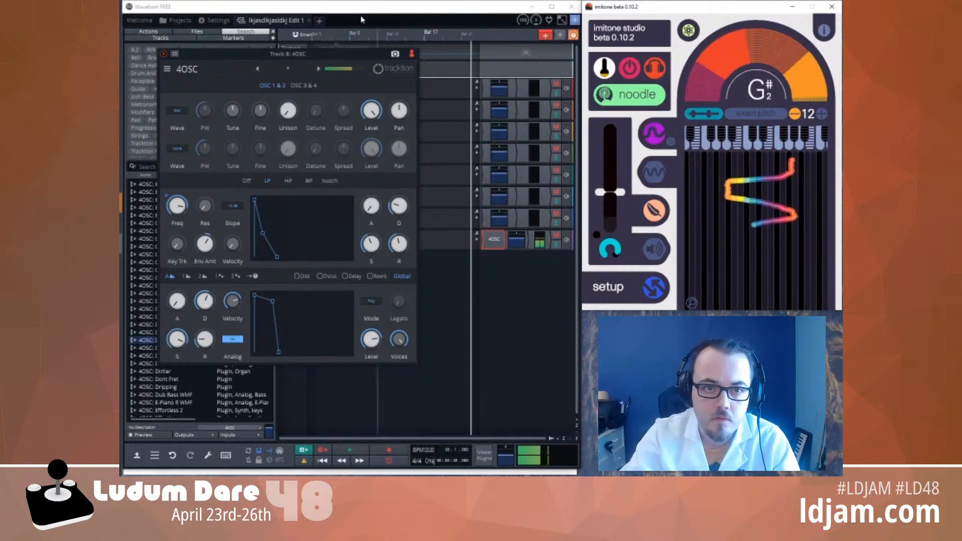
# Move the 4OSC window clear of the presets list and put imitone to sleep
pyautogui.moveTo(369, 64); pyautogui.dragTo(587, 95)
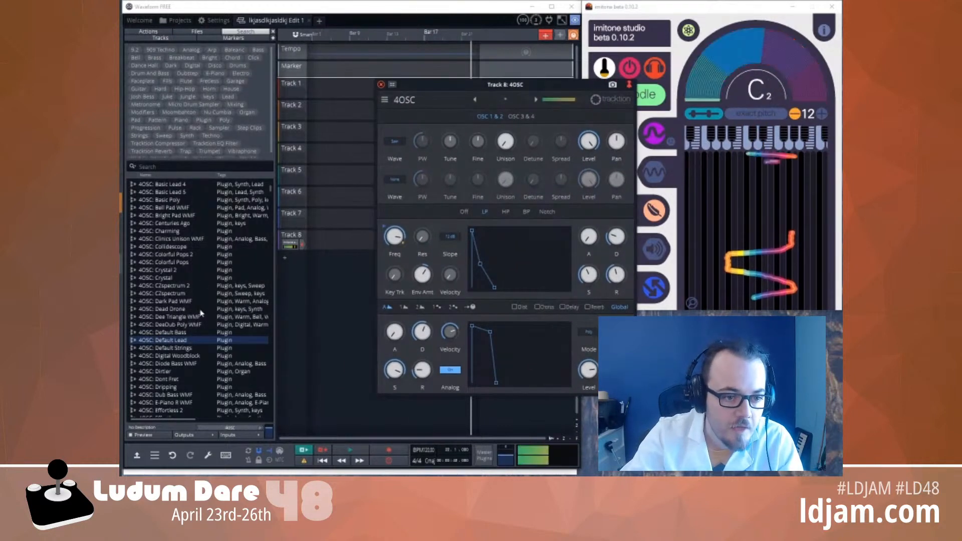
pyautogui.click(133, 435)
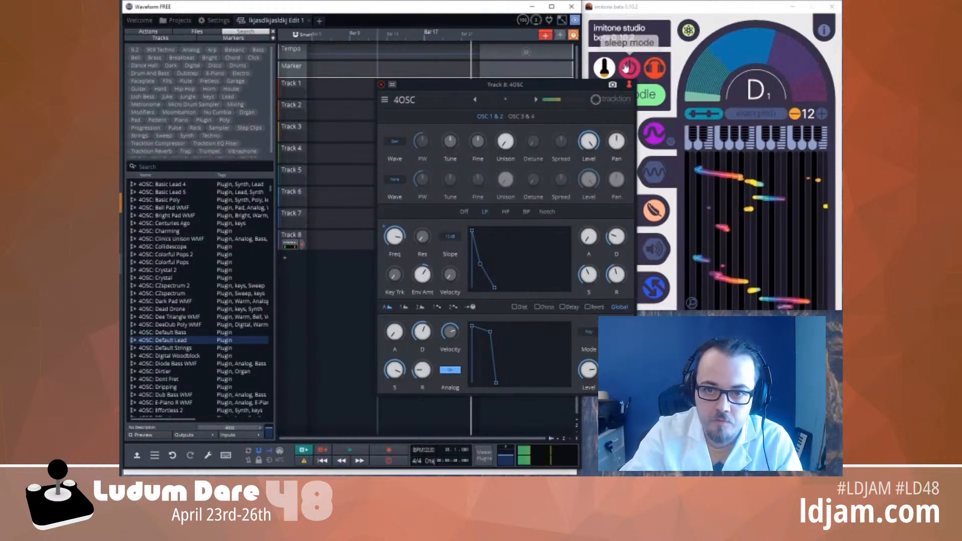
pyautogui.click(627, 68)
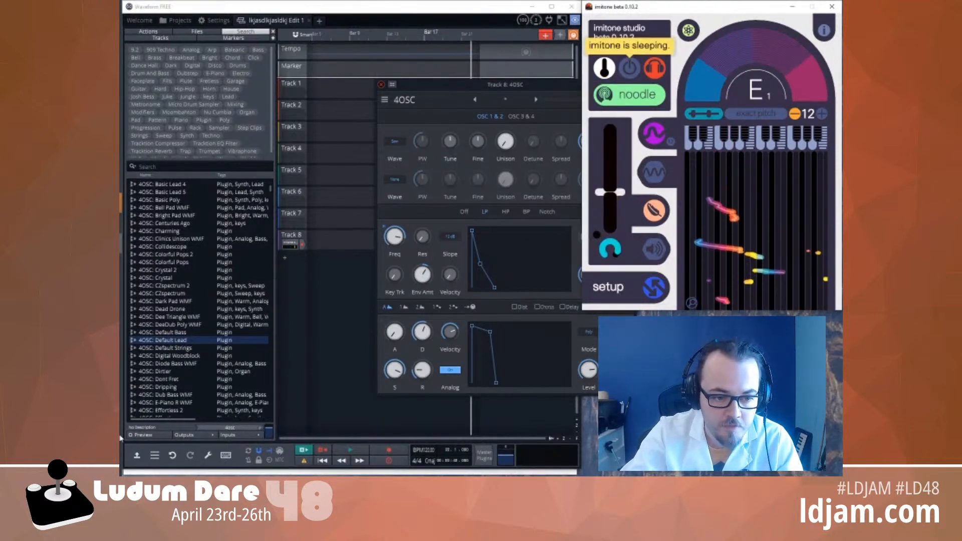
# Move the 4OSC window below Track 8 and view the track's input device options
pyautogui.moveTo(490, 89); pyautogui.dragTo(500, 338)
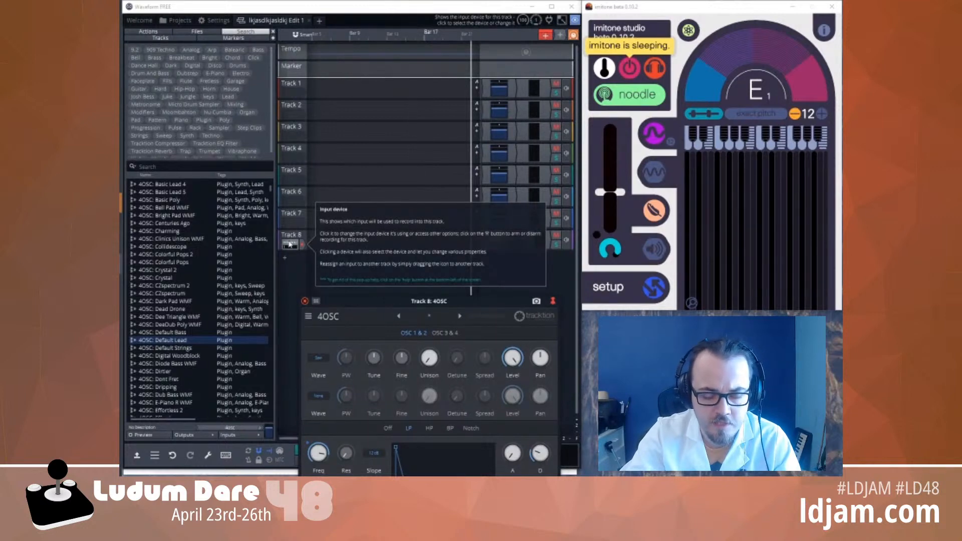
pyautogui.click(290, 244)
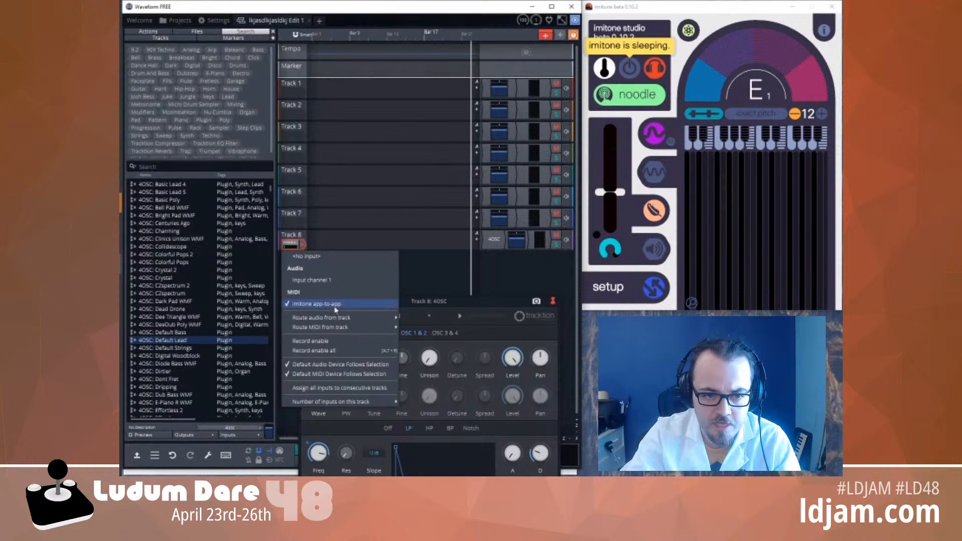
pyautogui.click(509, 269)
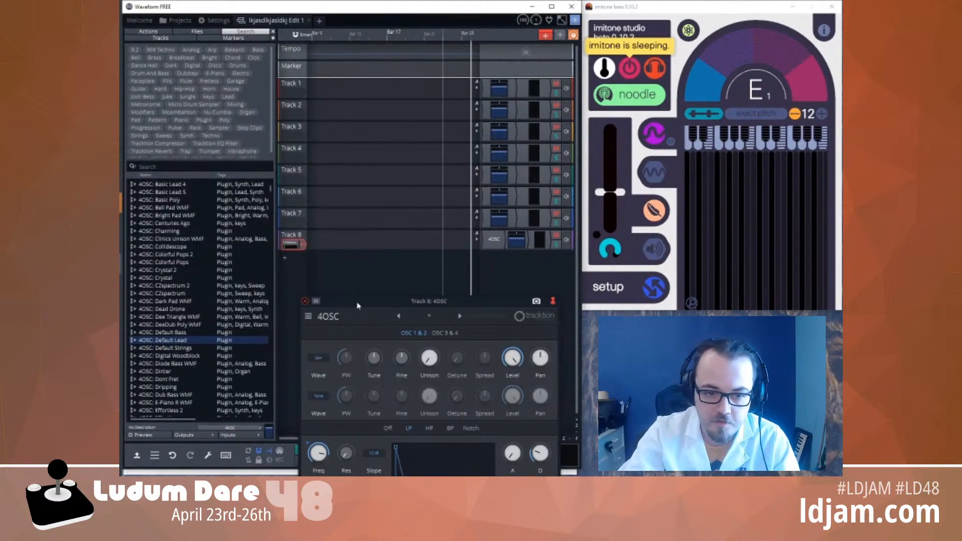
# Bring the 4OSC window up over the tracks, wake imitone, and switch the plugin's Reverb on and back off
pyautogui.moveTo(358, 305); pyautogui.dragTo(330, 93)
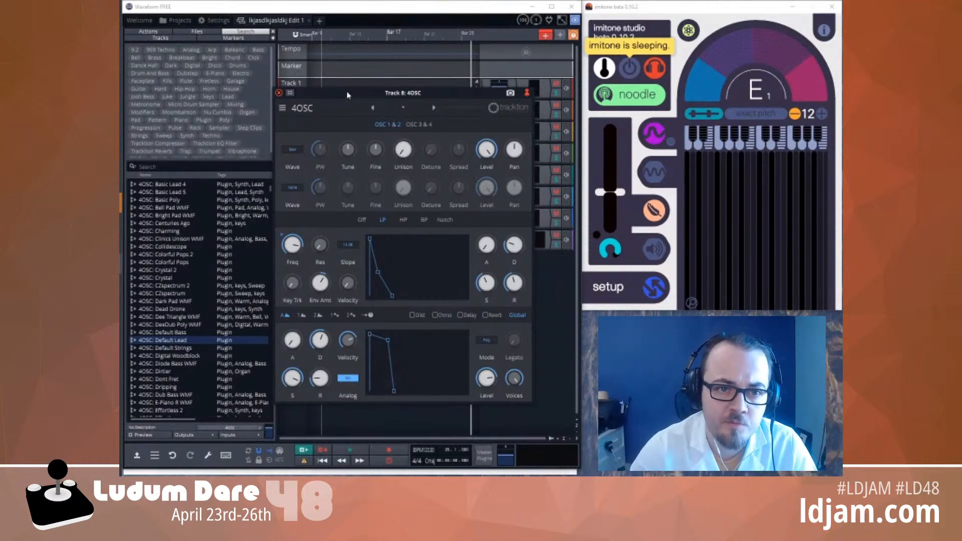
pyautogui.moveTo(347, 95); pyautogui.dragTo(332, 96)
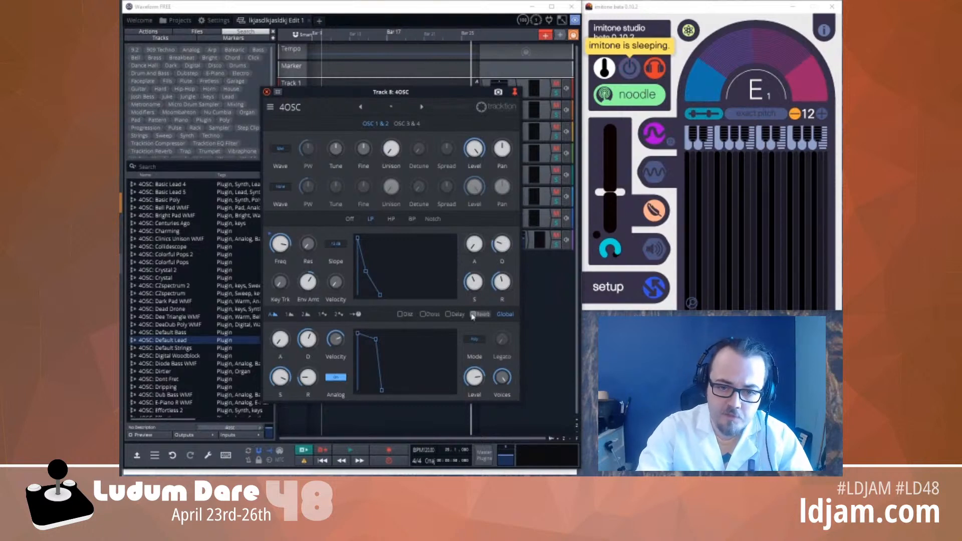
pyautogui.click(630, 68)
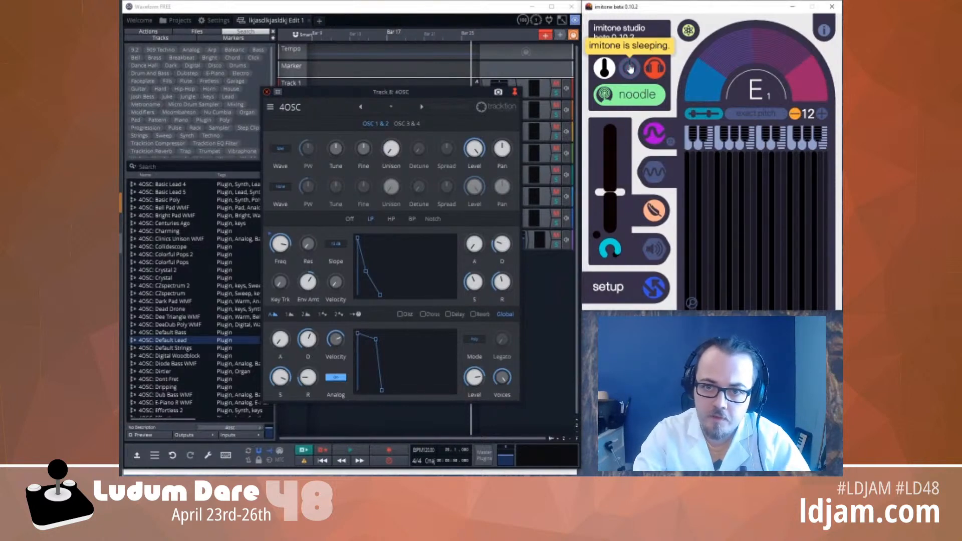
pyautogui.click(473, 315)
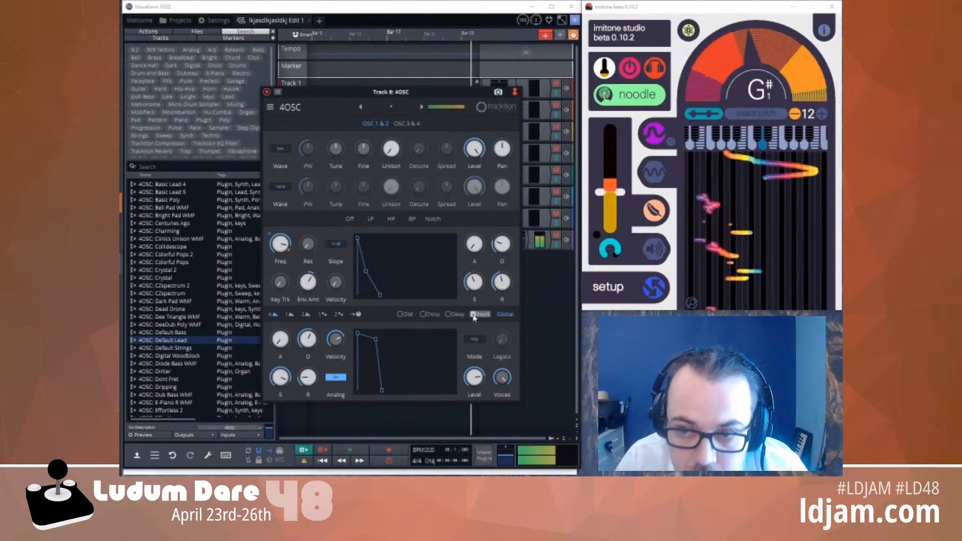
pyautogui.click(473, 315)
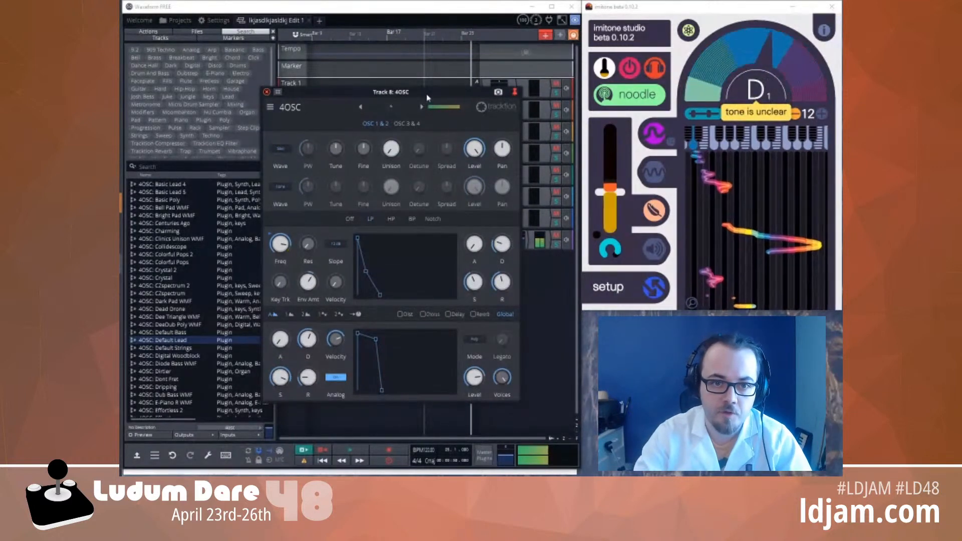
# Move the 4OSC window clear of the track area and reset imitone's transposition to 0
pyautogui.moveTo(427, 97); pyautogui.dragTo(469, 94)
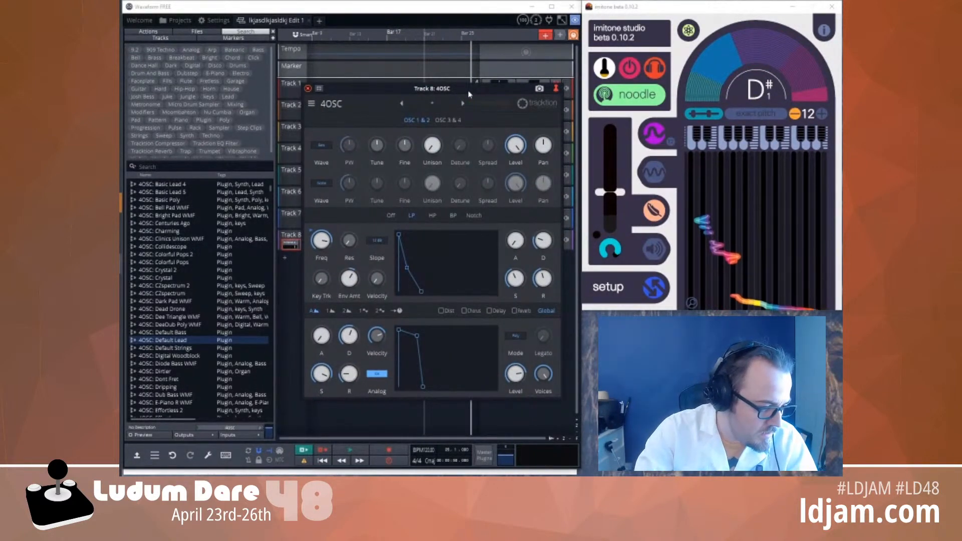
pyautogui.moveTo(489, 87); pyautogui.dragTo(769, 215)
pyautogui.click(823, 114)
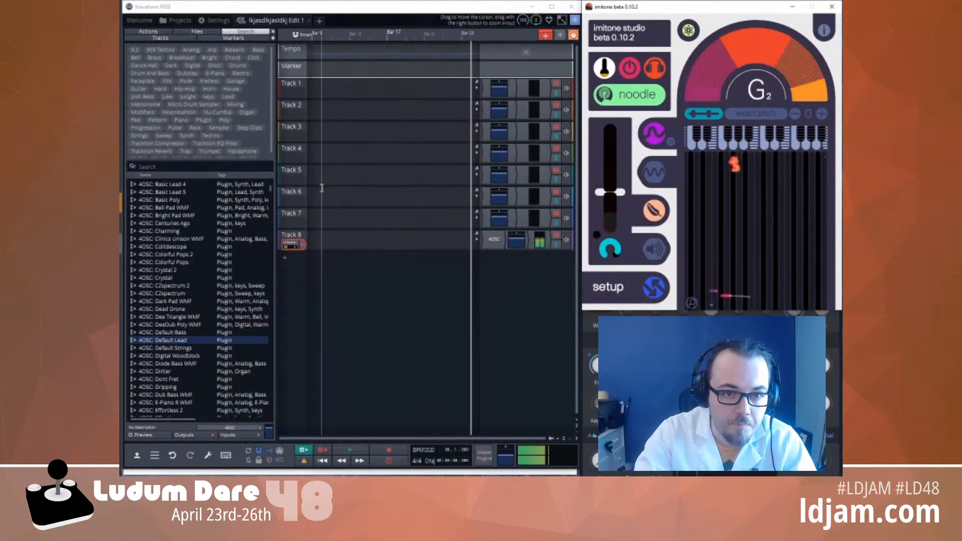
# Put imitone to sleep, position the playhead near the start of the edit, and arm Track 8 for recording
pyautogui.click(630, 68)
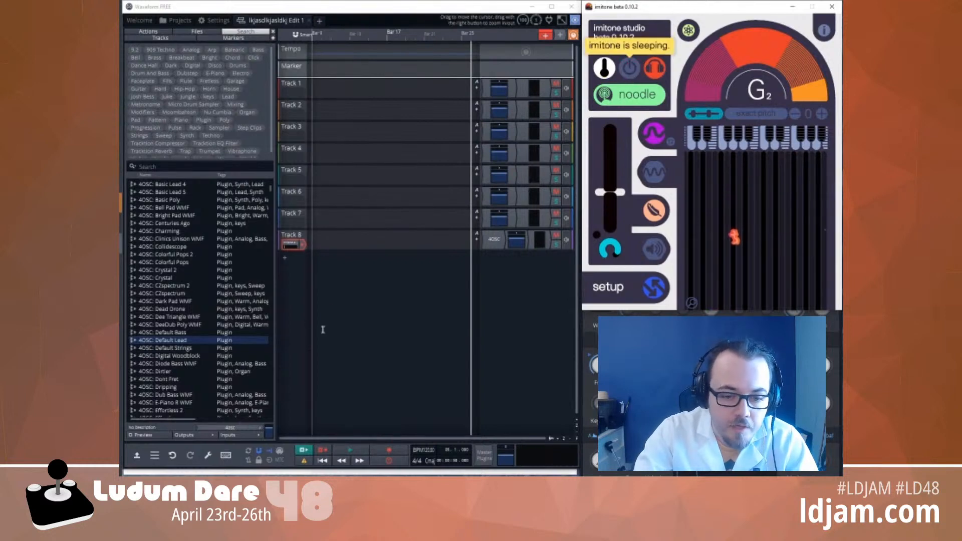
pyautogui.click(334, 194)
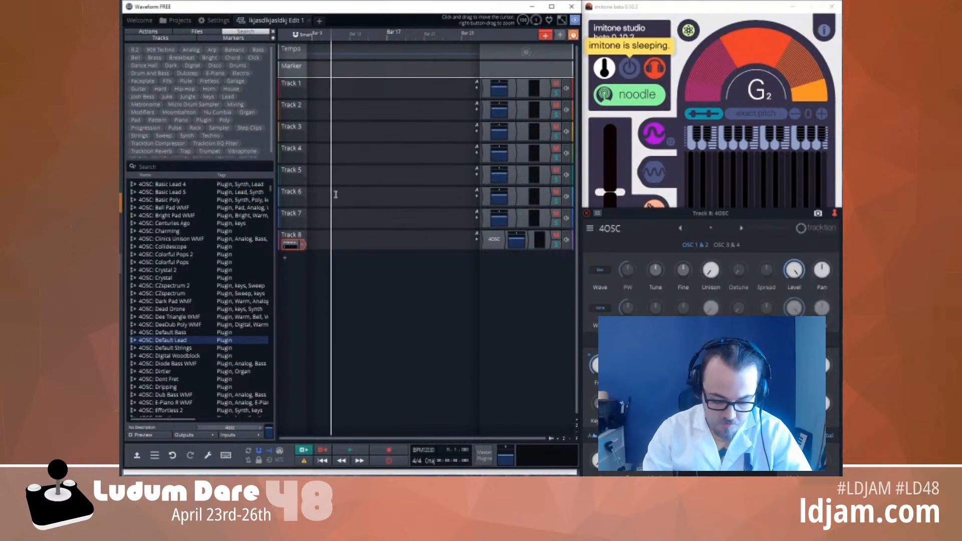
pyautogui.press('Home')
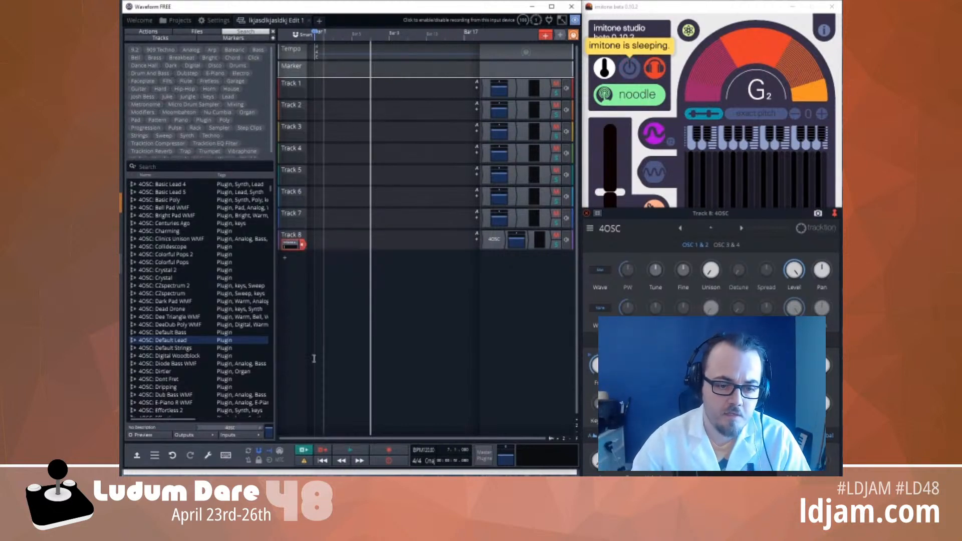
# Wake imitone and try several positions of its volume slider, leaving it slightly above its original level
pyautogui.click(632, 71)
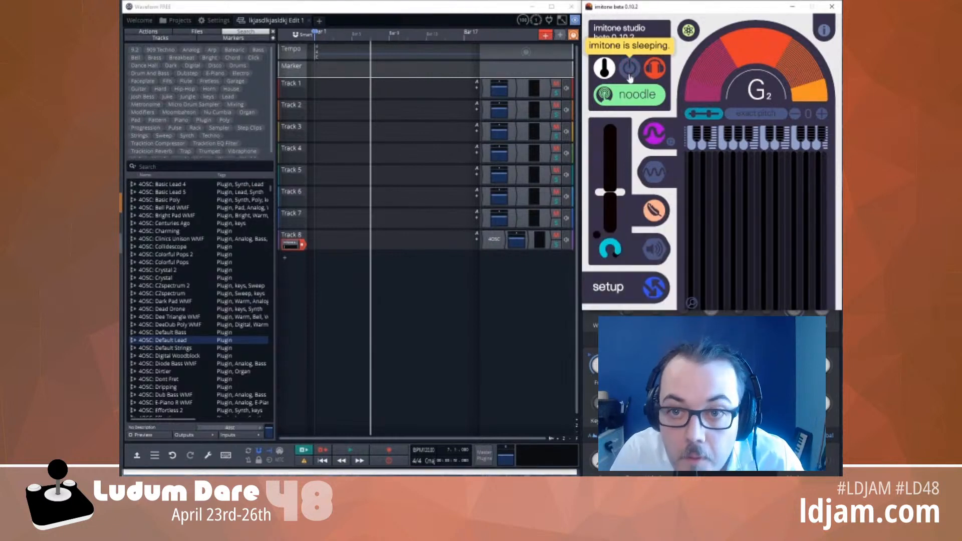
pyautogui.click(629, 71)
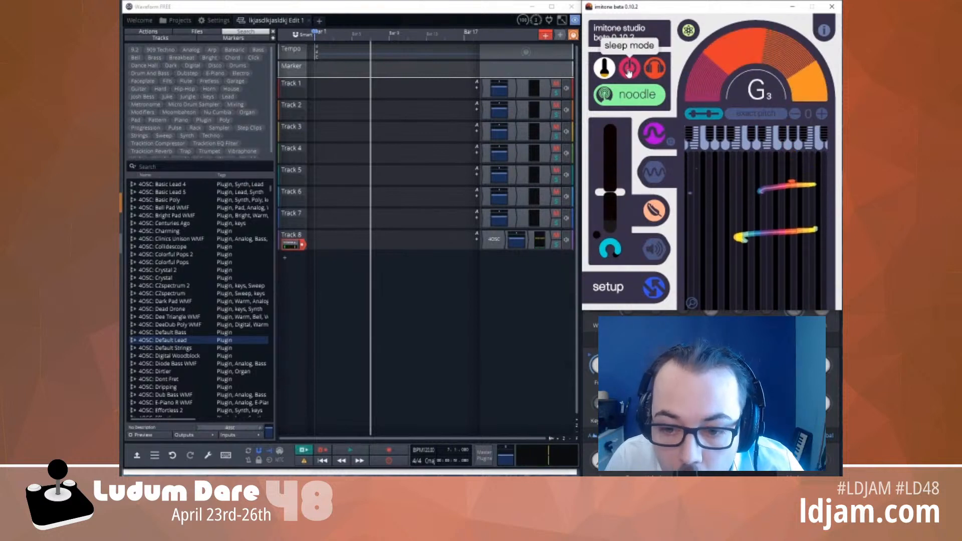
pyautogui.moveTo(609, 192); pyautogui.dragTo(609, 178)
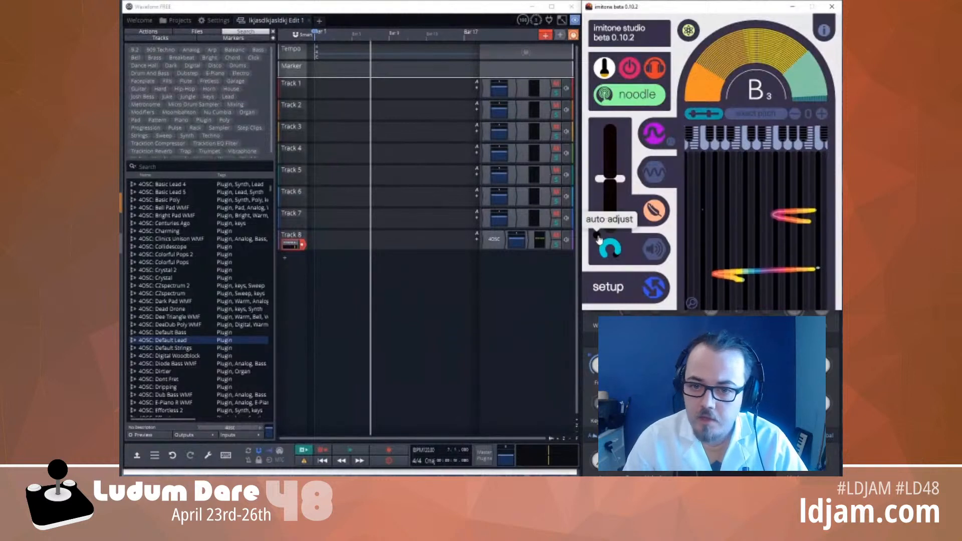
pyautogui.moveTo(610, 178); pyautogui.dragTo(610, 146)
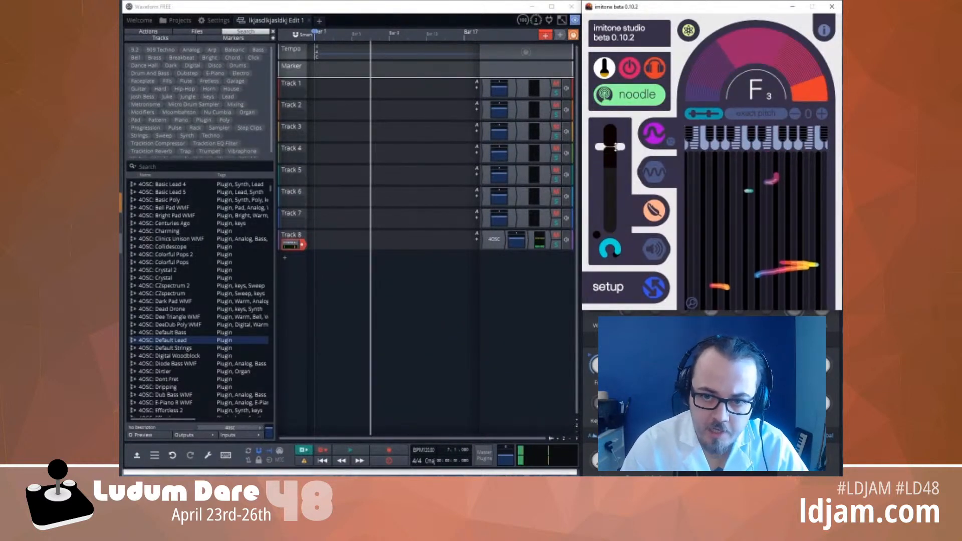
pyautogui.click(596, 236)
pyautogui.moveTo(615, 148); pyautogui.dragTo(615, 161)
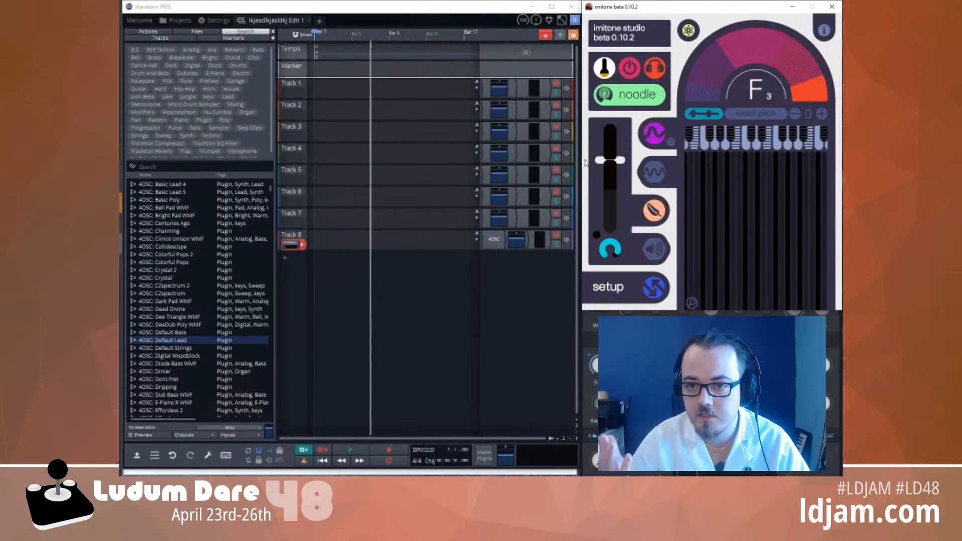
pyautogui.moveTo(611, 158); pyautogui.dragTo(607, 170)
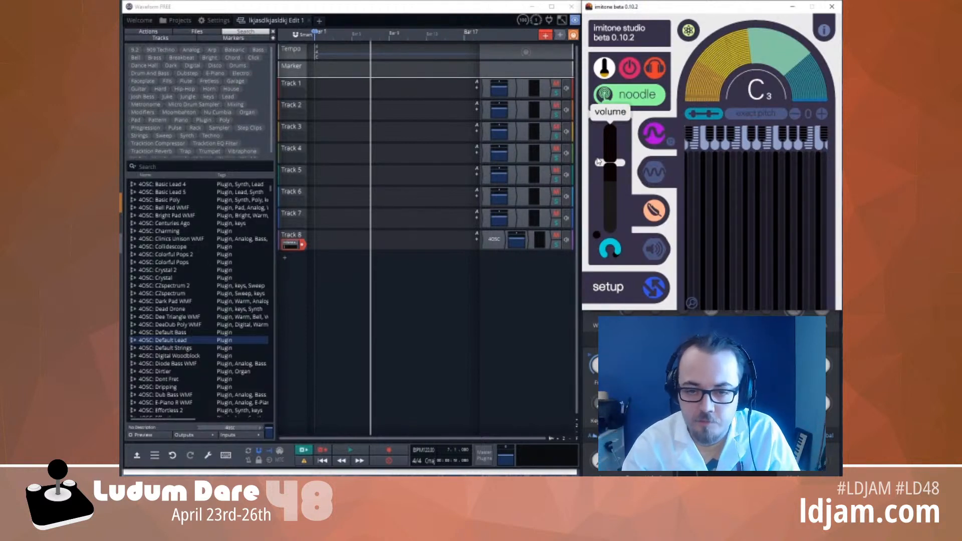
pyautogui.moveTo(610, 163); pyautogui.dragTo(610, 180)
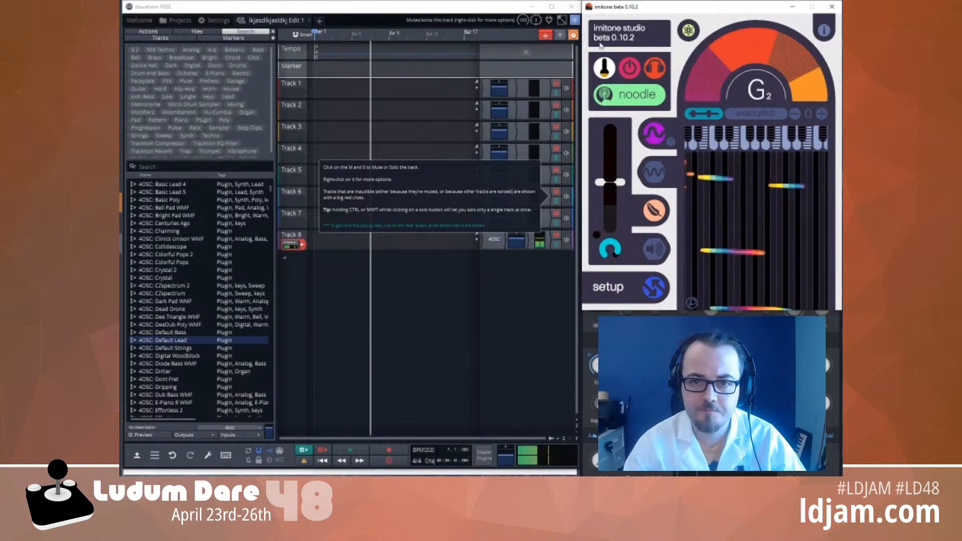
# Record an imitone performance onto Track 8 from near the start, put imitone to sleep, and stop the recording
pyautogui.click(347, 144)
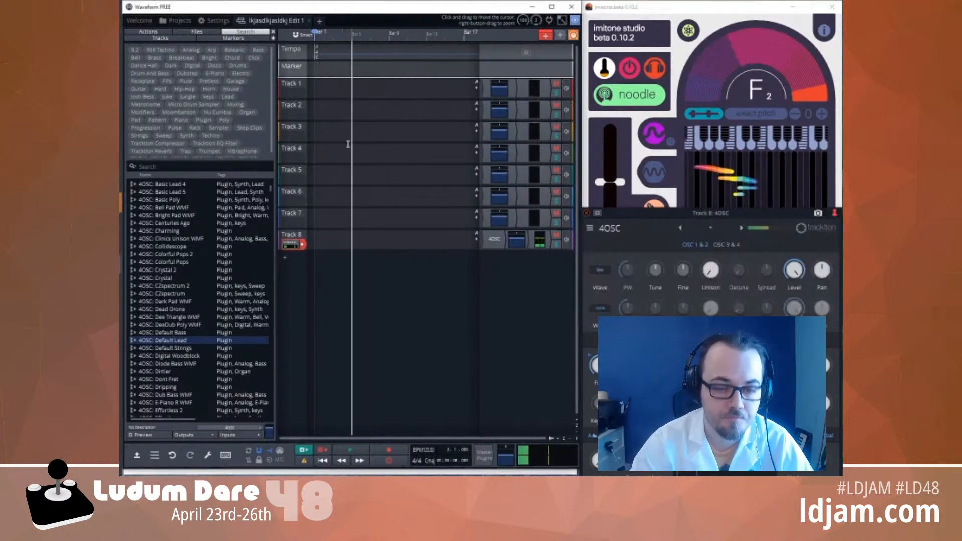
pyautogui.click(397, 452)
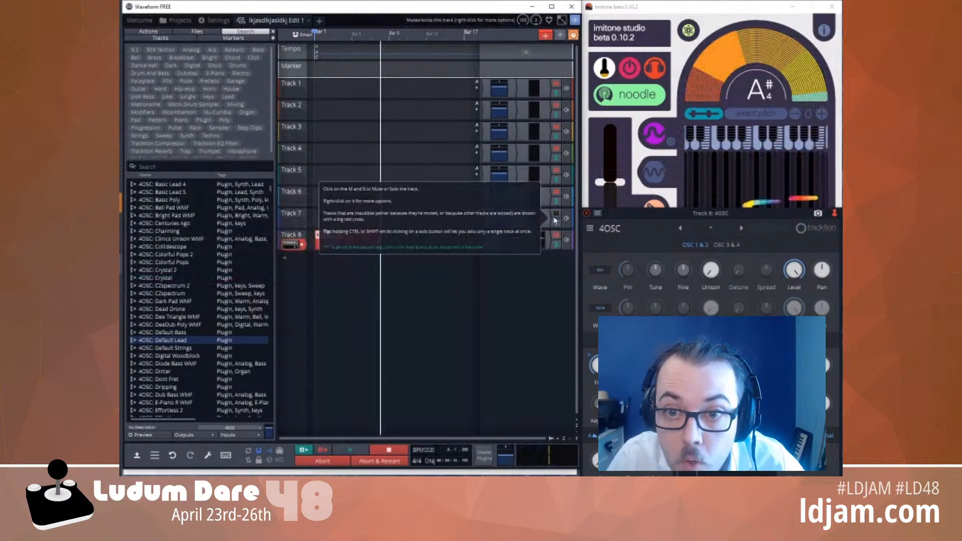
pyautogui.click(632, 69)
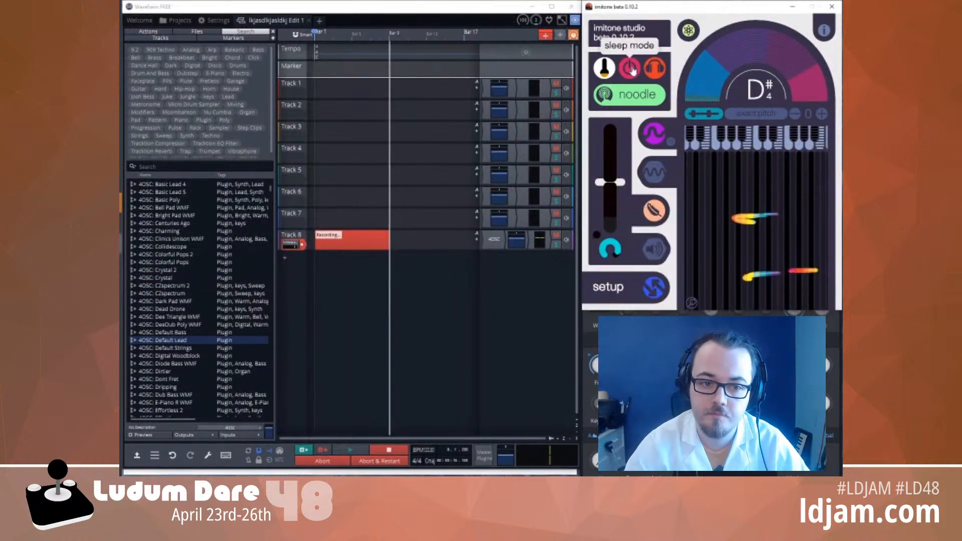
pyautogui.click(629, 65)
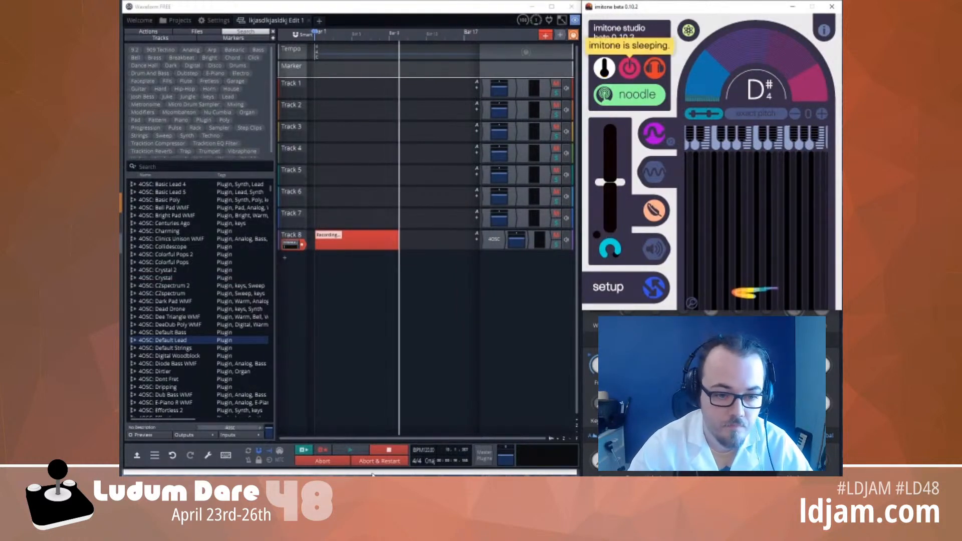
pyautogui.click(365, 453)
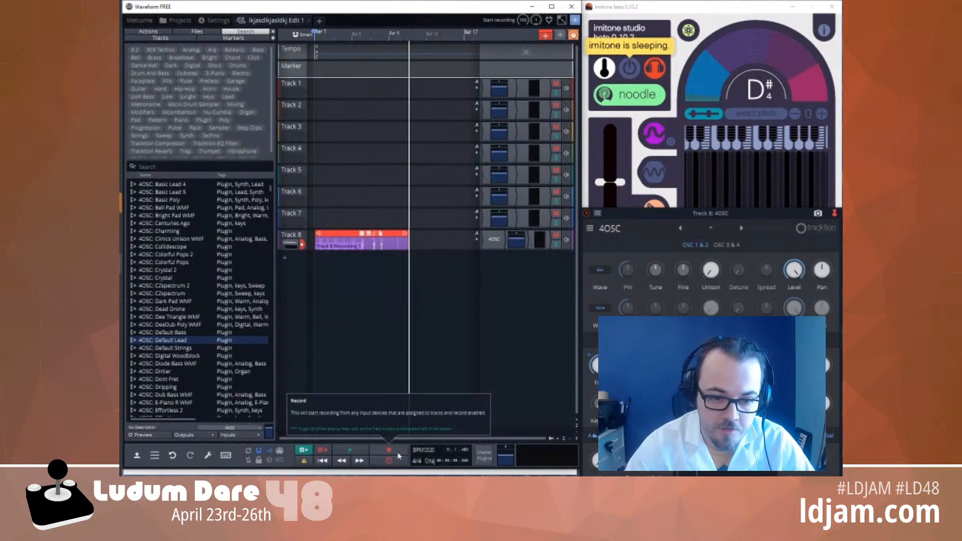
# Open the Track 8 recording in a shortened MIDI editor and play it back from the start of the edit
pyautogui.doubleClick(349, 233)
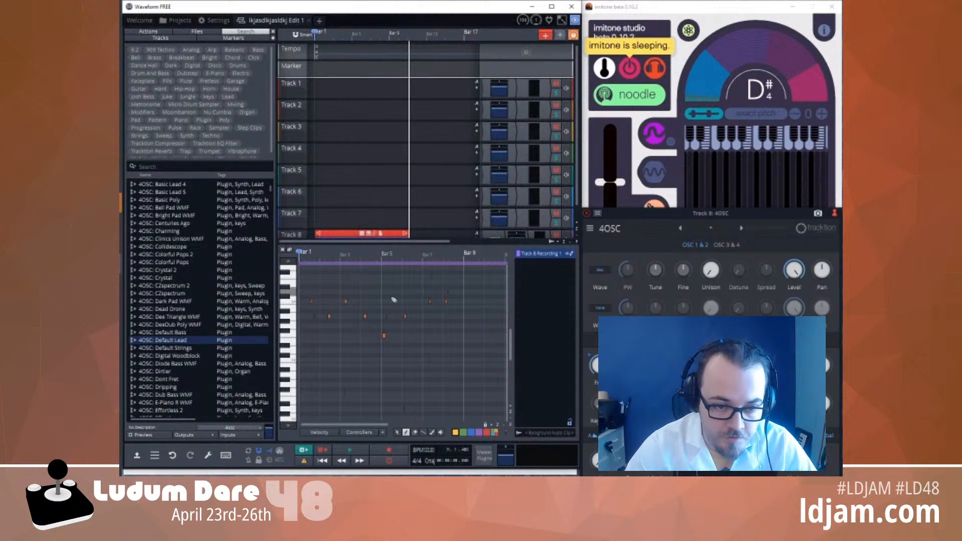
pyautogui.click(315, 199)
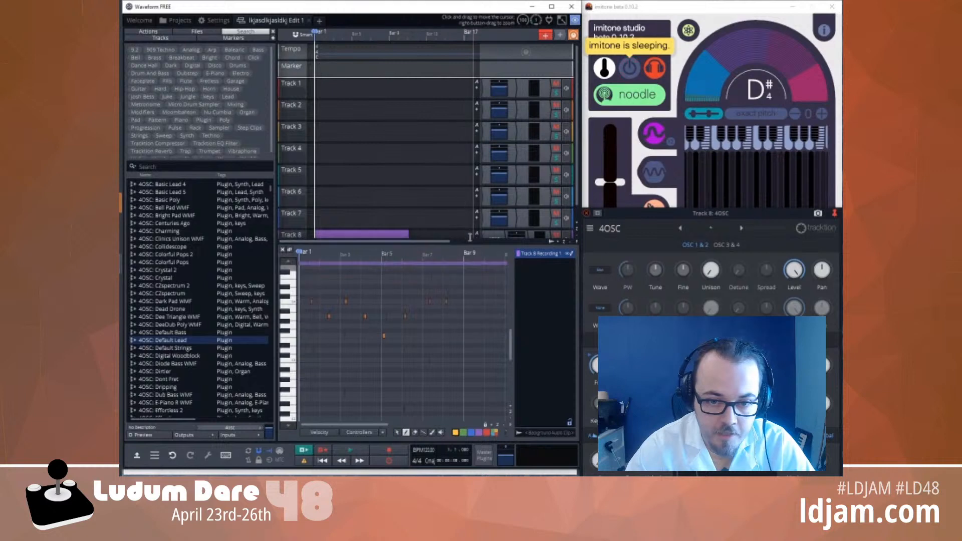
pyautogui.moveTo(466, 242); pyautogui.dragTo(466, 357)
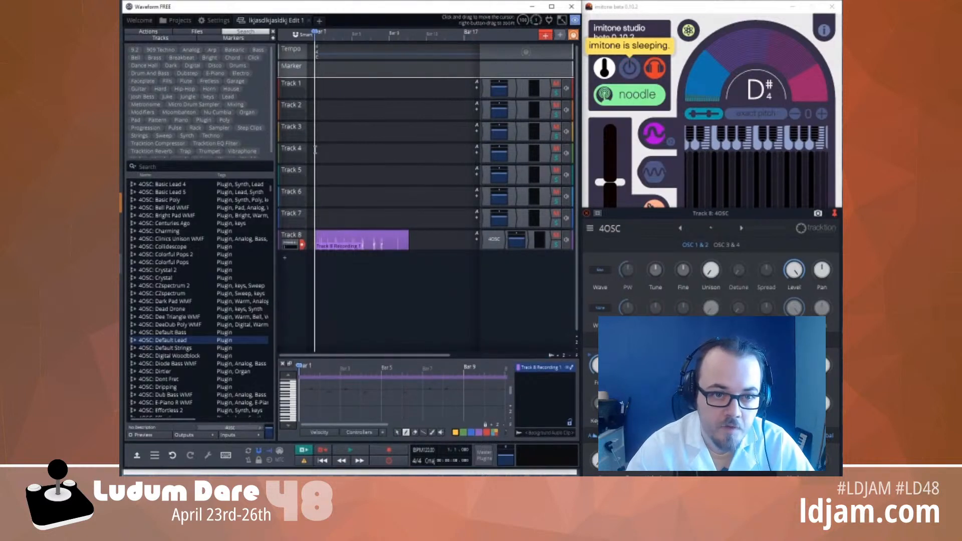
pyautogui.click(353, 452)
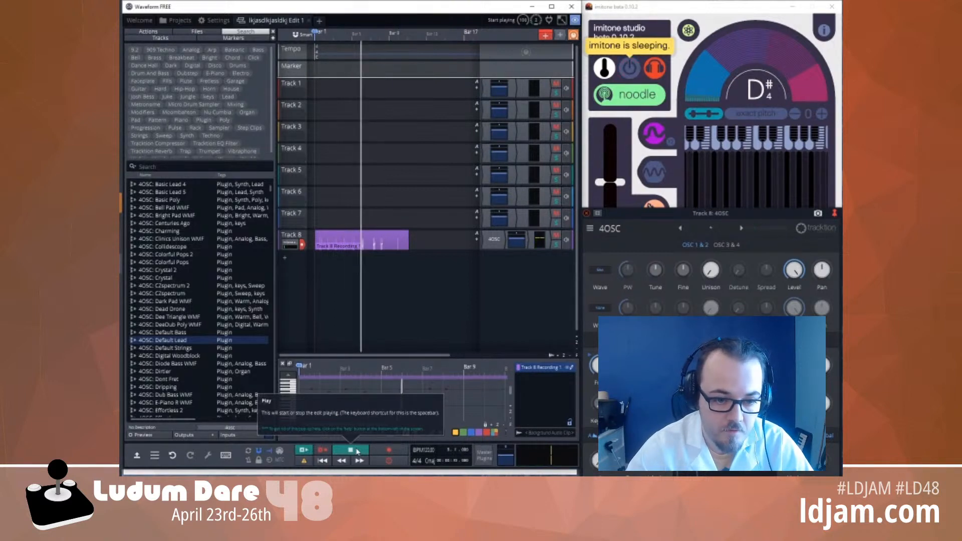
pyautogui.click(357, 451)
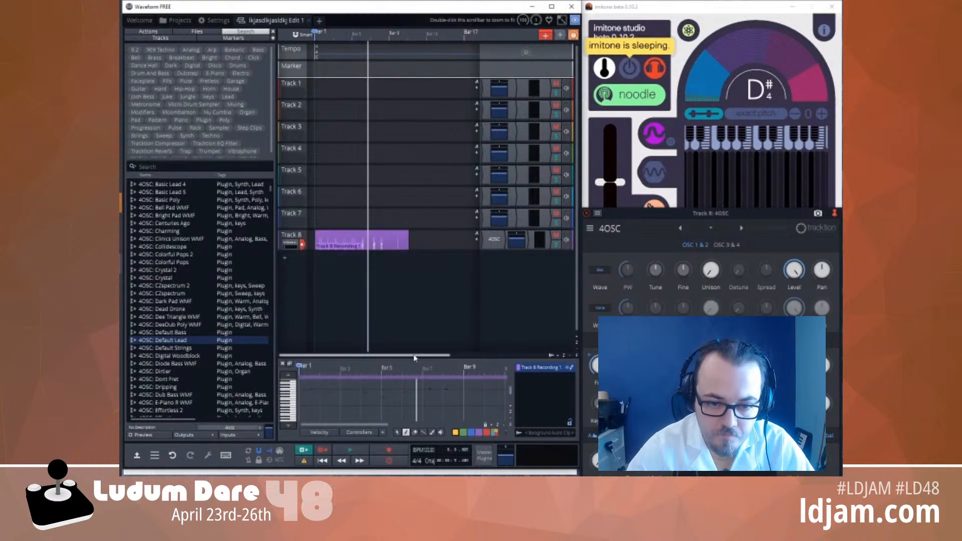
# Enlarge the MIDI editor over the lower tracks and switch it to the selection tool
pyautogui.moveTo(415, 358); pyautogui.dragTo(405, 260)
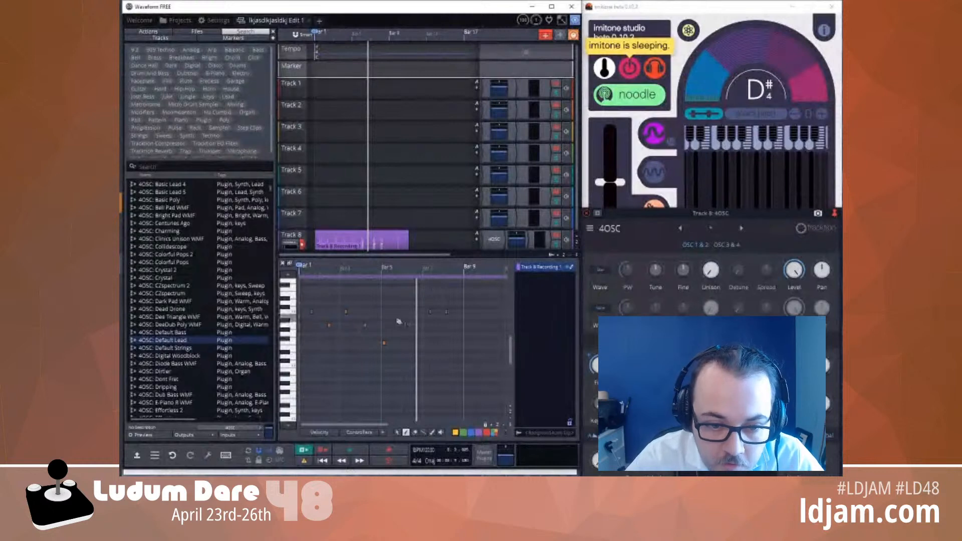
pyautogui.click(396, 307)
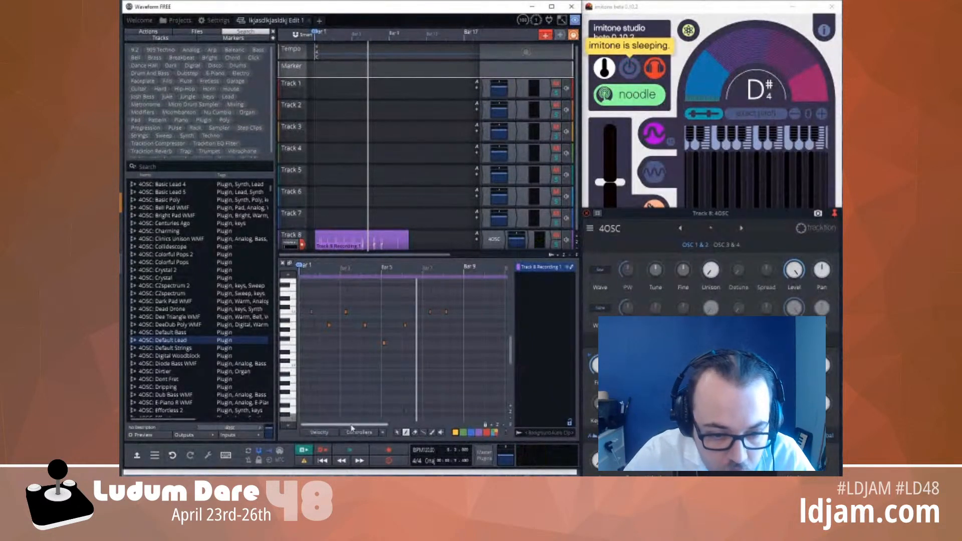
pyautogui.click(398, 434)
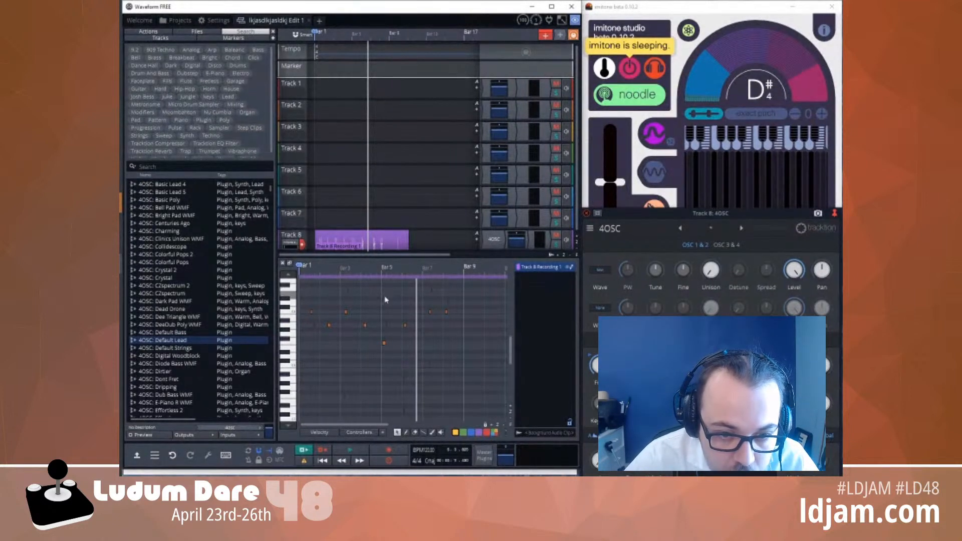
# Audition the single note between bars 5 and 7 by playing from just ahead of it
pyautogui.click(396, 273)
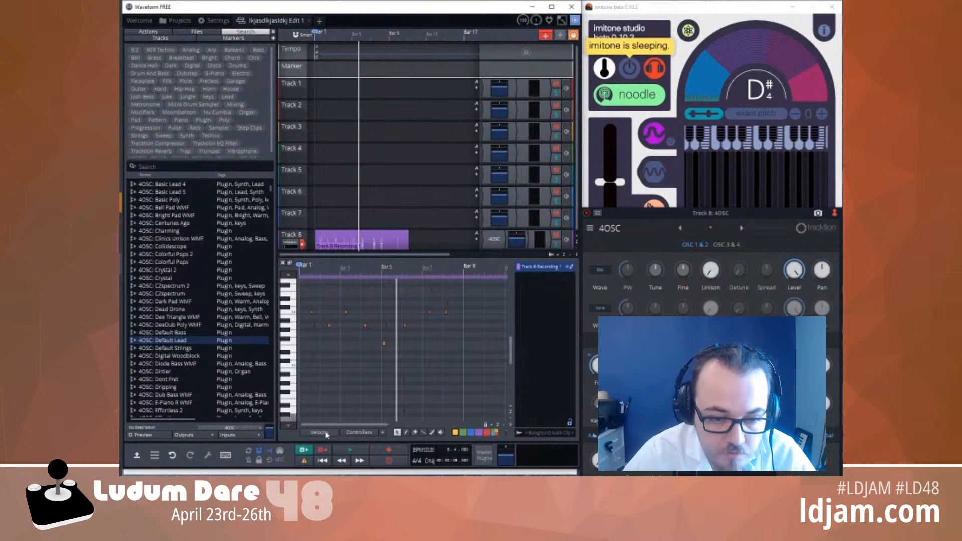
pyautogui.click(354, 450)
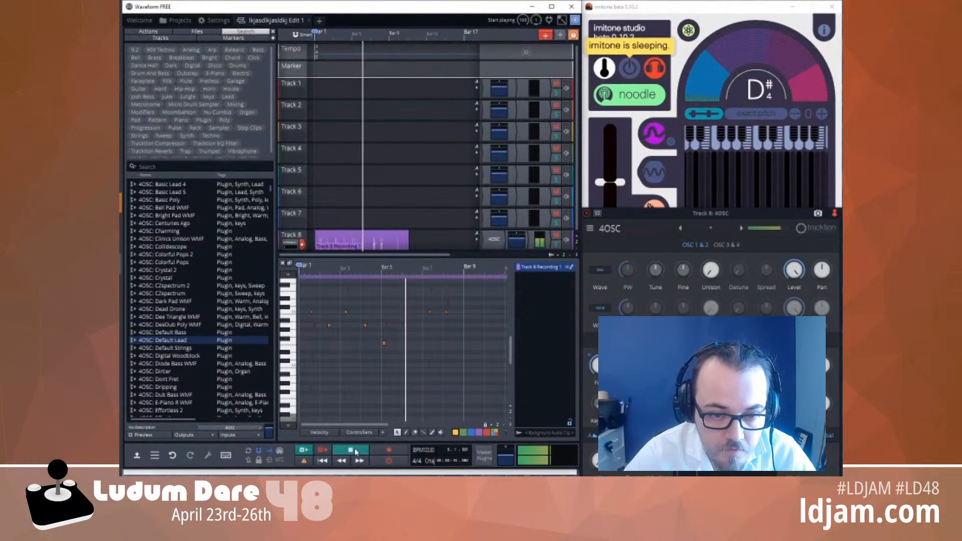
pyautogui.click(354, 449)
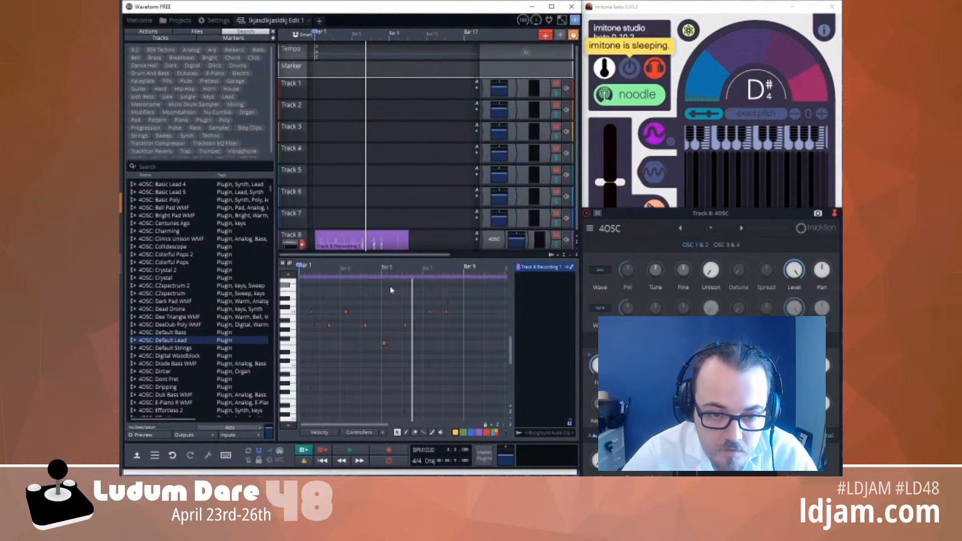
# Delete all the recorded notes before and after the single note between bars 5 and 7
pyautogui.moveTo(398, 281); pyautogui.dragTo(301, 434)
pyautogui.press('Delete')
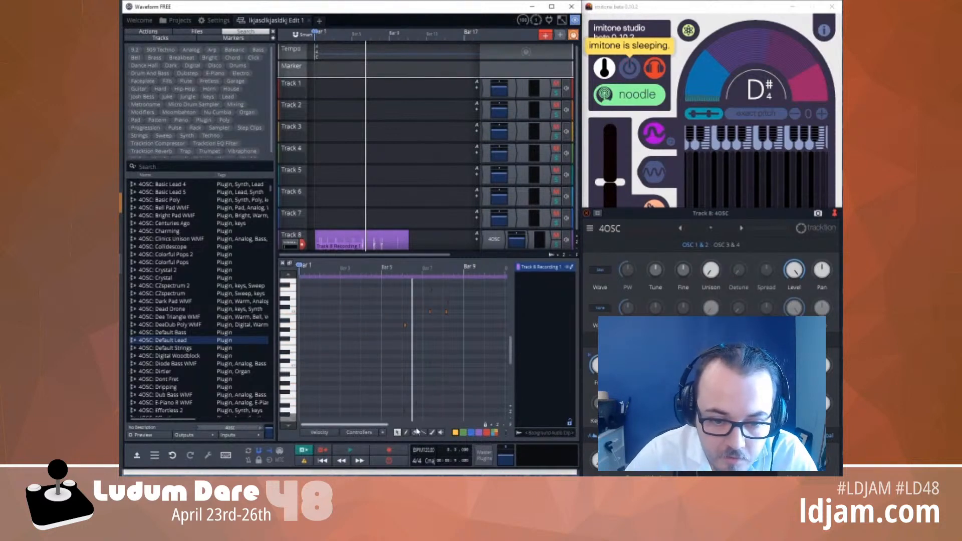
pyautogui.moveTo(422, 423); pyautogui.dragTo(482, 278)
pyautogui.press('Delete')
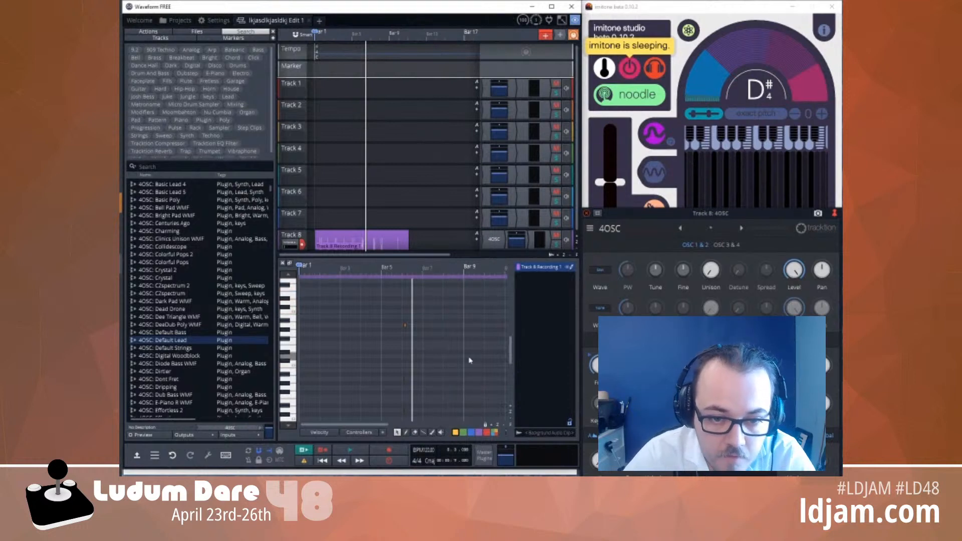
pyautogui.scroll(3, 513, 350)
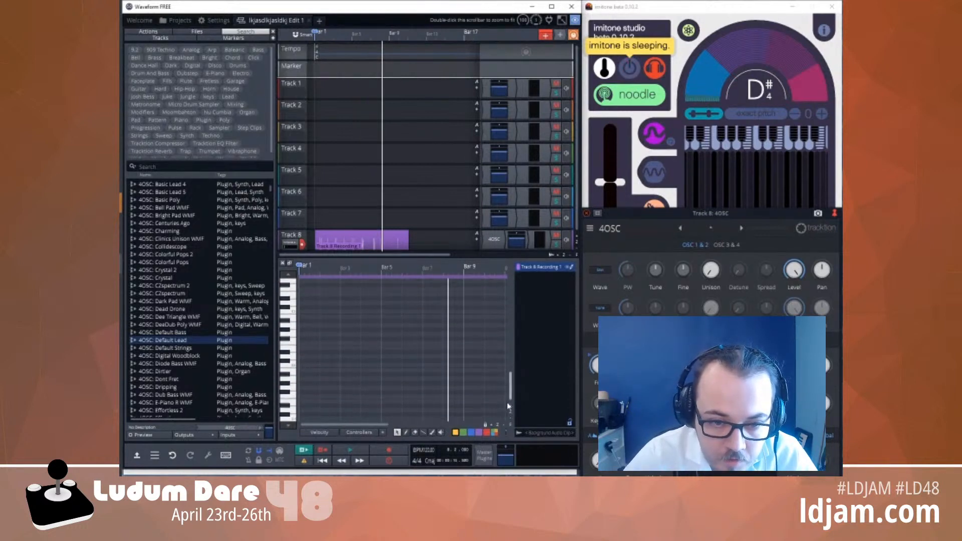
pyautogui.scroll(-3, 512, 347)
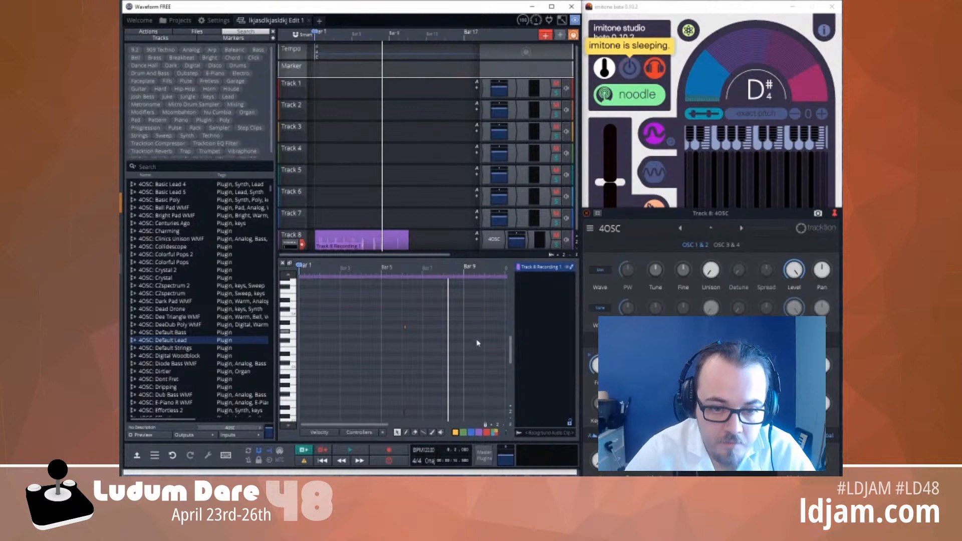
# Play back the one remaining note of the Track 8 recording by itself
pyautogui.click(394, 268)
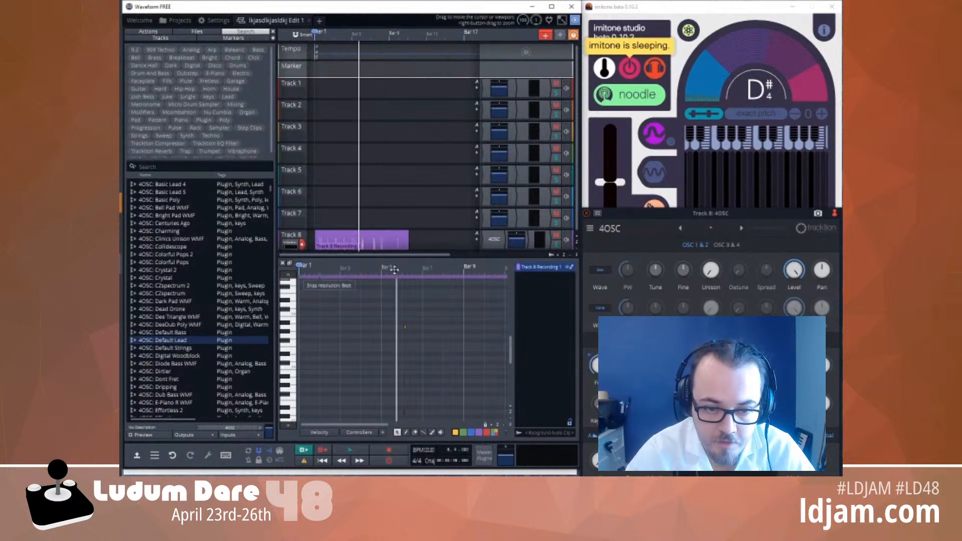
pyautogui.click(353, 450)
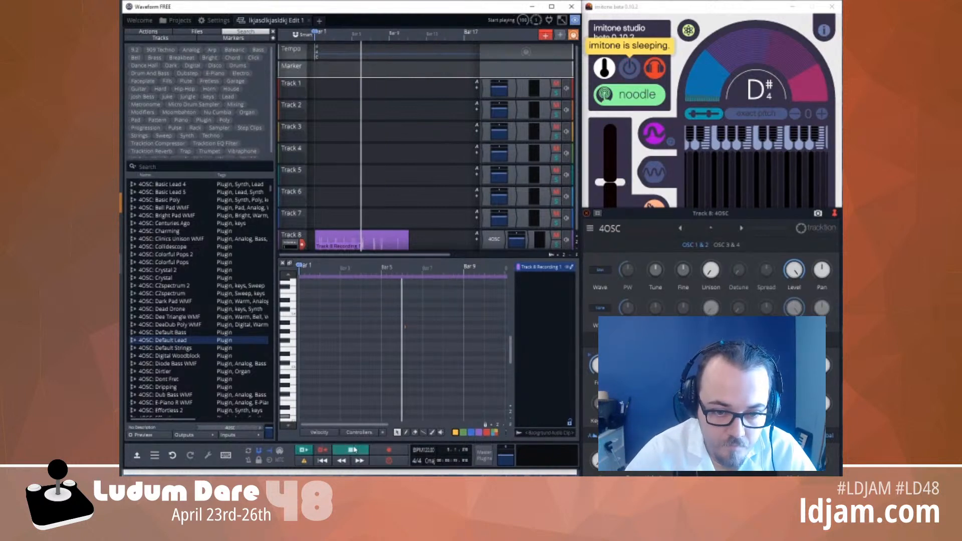
pyautogui.click(353, 449)
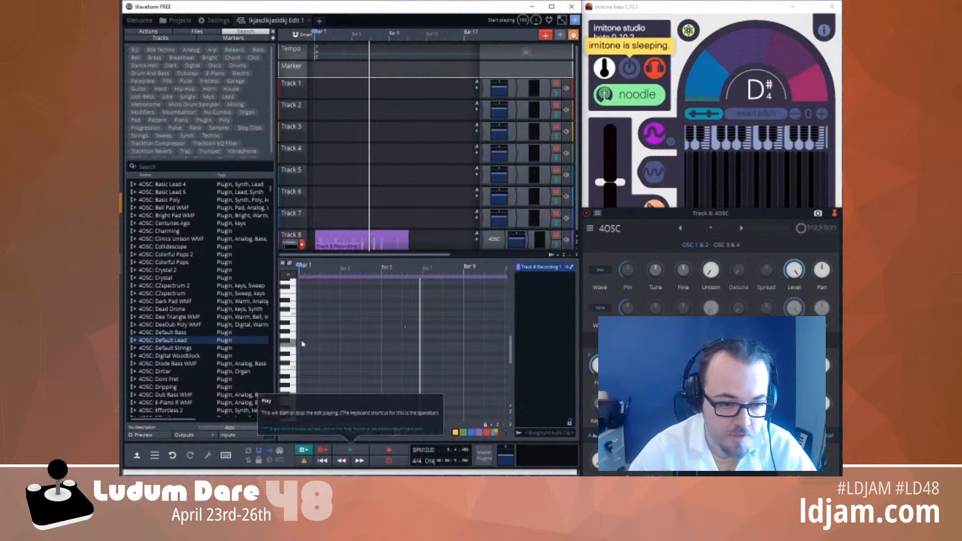
pyautogui.click(155, 456)
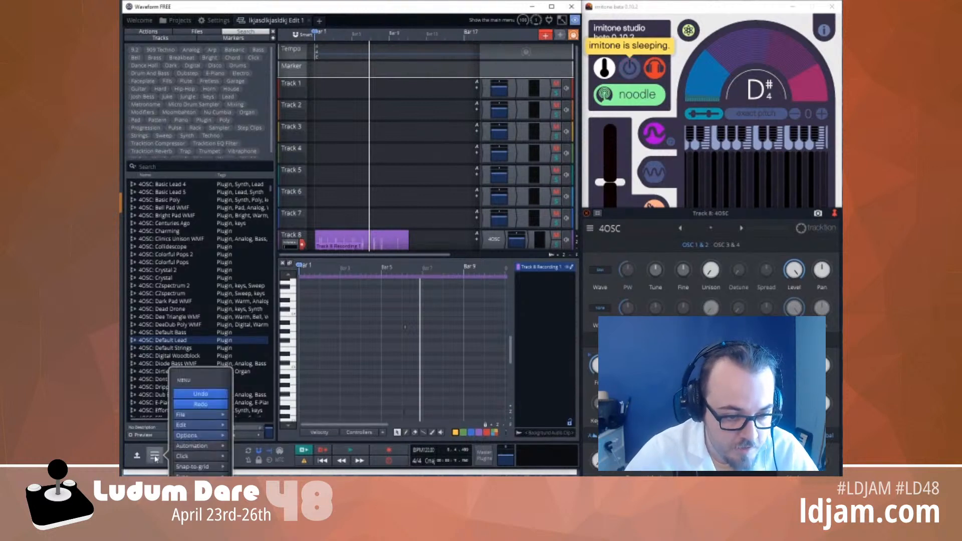
pyautogui.click(155, 459)
pyautogui.click(137, 456)
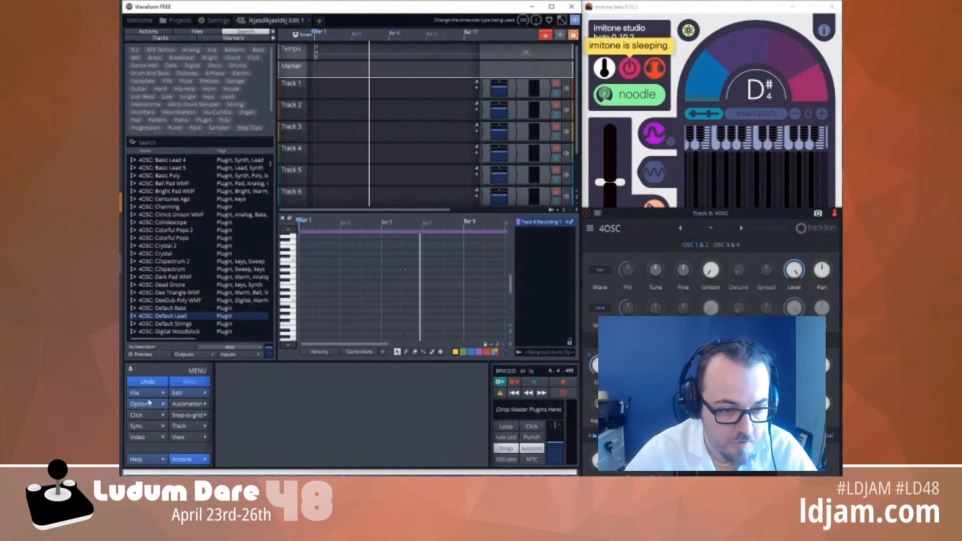
pyautogui.click(131, 370)
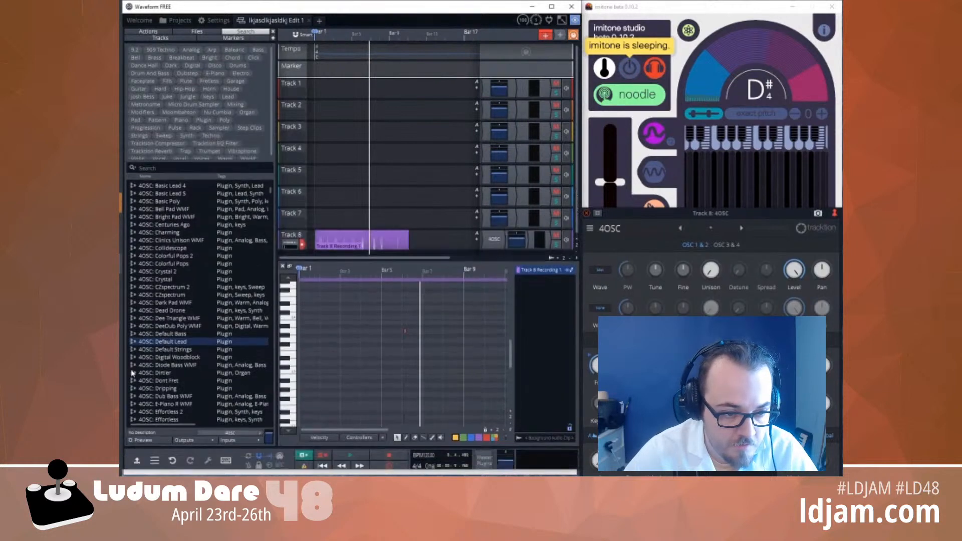
# Expand the edit's full control area and start exporting the edit by rendering it to a file
pyautogui.click(136, 456)
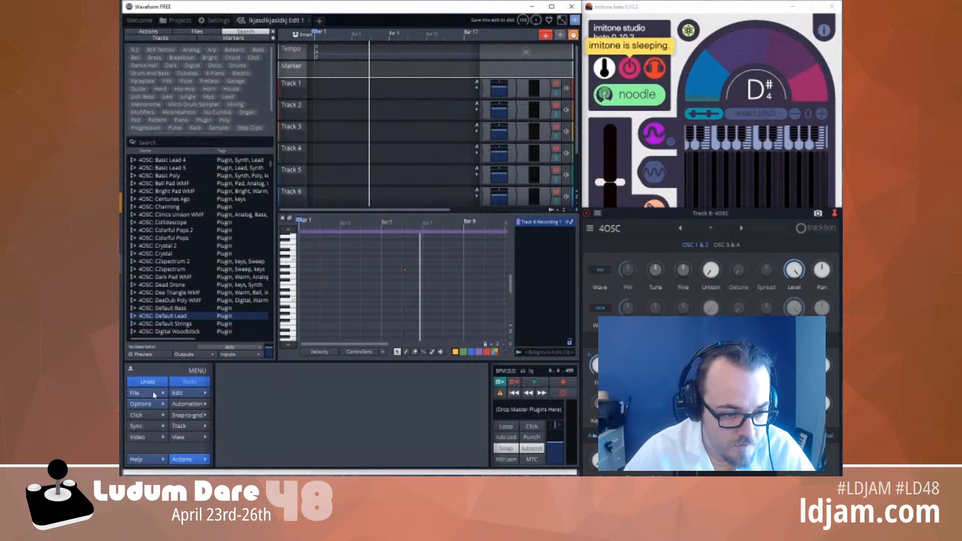
pyautogui.click(152, 391)
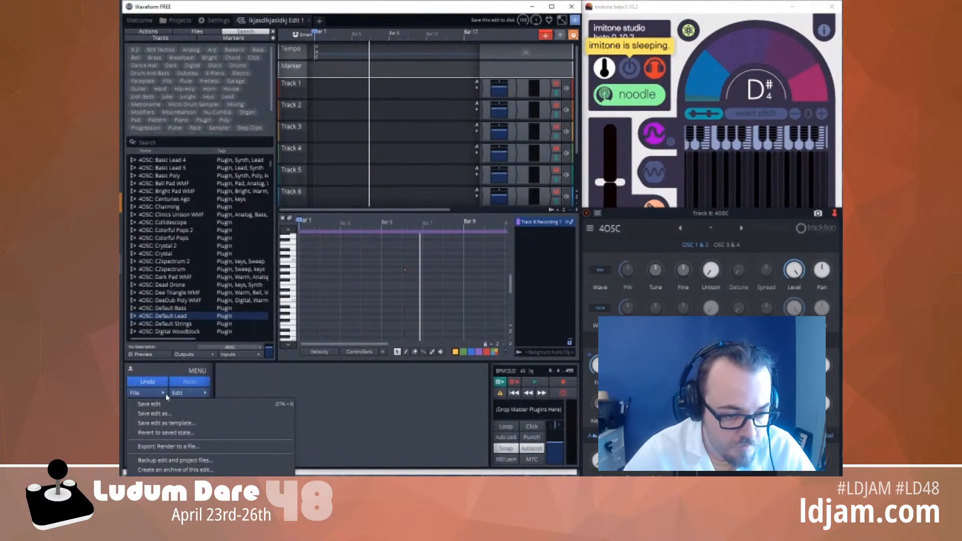
pyautogui.click(178, 447)
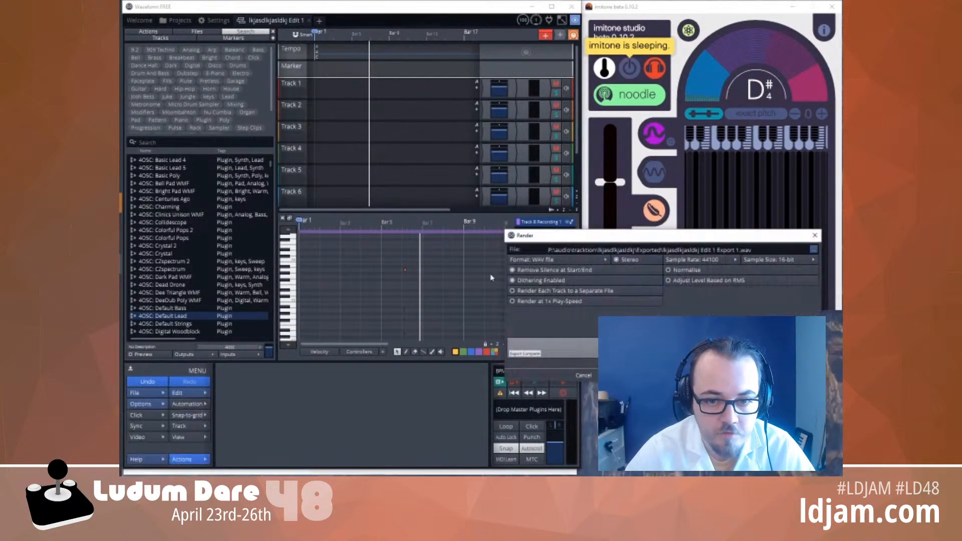
# Move the Render window over the track area and switch Remove Silence at Start/End off and back on
pyautogui.moveTo(634, 243); pyautogui.dragTo(342, 171)
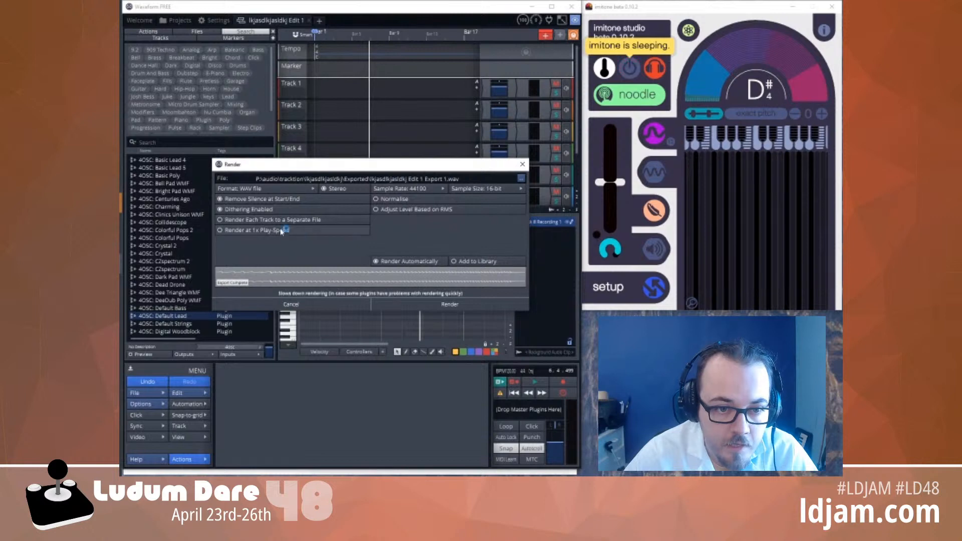
pyautogui.click(232, 201)
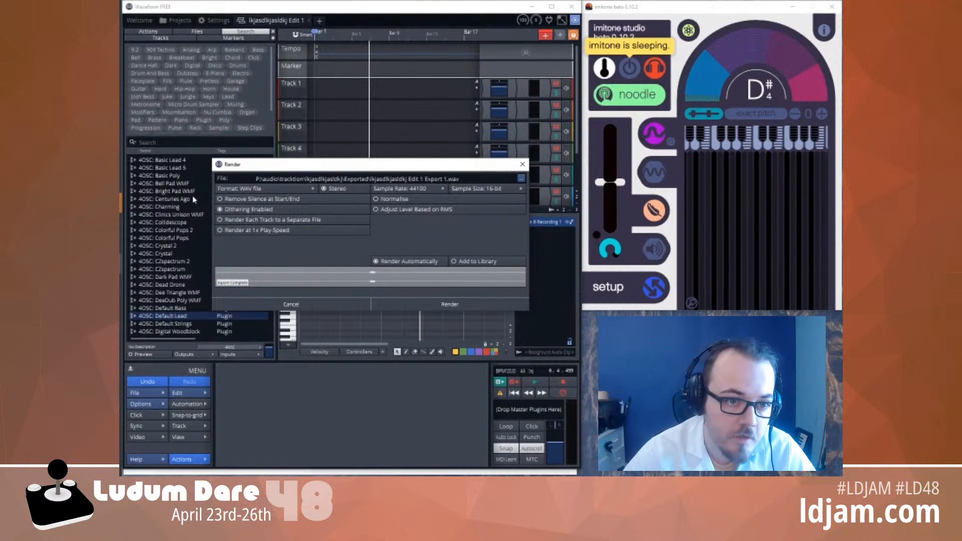
pyautogui.click(300, 200)
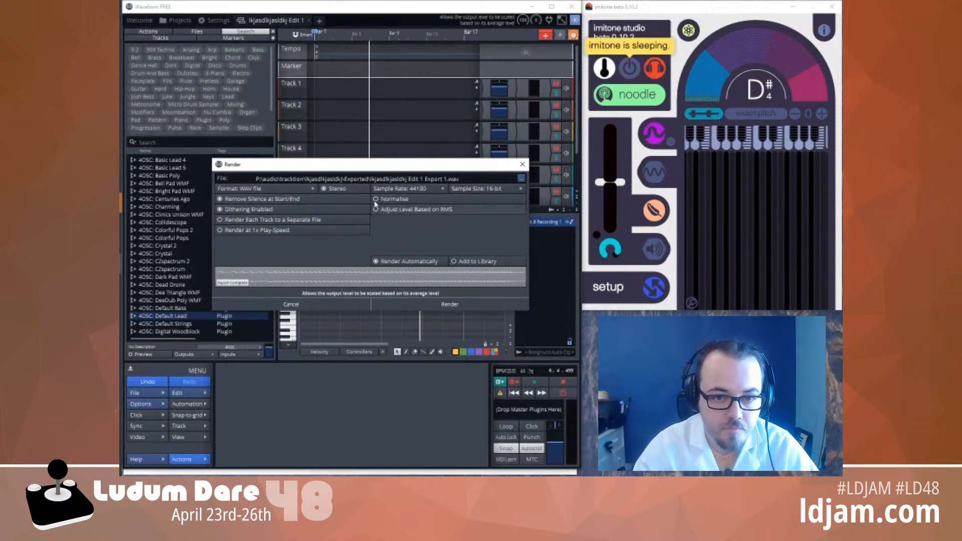
# Browse for the render's destination and accept the suggested WAV file name in the project's Exported folder
pyautogui.click(521, 178)
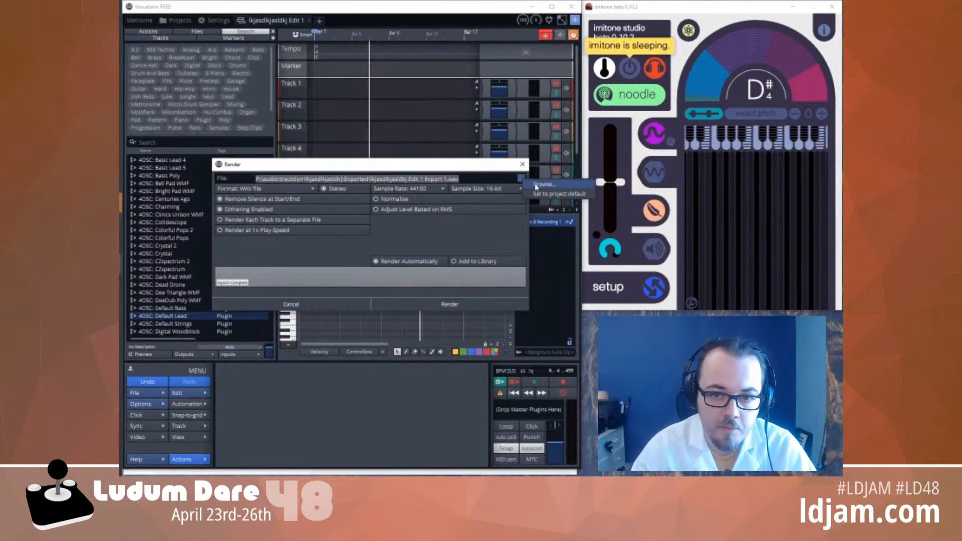
pyautogui.click(534, 184)
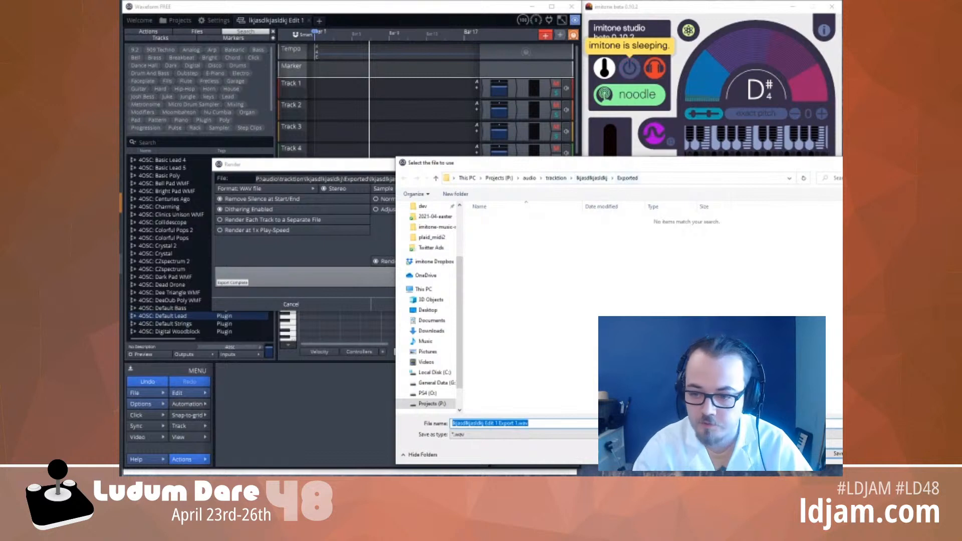
pyautogui.press('Return')
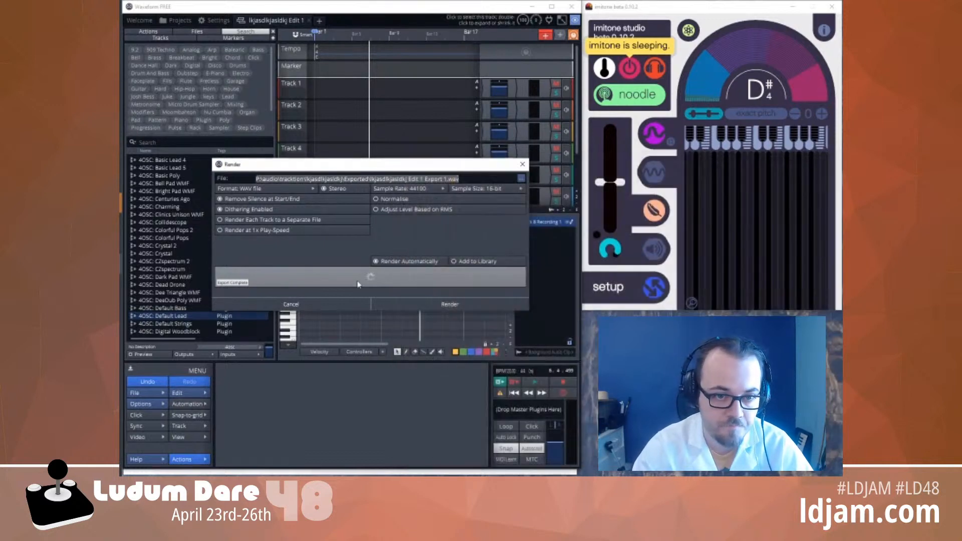
# Change the render's file name to jump.wav in the project's Exported folder and close the Render window without rendering
pyautogui.click(467, 181)
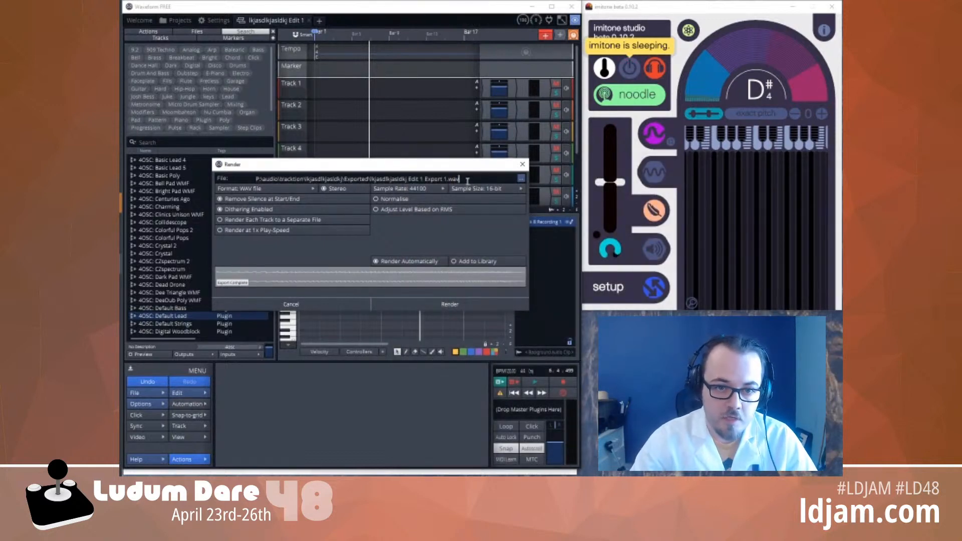
pyautogui.keyDown('shift'); pyautogui.click(371, 178); pyautogui.keyUp('shift')
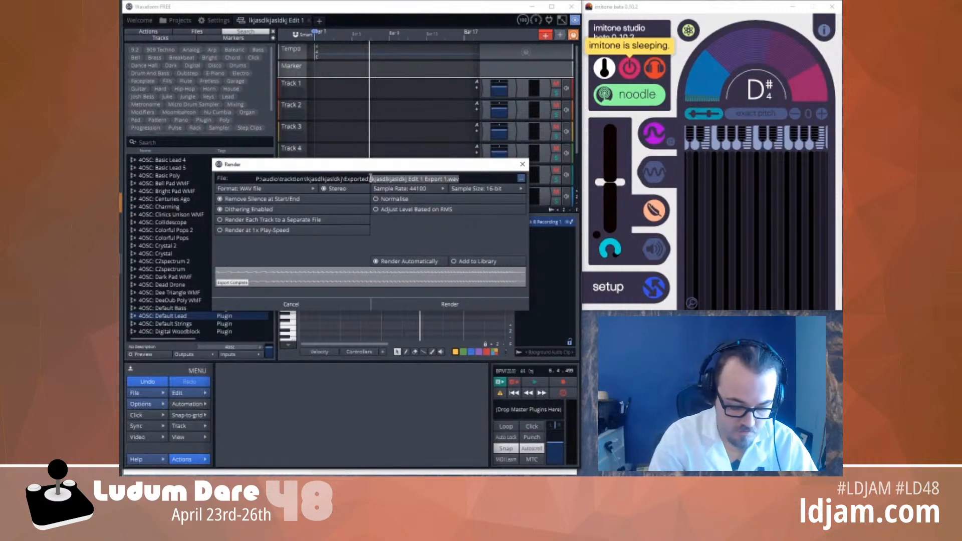
pyautogui.write('lum')
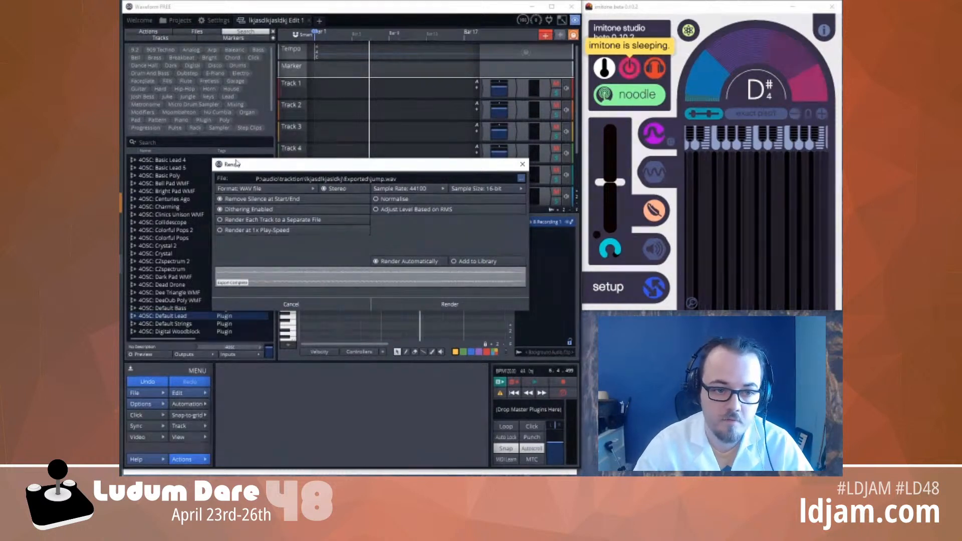
pyautogui.click(522, 165)
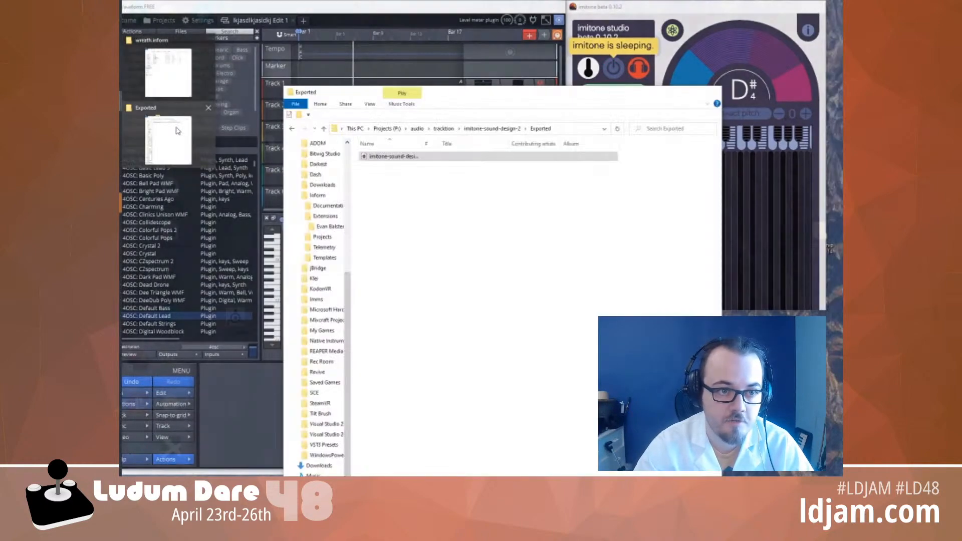
# Switch to File Explorer and open the Exported folder of the lkjasdlkjasldkj project inside the tracktion folder
pyautogui.click(175, 121)
pyautogui.click(443, 129)
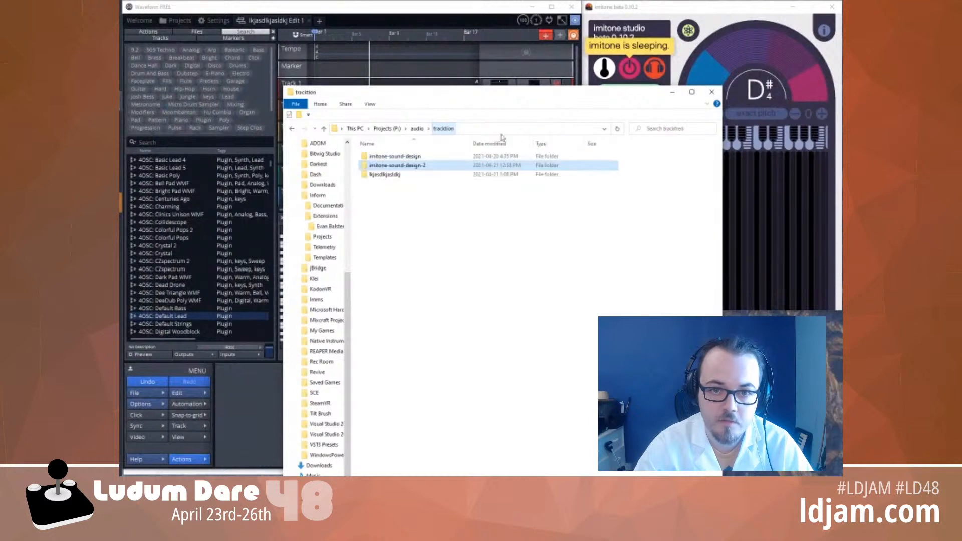
pyautogui.doubleClick(399, 175)
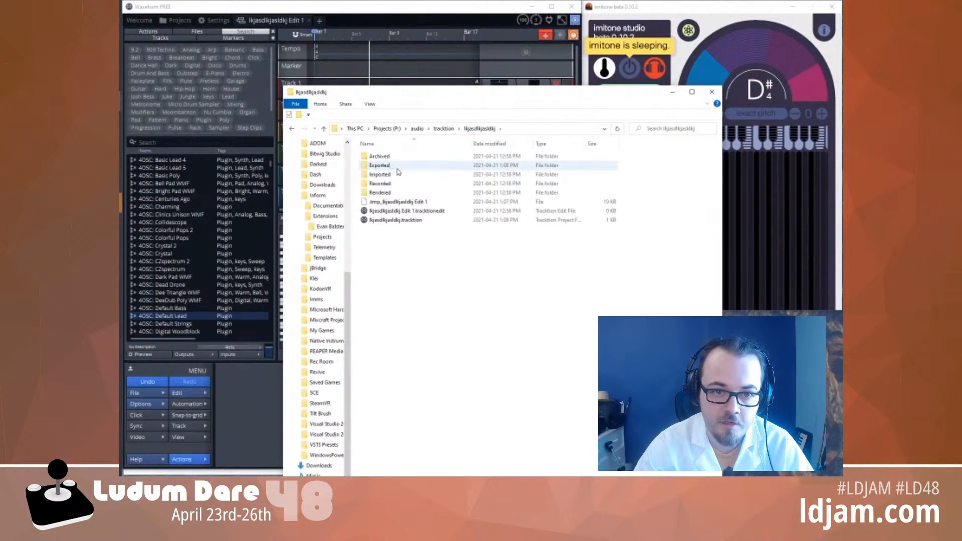
pyautogui.doubleClick(394, 167)
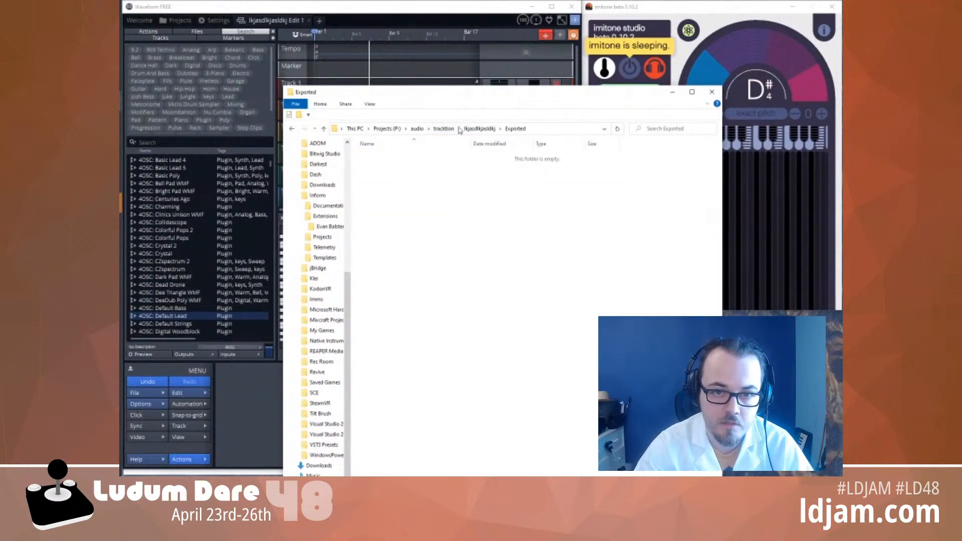
# Look for the exported file in the project's Exported, Archived, Recorded and Rendered folders, and move the folder window off the edit
pyautogui.click(478, 129)
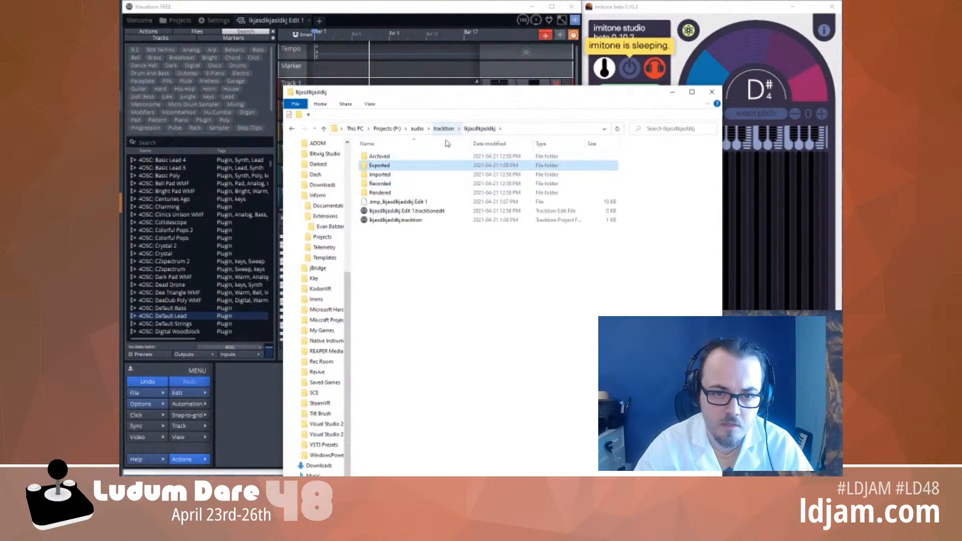
pyautogui.doubleClick(396, 169)
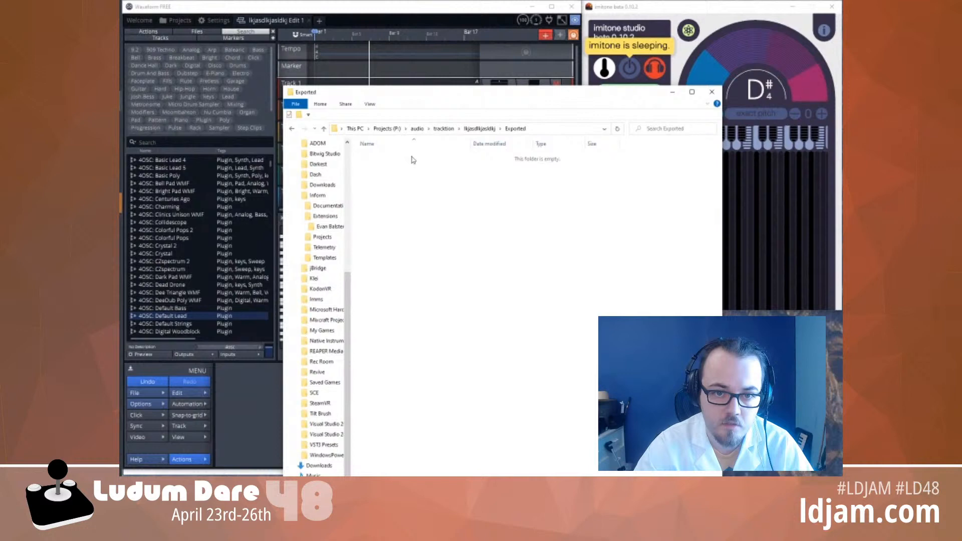
pyautogui.click(479, 129)
pyautogui.doubleClick(393, 159)
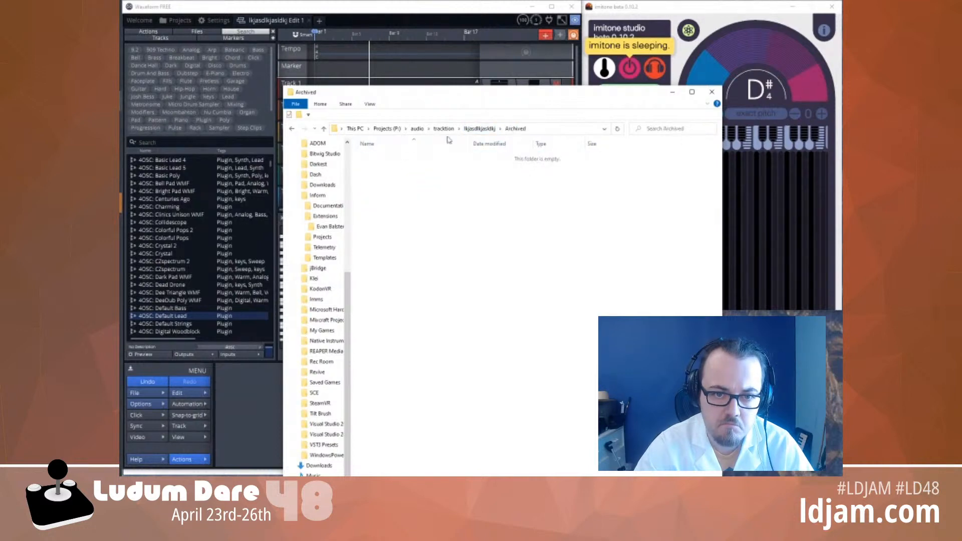
pyautogui.click(479, 129)
pyautogui.doubleClick(393, 183)
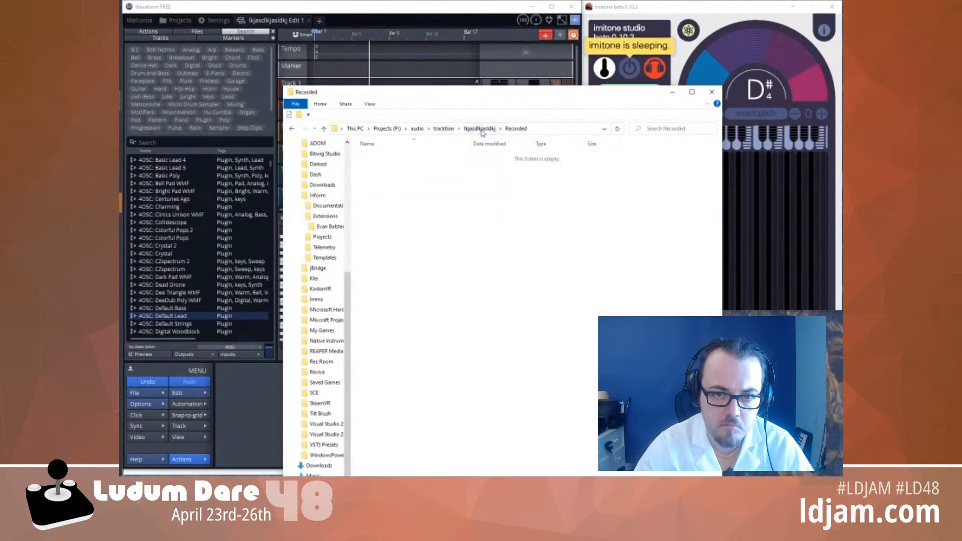
pyautogui.click(479, 129)
pyautogui.doubleClick(389, 193)
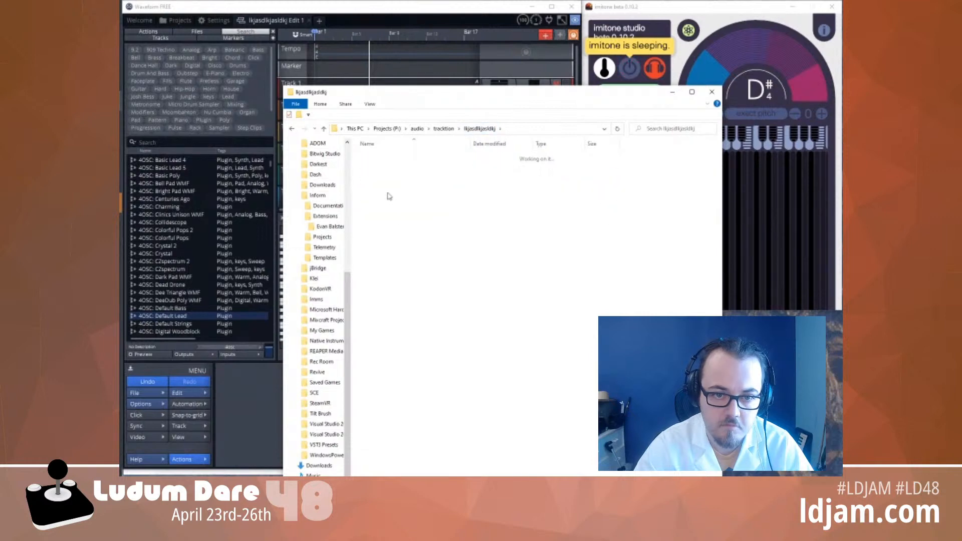
pyautogui.click(479, 129)
pyautogui.moveTo(536, 100); pyautogui.dragTo(426, 365)
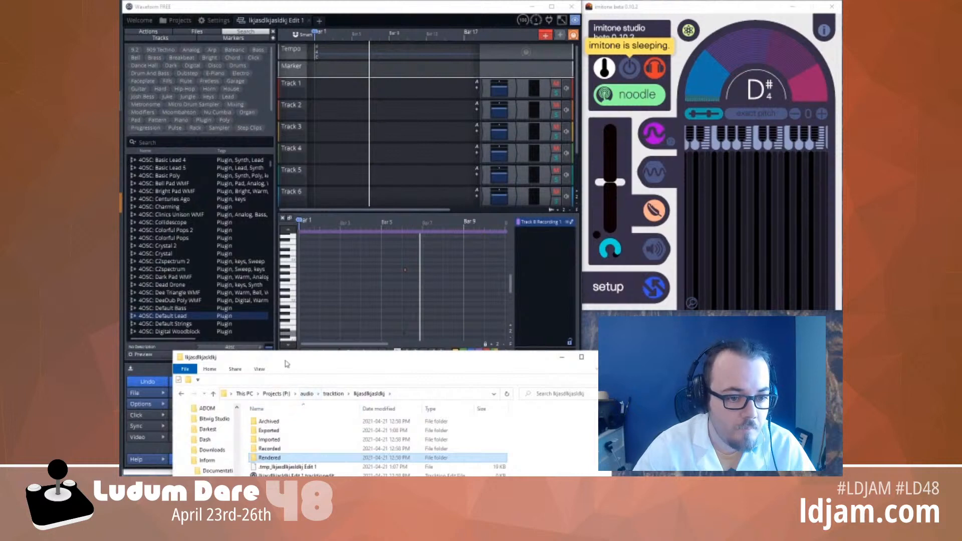
# Switch to Waveform and export the edit by rendering it to jump.wav in the project's Exported folder
pyautogui.click(163, 394)
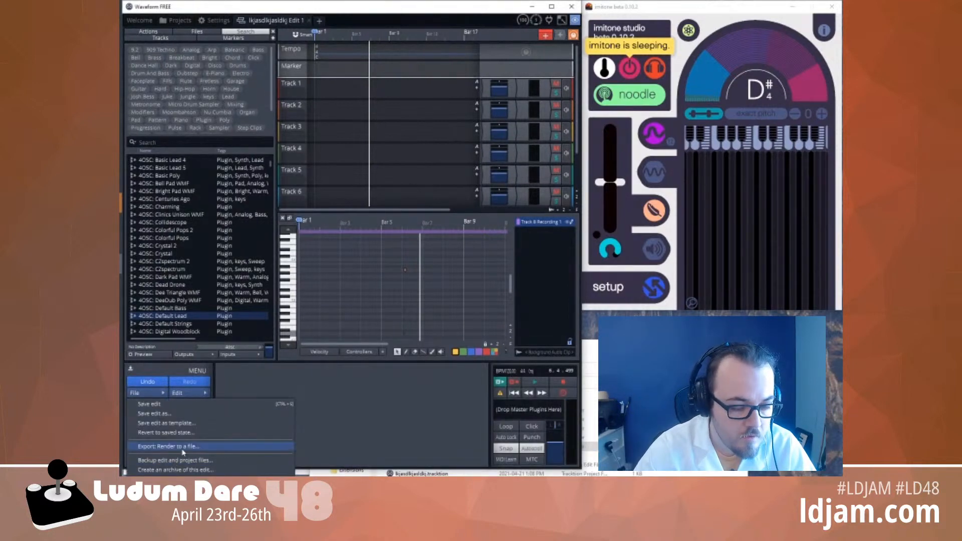
pyautogui.click(168, 446)
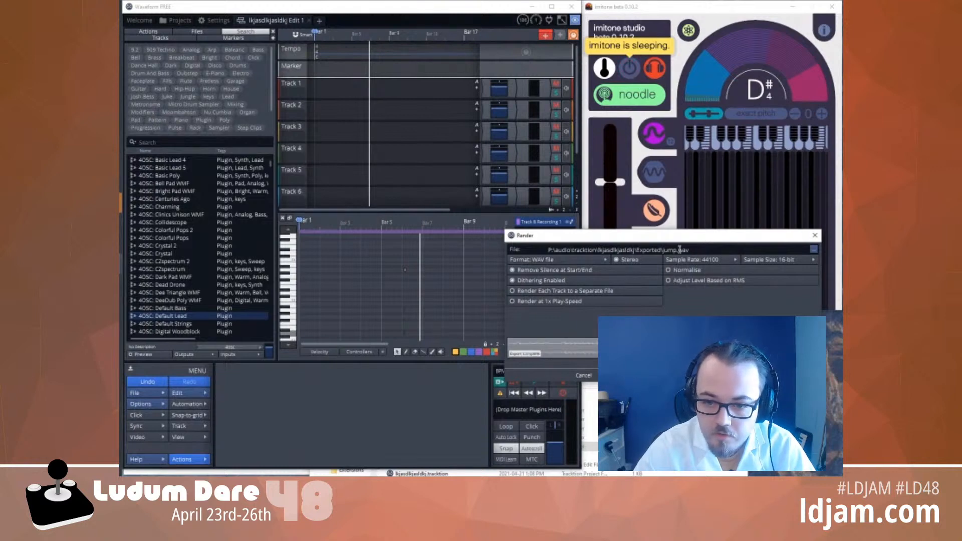
pyautogui.moveTo(704, 240); pyautogui.dragTo(441, 161)
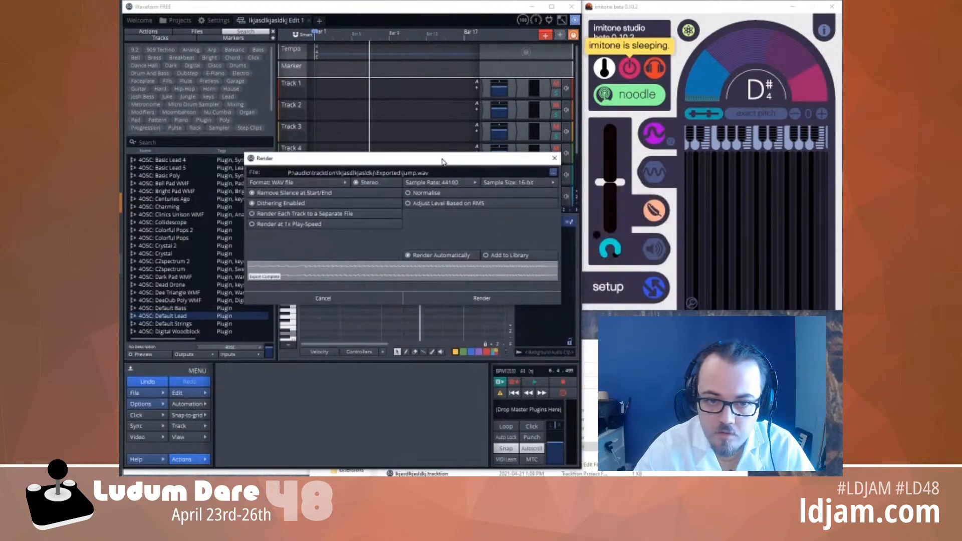
pyautogui.click(470, 297)
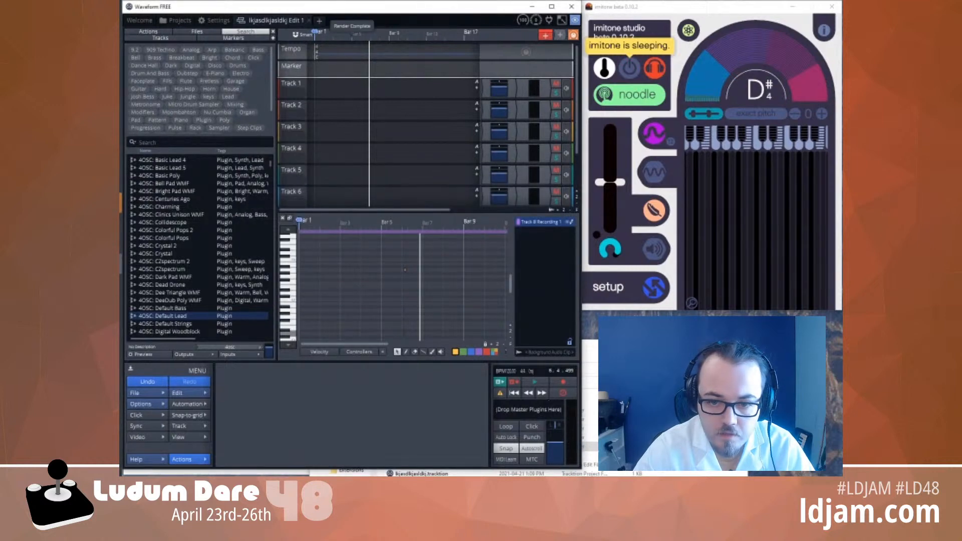
# Switch to File Explorer, open the project's Exported folder again and move its window fully into view
pyautogui.click(416, 446)
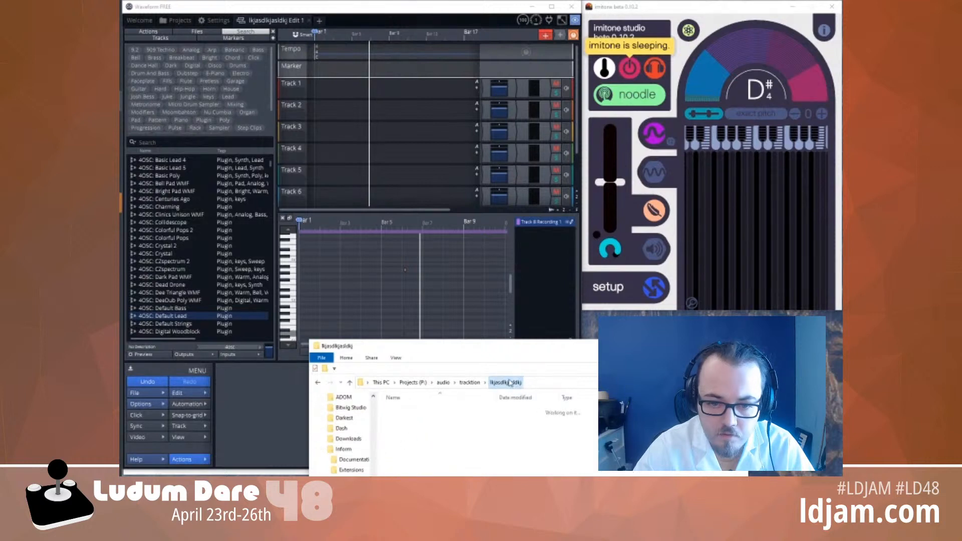
pyautogui.doubleClick(406, 419)
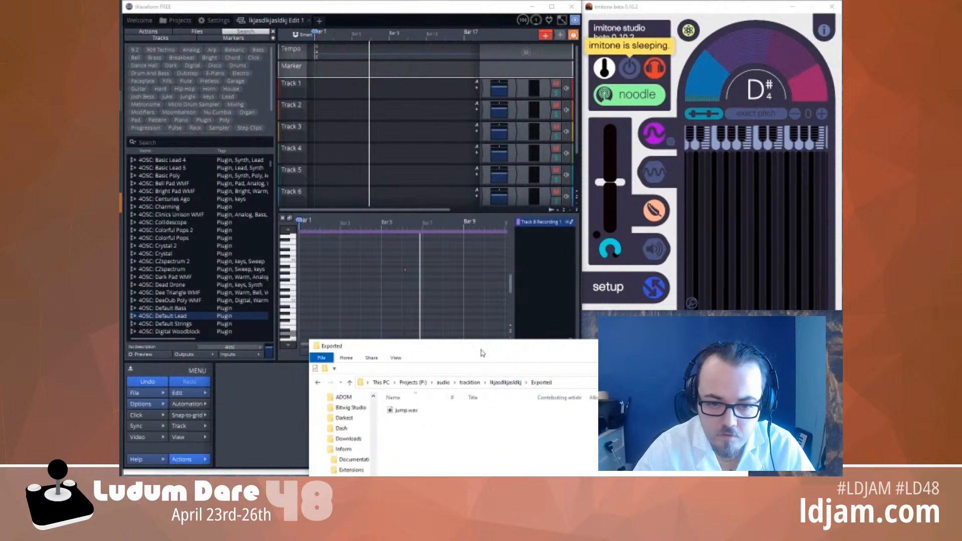
pyautogui.moveTo(477, 354); pyautogui.dragTo(376, 170)
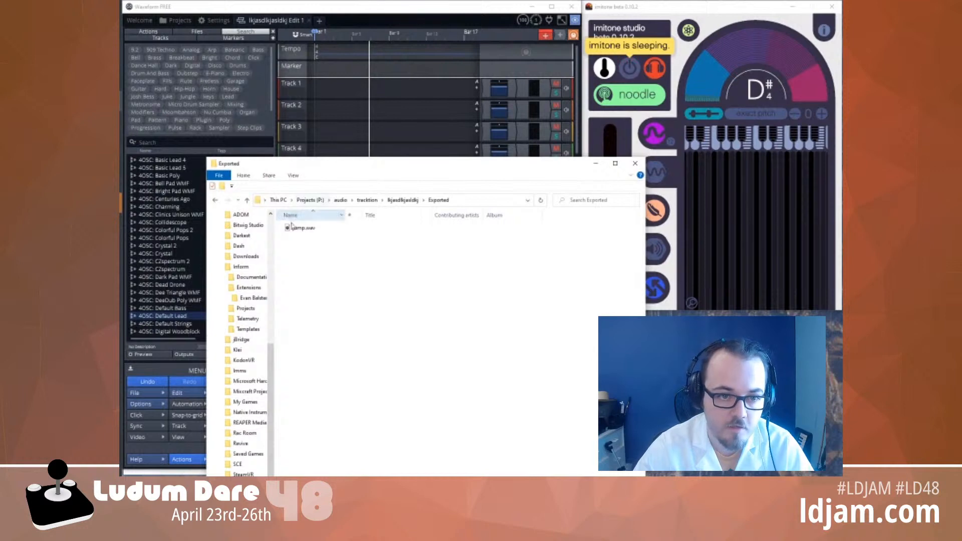
# Open jump.wav in Audacity, dismiss the welcome message and move the Audacity window over the edit
pyautogui.click(289, 230)
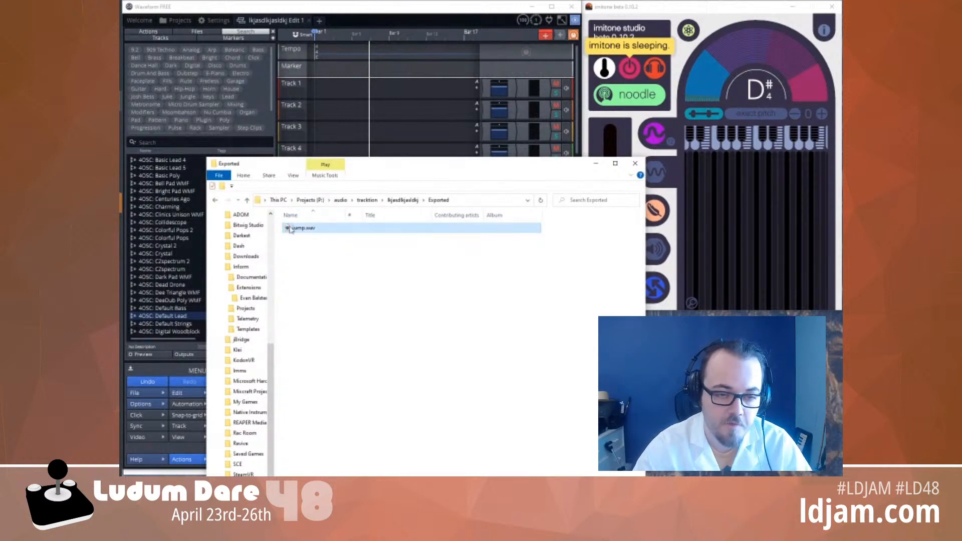
pyautogui.rightClick(290, 229)
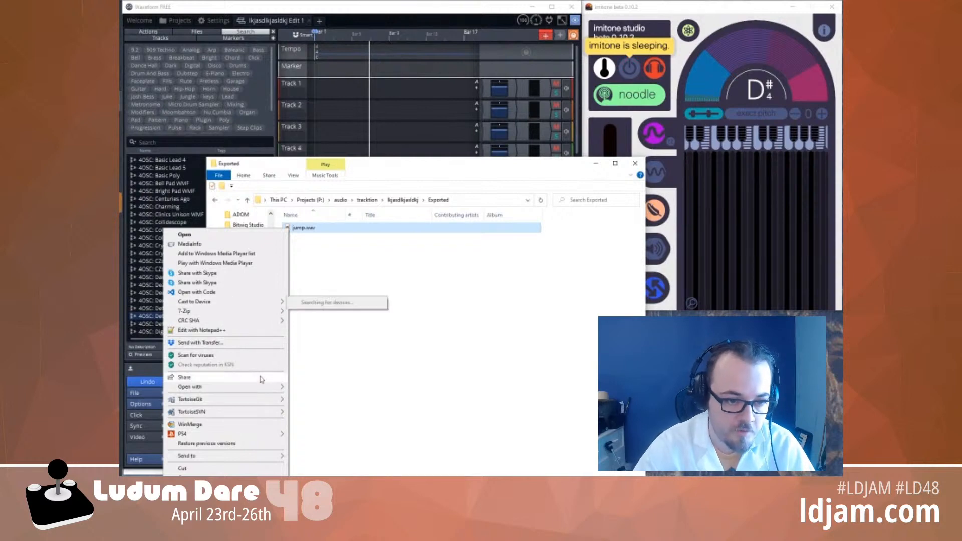
pyautogui.moveTo(255, 389)
pyautogui.click(337, 388)
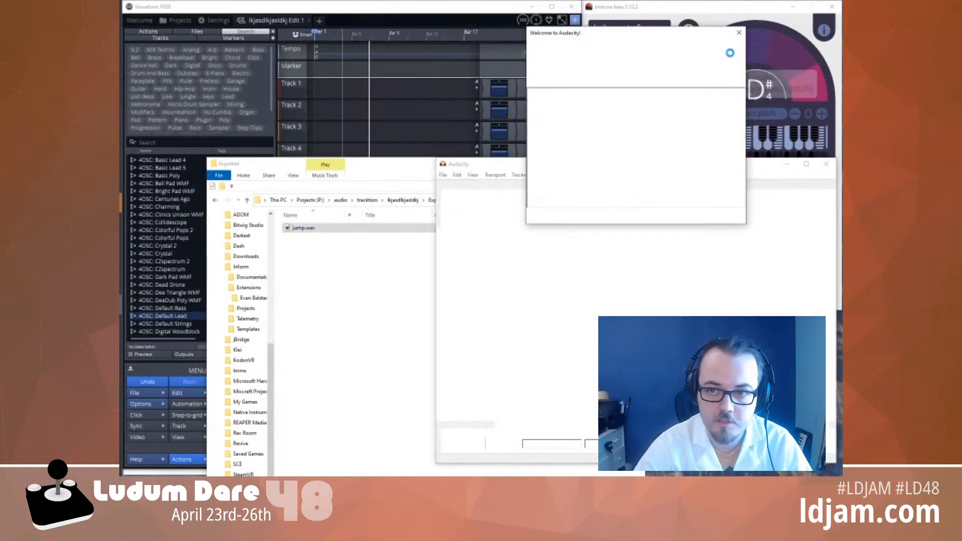
pyautogui.click(738, 33)
pyautogui.moveTo(721, 166); pyautogui.dragTo(429, 38)
# Play back jump.wav, close Audacity and put the Exported folder window away
pyautogui.click(181, 65)
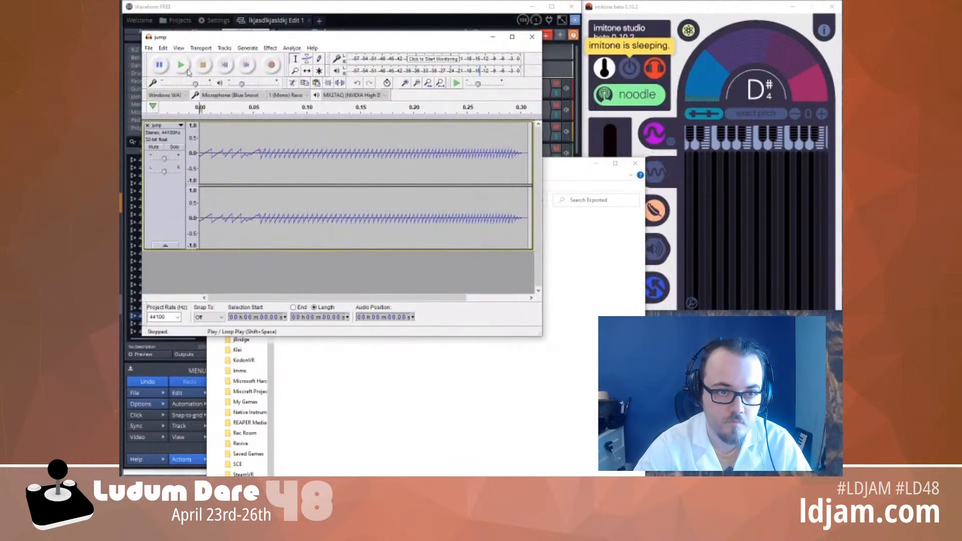
pyautogui.click(532, 37)
pyautogui.click(365, 188)
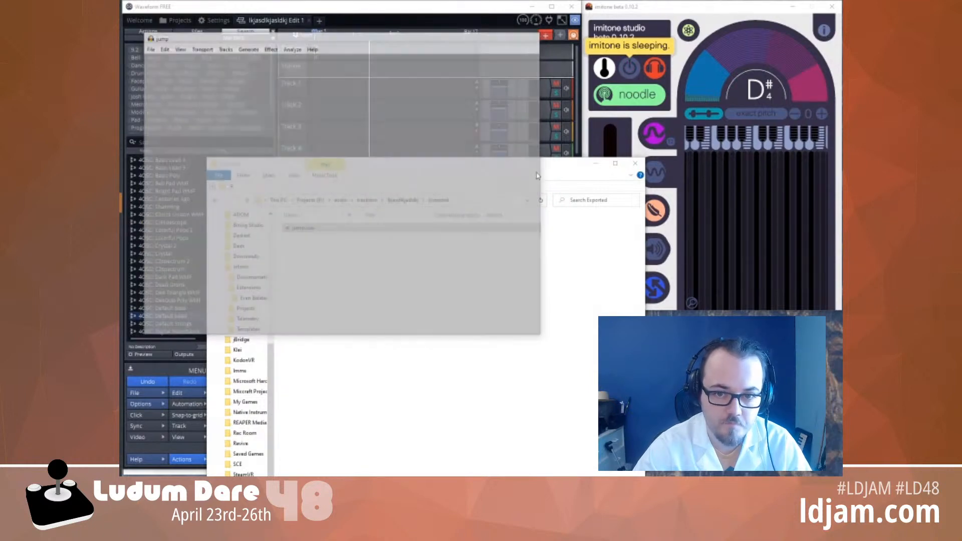
pyautogui.moveTo(361, 161); pyautogui.dragTo(673, 248)
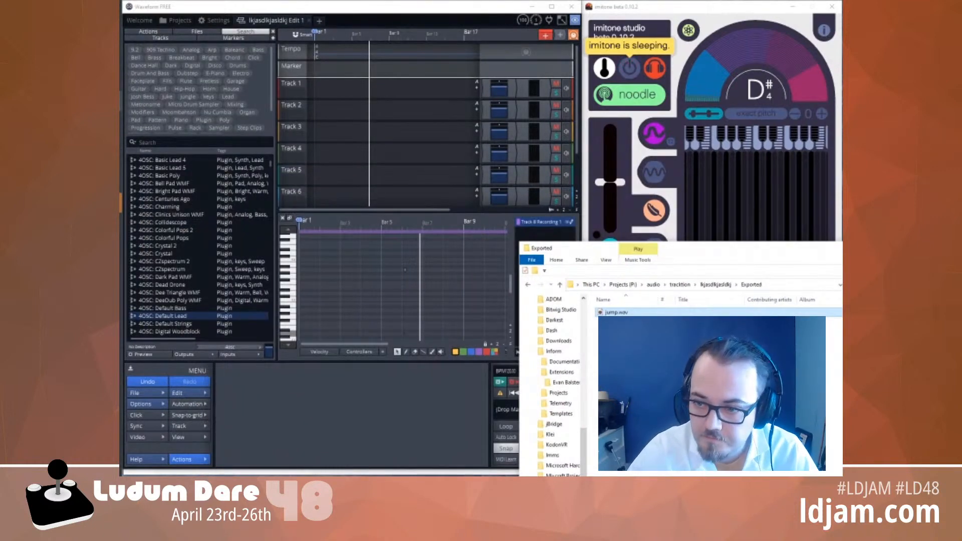
pyautogui.click(821, 247)
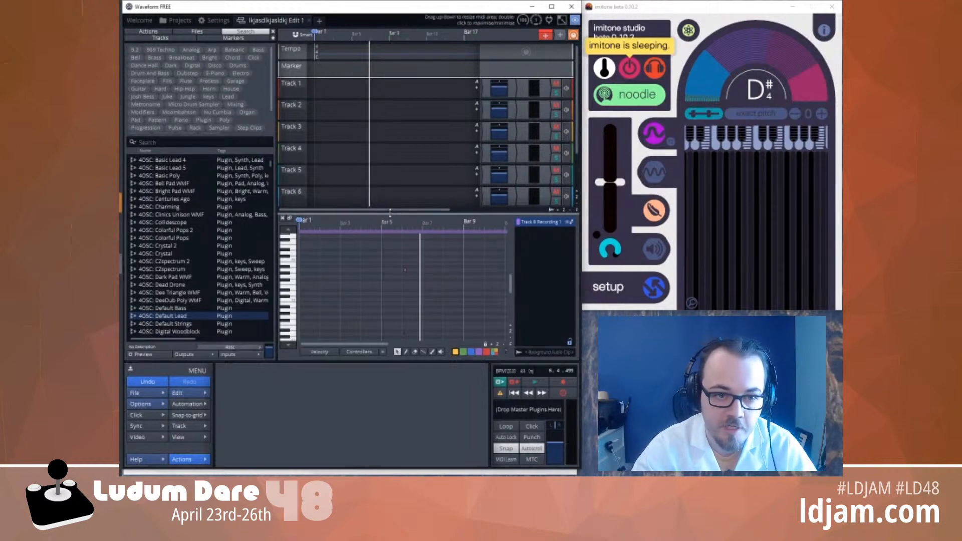
# Collapse Waveform's edit control area and shrink the MIDI editor's height so that all eight tracks fit in view
pyautogui.moveTo(383, 216); pyautogui.dragTo(382, 238)
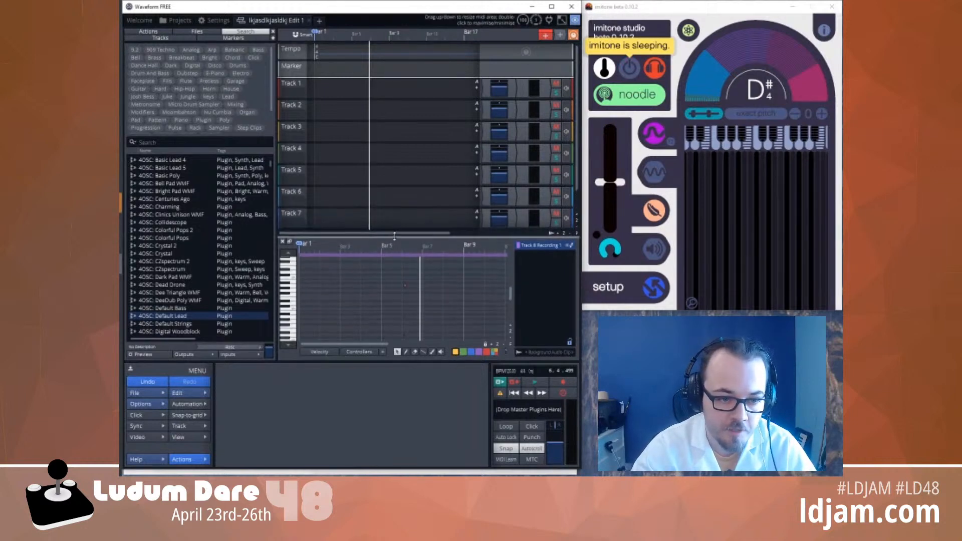
pyautogui.click(131, 370)
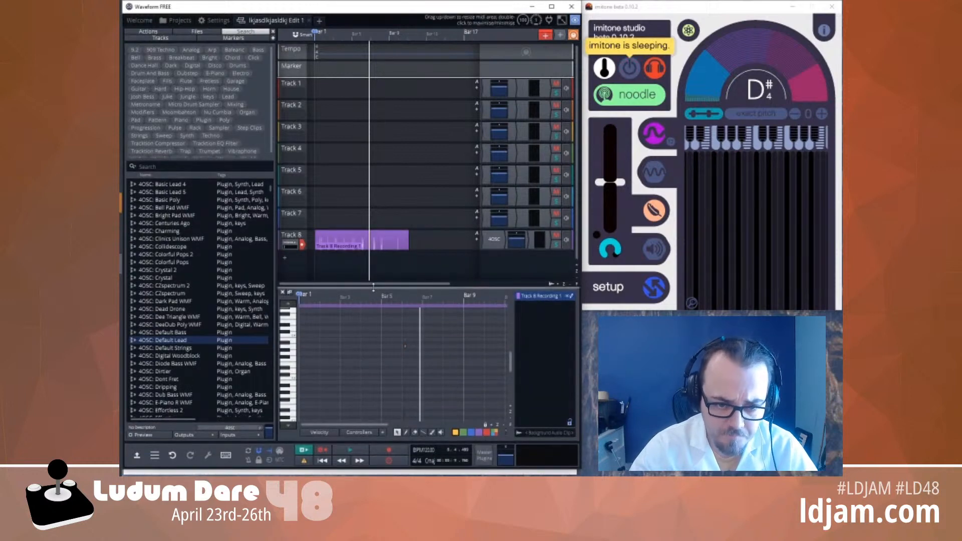
pyautogui.moveTo(374, 288); pyautogui.dragTo(368, 322)
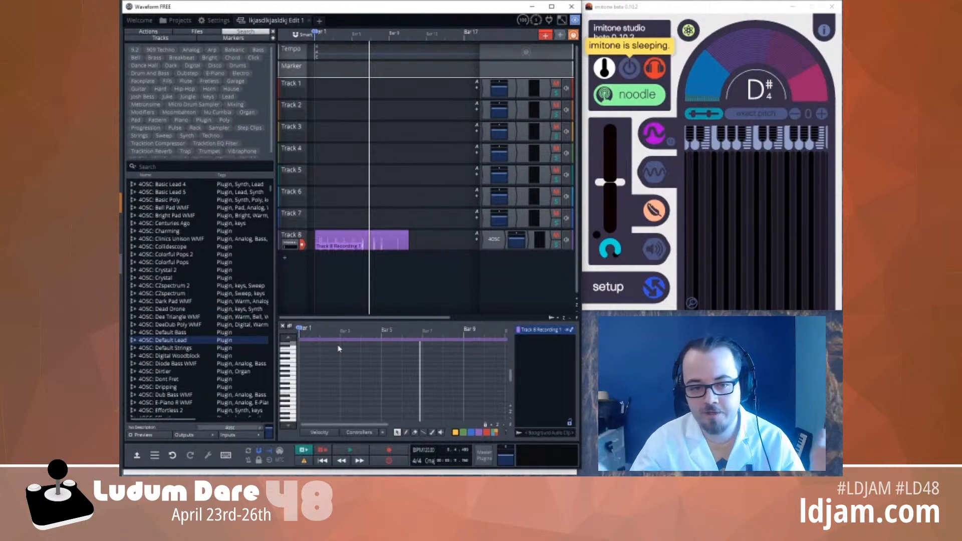
# Wake imitone, perform a few sounds with the noodle preset and put imitone back to sleep
pyautogui.click(622, 75)
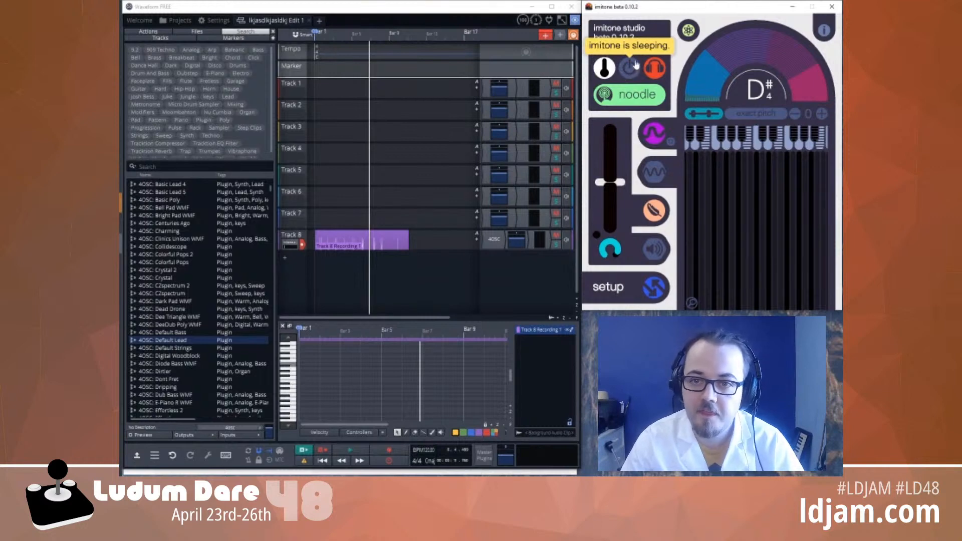
pyautogui.click(630, 69)
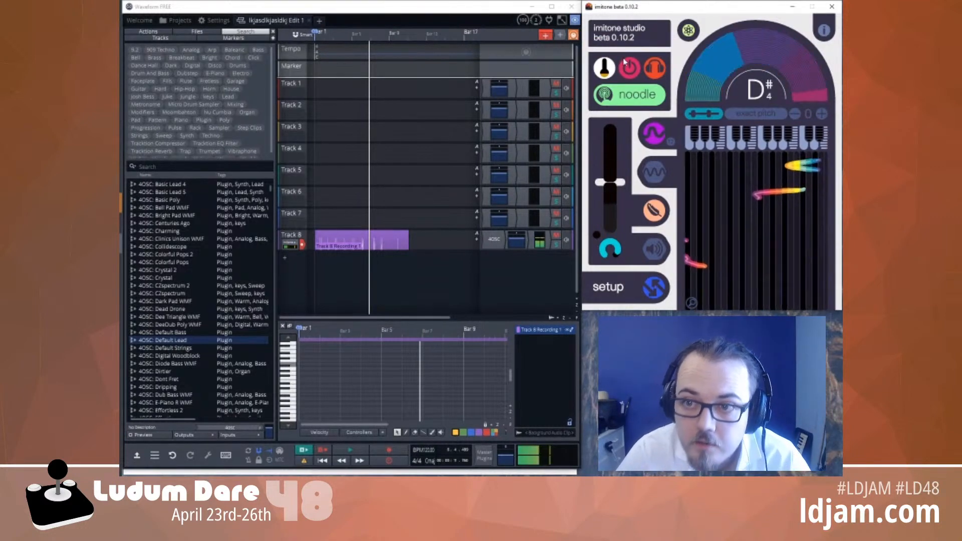
pyautogui.click(629, 70)
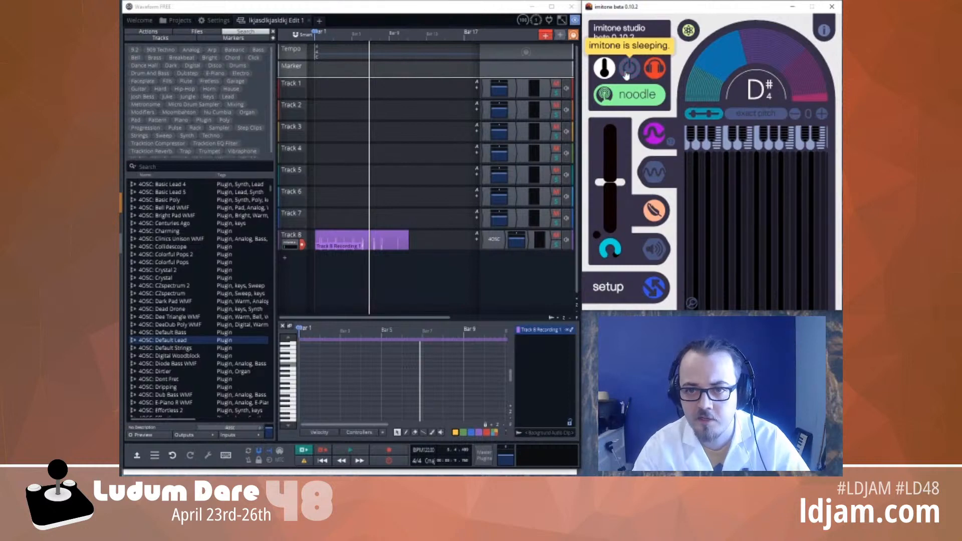
# Switch imitone from the noodle preset to the busy sound preset
pyautogui.click(643, 103)
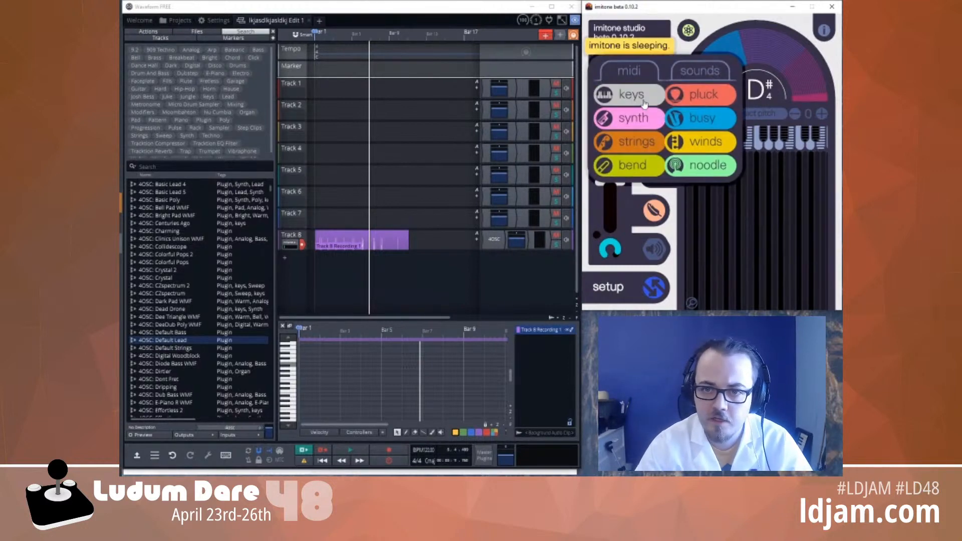
pyautogui.click(718, 125)
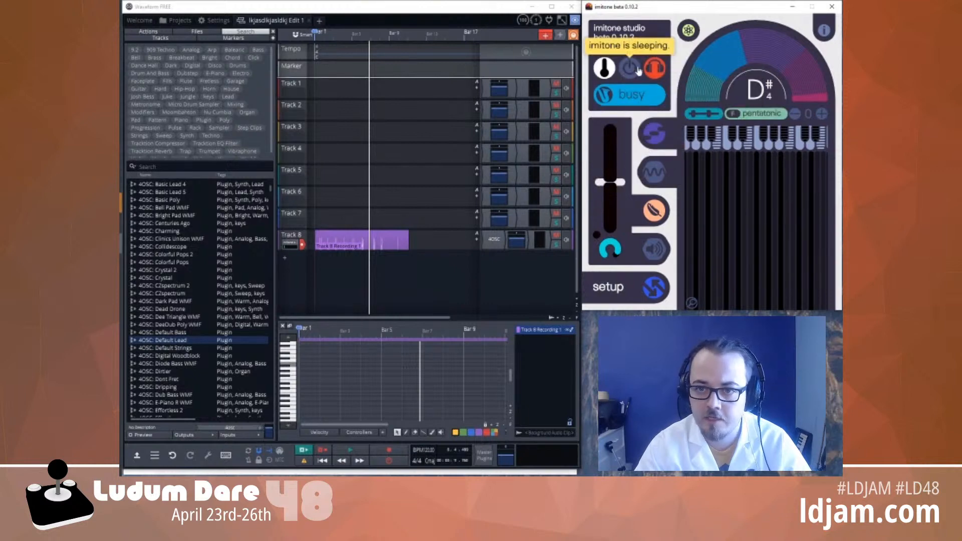
# Switch imitone's scale from pentatonic to major and wake imitone to perform a few notes
pyautogui.click(772, 115)
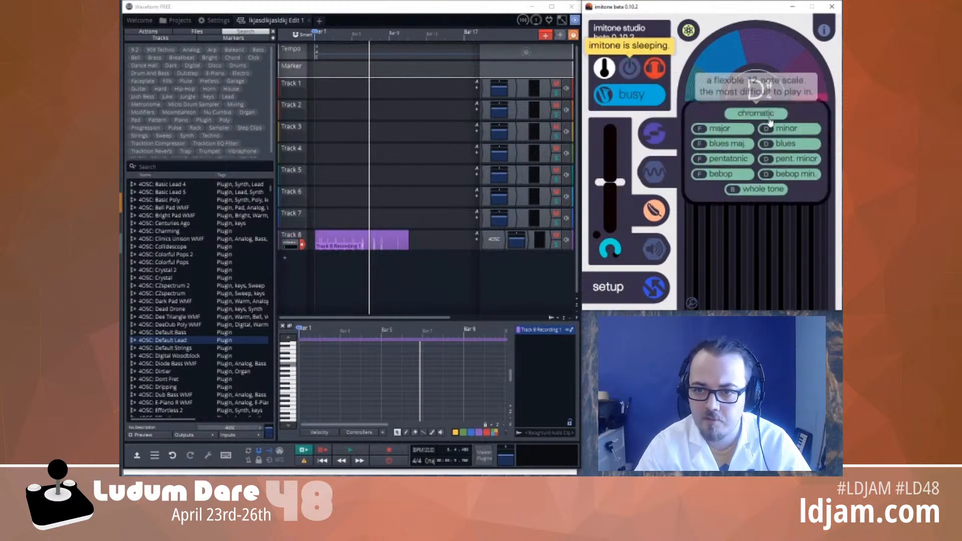
pyautogui.click(737, 132)
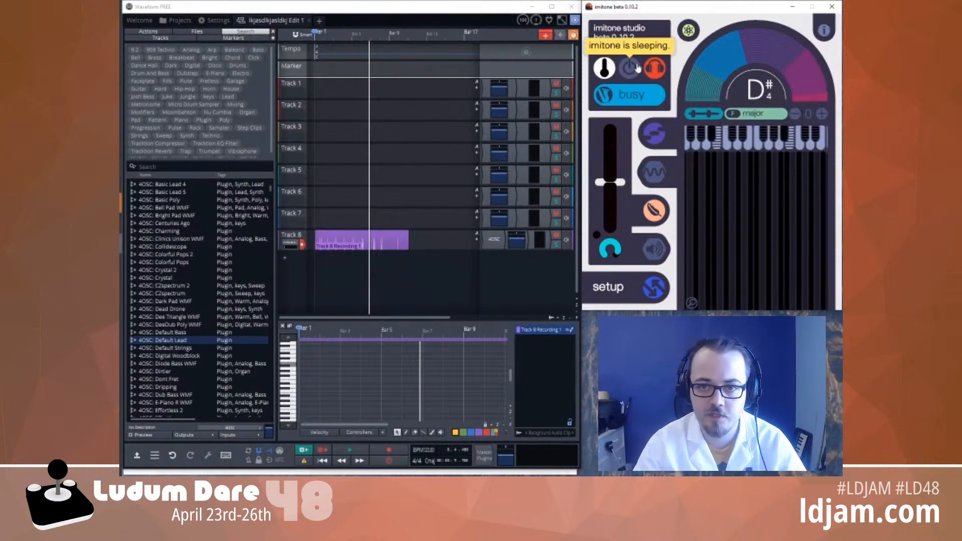
pyautogui.click(633, 70)
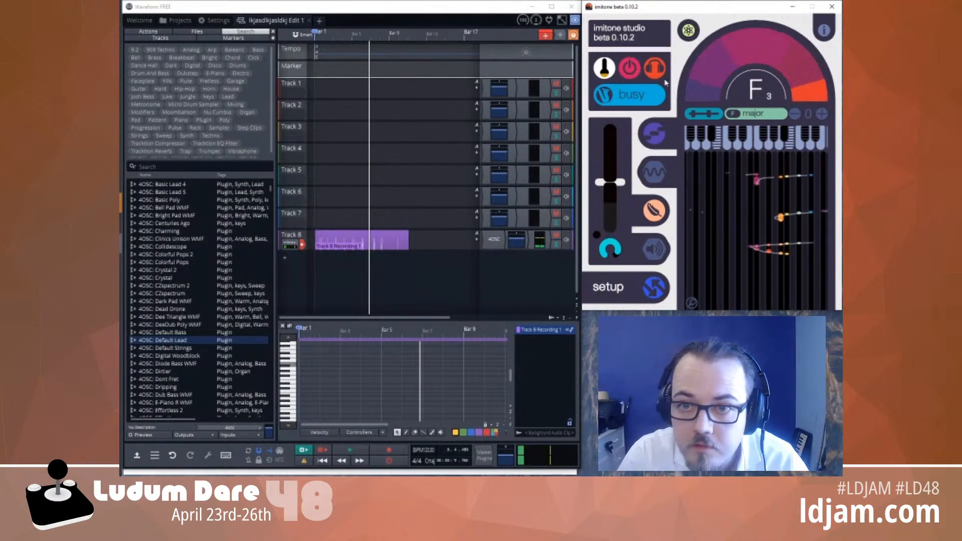
# Set imitone's scale back to pentatonic, perform a few notes with it and put imitone to sleep
pyautogui.click(746, 119)
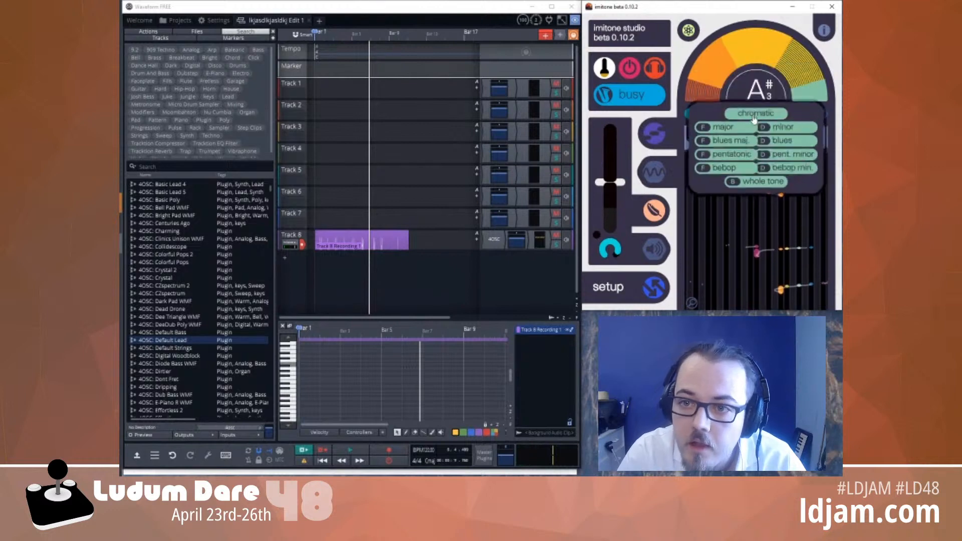
pyautogui.click(733, 151)
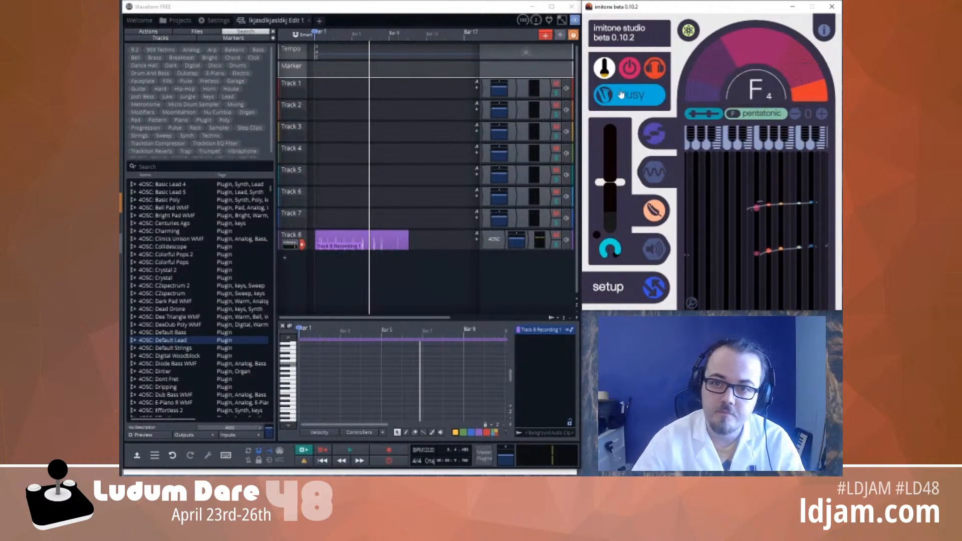
pyautogui.click(625, 75)
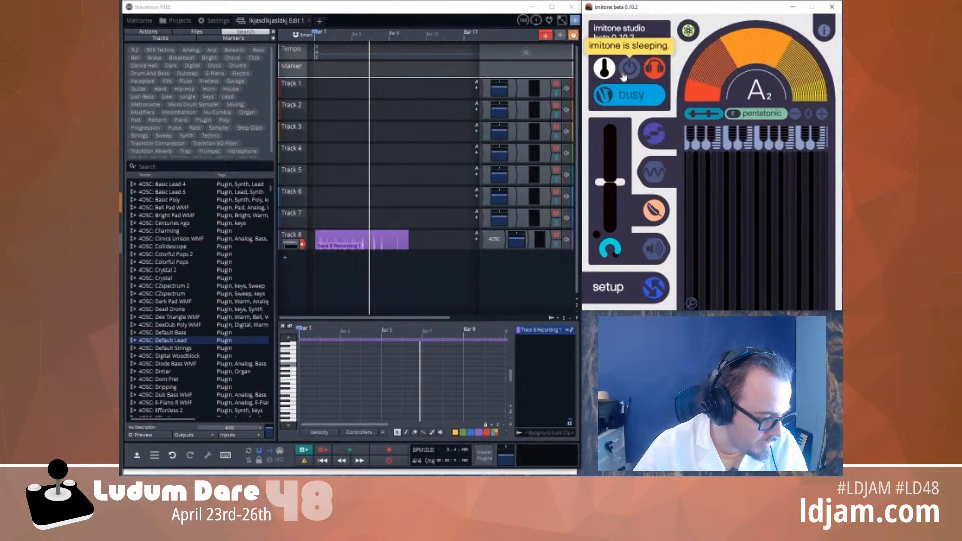
pyautogui.click(624, 76)
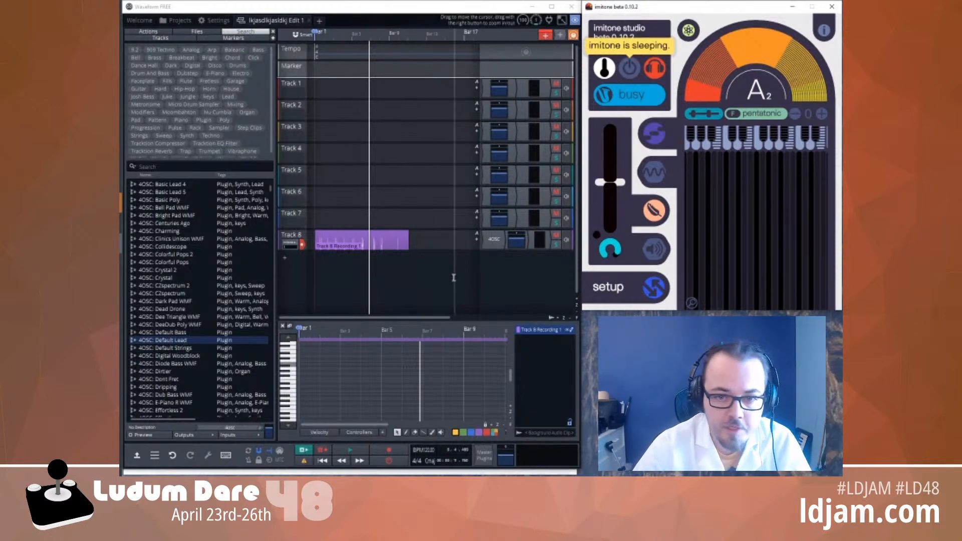
# Open the 4OSC synth of Track 8 in Waveform and move its window clear of imitone
pyautogui.click(491, 239)
pyautogui.doubleClick(492, 239)
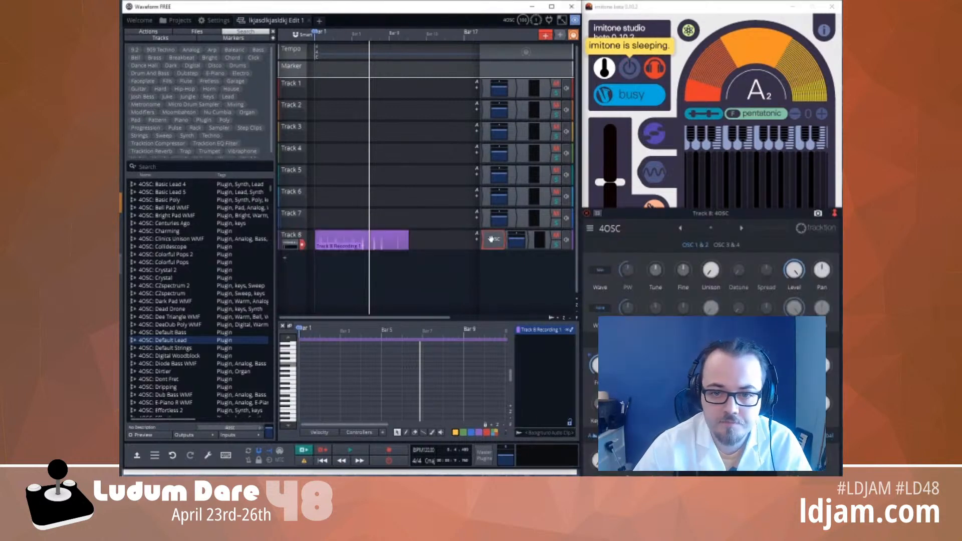
pyautogui.moveTo(699, 221); pyautogui.dragTo(301, 116)
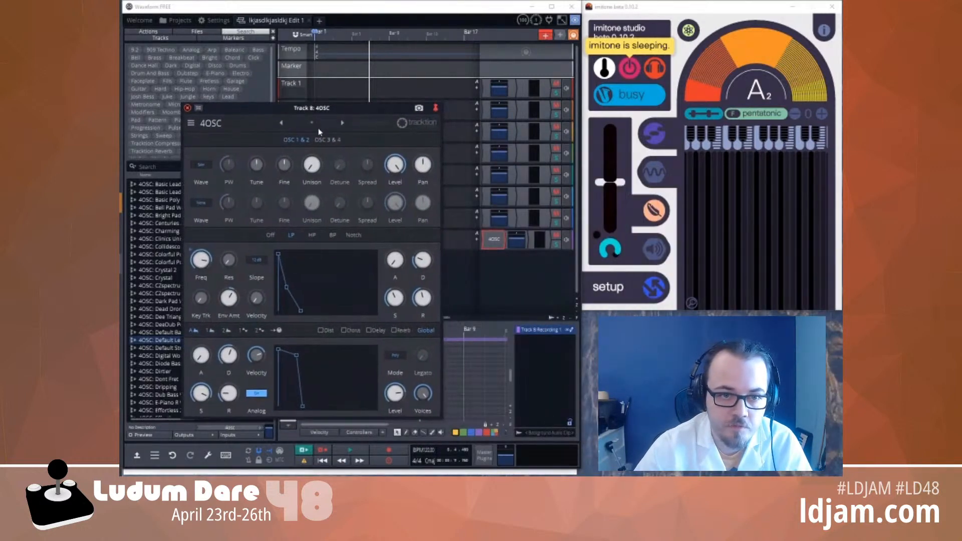
pyautogui.click(315, 125)
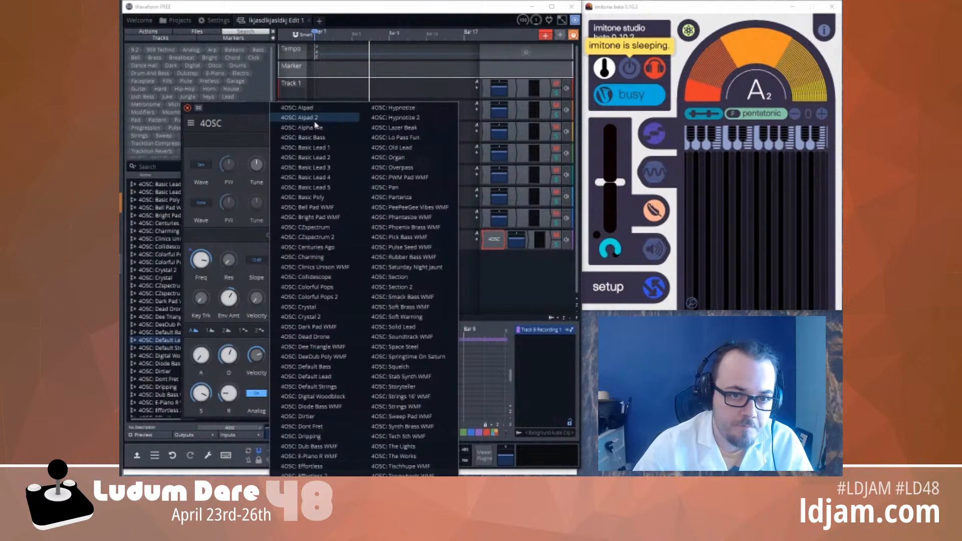
pyautogui.click(239, 113)
pyautogui.moveTo(247, 111); pyautogui.dragTo(249, 76)
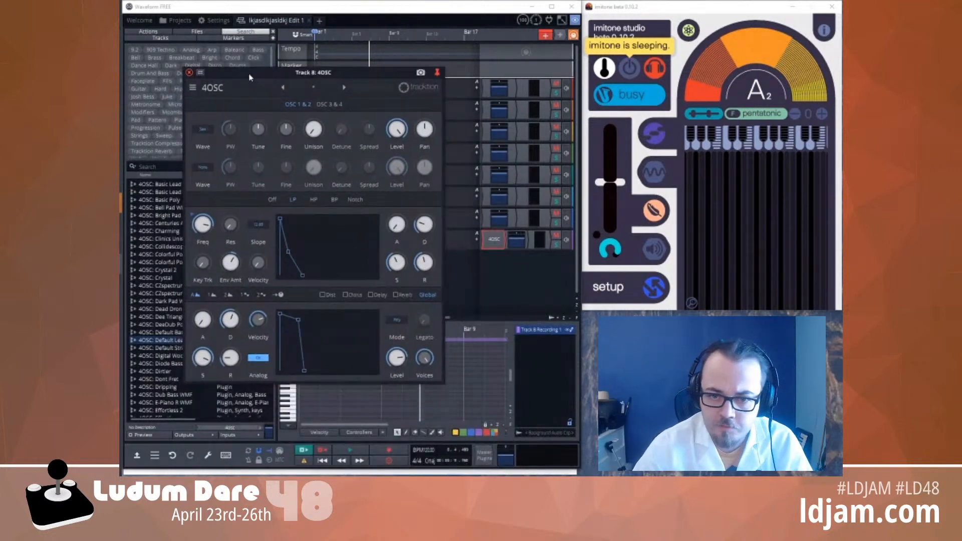
pyautogui.click(495, 239)
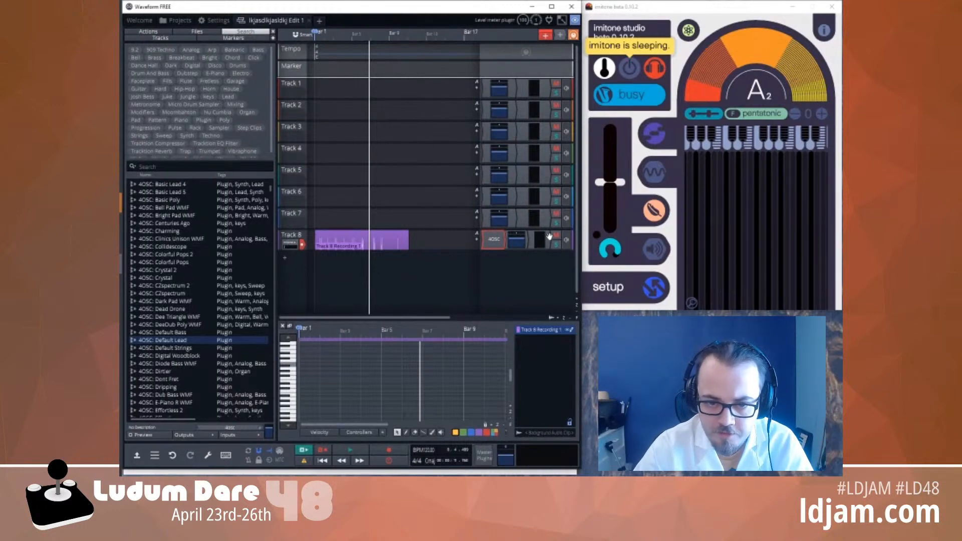
pyautogui.doubleClick(493, 239)
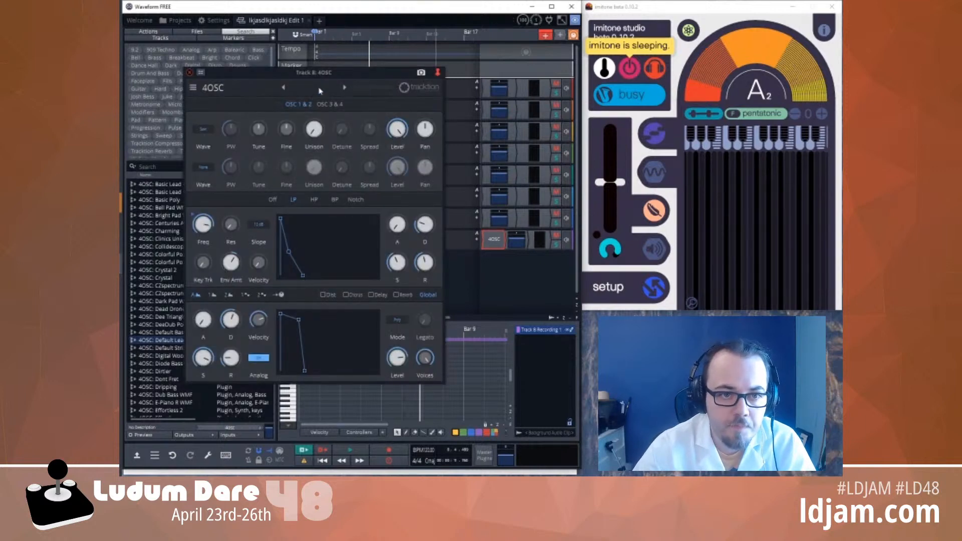
# Load the preset 4OSC: Pulse Seed WMF into Track 8's synth
pyautogui.click(192, 88)
pyautogui.click(192, 89)
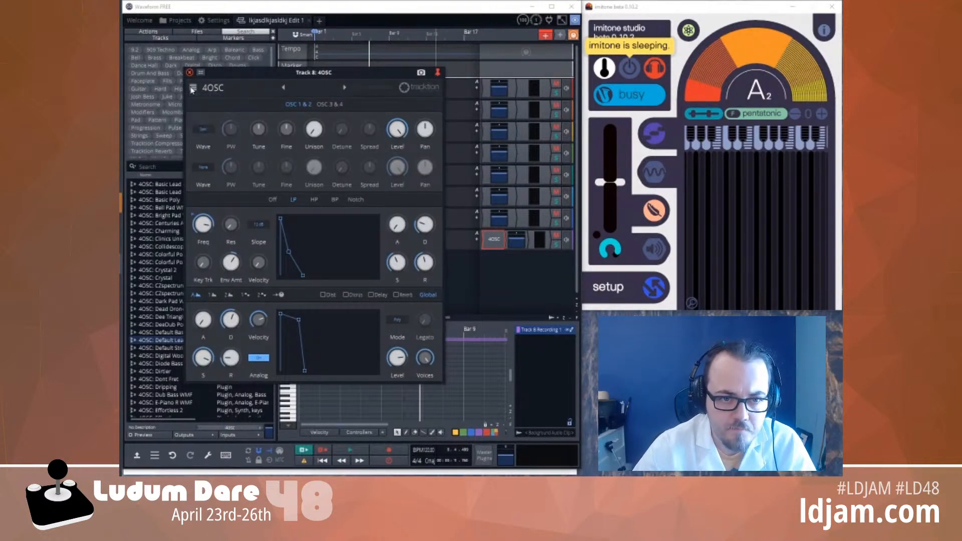
pyautogui.click(316, 89)
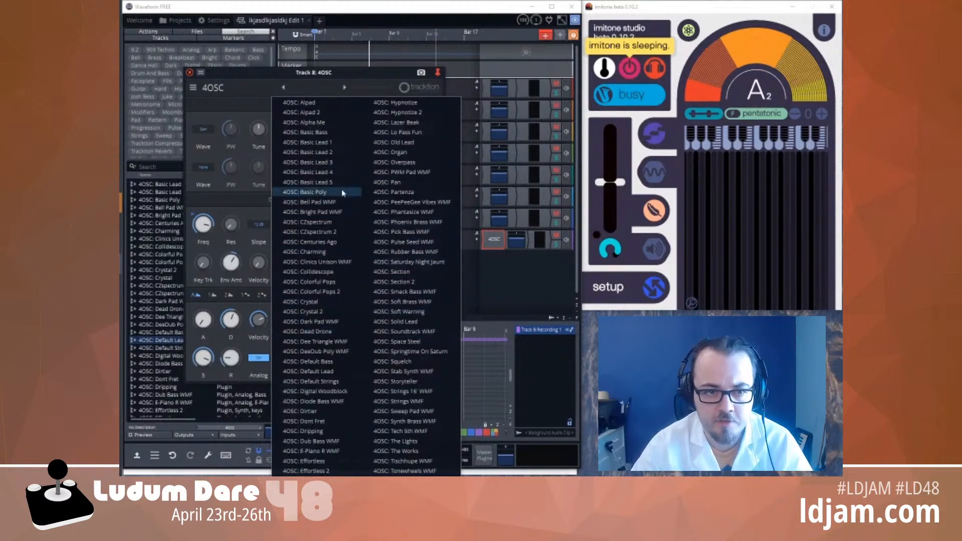
pyautogui.click(317, 89)
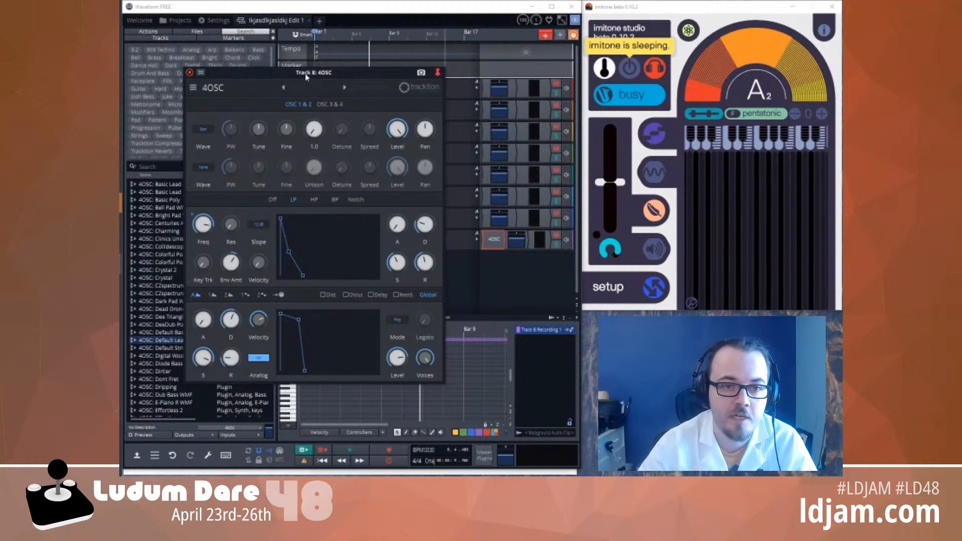
pyautogui.click(318, 89)
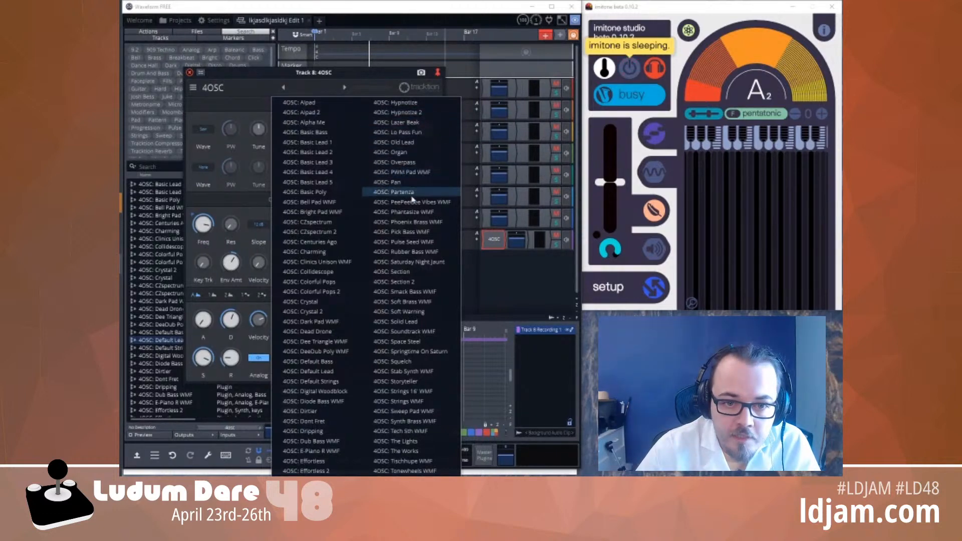
pyautogui.click(415, 242)
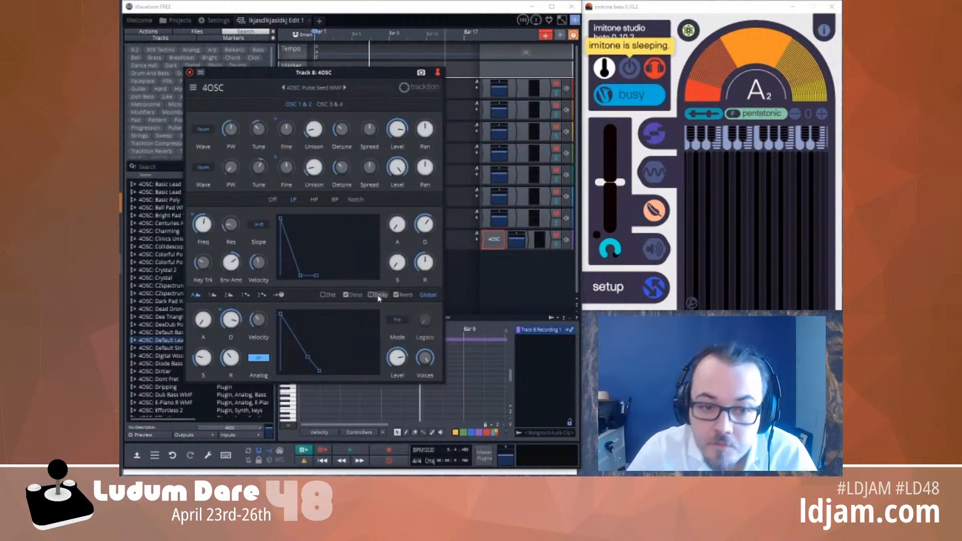
# Try the Pulse Seed WMF sound by performing with imitone, put imitone to sleep and raise Waveform's master volume
pyautogui.click(622, 71)
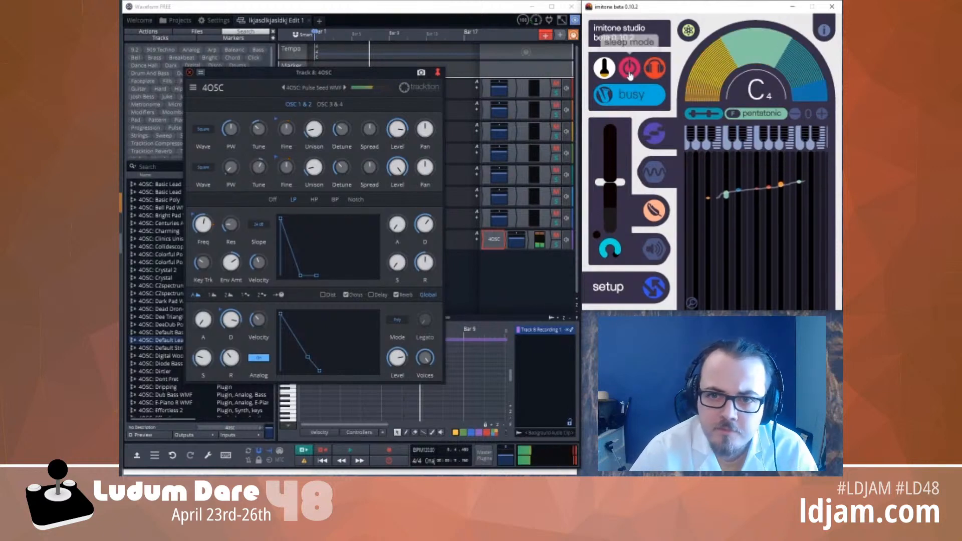
pyautogui.click(635, 73)
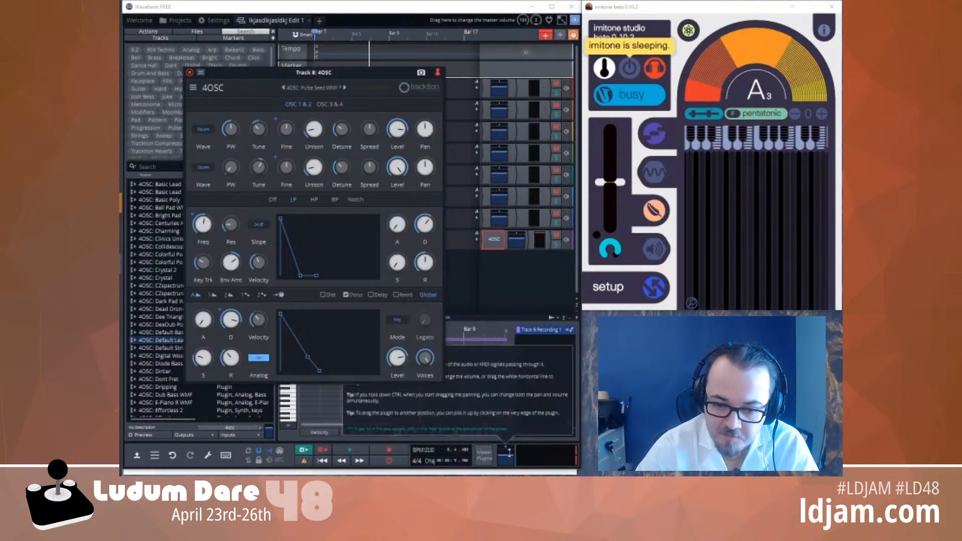
pyautogui.moveTo(509, 453); pyautogui.dragTo(509, 400)
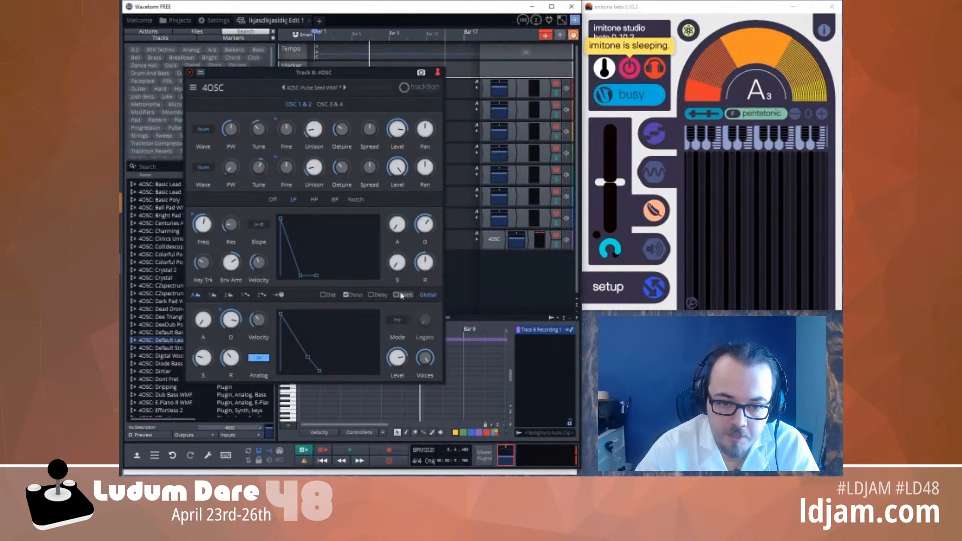
# Wake imitone and perform again, raise the master volume further and put imitone back to sleep
pyautogui.click(632, 73)
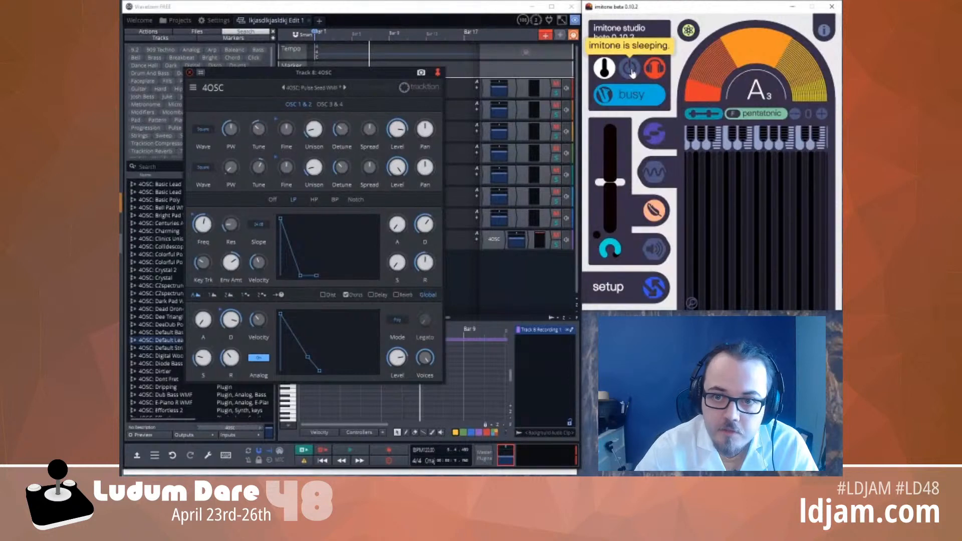
pyautogui.click(630, 70)
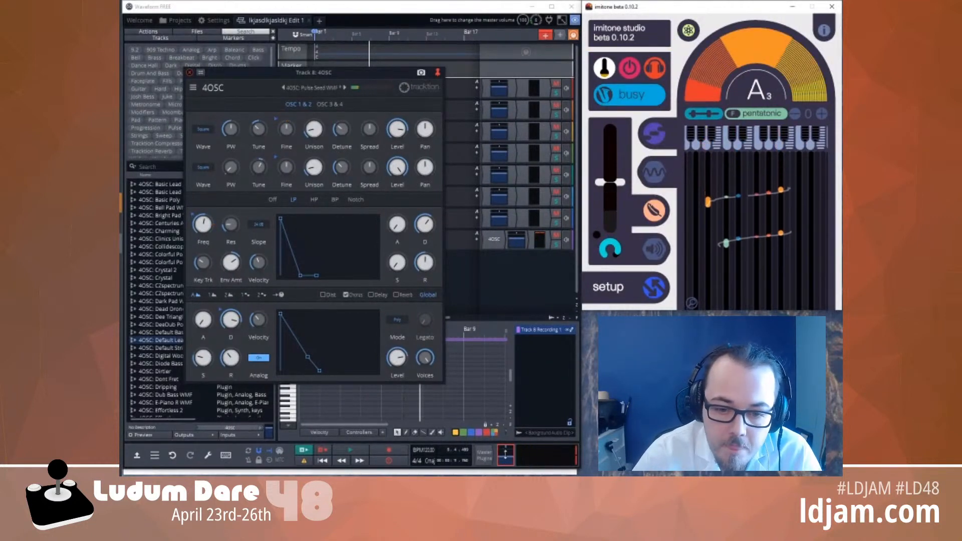
pyautogui.moveTo(502, 456); pyautogui.dragTo(508, 406)
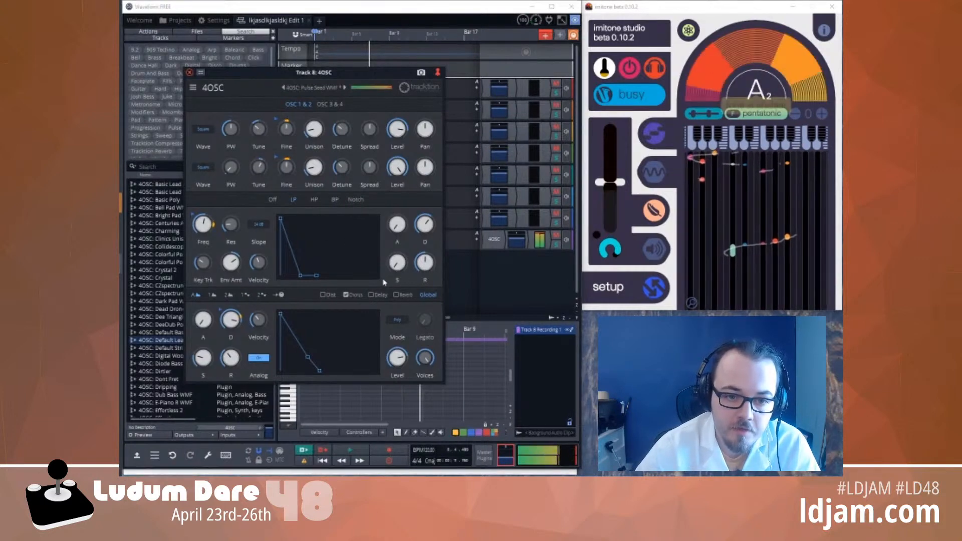
pyautogui.click(632, 73)
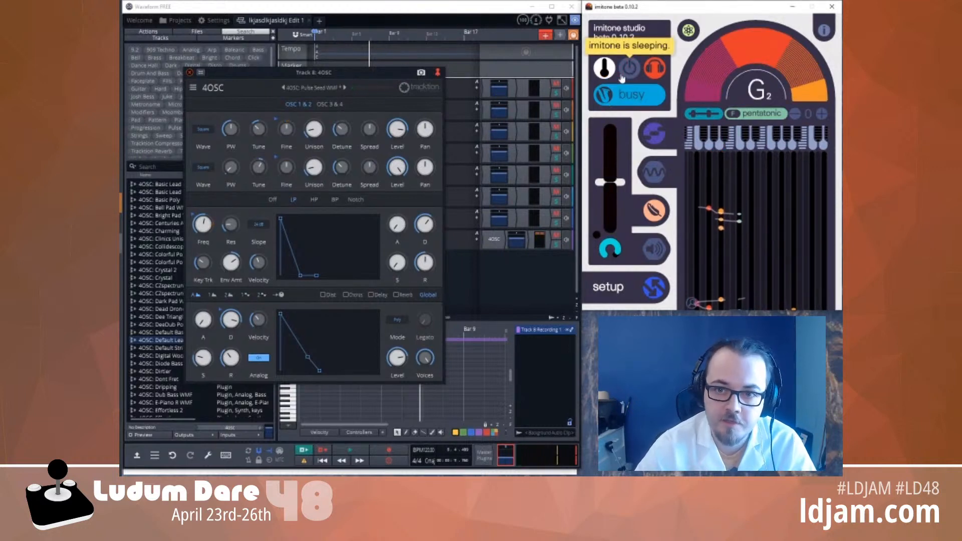
# Set imitone's upward pitch shift to 24, perform with 4OSC's chorus off and put imitone back to sleep
pyautogui.click(822, 115)
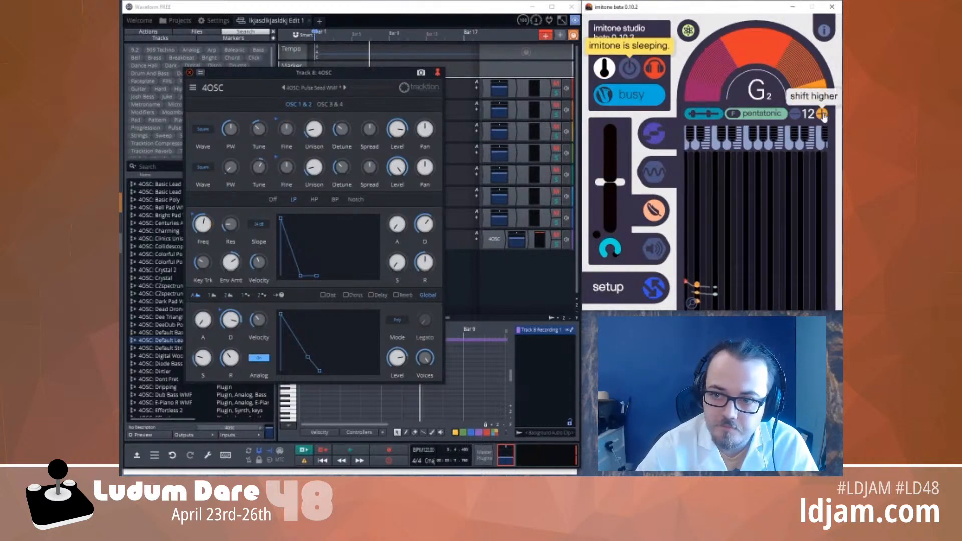
pyautogui.click(821, 114)
pyautogui.click(631, 73)
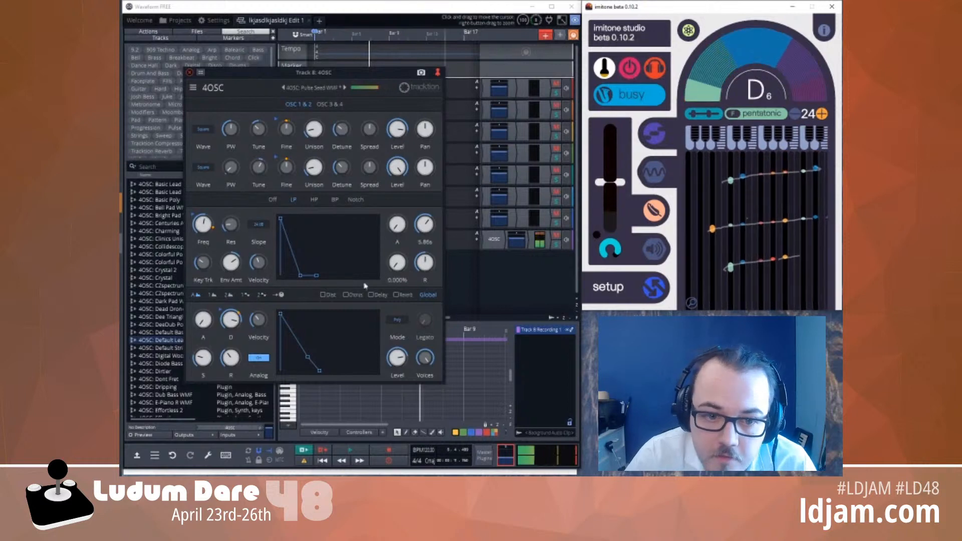
pyautogui.click(345, 295)
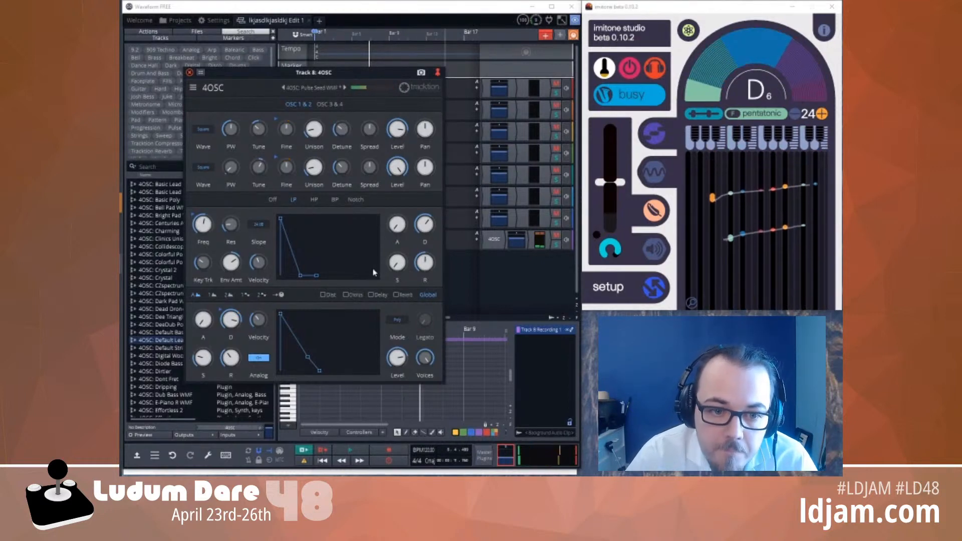
pyautogui.click(635, 72)
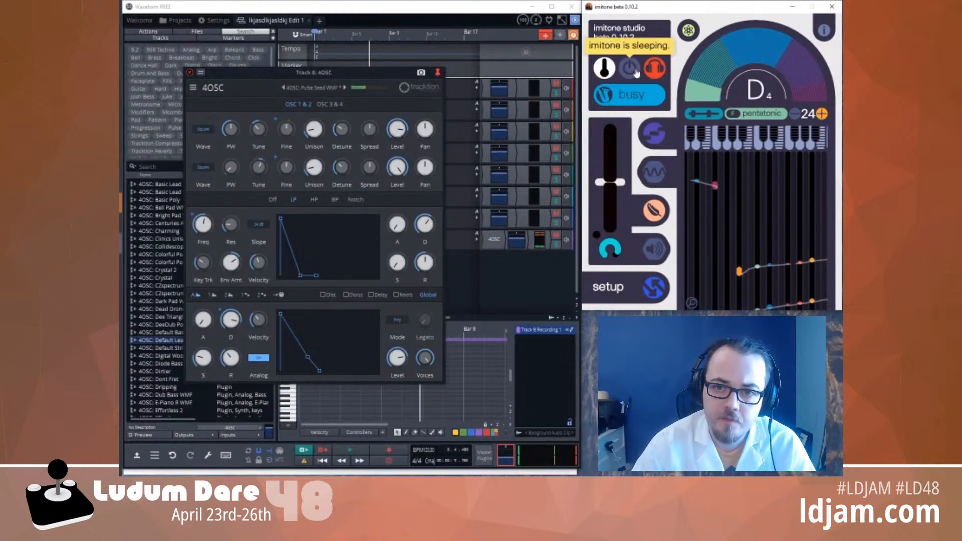
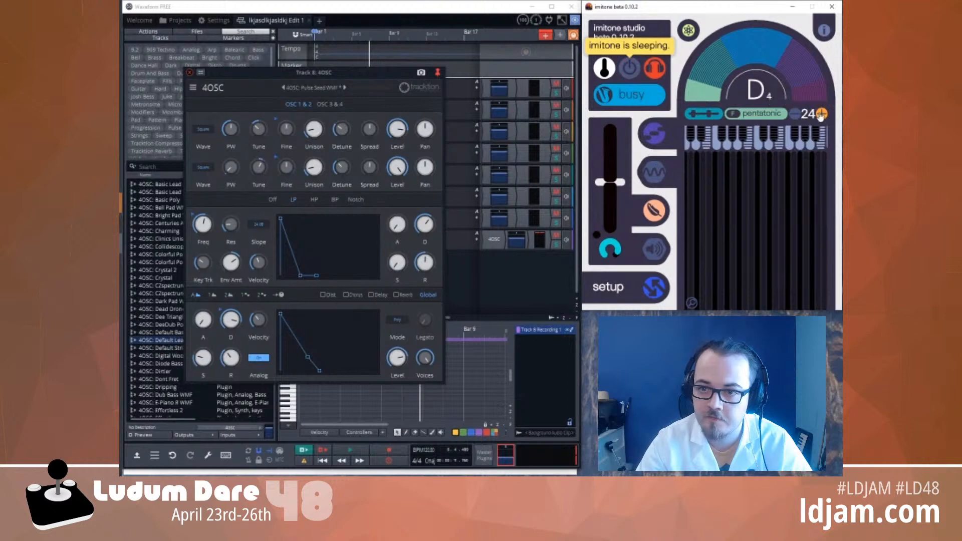
# Perform once more with imitone awake on the pentatonic scale, put it to sleep and close the 4OSC window
pyautogui.click(764, 117)
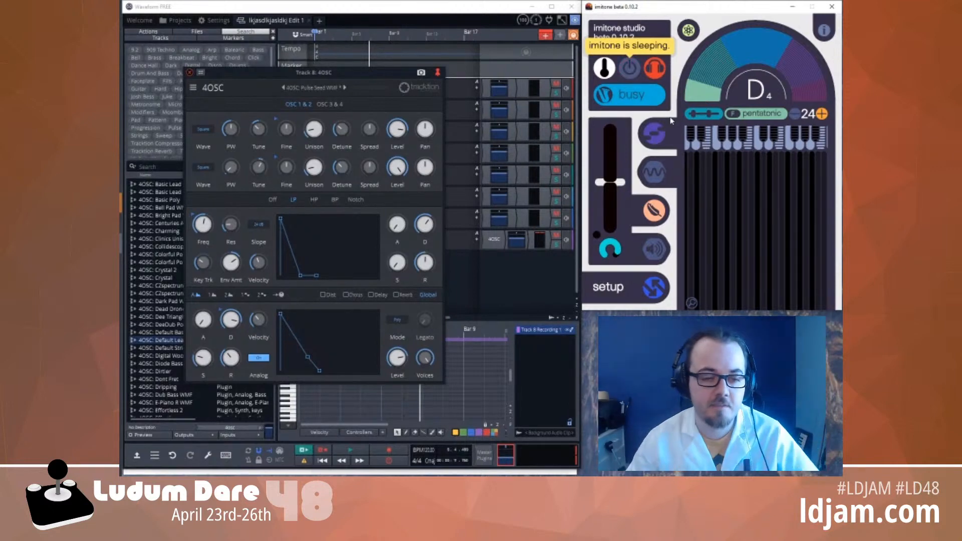
pyautogui.click(632, 70)
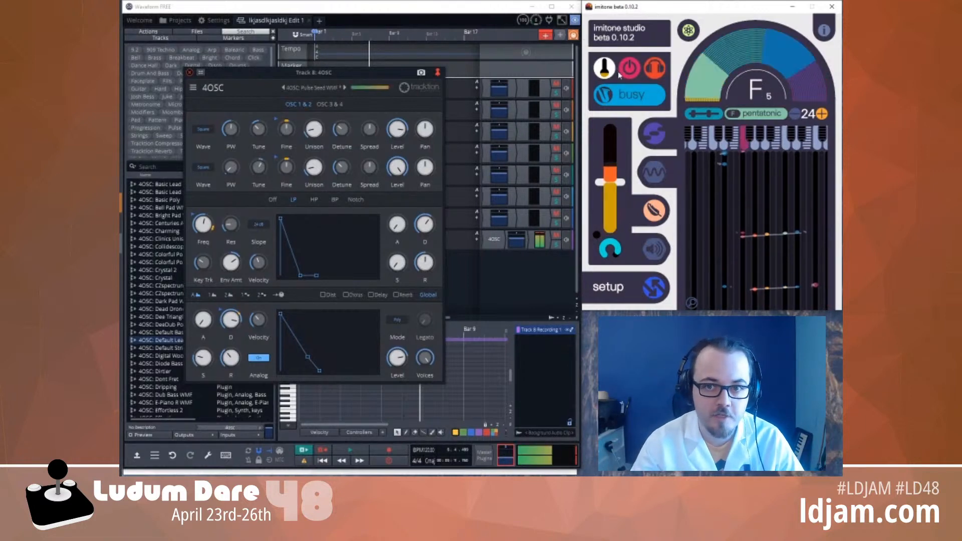
pyautogui.click(190, 74)
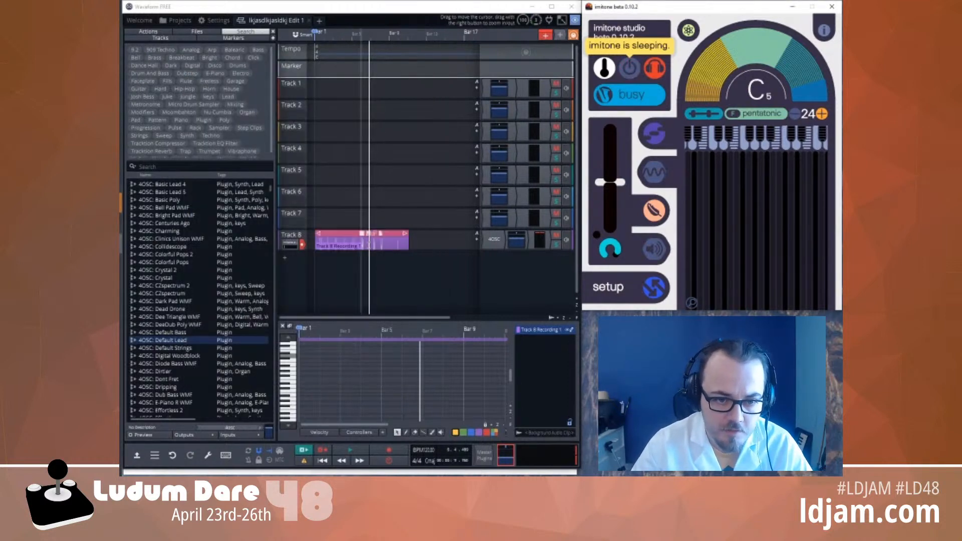
# Delete the recorded clip on Track 8 and return the playhead to the start of the edit
pyautogui.click(343, 234)
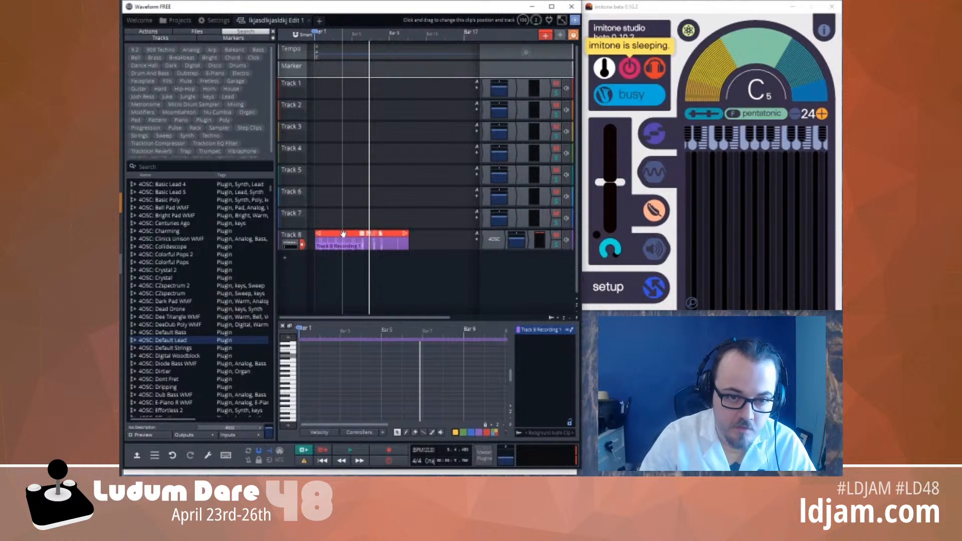
pyautogui.press('Delete')
pyautogui.press('Home')
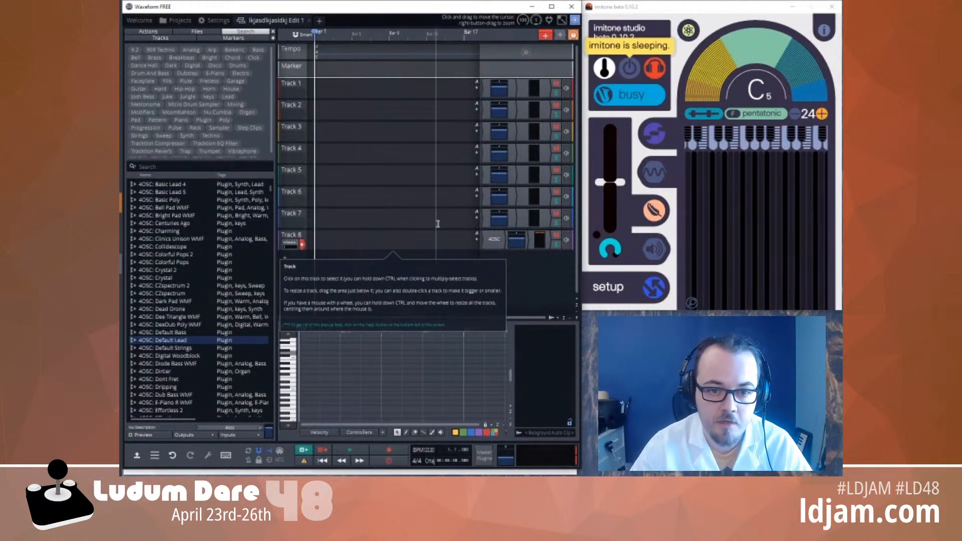
# Record a short imitone take on Track 8, put imitone to sleep, and discard the clip with the playhead back at the start
pyautogui.click(384, 448)
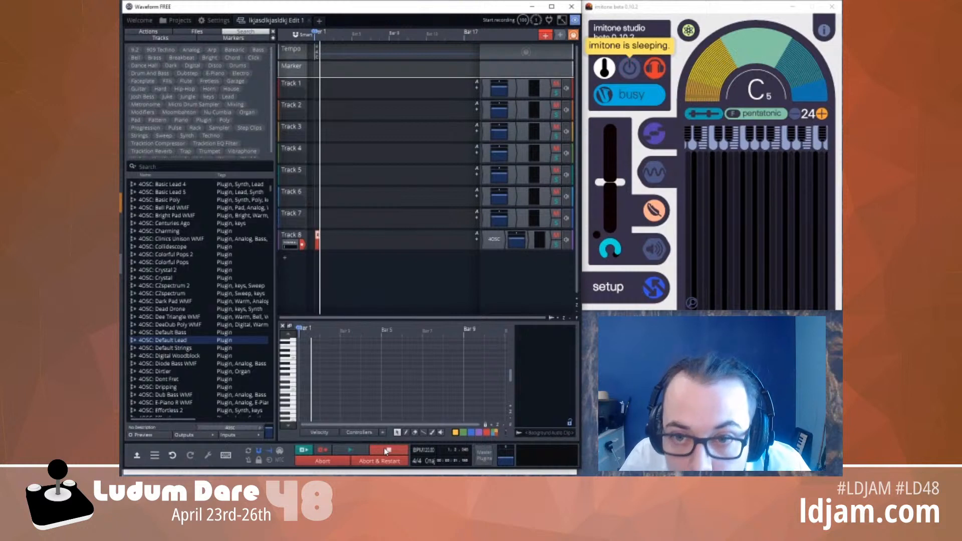
pyautogui.click(632, 69)
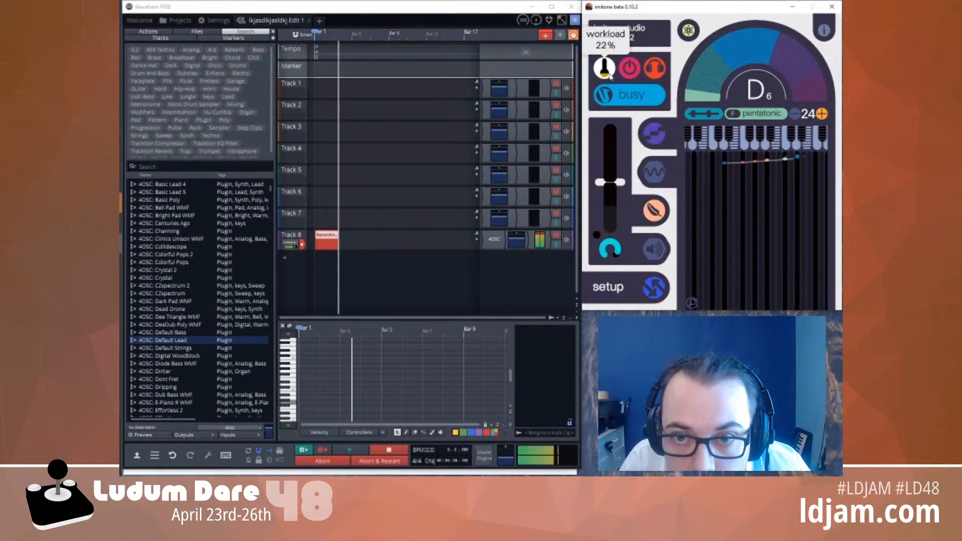
pyautogui.click(630, 68)
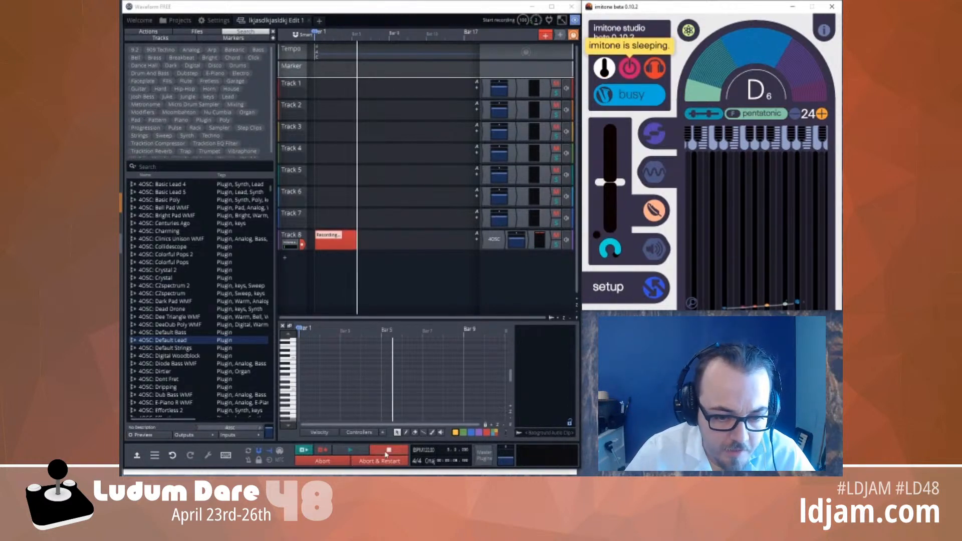
pyautogui.click(388, 451)
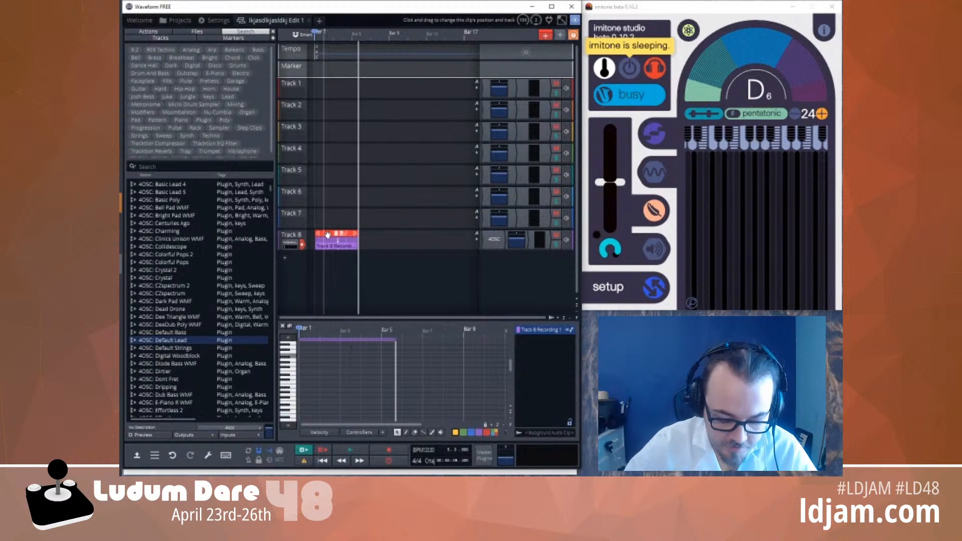
pyautogui.press('Delete')
pyautogui.press('Home')
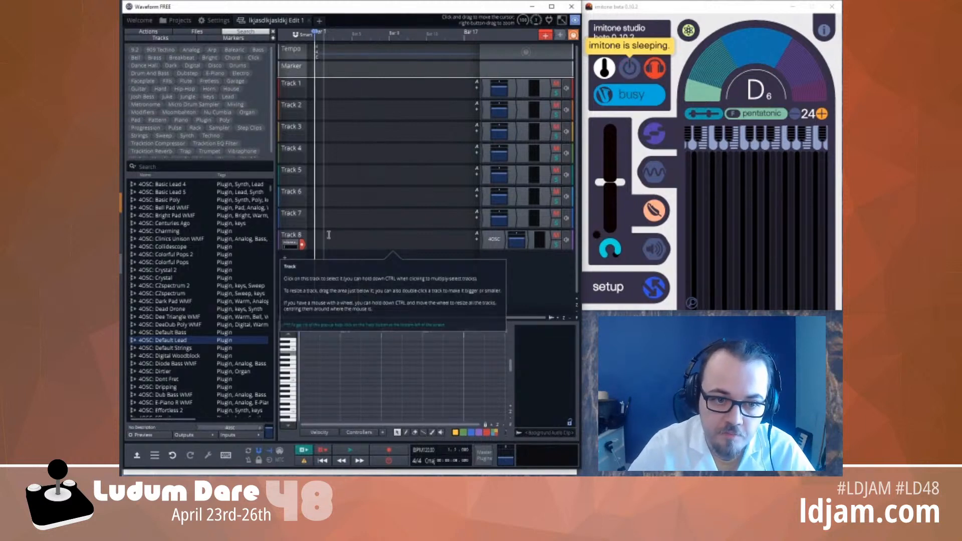
# Wake imitone, record a new melody take on Track 8 from the start of the edit and put imitone back to sleep
pyautogui.click(633, 69)
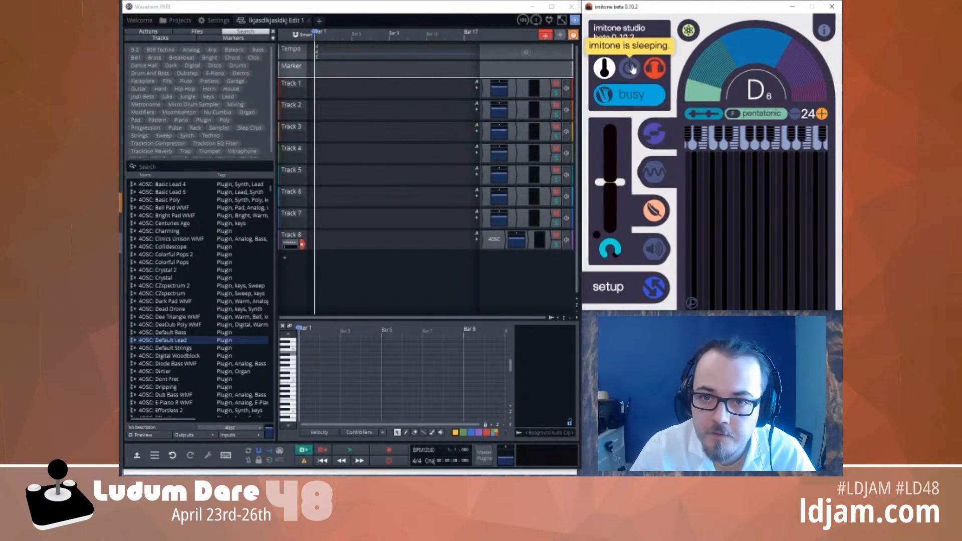
pyautogui.click(632, 70)
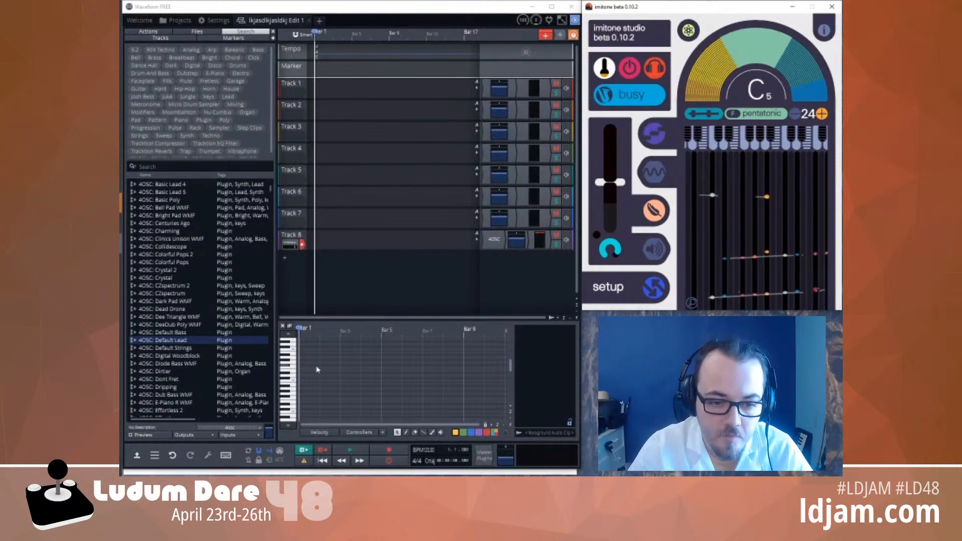
pyautogui.click(390, 450)
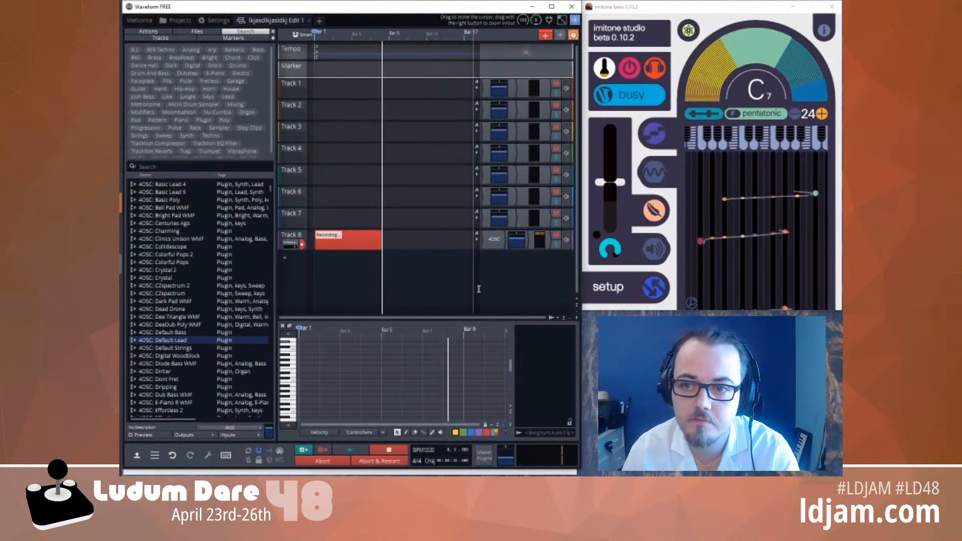
pyautogui.click(628, 69)
pyautogui.click(628, 70)
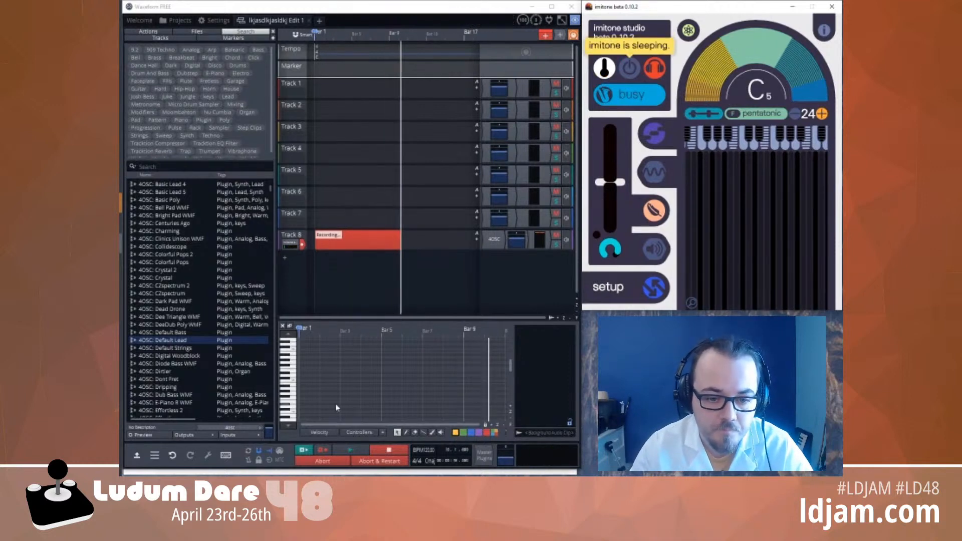
# Finish the MIDI recording on Track 8, keeping only the first take
pyautogui.click(404, 451)
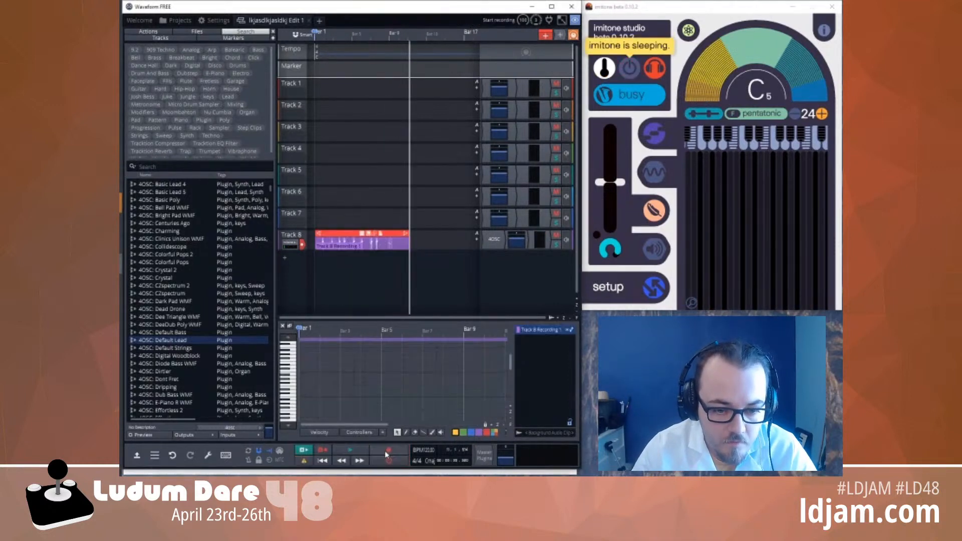
pyautogui.click(405, 451)
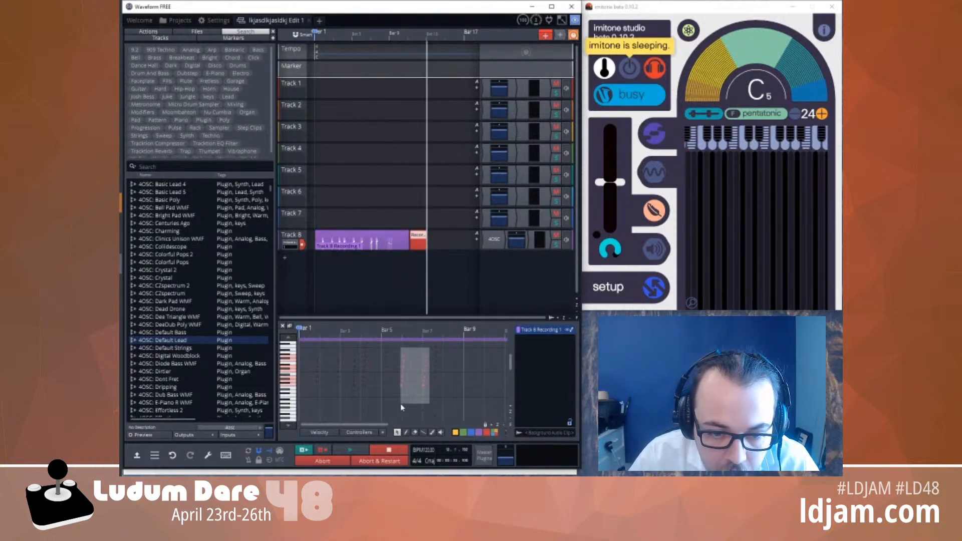
pyautogui.press('space')
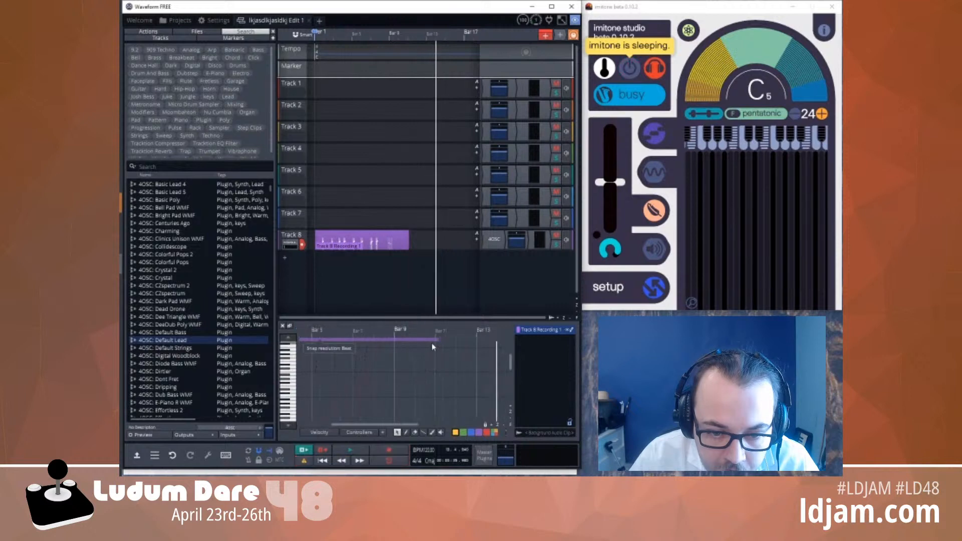
# Select the recorded notes in the MIDI editor and audition the Track 8 clip from around bar 7
pyautogui.moveTo(406, 426); pyautogui.dragTo(367, 427)
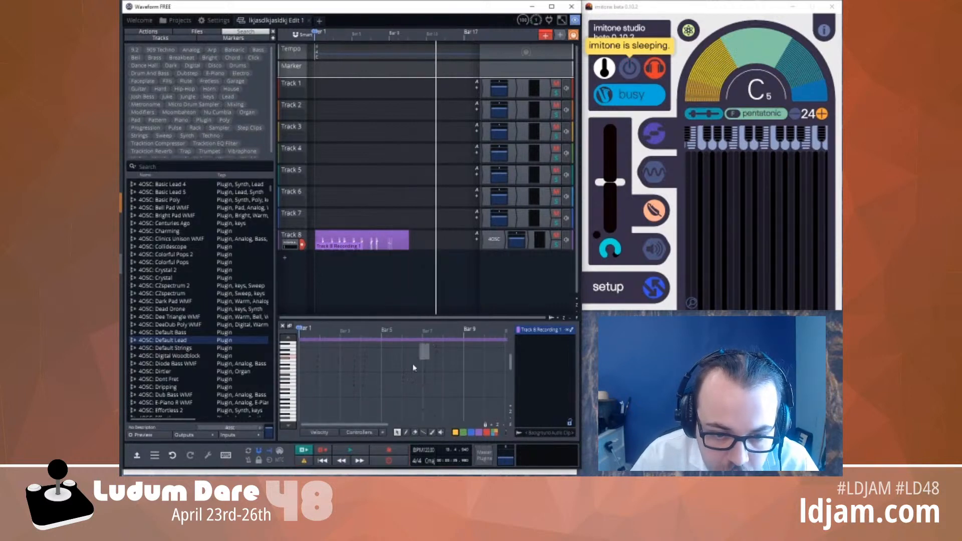
pyautogui.moveTo(413, 367); pyautogui.dragTo(296, 424)
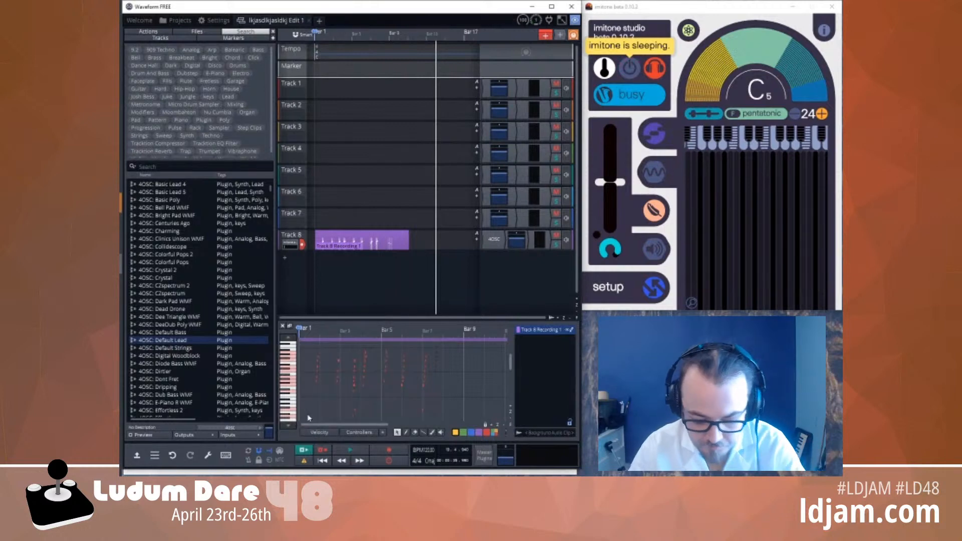
pyautogui.click(425, 334)
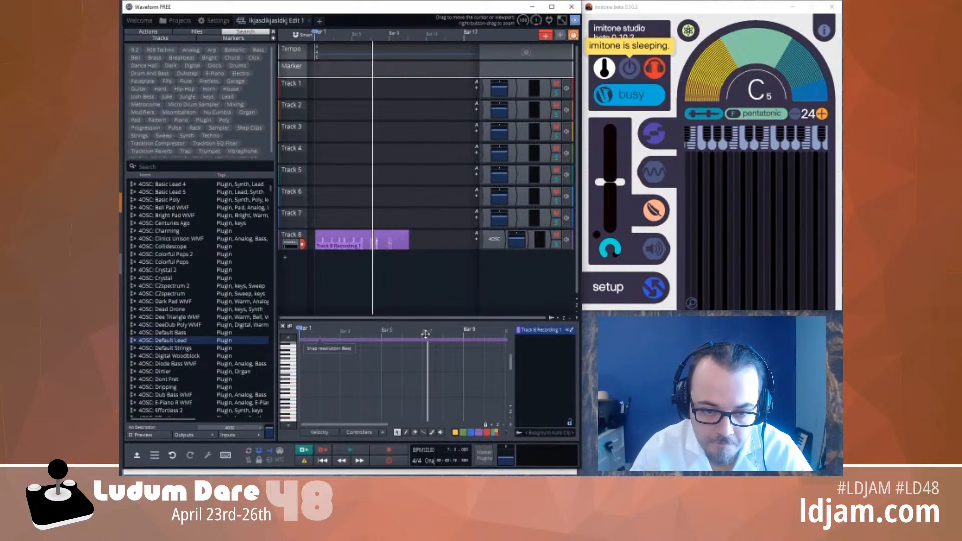
pyautogui.click(363, 453)
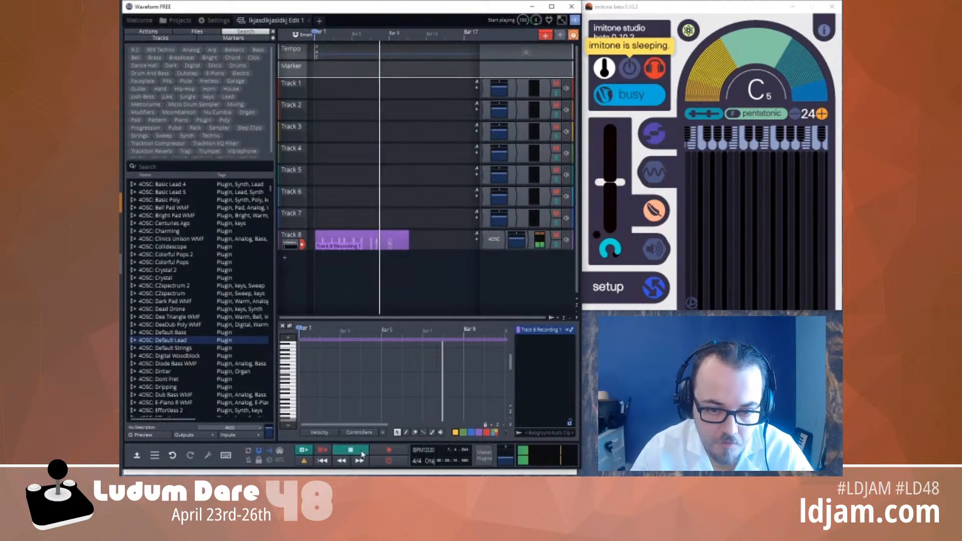
pyautogui.click(363, 453)
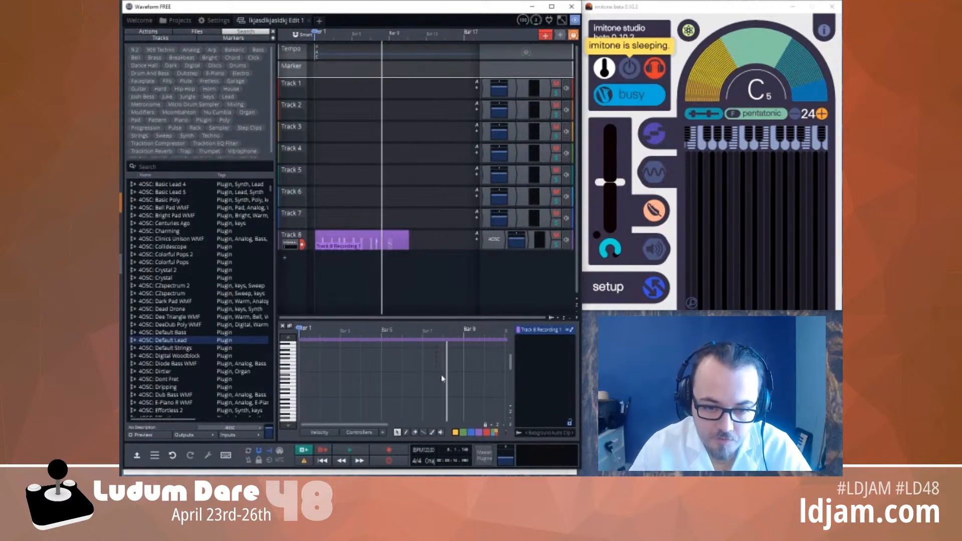
# Audition the rising run of notes around beat 3 of bar 7 in the Track 8 recording
pyautogui.moveTo(373, 427); pyautogui.dragTo(383, 427)
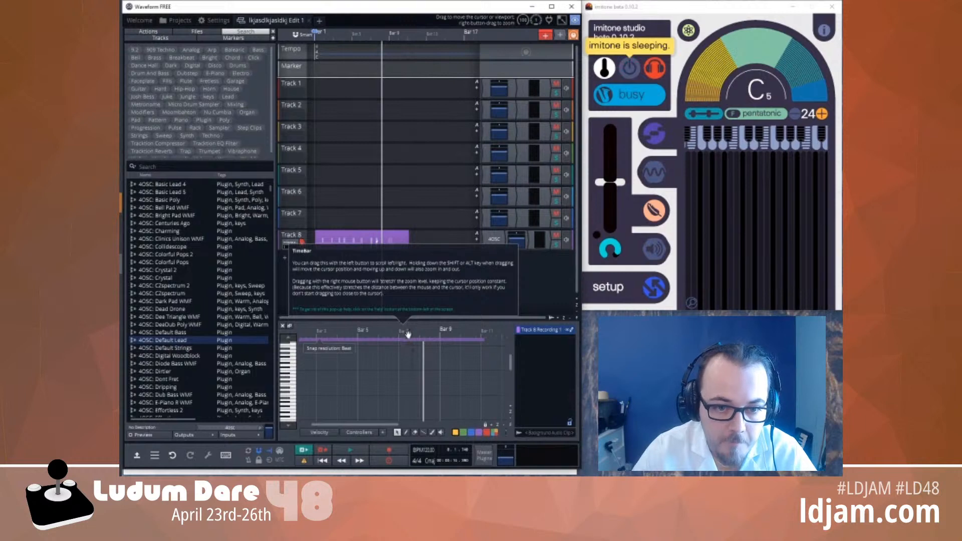
pyautogui.scroll(2, 412, 332)
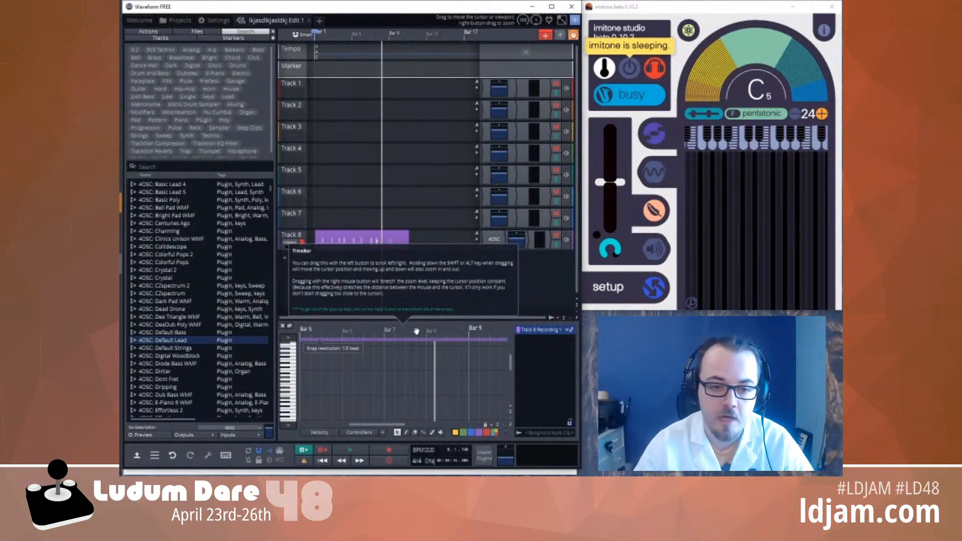
pyautogui.scroll(5, 415, 331)
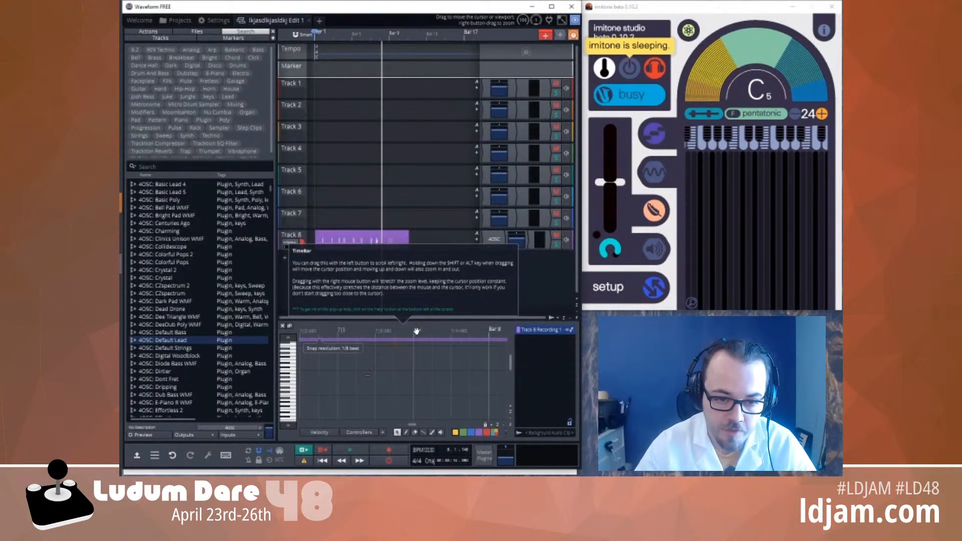
pyautogui.scroll(3, 416, 331)
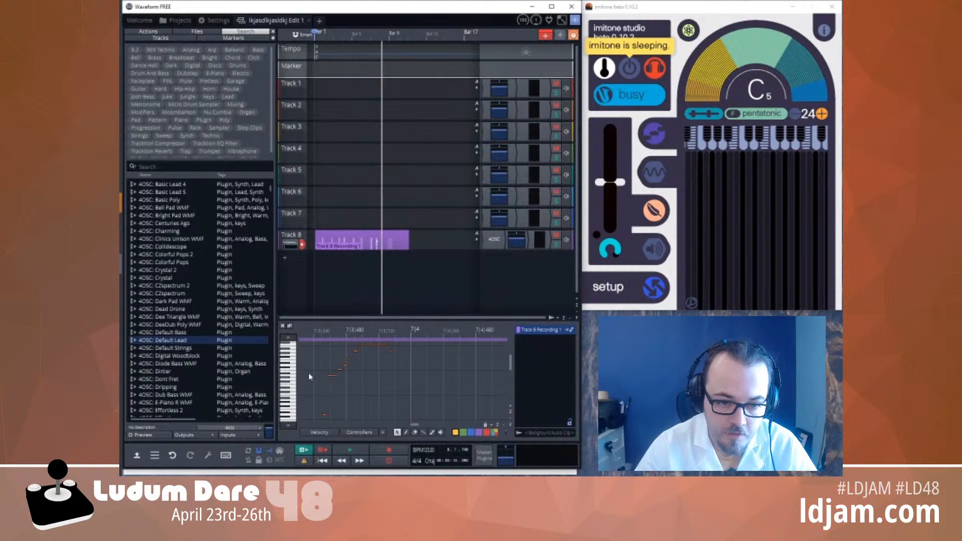
pyautogui.click(314, 333)
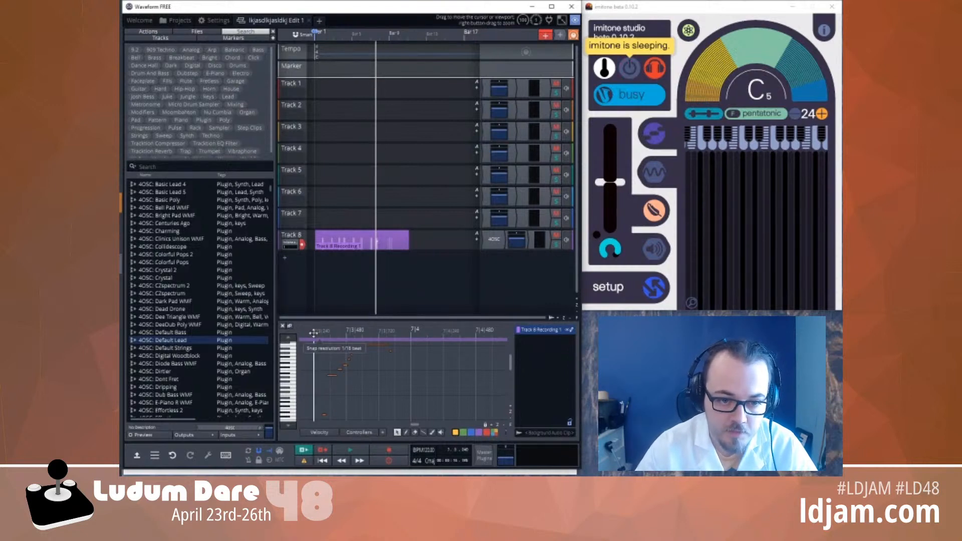
pyautogui.click(346, 452)
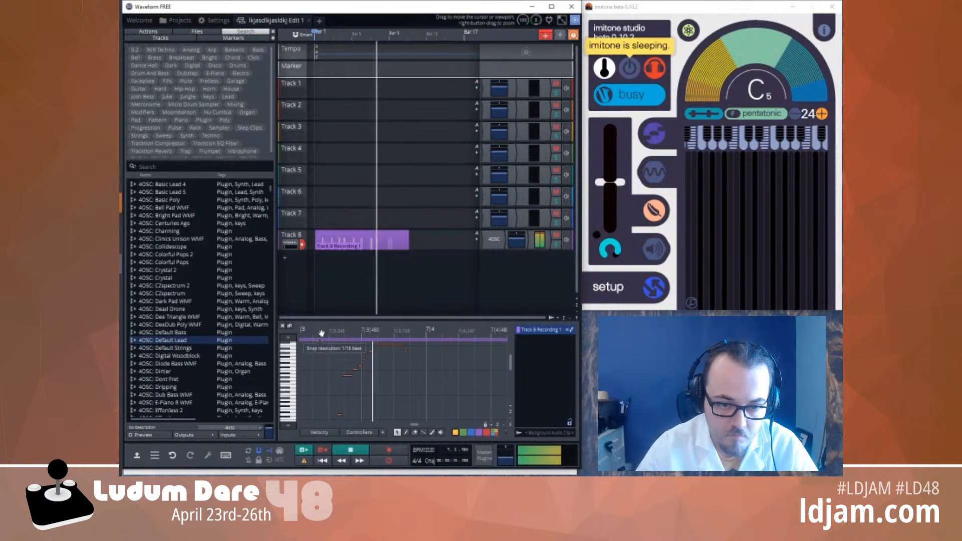
pyautogui.click(357, 454)
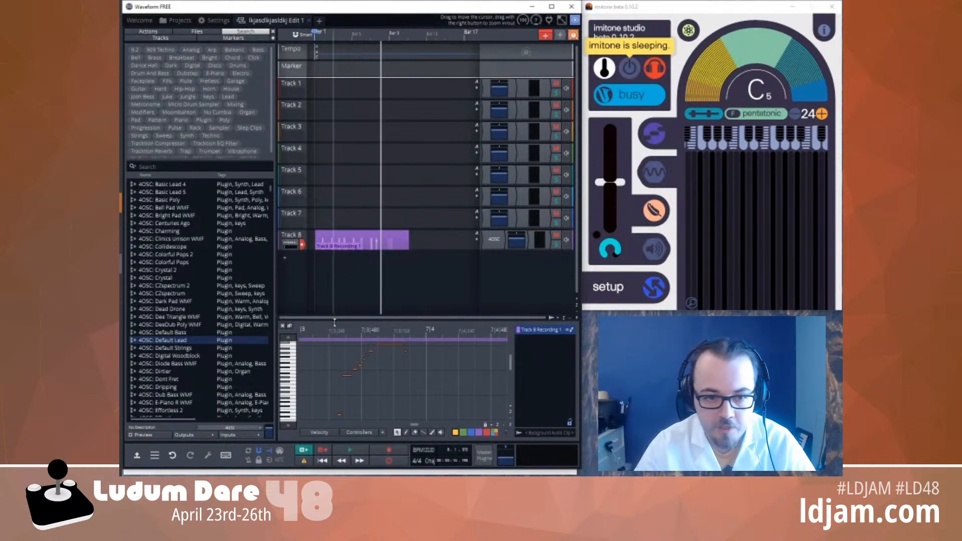
# Nudge the short stray note at the end of the rising run up in pitch and replay the passage
pyautogui.moveTo(330, 334)
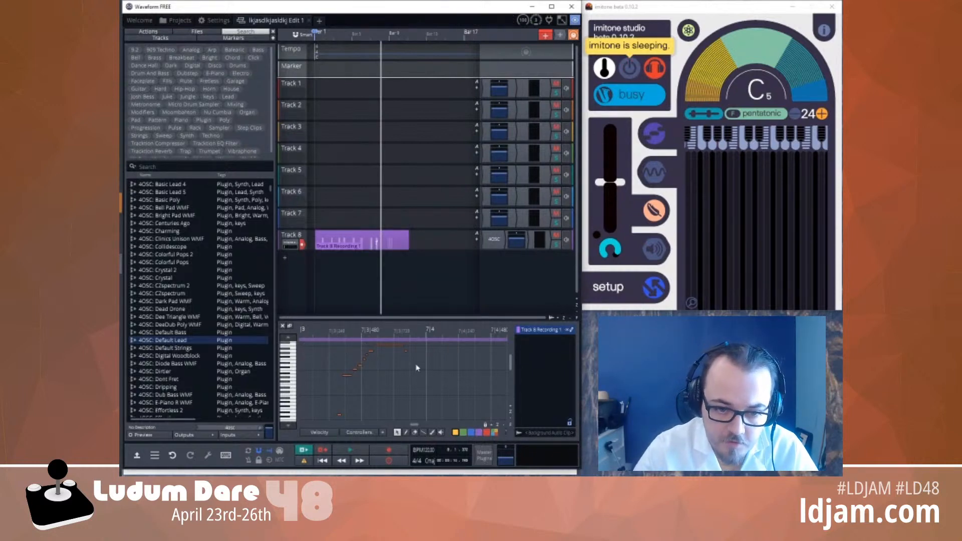
pyautogui.moveTo(402, 351); pyautogui.dragTo(402, 349)
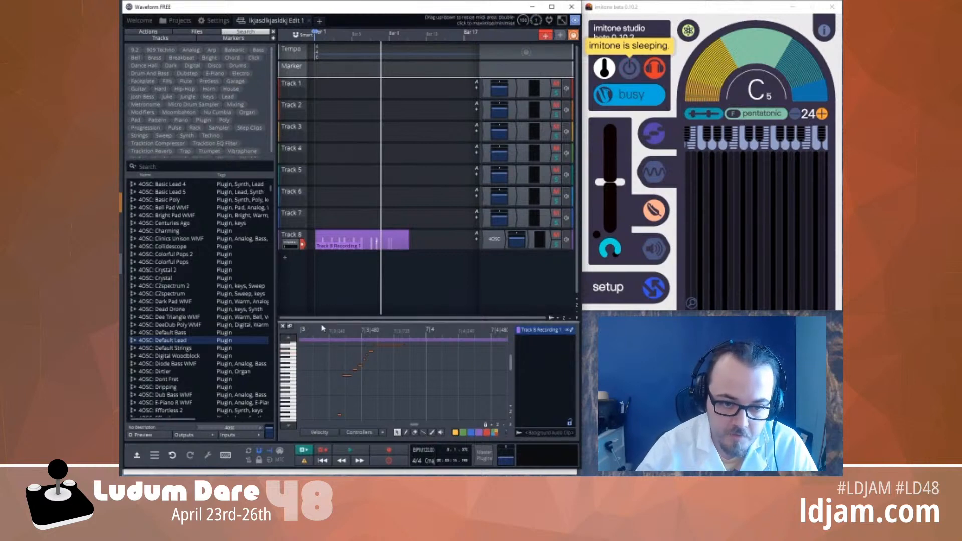
pyautogui.click(321, 333)
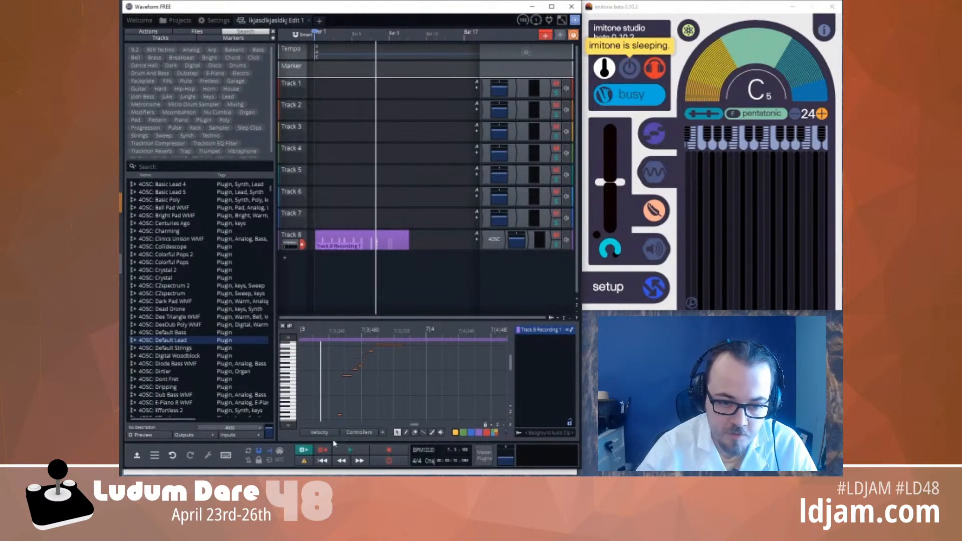
pyautogui.click(352, 450)
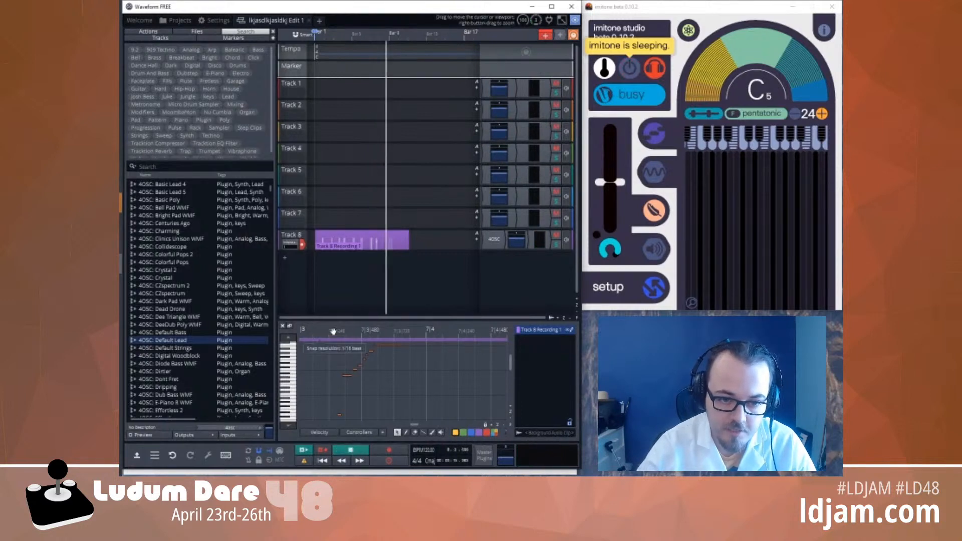
pyautogui.click(351, 450)
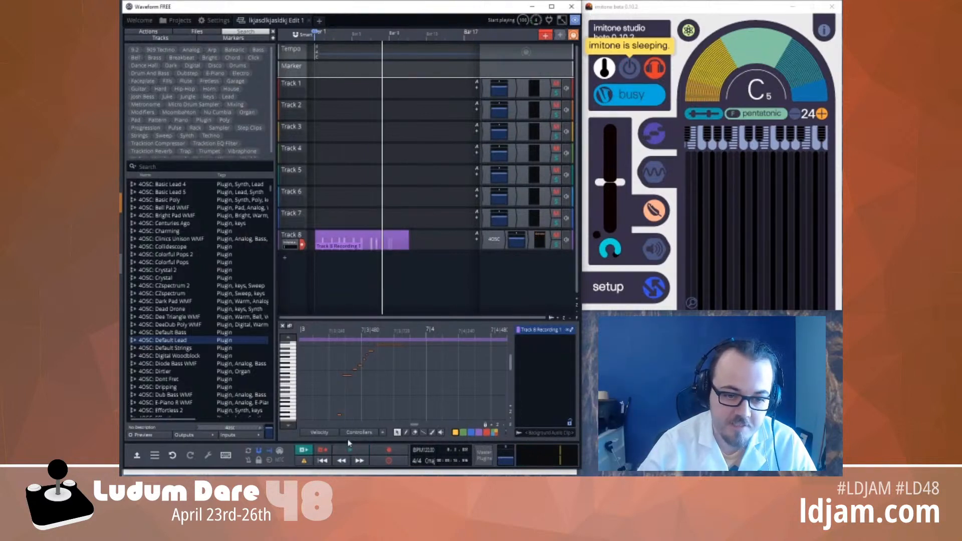
pyautogui.click(328, 334)
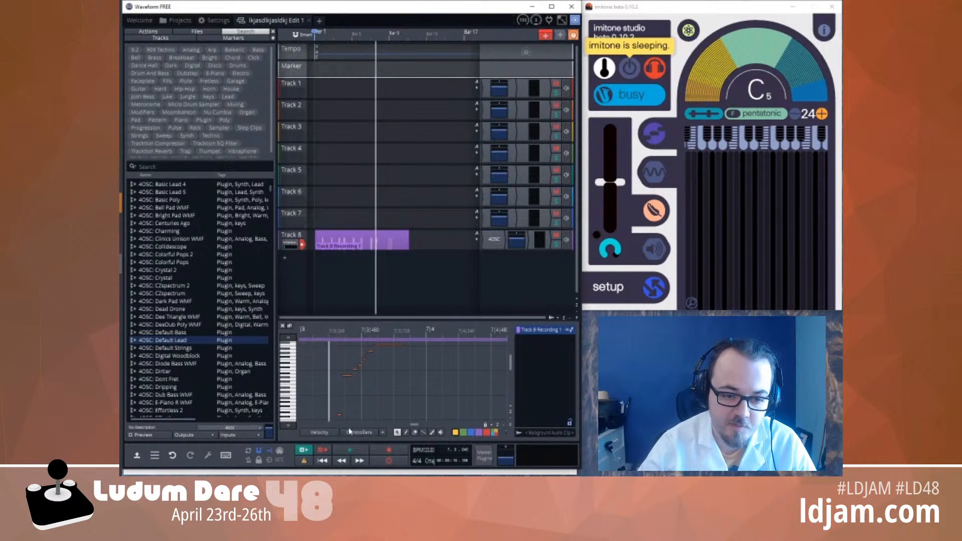
pyautogui.click(341, 454)
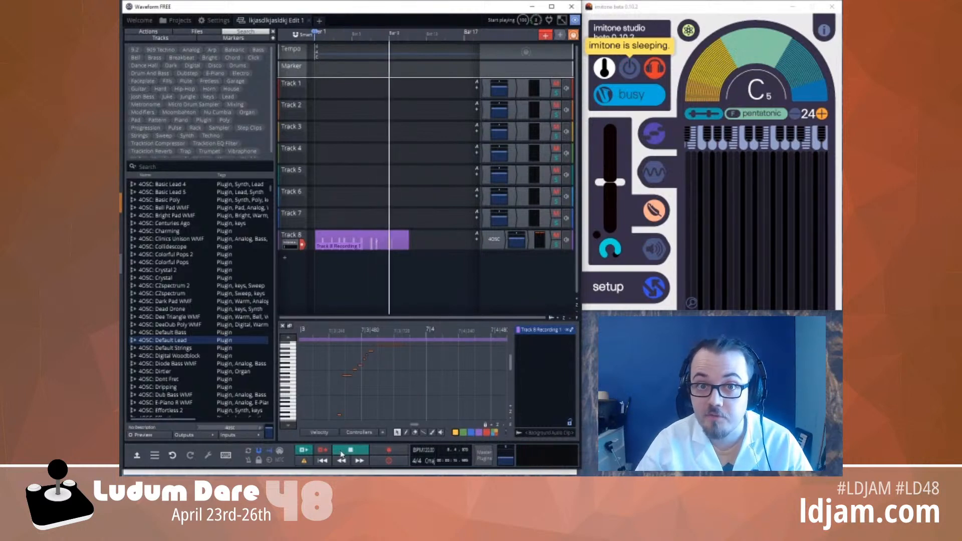
pyautogui.click(342, 453)
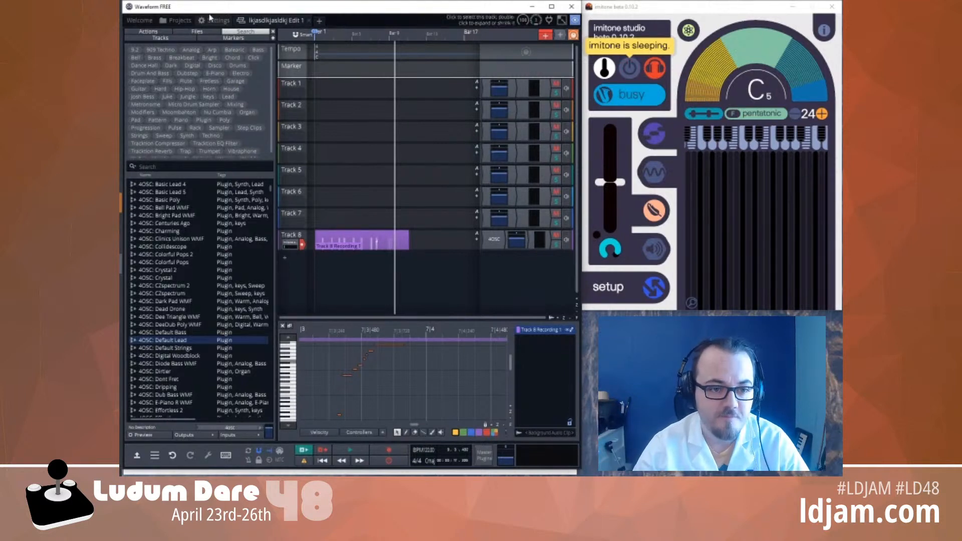
# Select the Track 8 clip and open the render-to-file export with Remove Silence at Start/End enabled
pyautogui.click(363, 359)
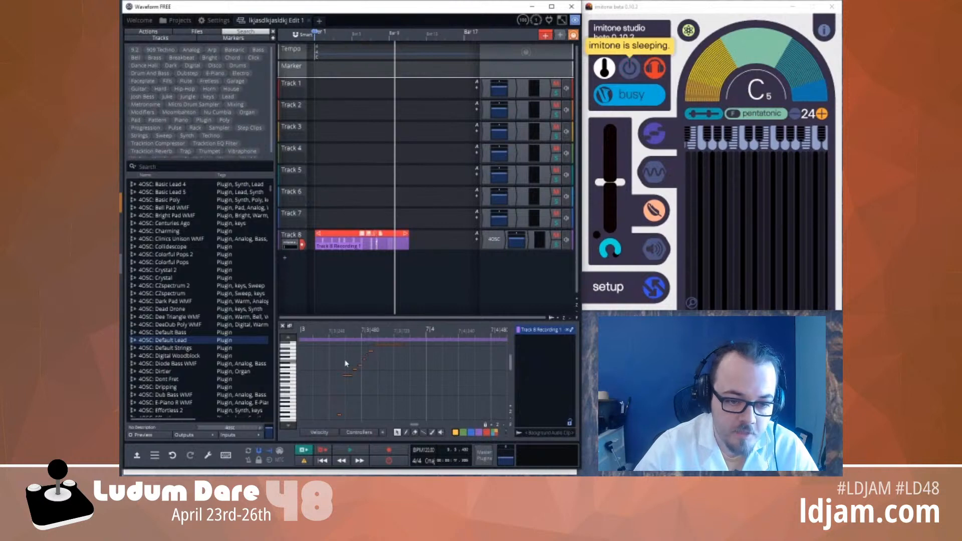
pyautogui.click(135, 456)
pyautogui.click(158, 392)
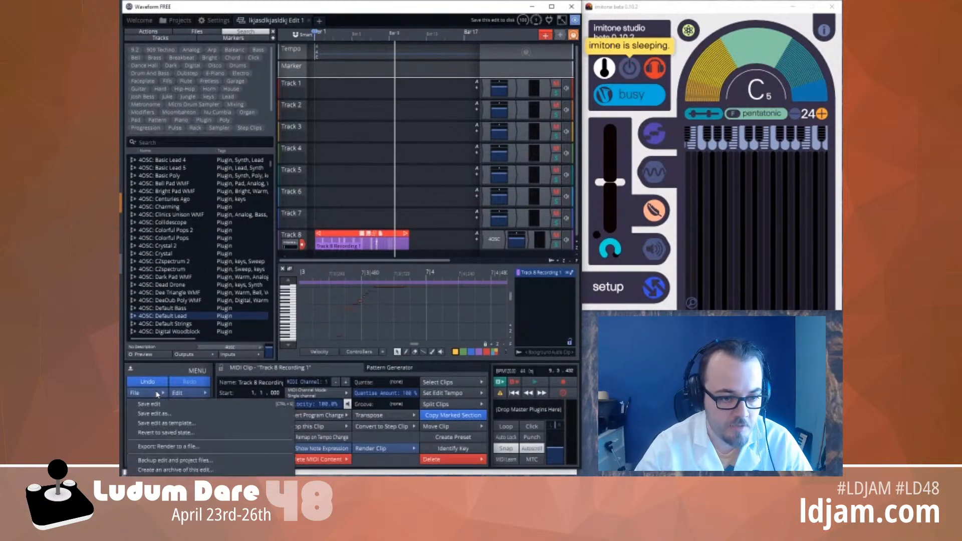
pyautogui.click(169, 446)
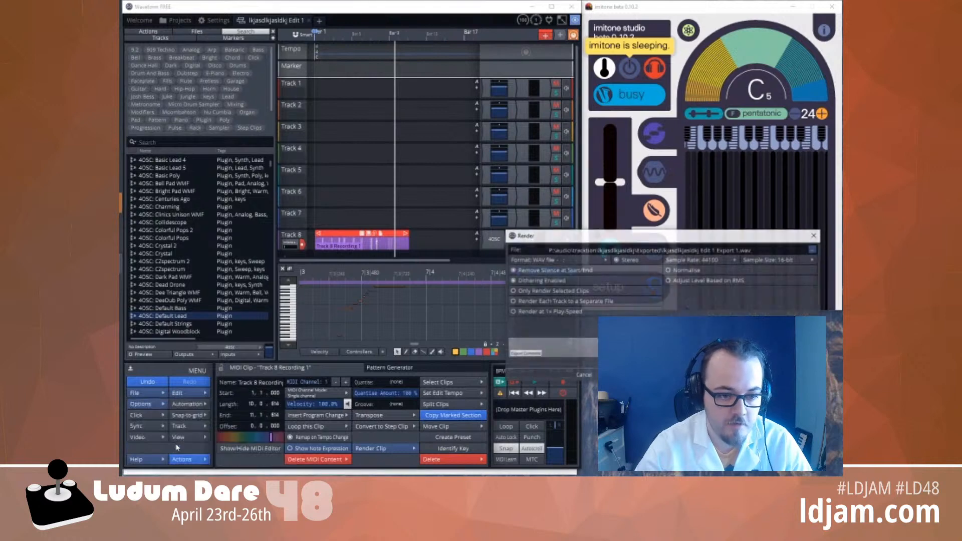
pyautogui.moveTo(620, 243); pyautogui.dragTo(487, 215)
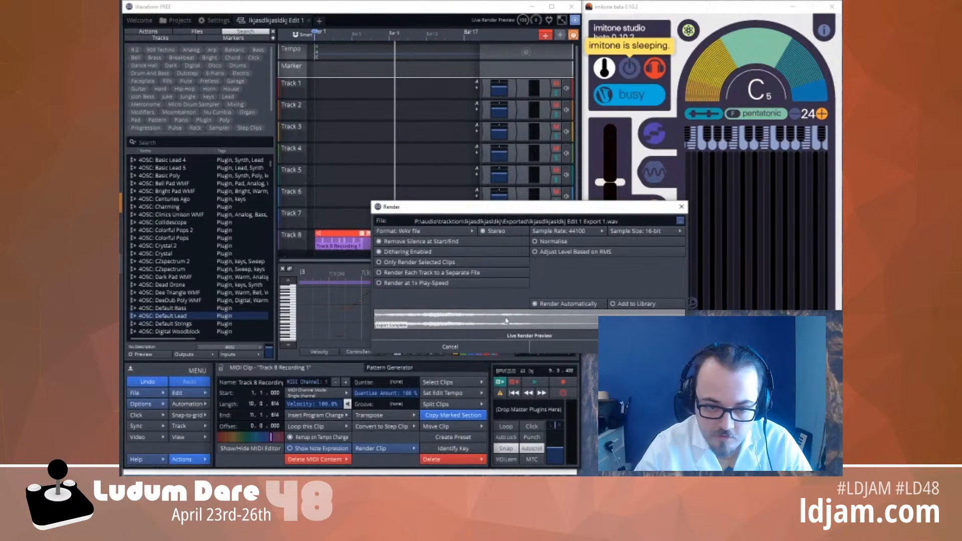
pyautogui.click(418, 242)
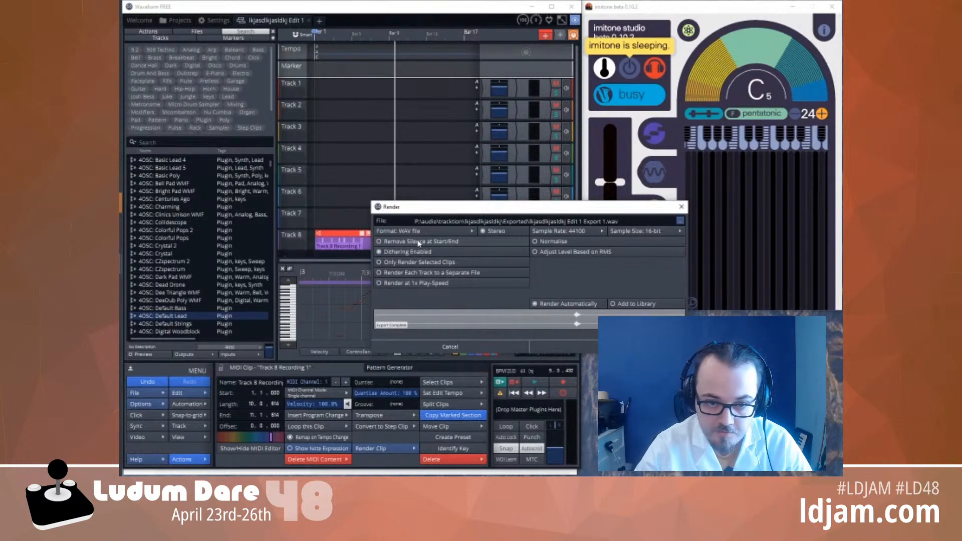
pyautogui.click(418, 243)
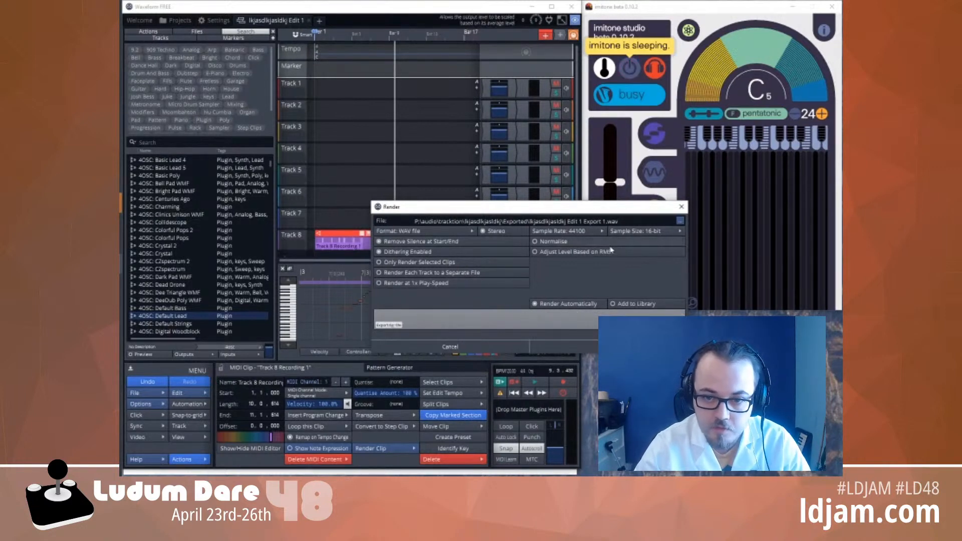
# Name the export banana.wav in the Exported folder, render it, and move the file browser window out of the way
pyautogui.click(612, 222)
pyautogui.click(605, 222)
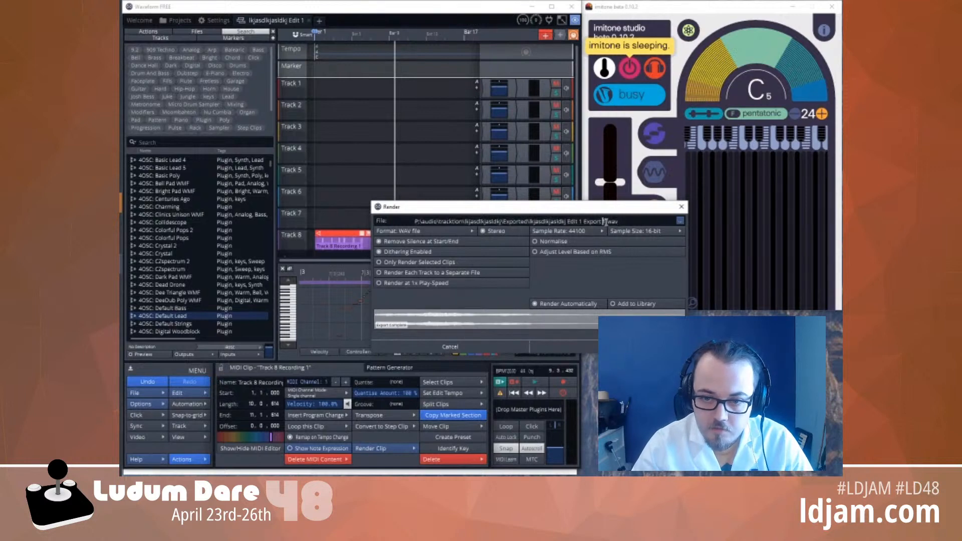
pyautogui.moveTo(606, 221); pyautogui.dragTo(532, 222)
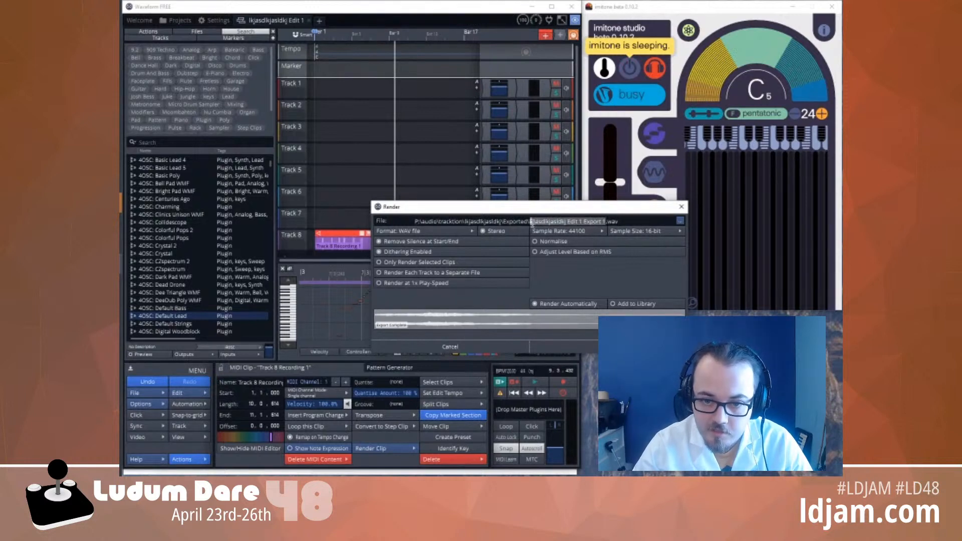
pyautogui.write('banana')
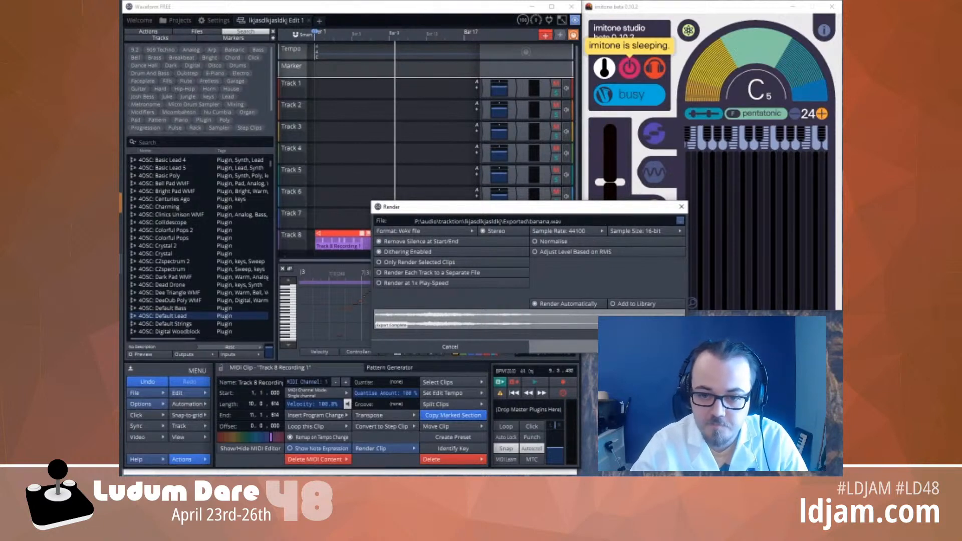
pyautogui.click(576, 346)
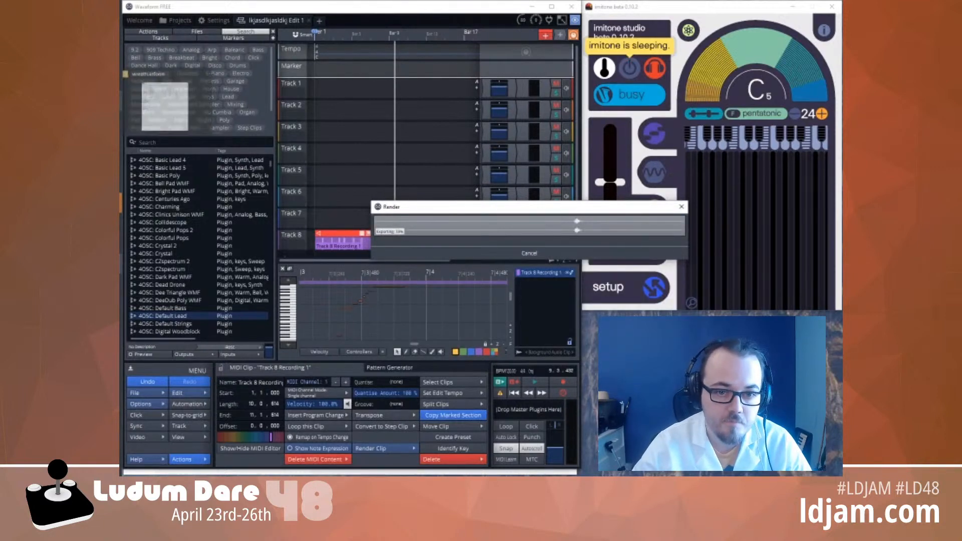
pyautogui.click(120, 102)
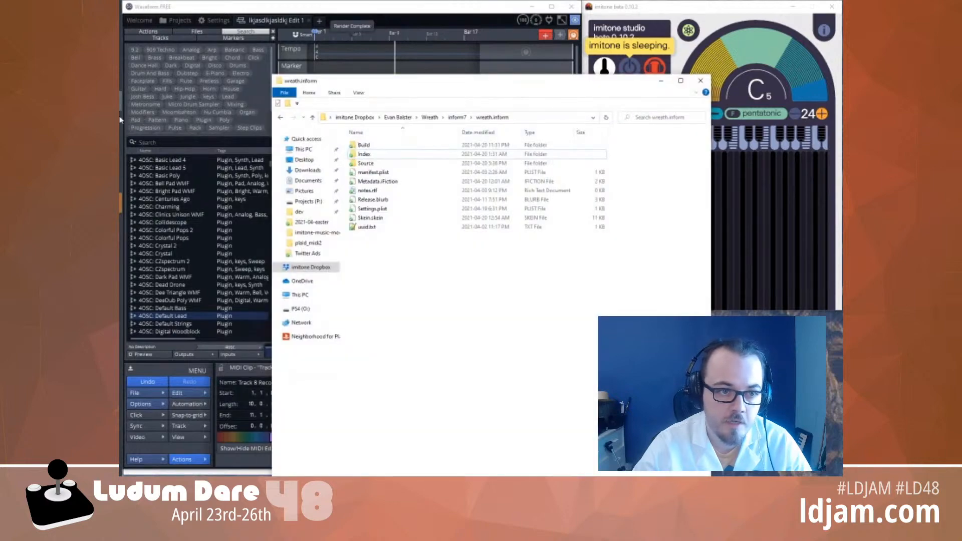
pyautogui.moveTo(381, 87); pyautogui.dragTo(326, 485)
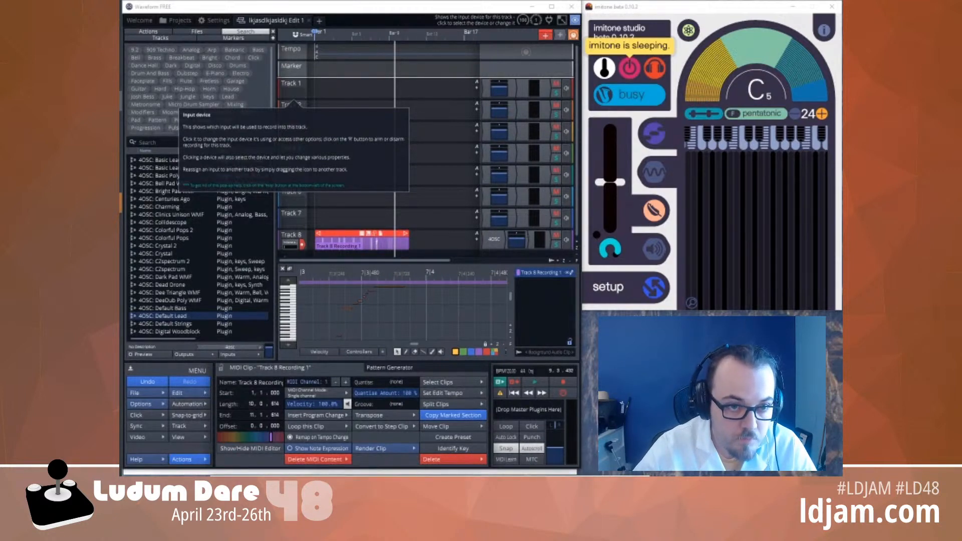
# Open the render-to-file export again and browse for its output file location
pyautogui.moveTo(326, 485); pyautogui.dragTo(317, 466)
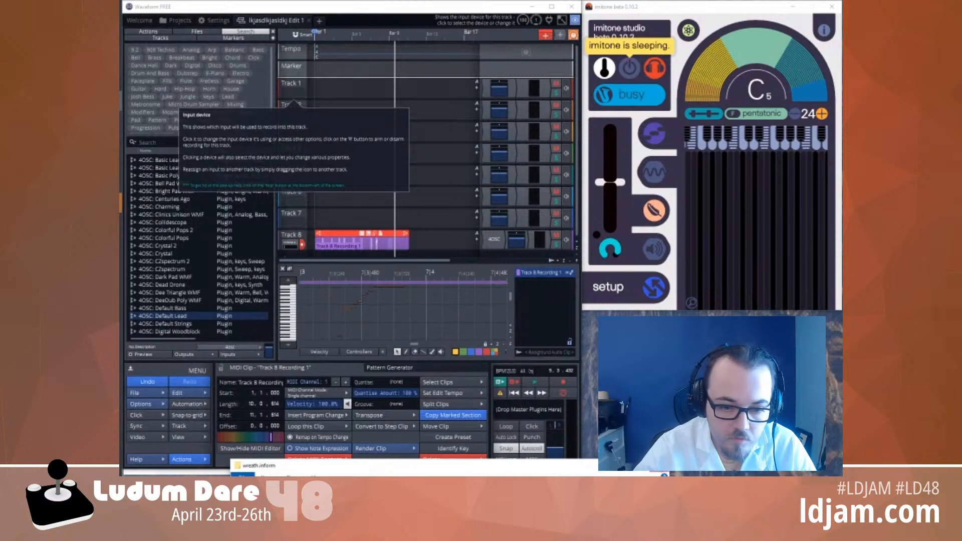
pyautogui.moveTo(317, 466); pyautogui.dragTo(321, 496)
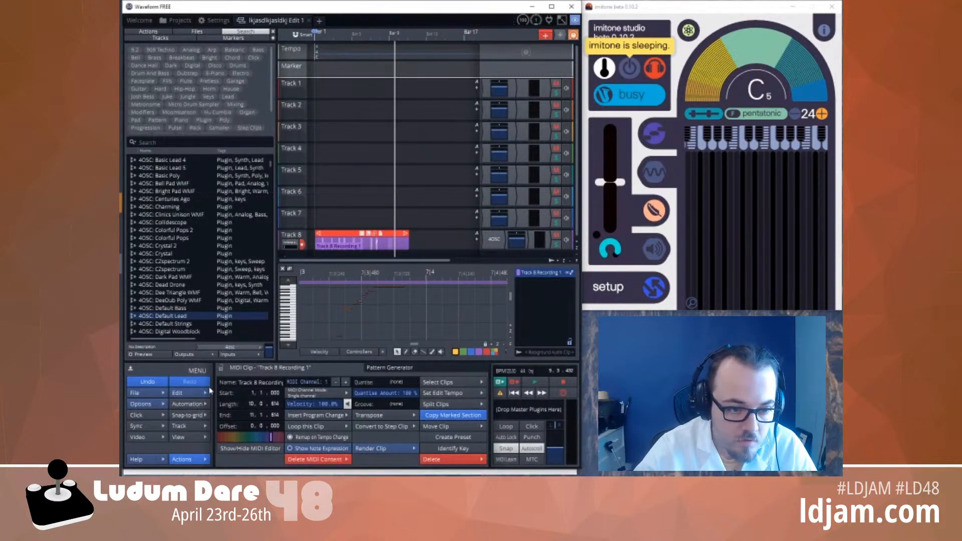
pyautogui.click(149, 395)
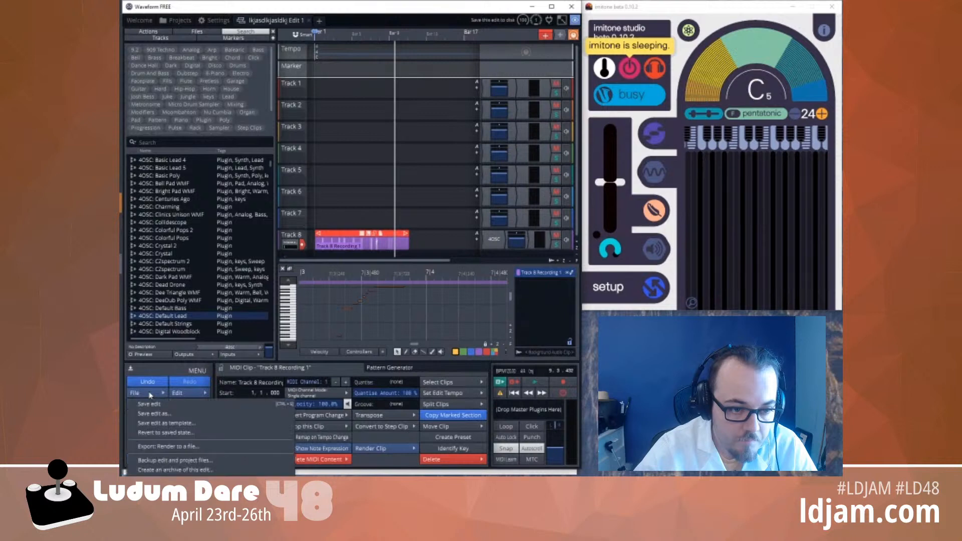
pyautogui.click(169, 447)
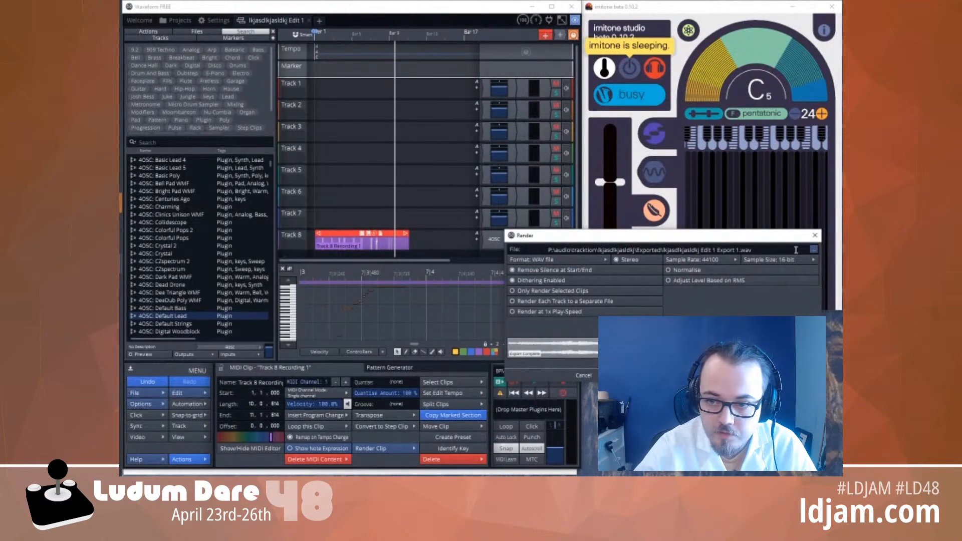
pyautogui.click(814, 249)
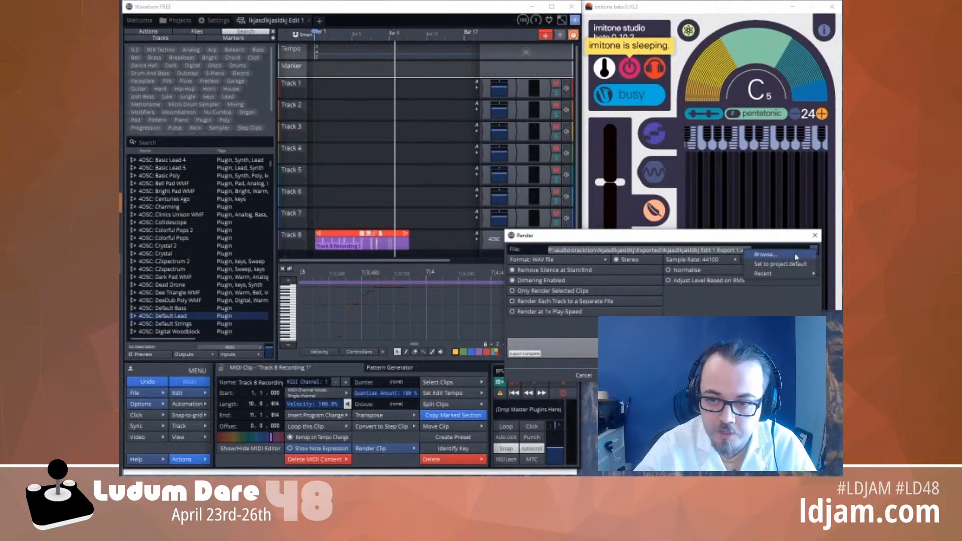
pyautogui.click(765, 254)
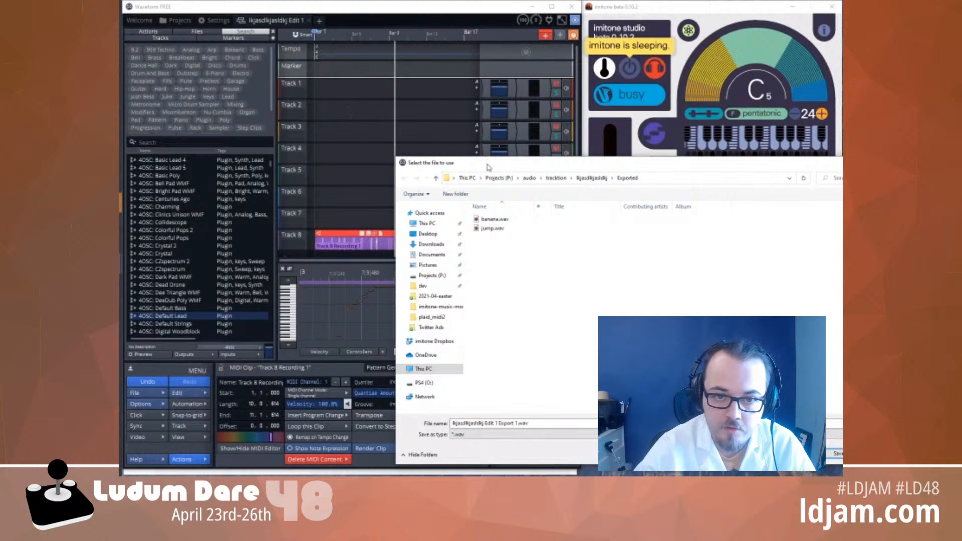
# Copy the path of the Exported folder from the file selection dialog
pyautogui.moveTo(476, 161); pyautogui.dragTo(231, 99)
pyautogui.rightClick(314, 185)
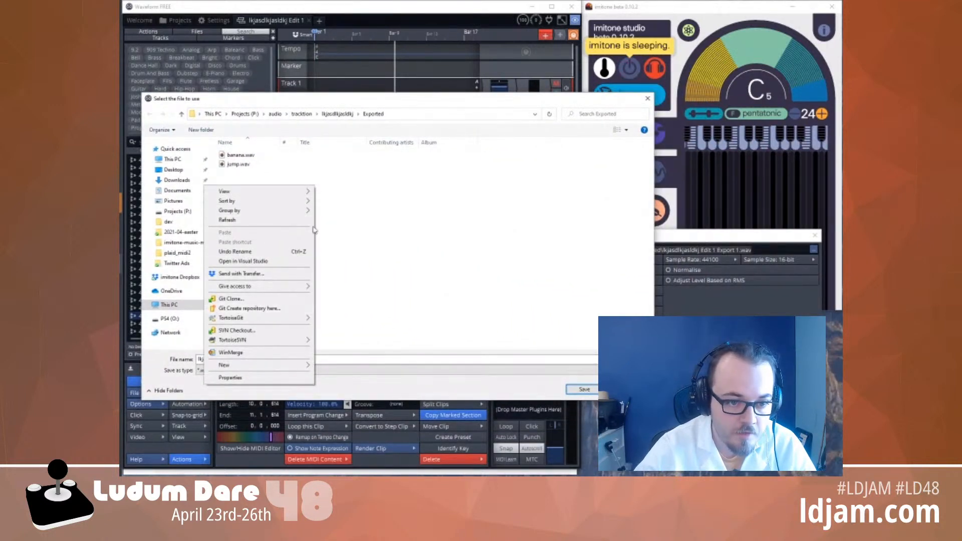
pyautogui.click(393, 114)
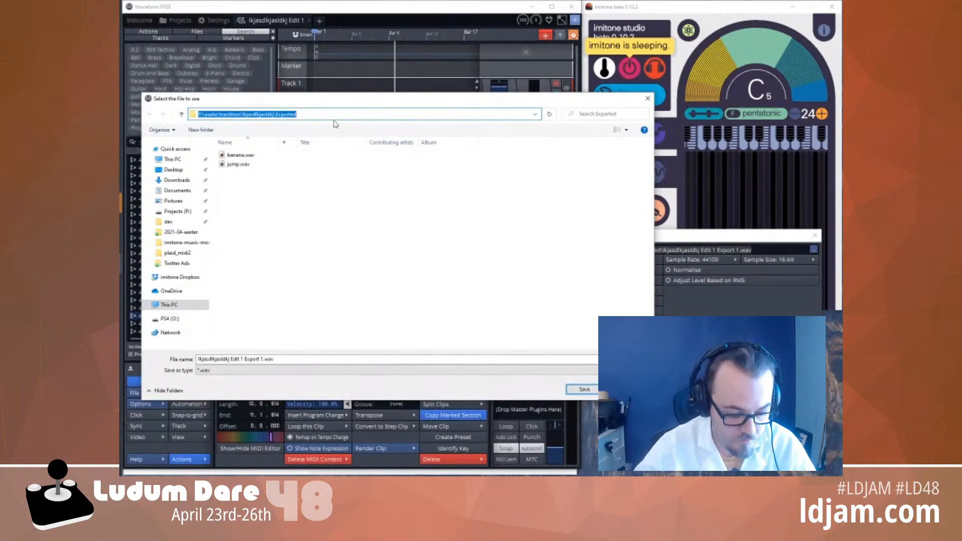
pyautogui.click(294, 186)
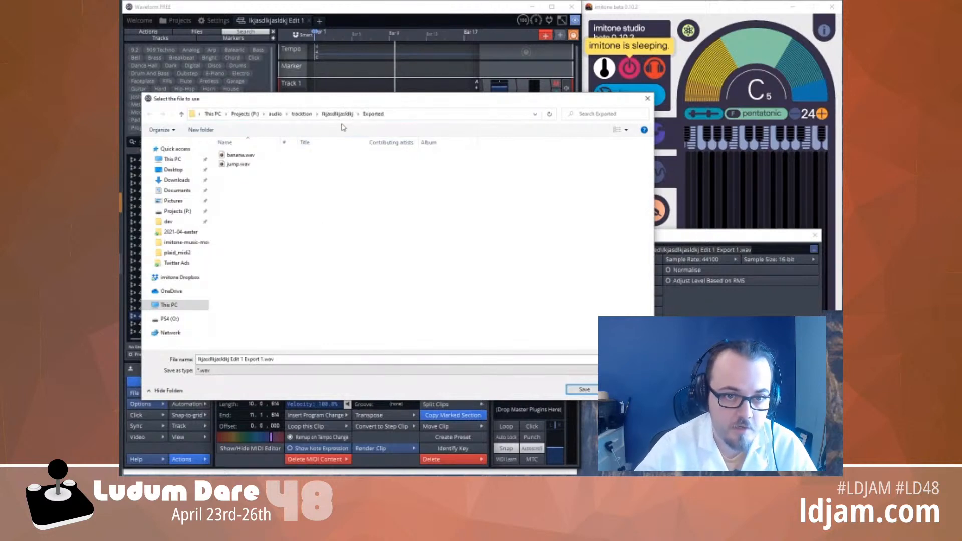
pyautogui.click(395, 113)
pyautogui.hotkey('ctrl', 'c')
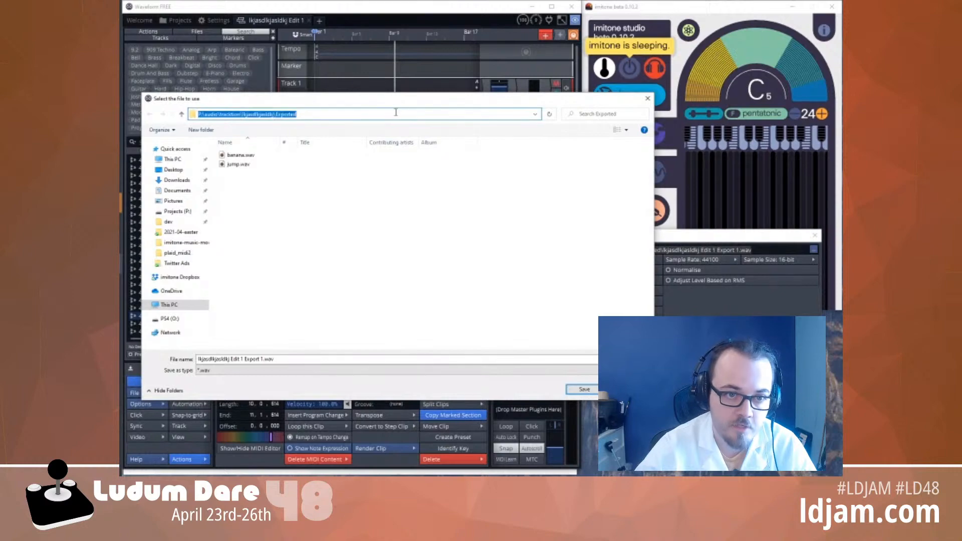
# Dismiss the file selection dialog and open the copied Exported folder path in a new File Explorer window
pyautogui.click(647, 98)
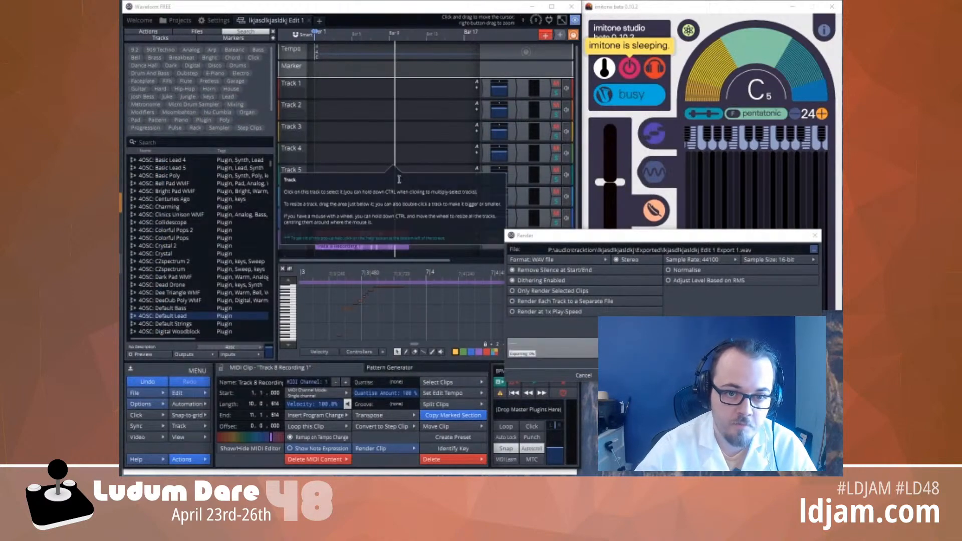
pyautogui.press('super+e')
pyautogui.click(376, 192)
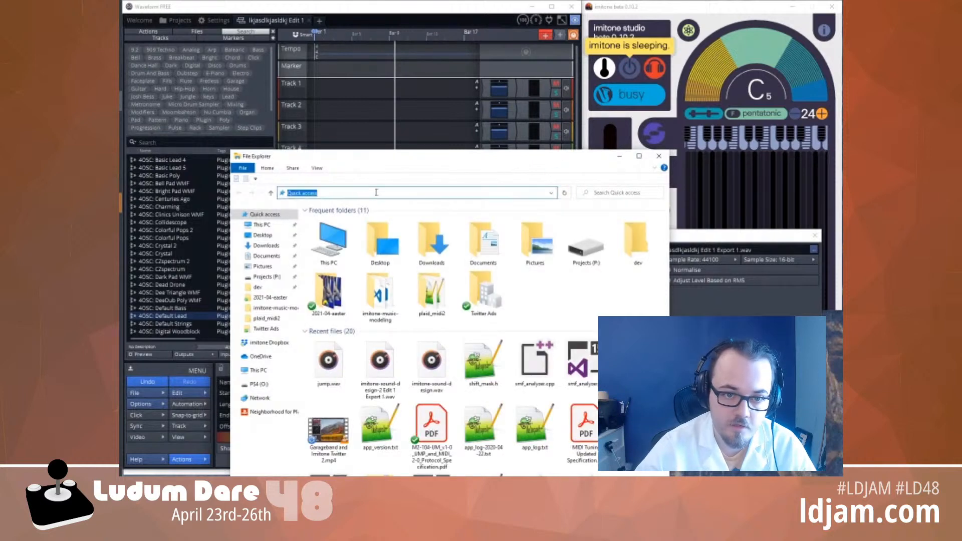
pyautogui.hotkey('ctrl', 'v')
pyautogui.press('Return')
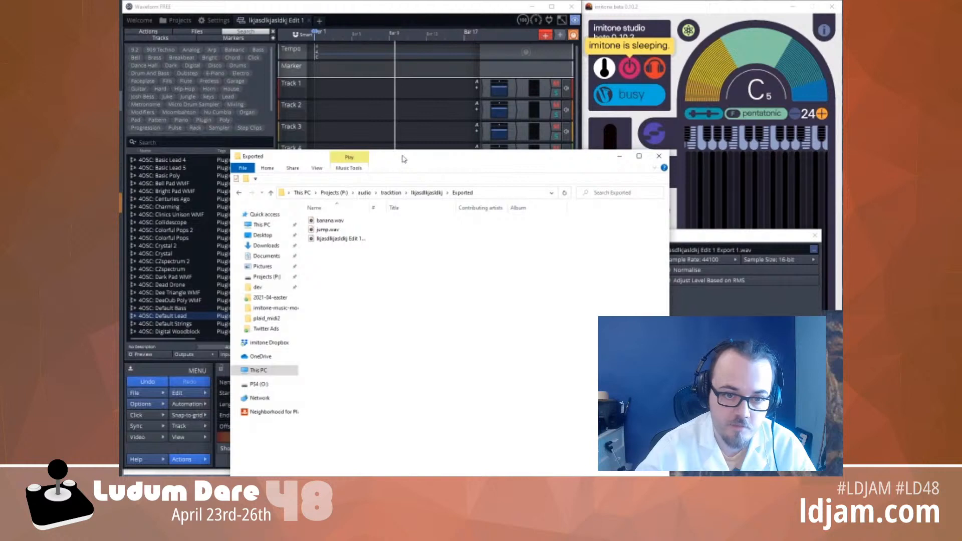
pyautogui.moveTo(402, 159); pyautogui.dragTo(321, 79)
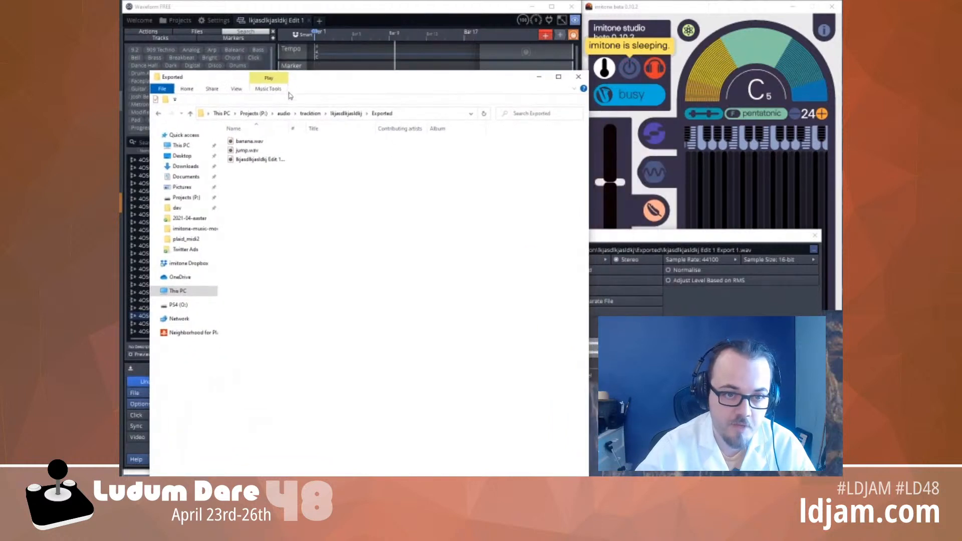
# Open banana.wav in Audacity and play it back
pyautogui.click(237, 143)
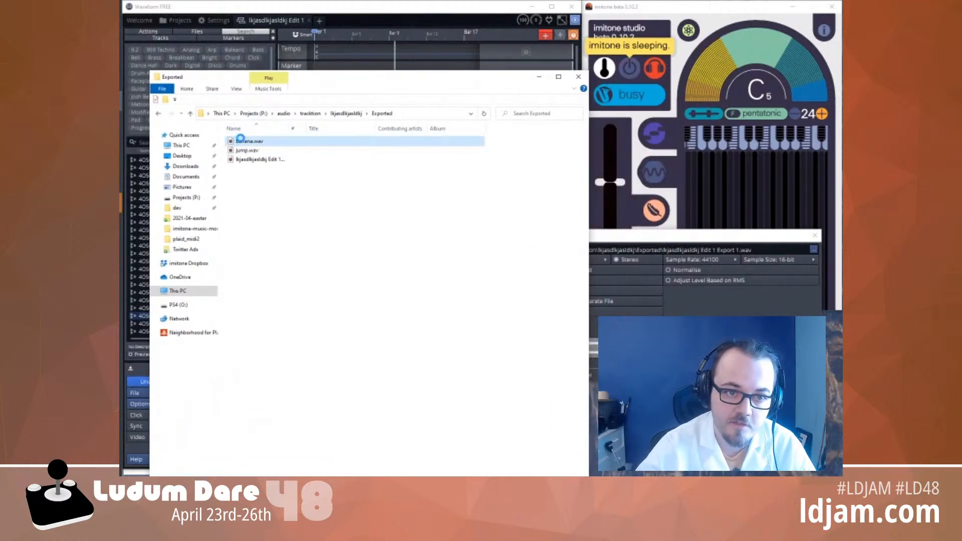
pyautogui.rightClick(238, 138)
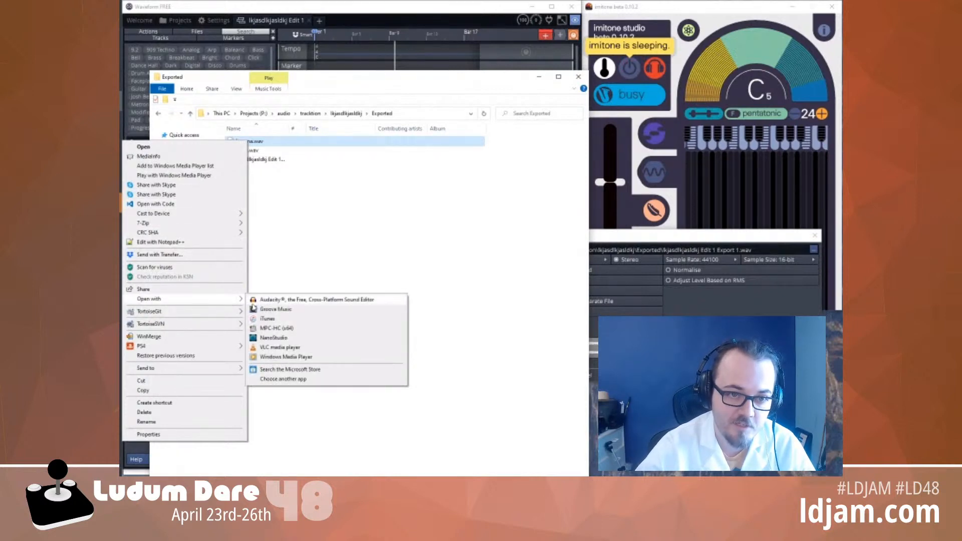
pyautogui.click(253, 301)
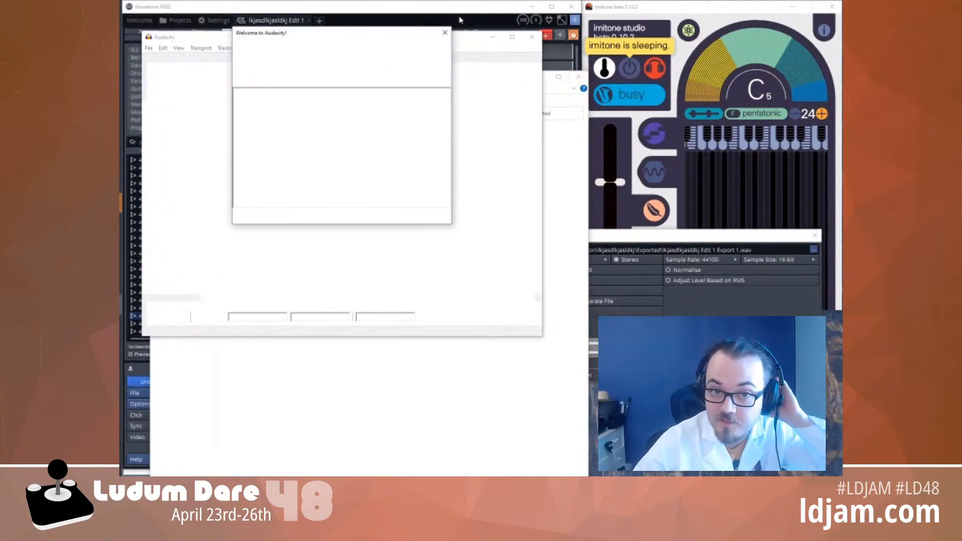
pyautogui.click(444, 33)
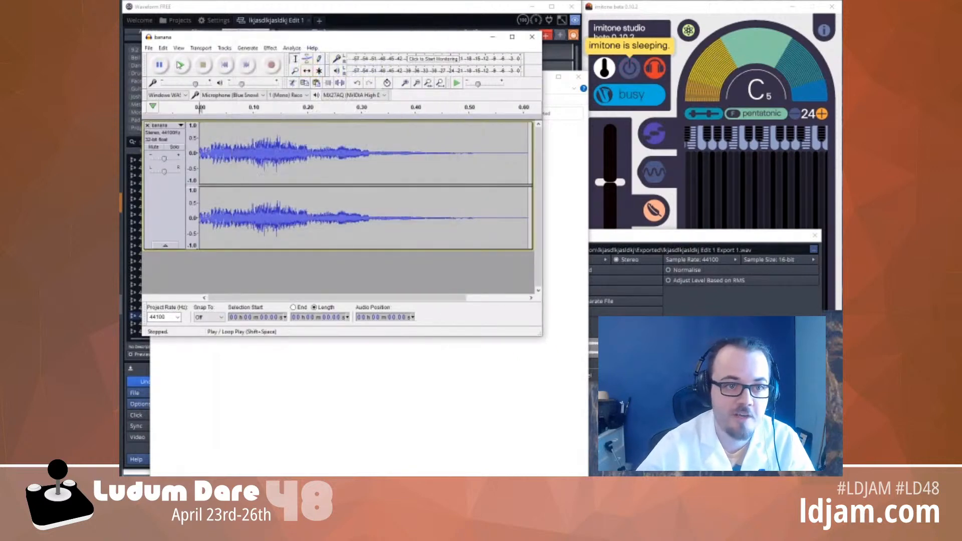
pyautogui.click(179, 65)
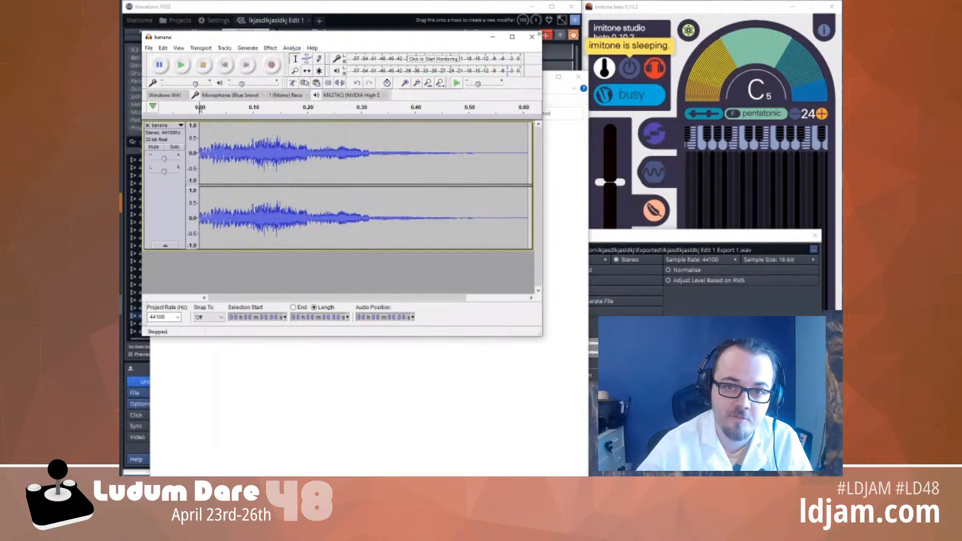
# Close Audacity without saving the project, along with the Exported folder window and the Render dialog
pyautogui.click(532, 37)
pyautogui.click(365, 189)
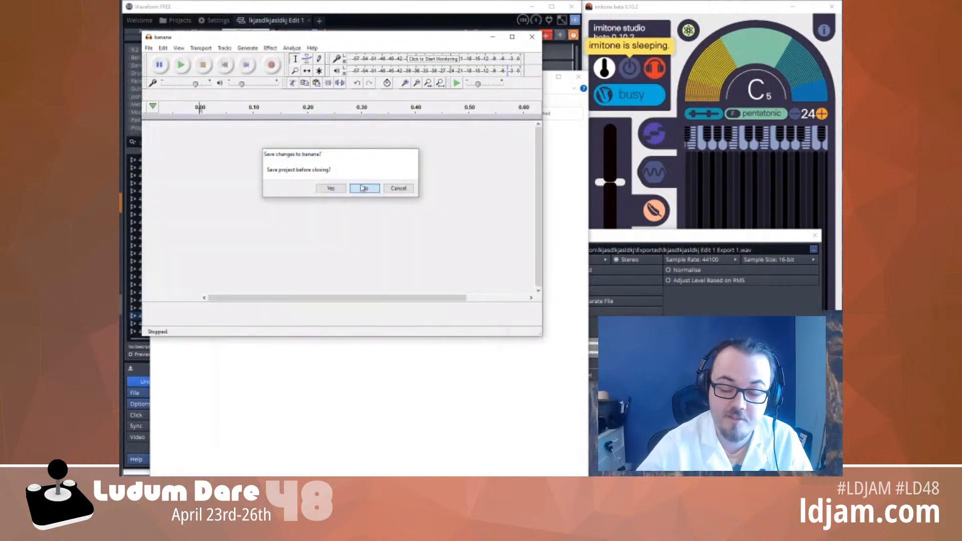
pyautogui.click(578, 77)
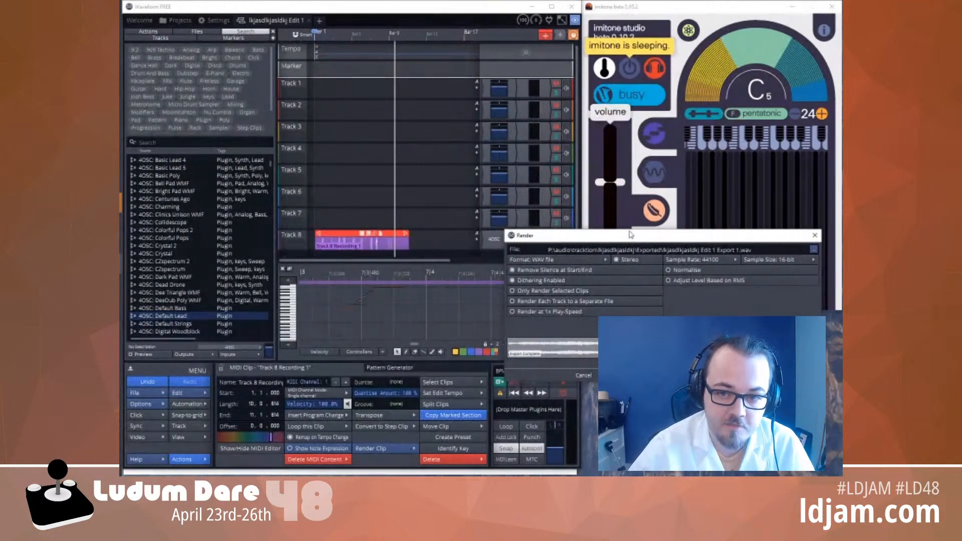
pyautogui.moveTo(631, 235); pyautogui.dragTo(416, 251)
pyautogui.click(599, 251)
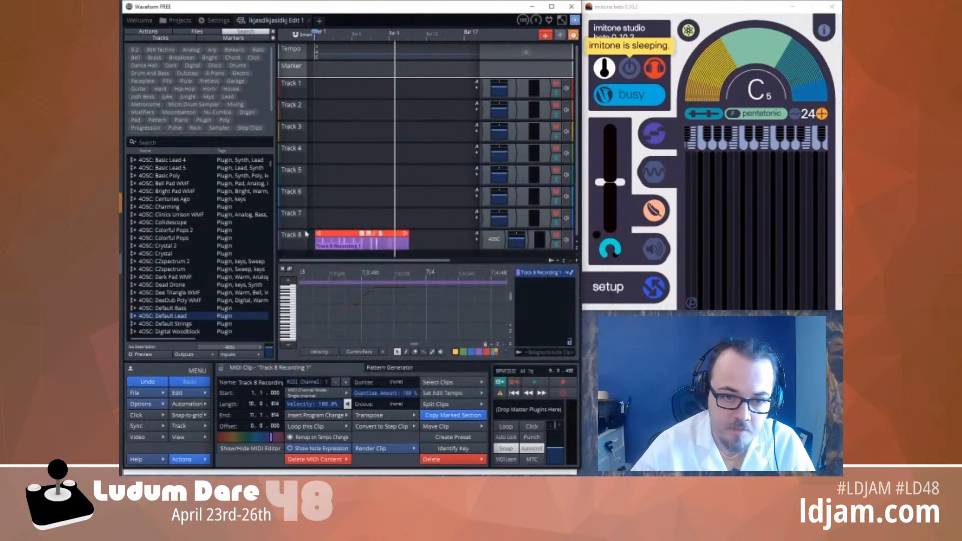
# Delete the Track 8 recording clip and return the playhead to the start of the edit
pyautogui.press('Delete')
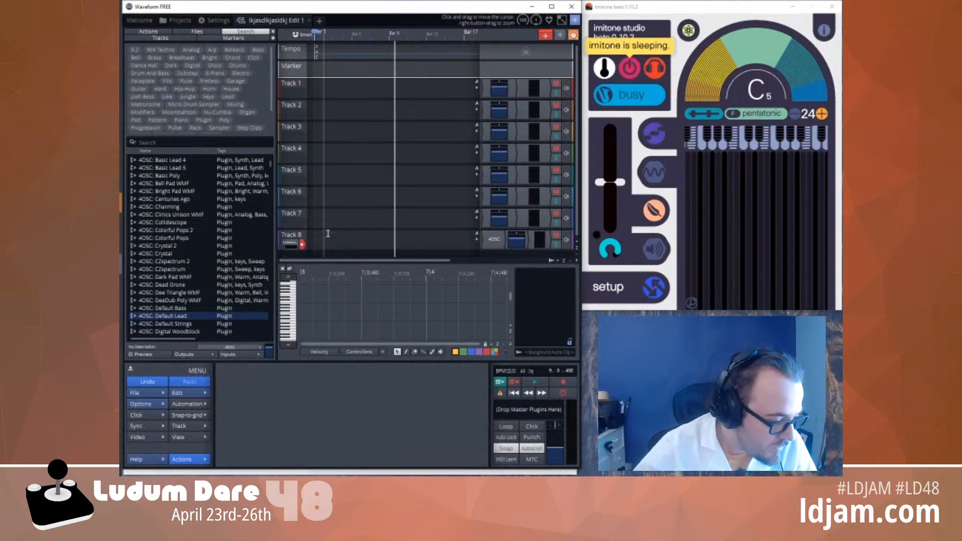
pyautogui.click(319, 205)
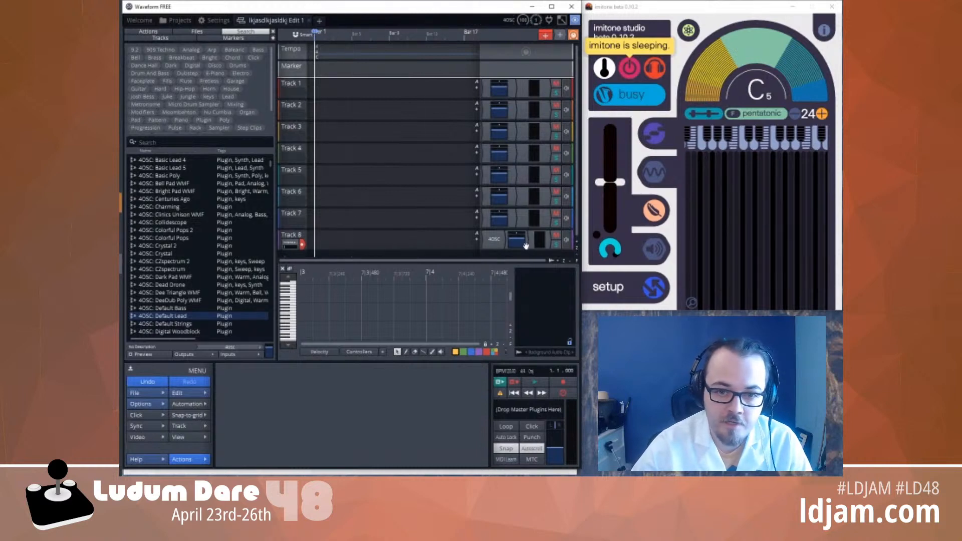
# Open the 4OSC synth on Track 8 and load its Space Steel preset
pyautogui.doubleClick(491, 242)
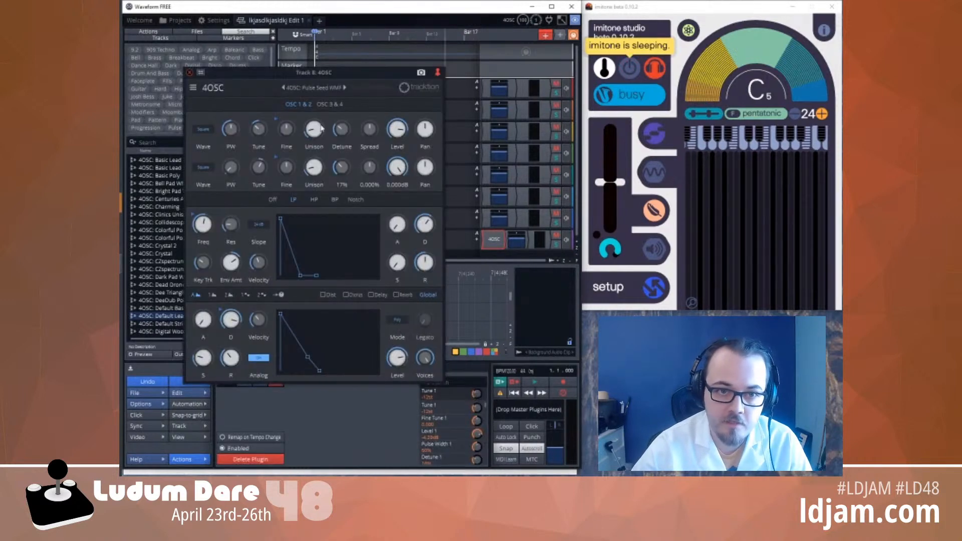
pyautogui.click(330, 89)
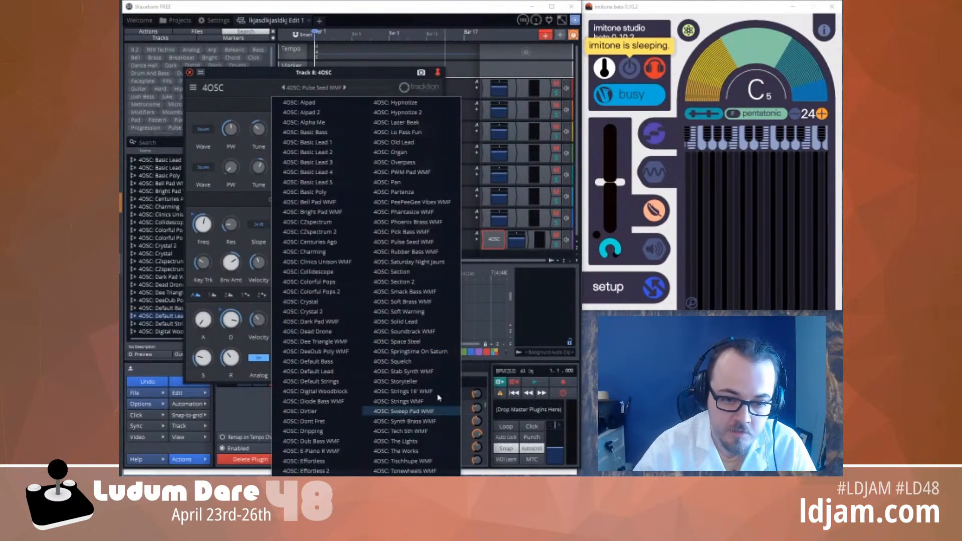
pyautogui.click(421, 343)
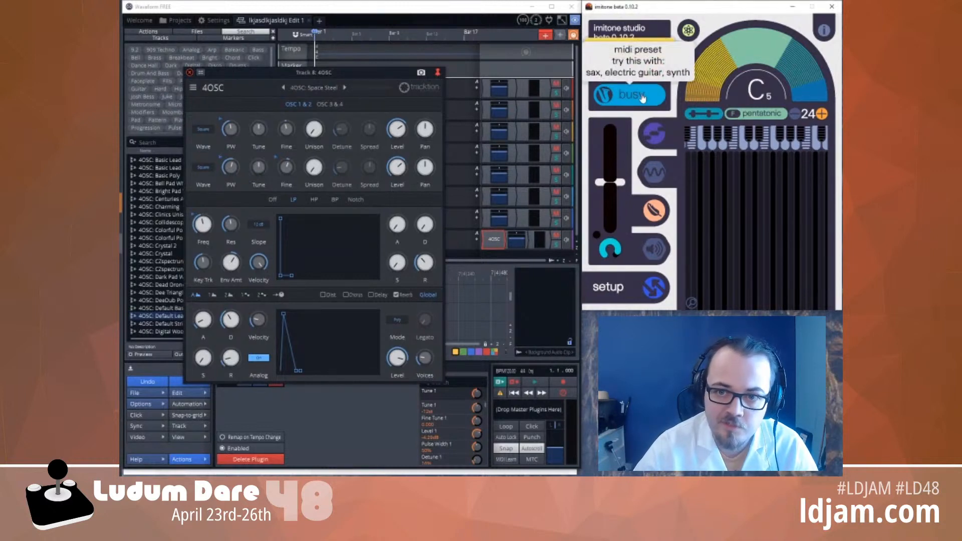
pyautogui.click(635, 110)
pyautogui.click(708, 177)
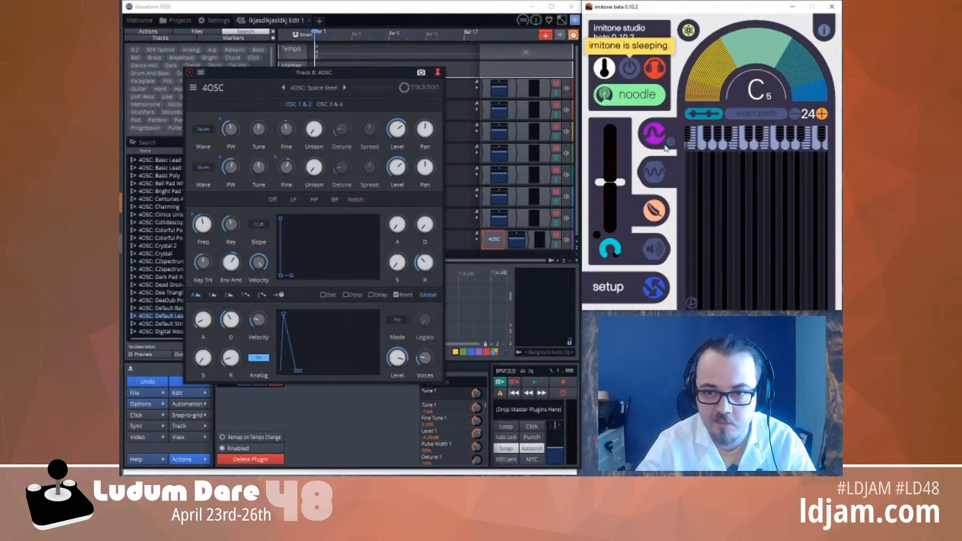
pyautogui.click(645, 99)
pyautogui.click(698, 117)
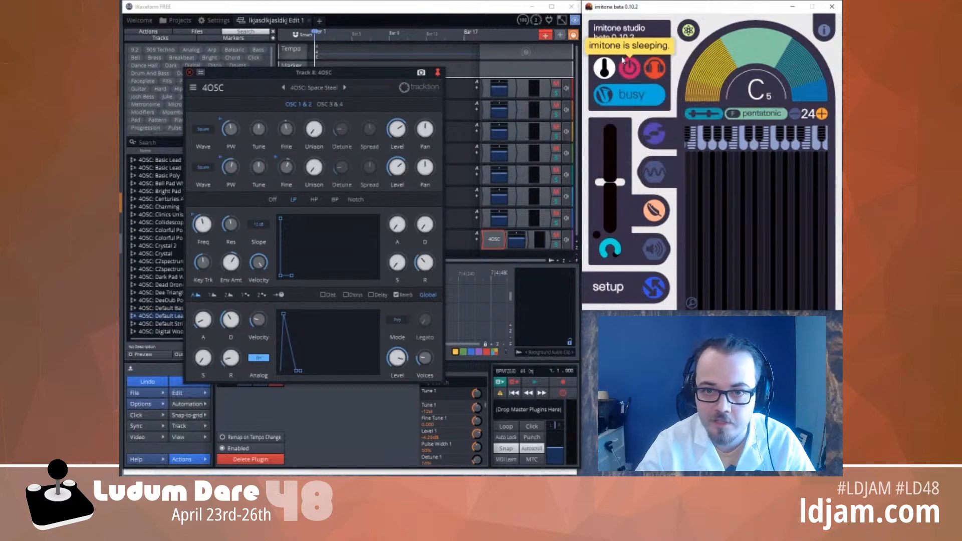
# Wake imitone, test the Space Steel sound by voice with the busy preset, and put imitone back to sleep
pyautogui.click(632, 70)
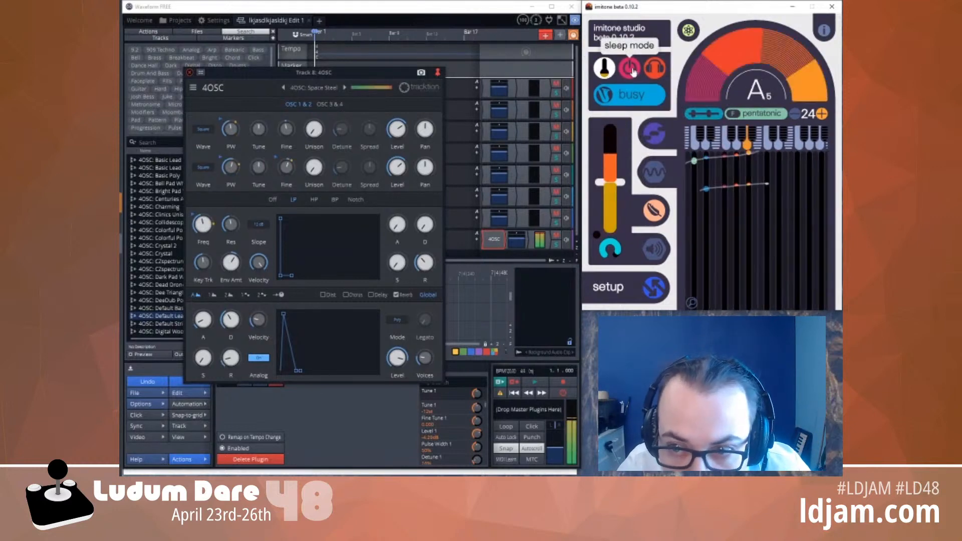
pyautogui.click(632, 71)
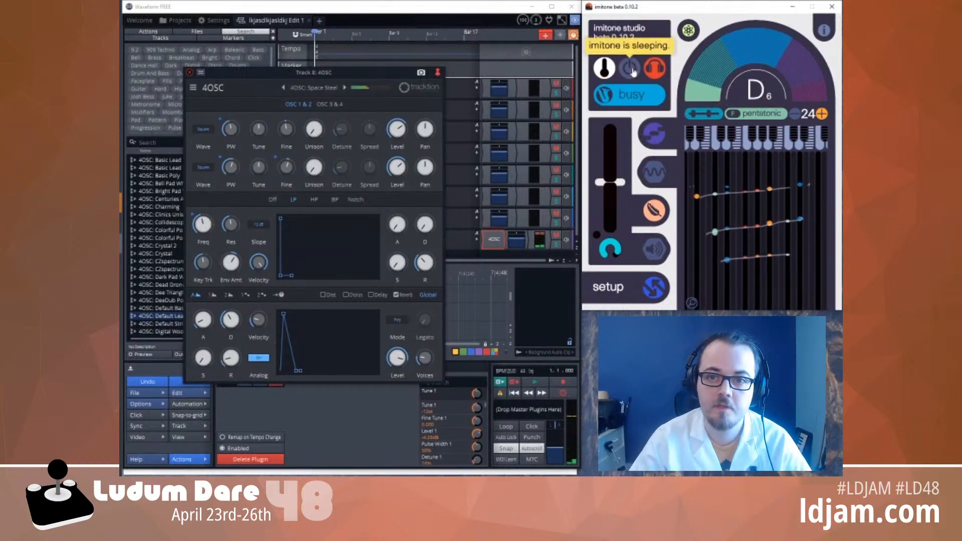
# Choose the winds preset in imitone, wake it for a voice test, and put it back to sleep
pyautogui.click(633, 95)
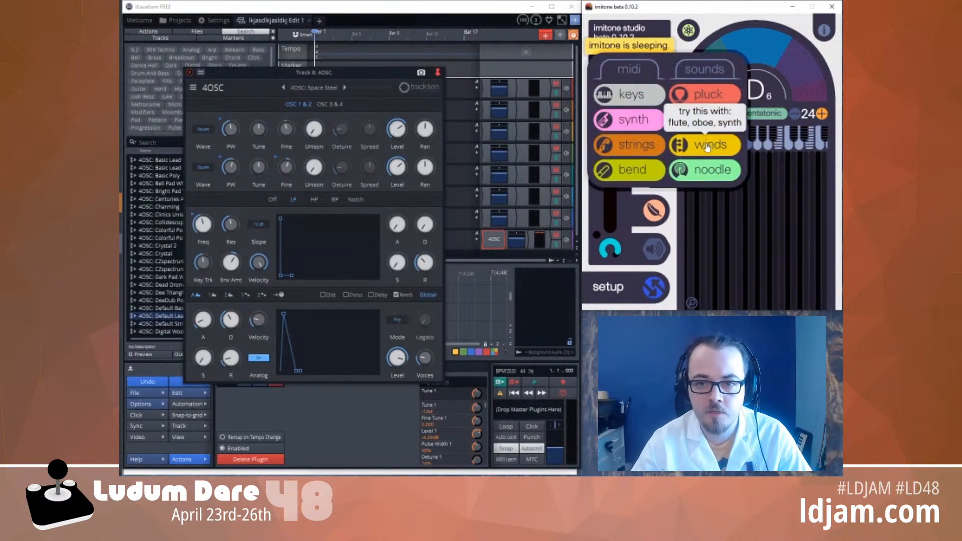
pyautogui.click(707, 146)
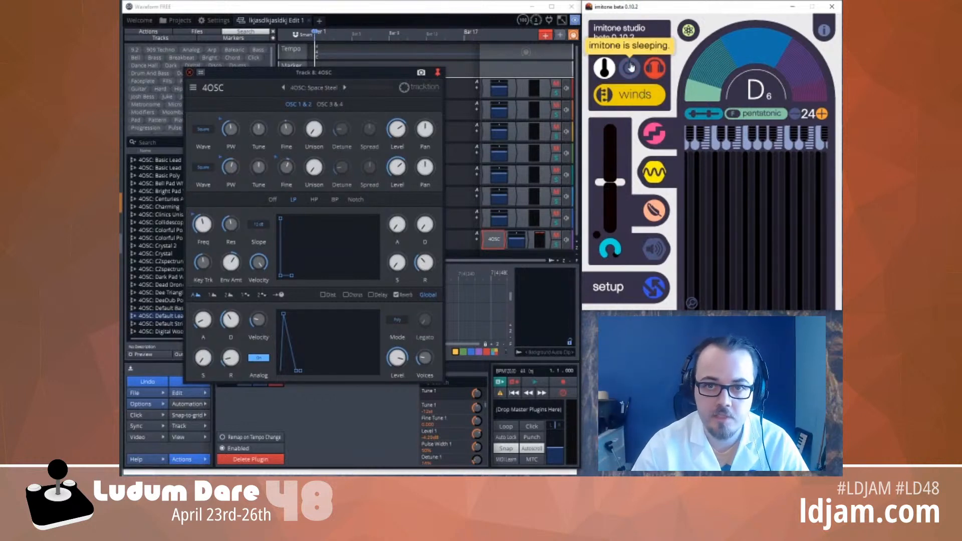
pyautogui.click(630, 66)
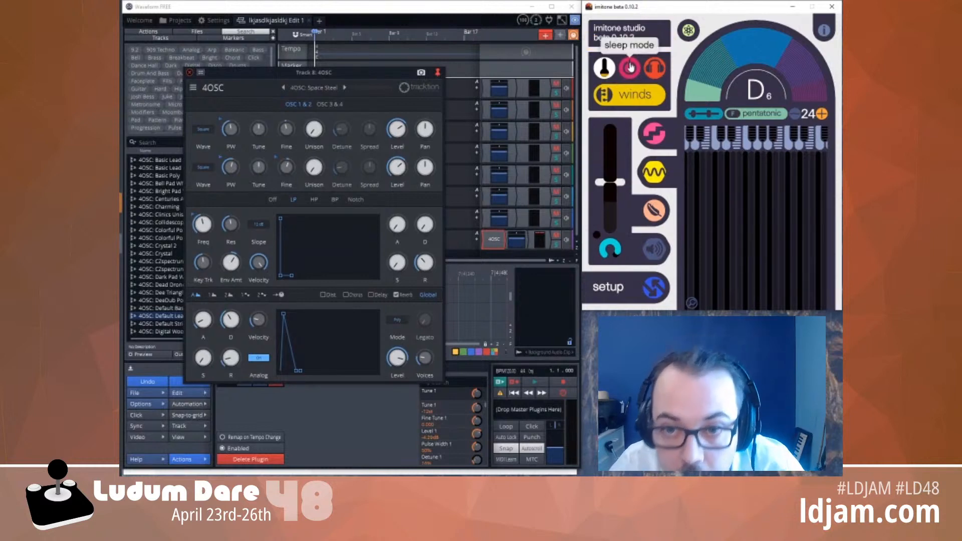
pyautogui.click(630, 67)
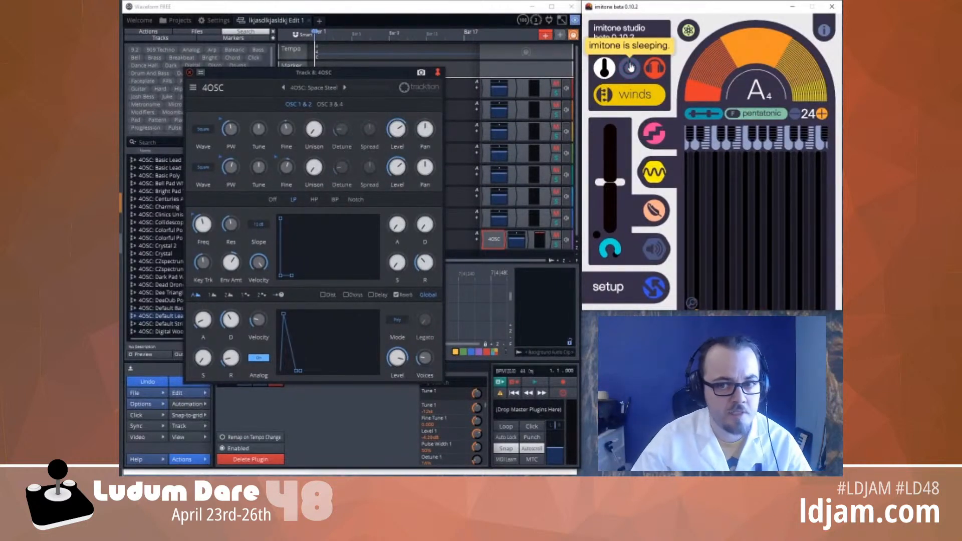
# Choose the noodle preset in imitone and check the MPE option in the 4OSC plugin's options
pyautogui.click(654, 99)
pyautogui.click(687, 173)
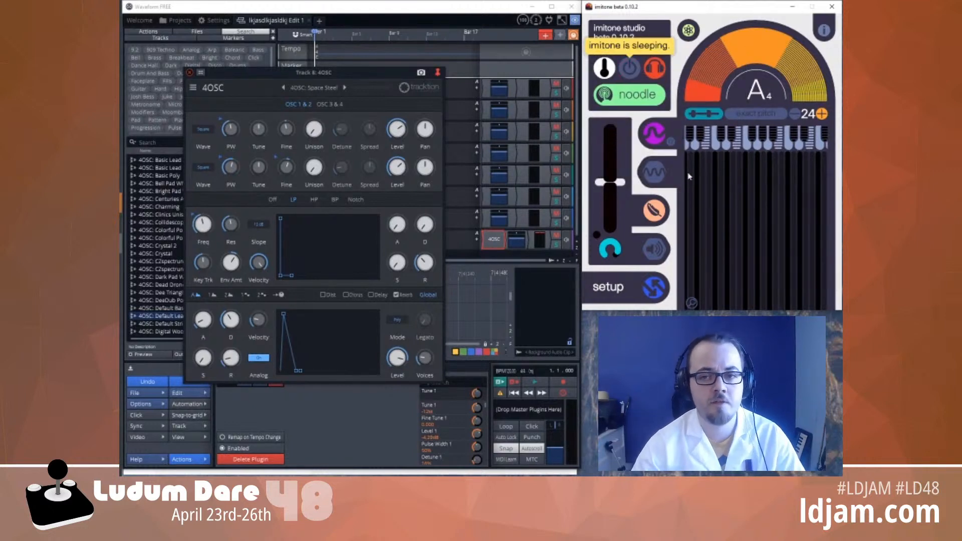
pyautogui.click(672, 145)
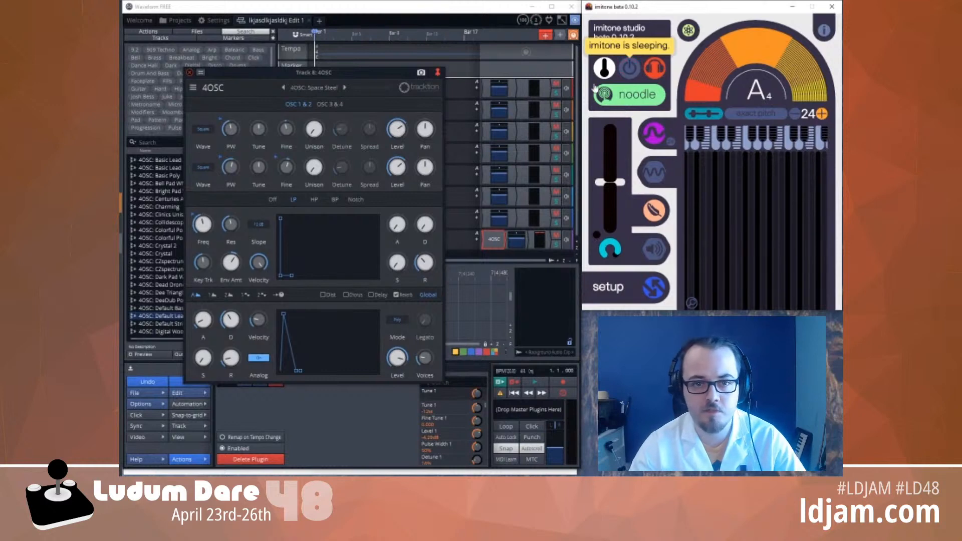
pyautogui.click(196, 89)
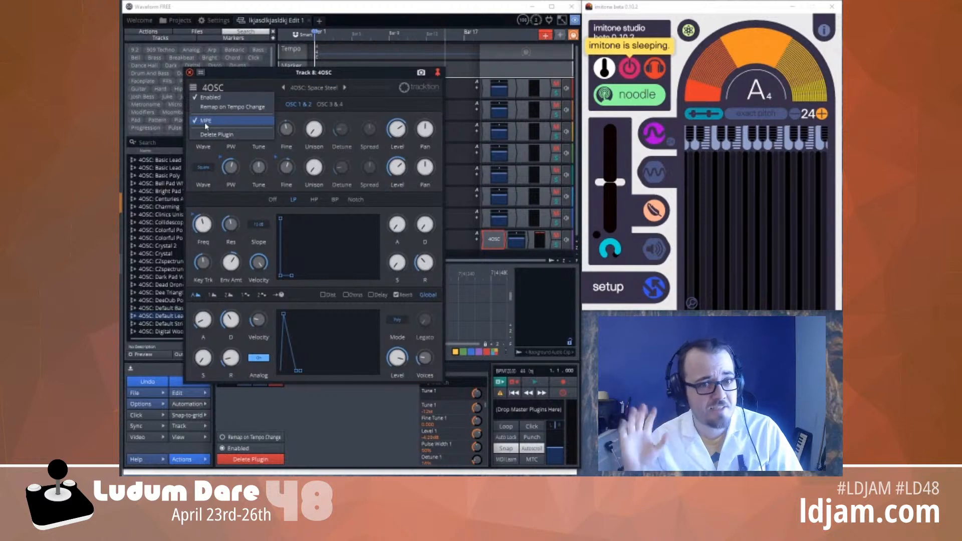
# Wake imitone, test the noodle preset by voice on the Space Steel sound, and put imitone back to sleep
pyautogui.click(630, 70)
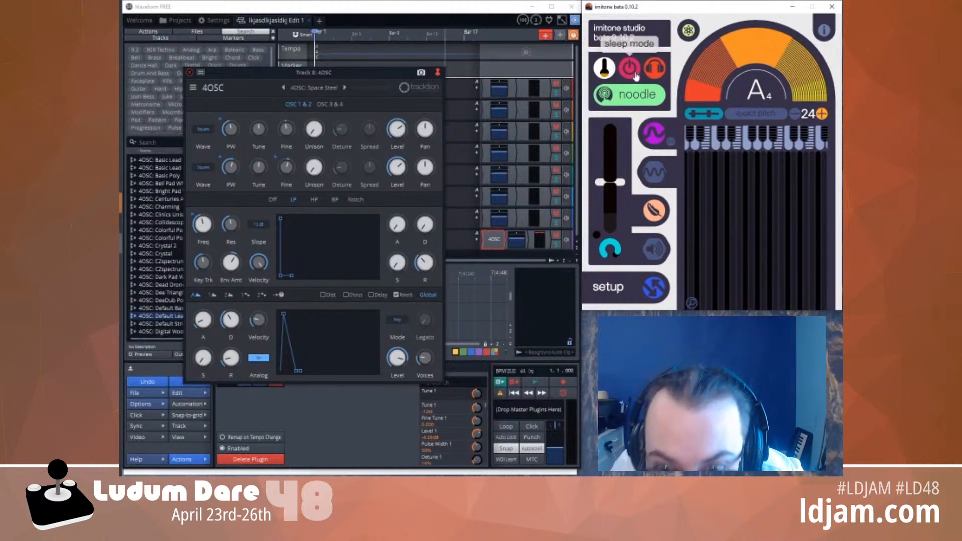
pyautogui.click(634, 75)
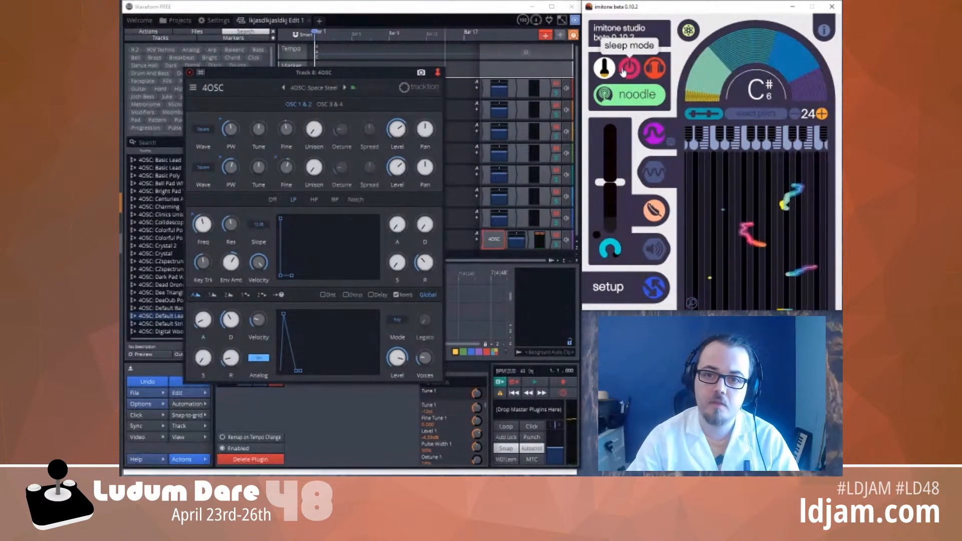
pyautogui.click(626, 70)
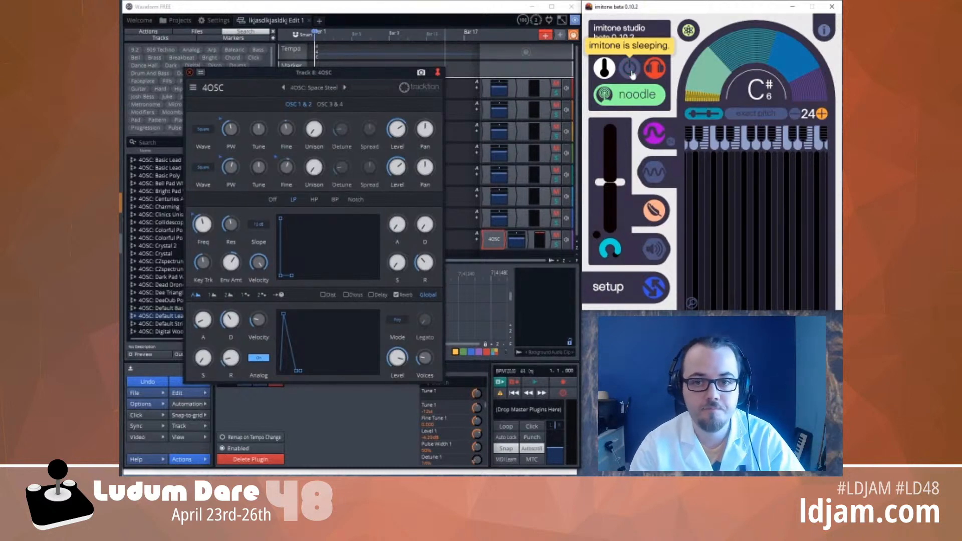
# Switch imitone to attack mode for sudden sounds, wake it, and lower its pitch shift to 0
pyautogui.click(645, 97)
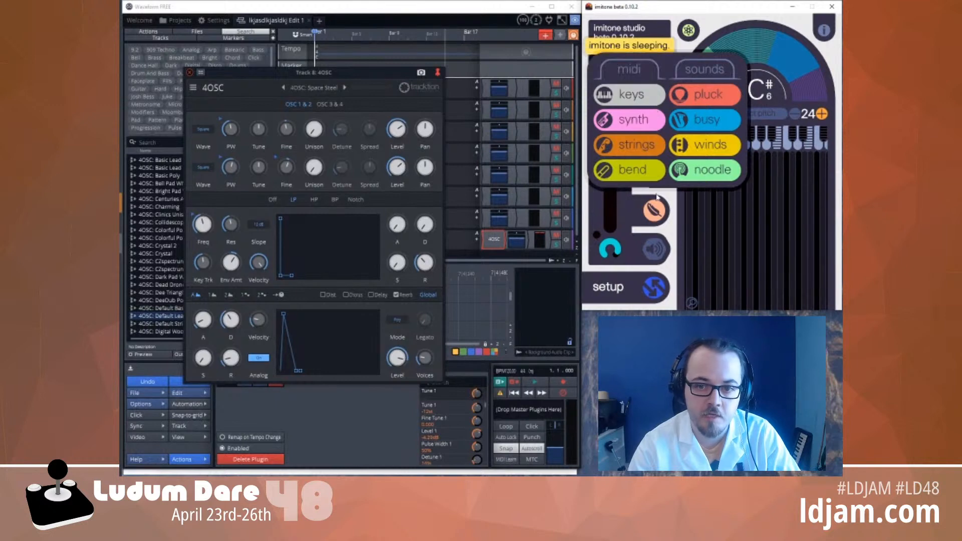
pyautogui.click(672, 200)
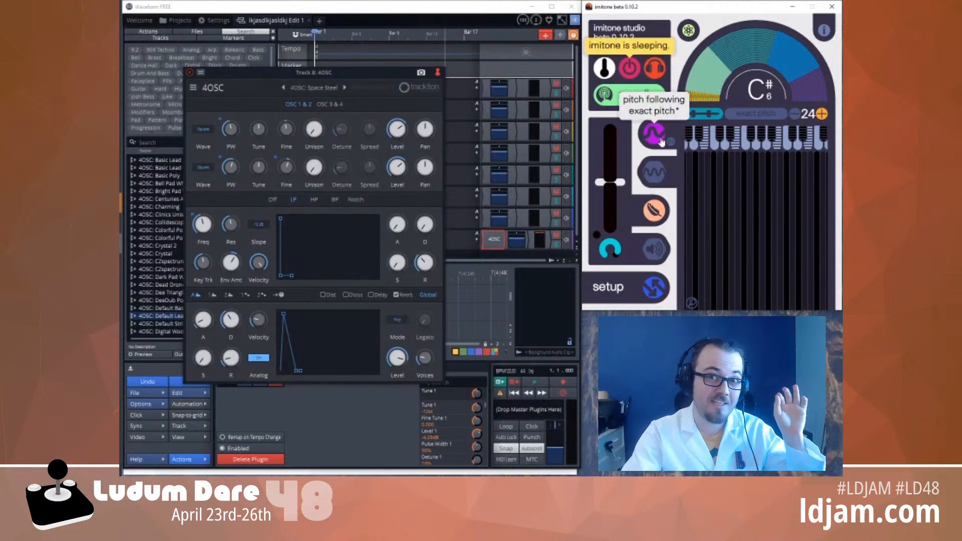
pyautogui.click(657, 213)
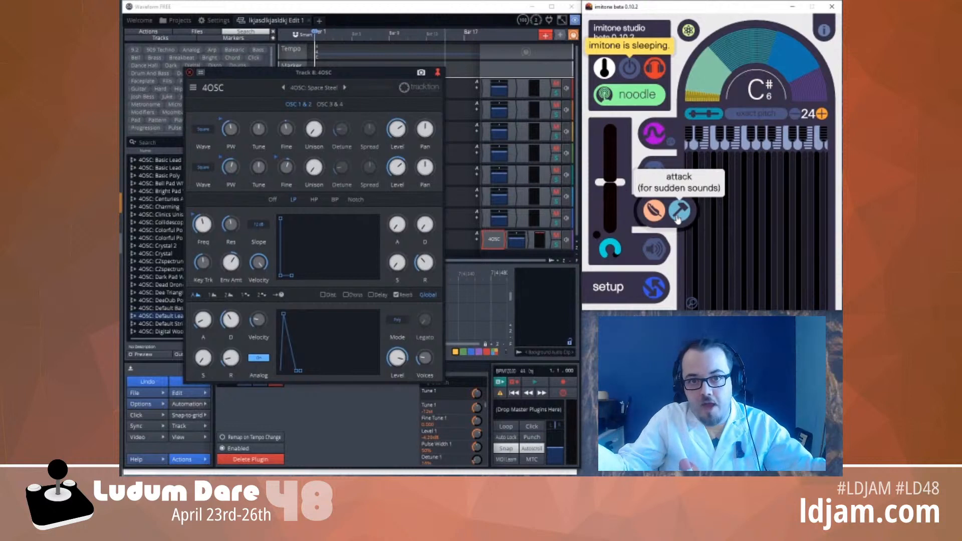
pyautogui.click(678, 213)
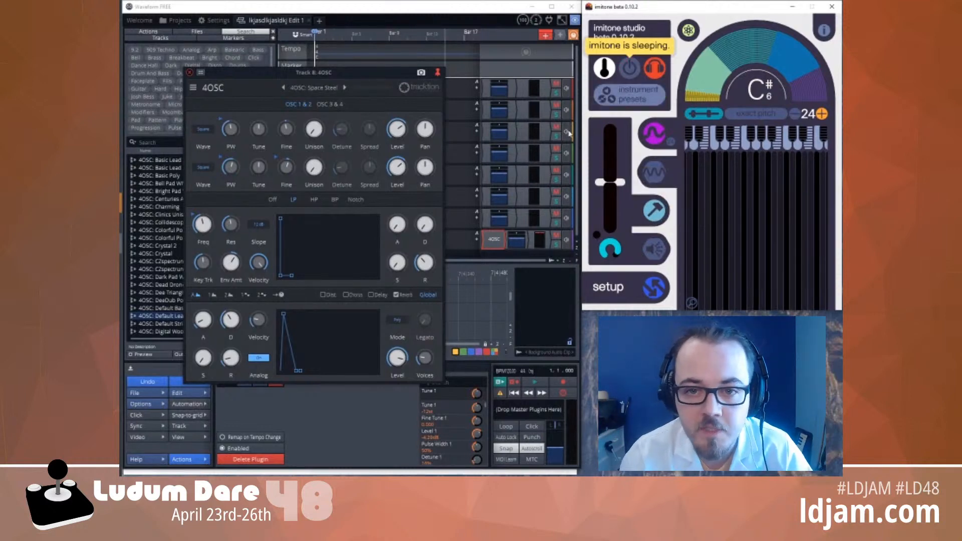
pyautogui.click(633, 75)
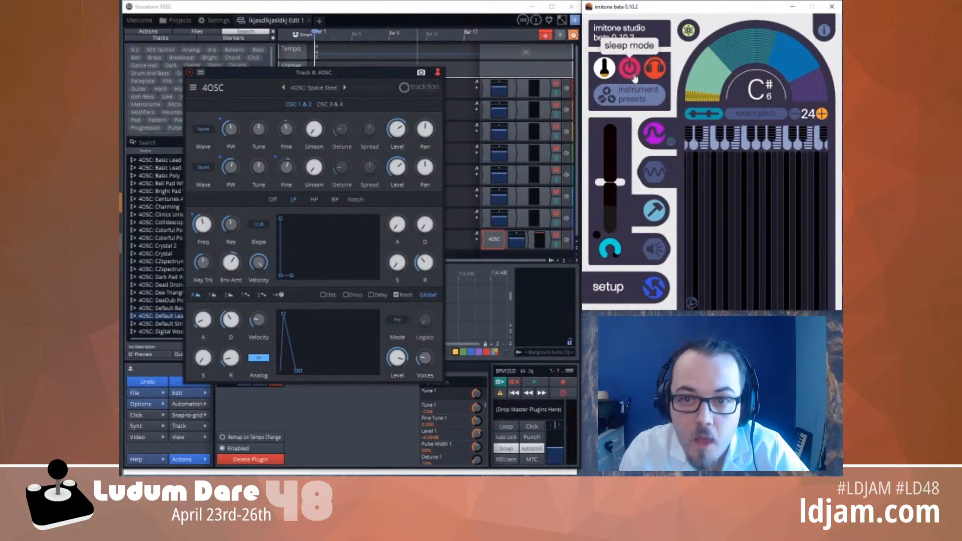
pyautogui.click(797, 114)
pyautogui.click(797, 115)
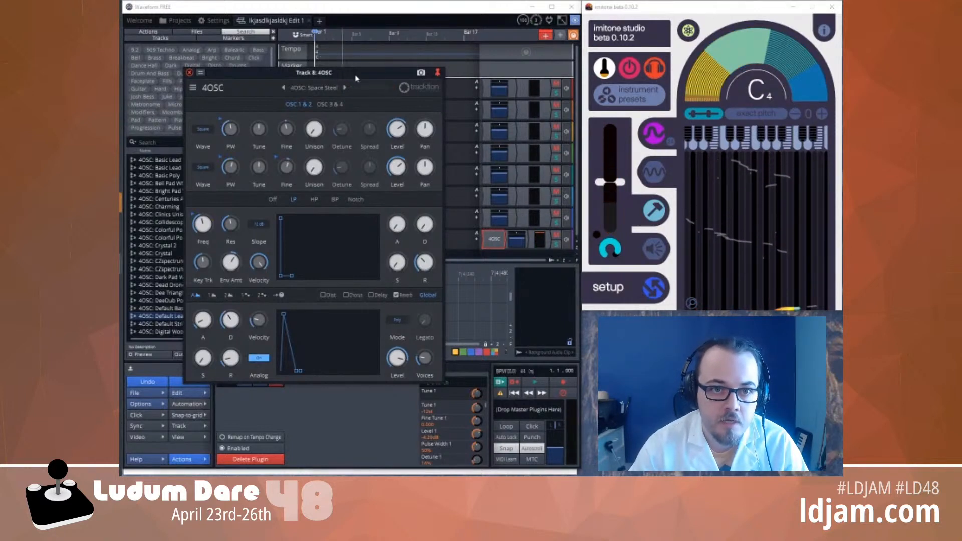
# Close the 4OSC window and collapse Waveform's enlarged menu and transport area
pyautogui.moveTo(355, 73); pyautogui.dragTo(305, 51)
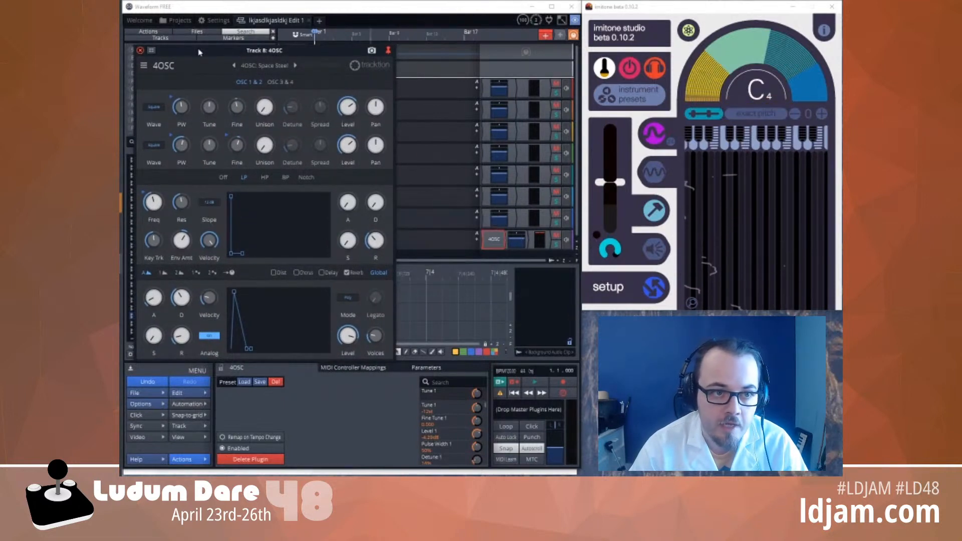
pyautogui.click(140, 51)
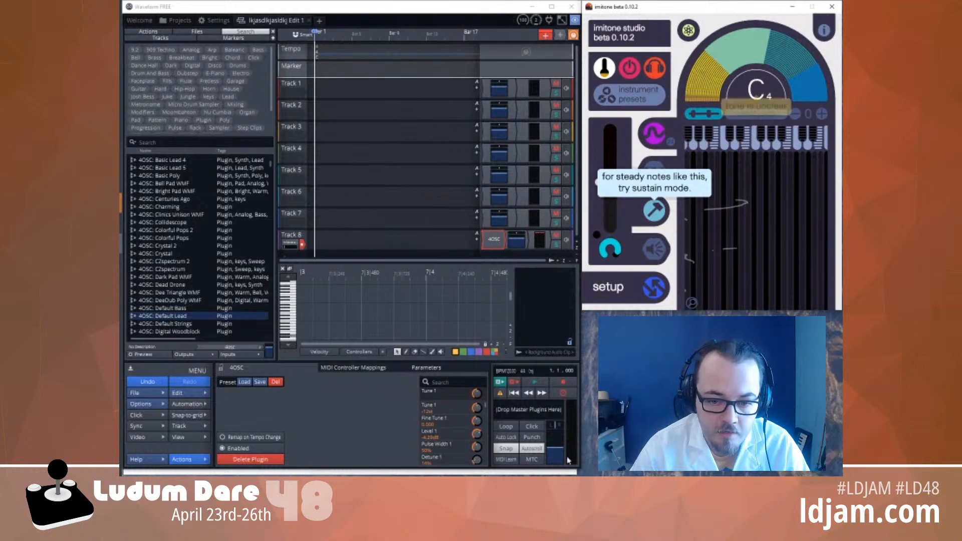
pyautogui.click(134, 370)
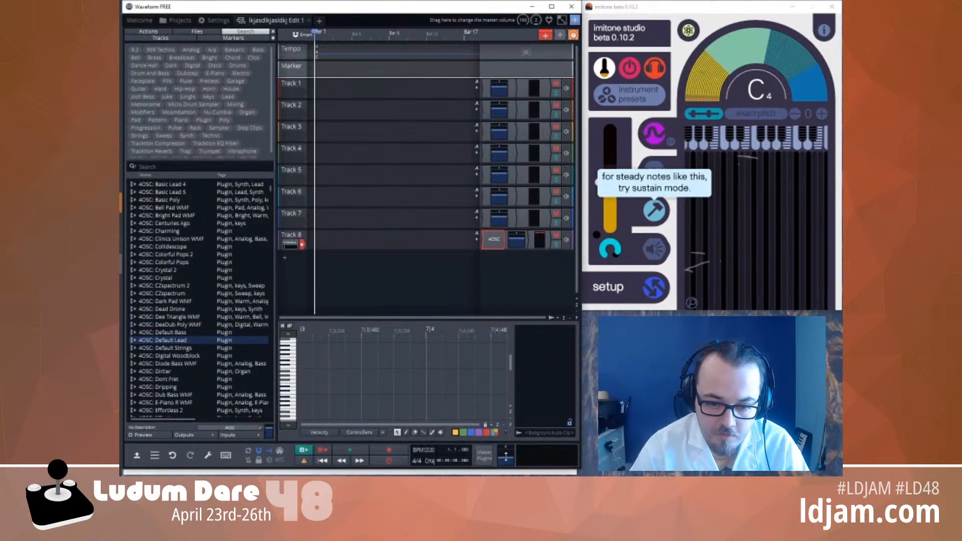
# Raise Waveform's master volume and voice-test a pitch shift of -12 before returning imitone's shift to 0
pyautogui.moveTo(506, 455)
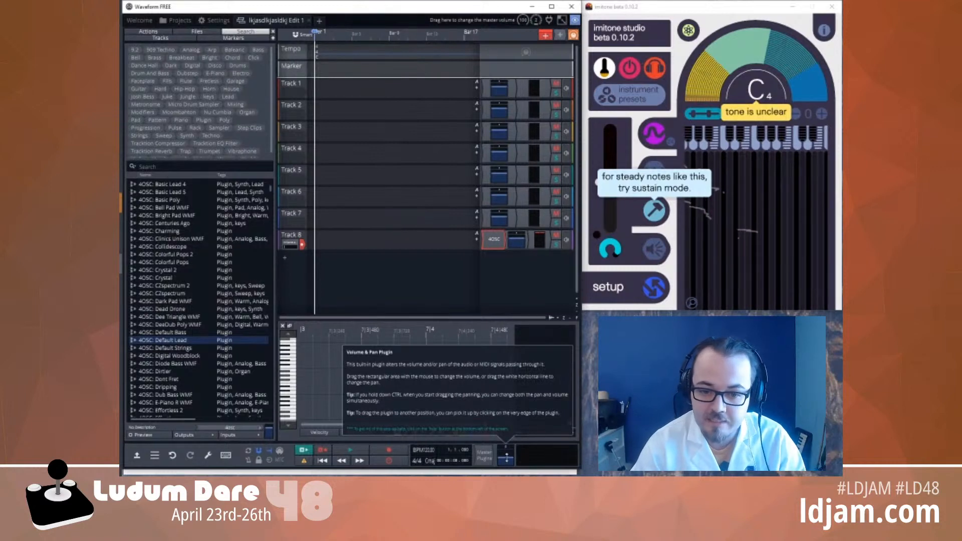
pyautogui.moveTo(506, 455); pyautogui.dragTo(510, 384)
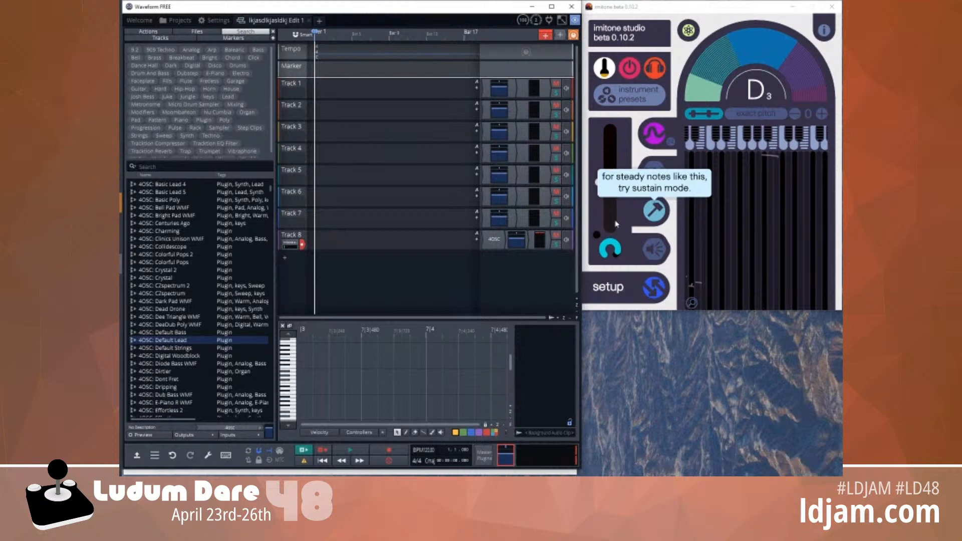
pyautogui.click(795, 114)
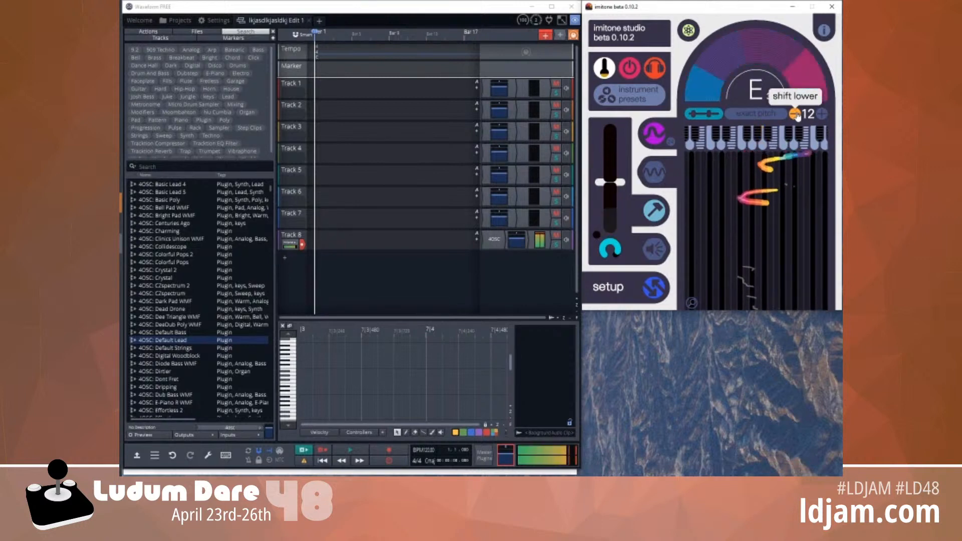
pyautogui.click(506, 455)
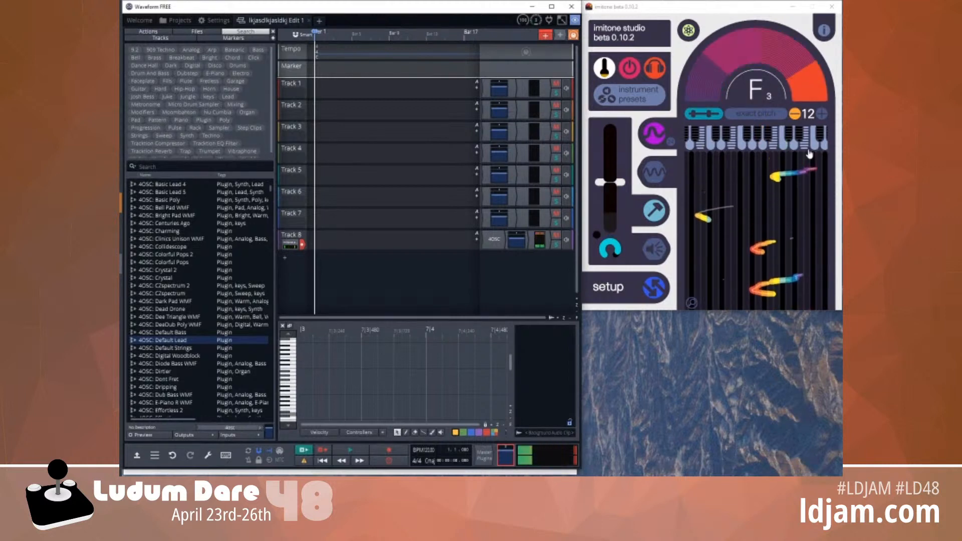
pyautogui.click(822, 115)
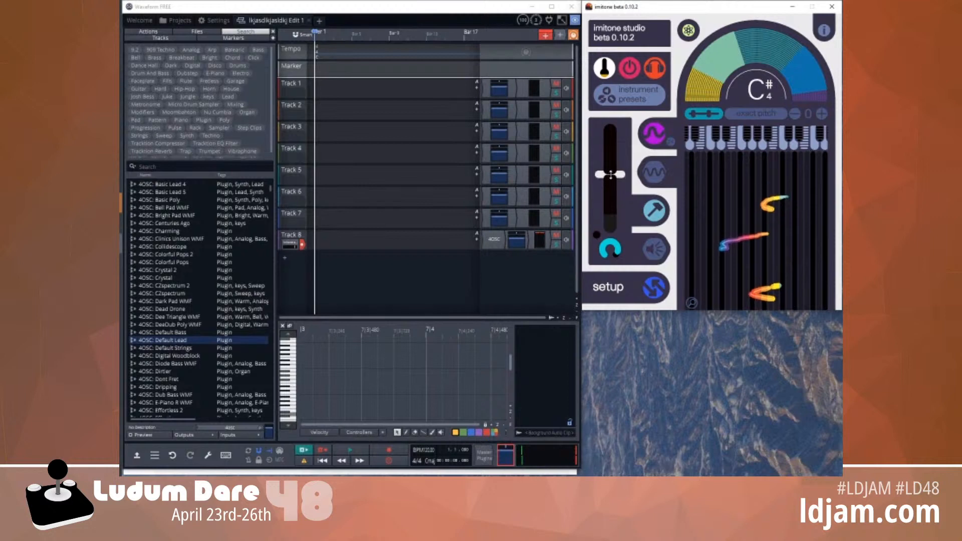
# Settle imitone's gate volume at about -45 dB through voice tests, and raise the pitch shift to 12
pyautogui.moveTo(606, 178); pyautogui.dragTo(607, 174)
pyautogui.click(627, 71)
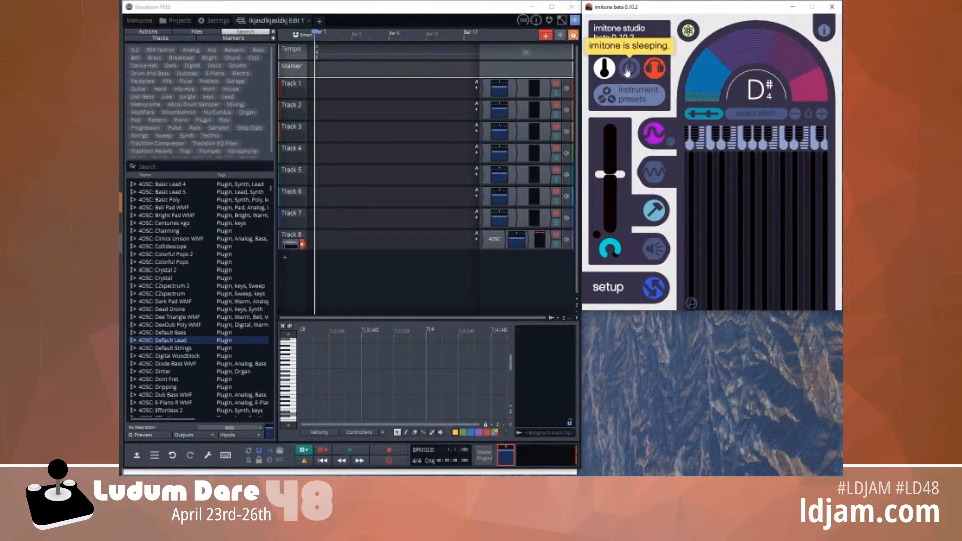
pyautogui.moveTo(609, 172)
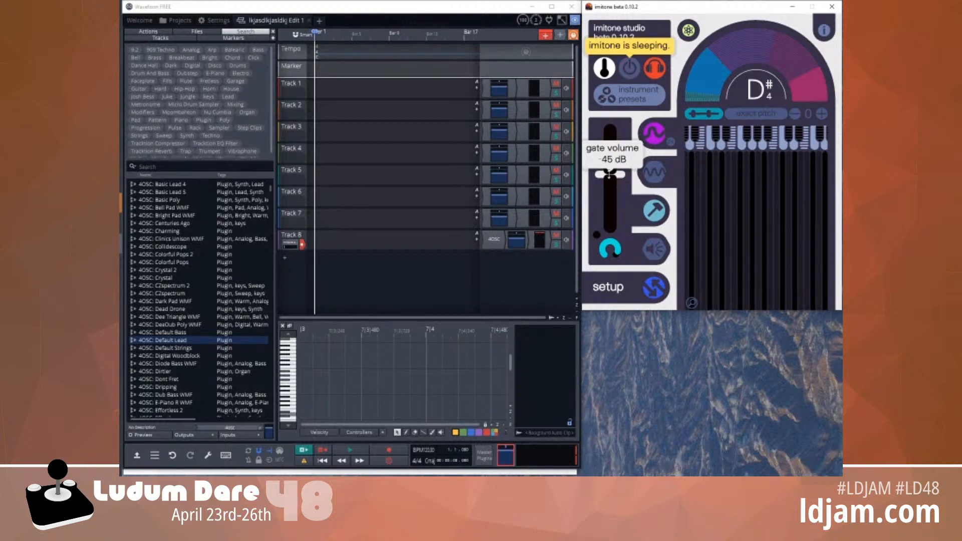
pyautogui.moveTo(610, 172); pyautogui.dragTo(609, 187)
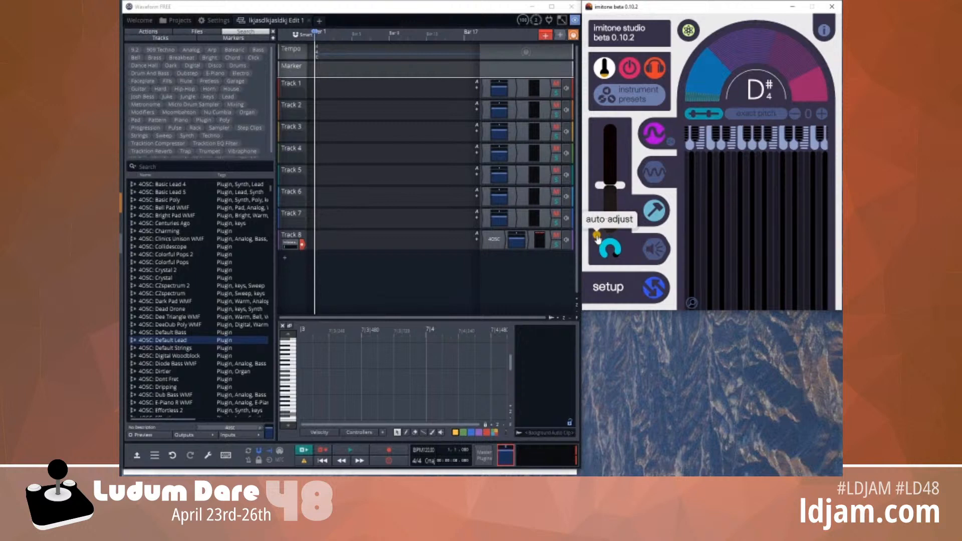
pyautogui.click(631, 66)
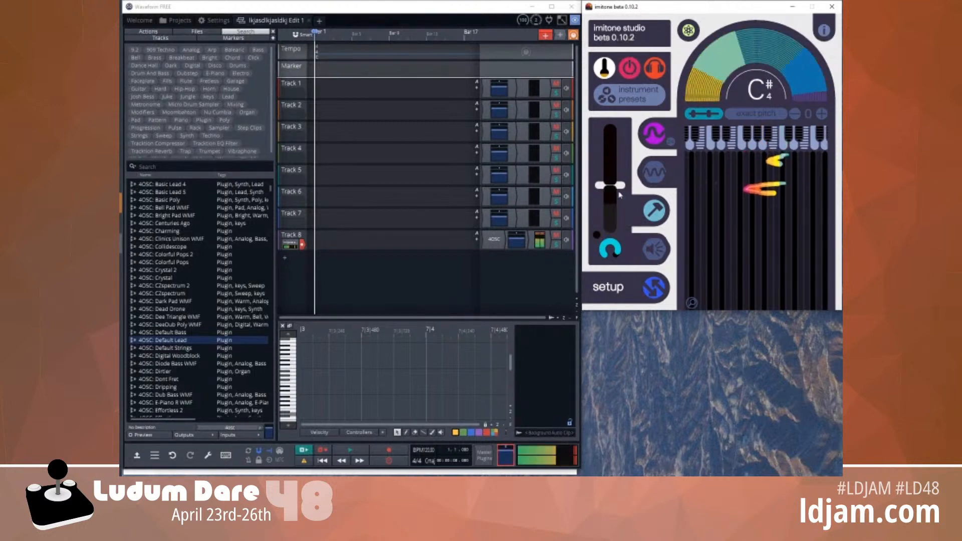
pyautogui.moveTo(616, 185); pyautogui.dragTo(617, 173)
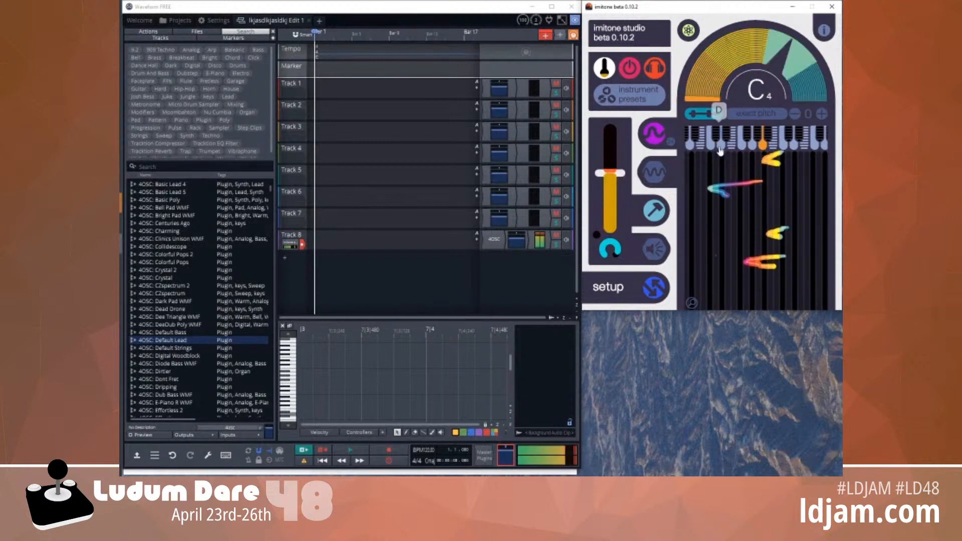
pyautogui.click(825, 114)
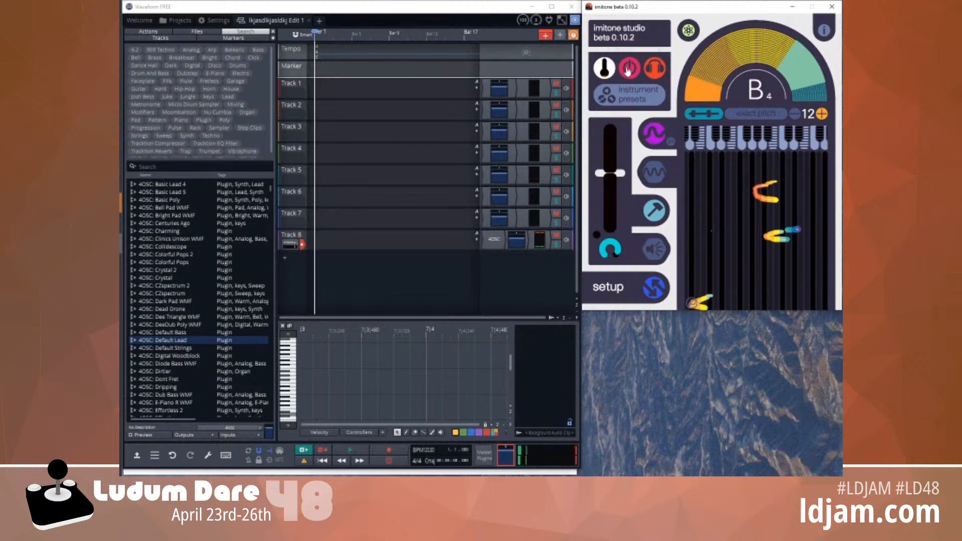
pyautogui.click(629, 68)
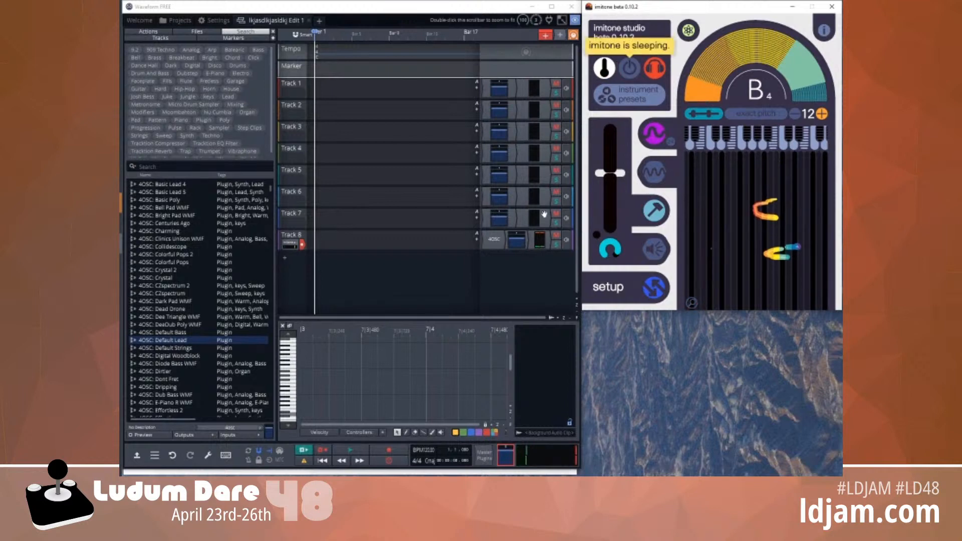
# Open the 4OSC synth on Track 8 and show its reverb settings, keeping the reverb enabled
pyautogui.doubleClick(494, 244)
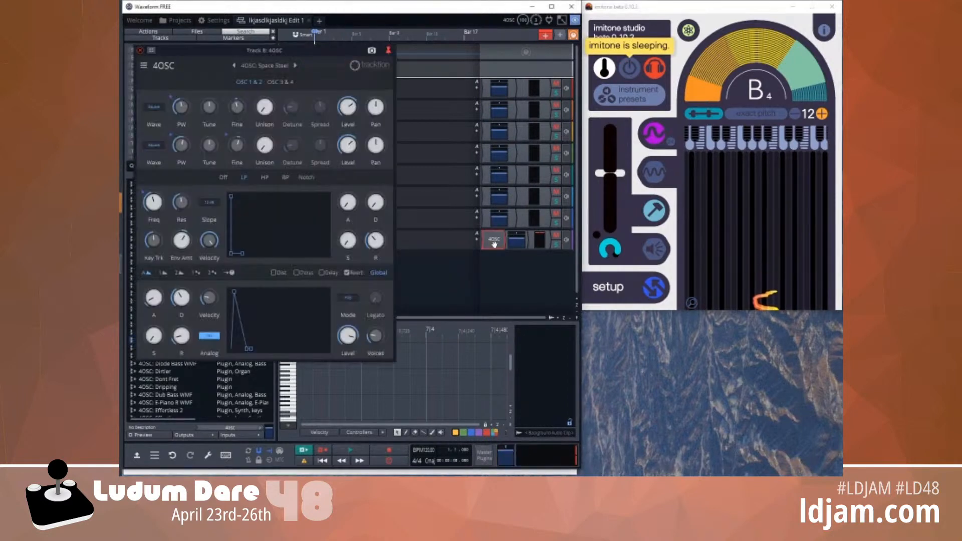
pyautogui.click(349, 275)
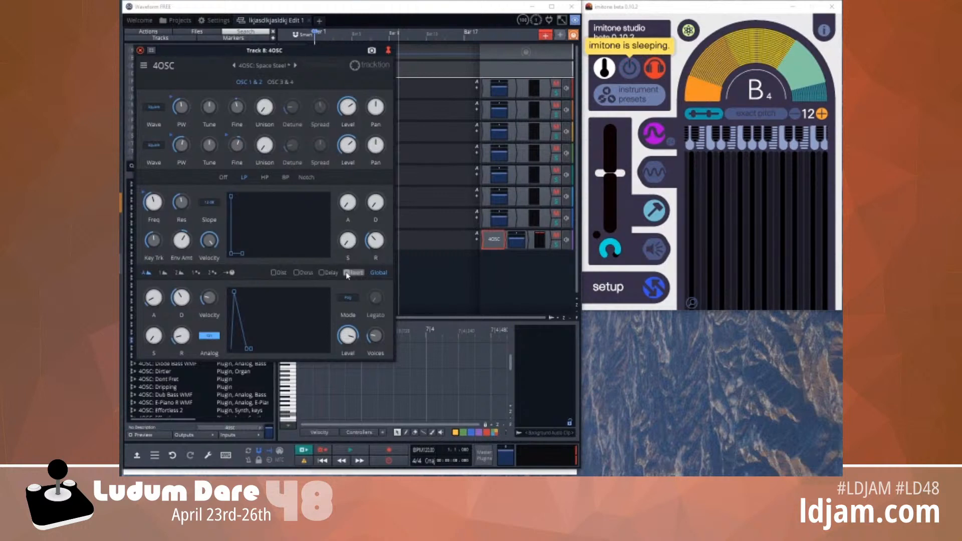
pyautogui.click(356, 273)
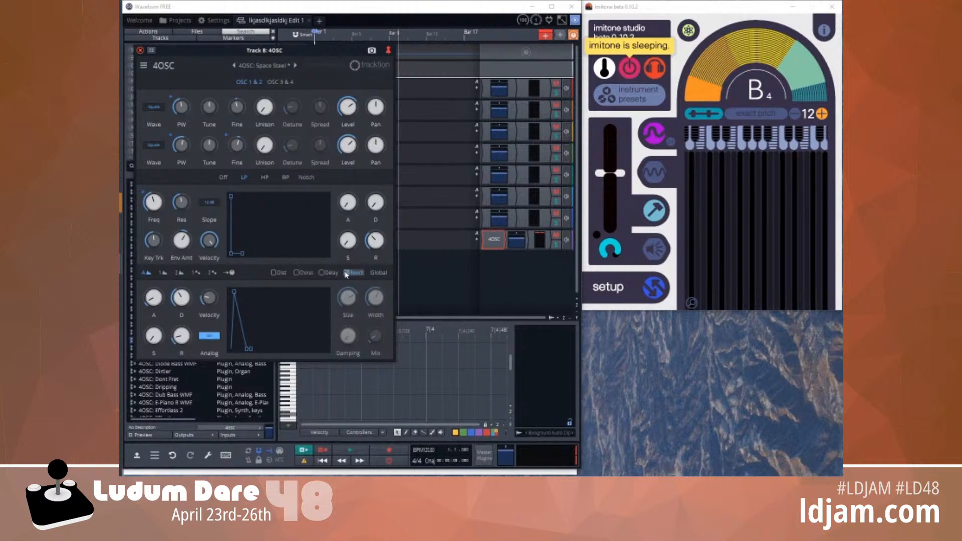
pyautogui.click(346, 273)
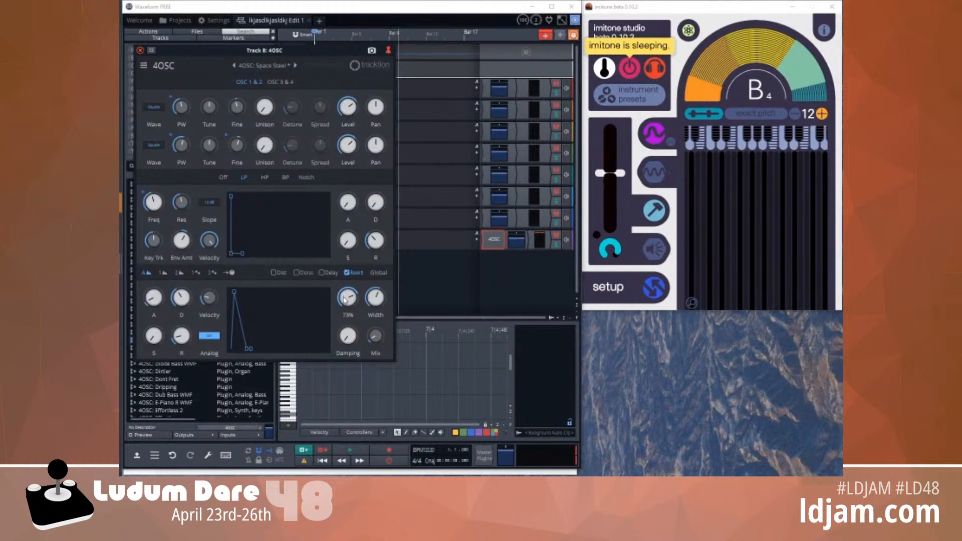
# Voice-test a smaller reverb size with imitone awake, turn off the 4OSC reverb, and put imitone back to sleep
pyautogui.click(628, 70)
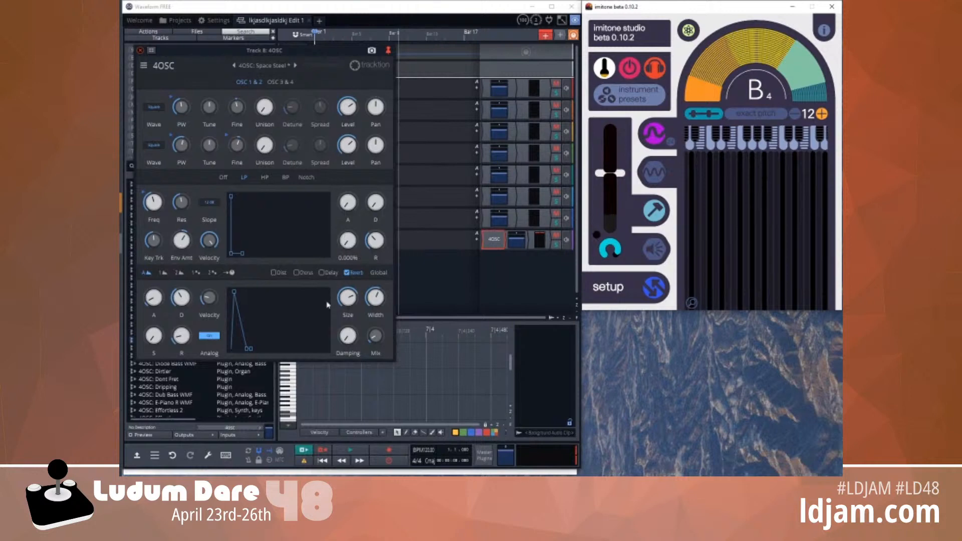
pyautogui.moveTo(351, 299); pyautogui.dragTo(382, 338)
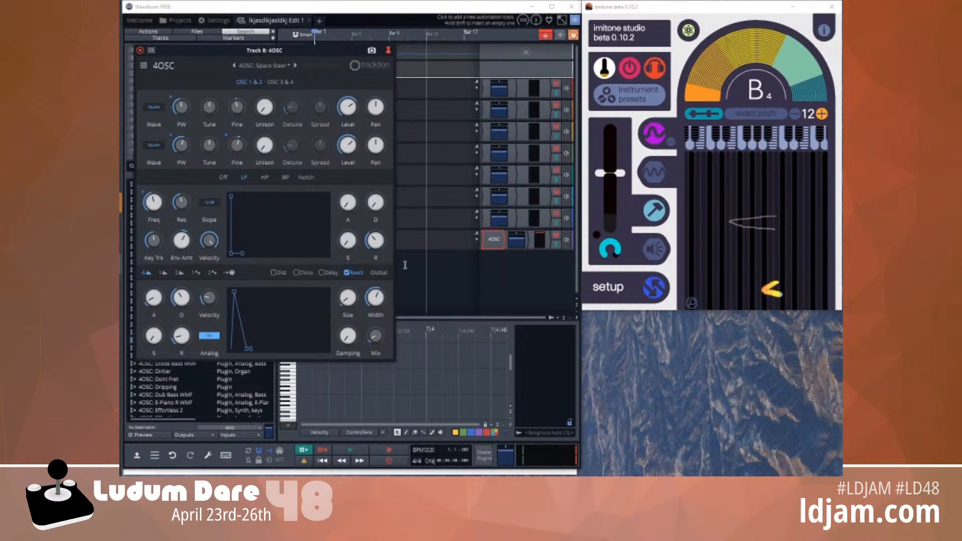
pyautogui.click(346, 272)
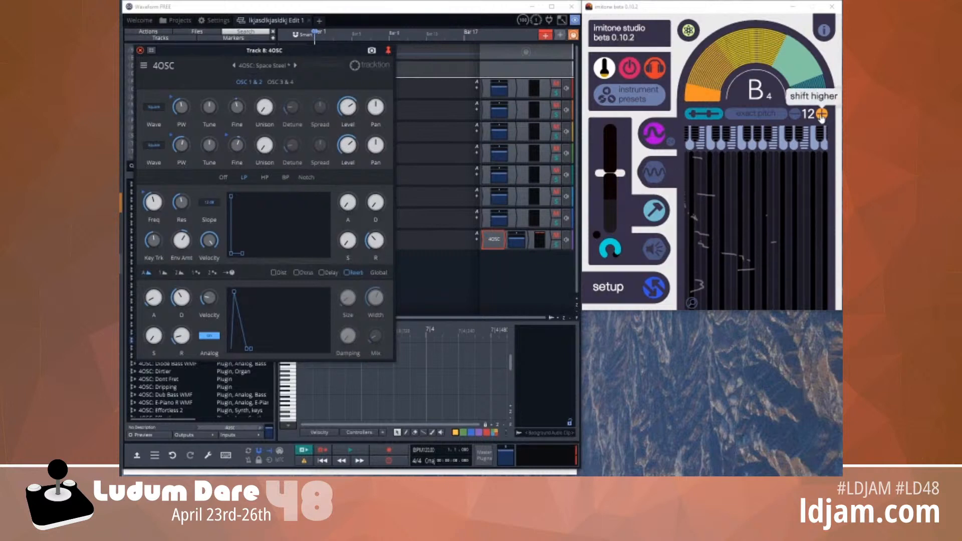
pyautogui.click(626, 69)
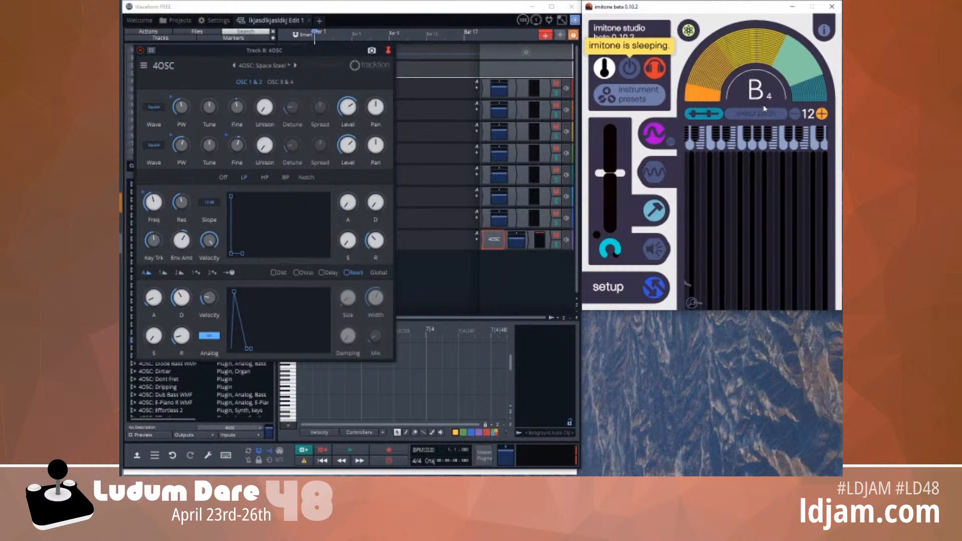
# Wake imitone and voice-test a pitch shift of 24 before returning the shift to 12
pyautogui.click(635, 70)
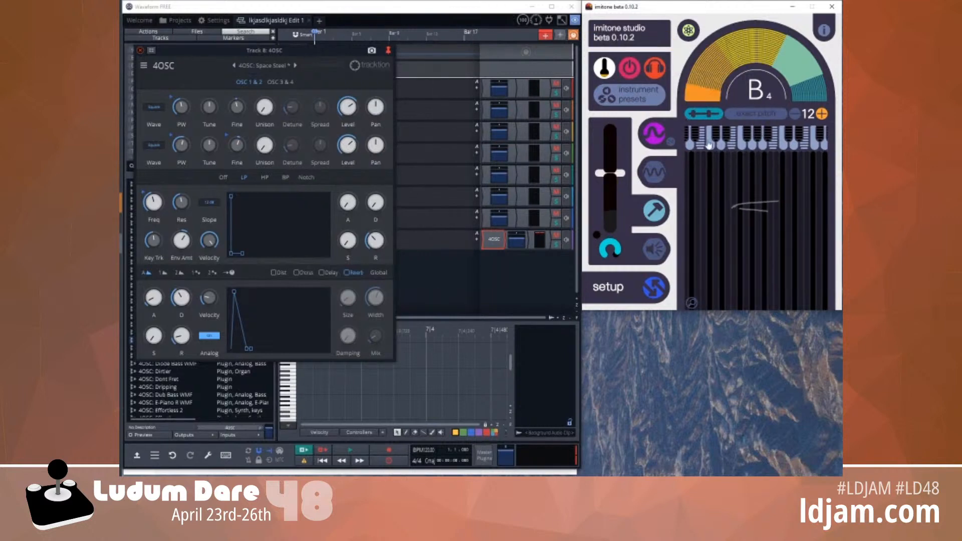
pyautogui.click(821, 114)
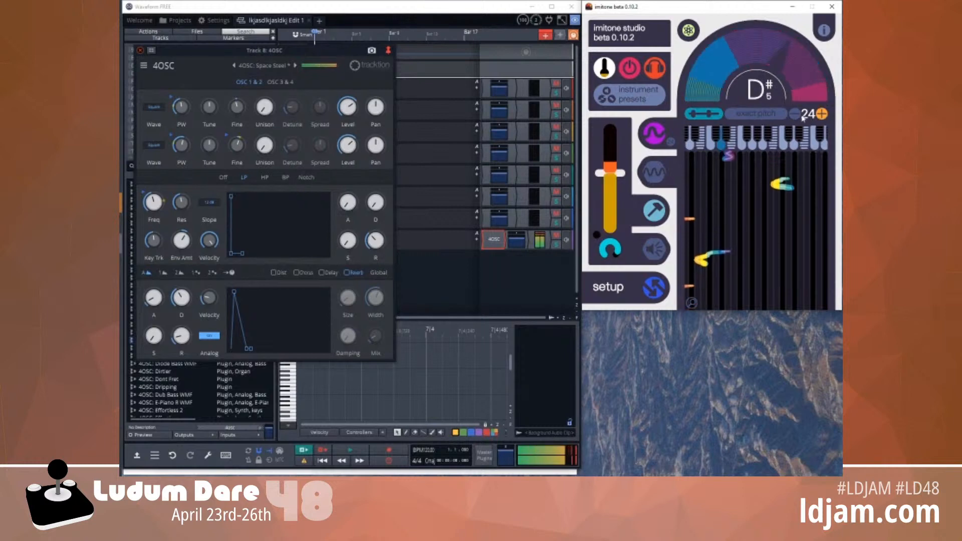
pyautogui.click(798, 116)
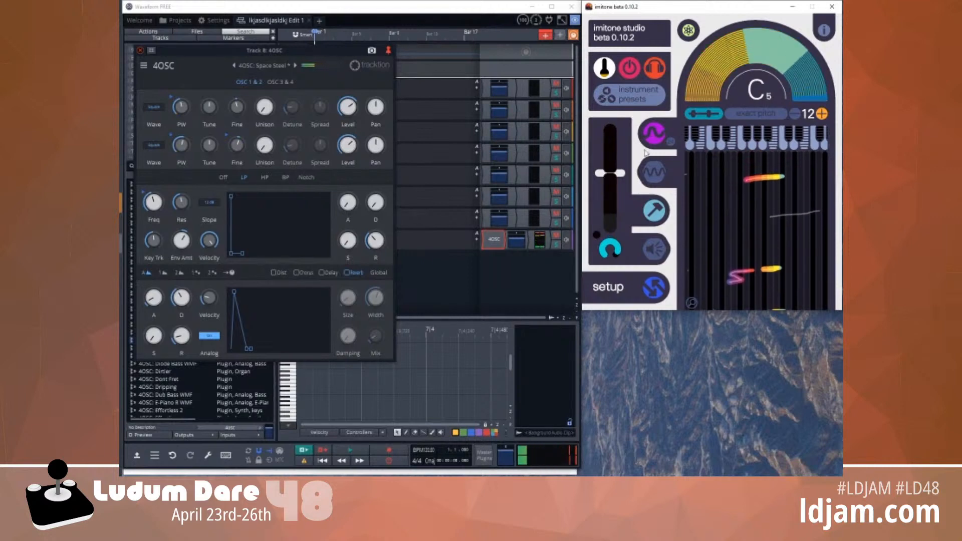
# Voice-test a lower imitone volume threshold, raise it back to its earlier level, and put imitone to sleep
pyautogui.moveTo(610, 173); pyautogui.dragTo(611, 184)
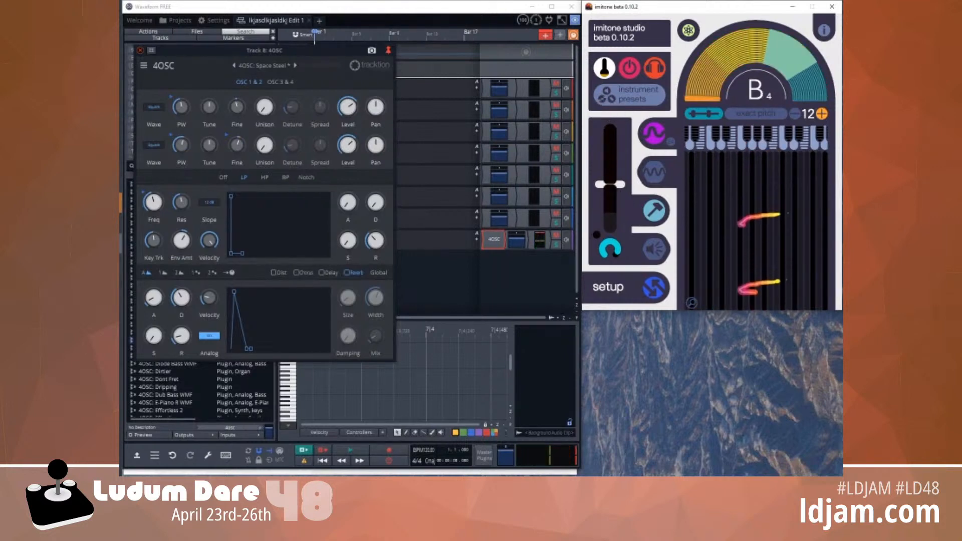
pyautogui.click(787, 345)
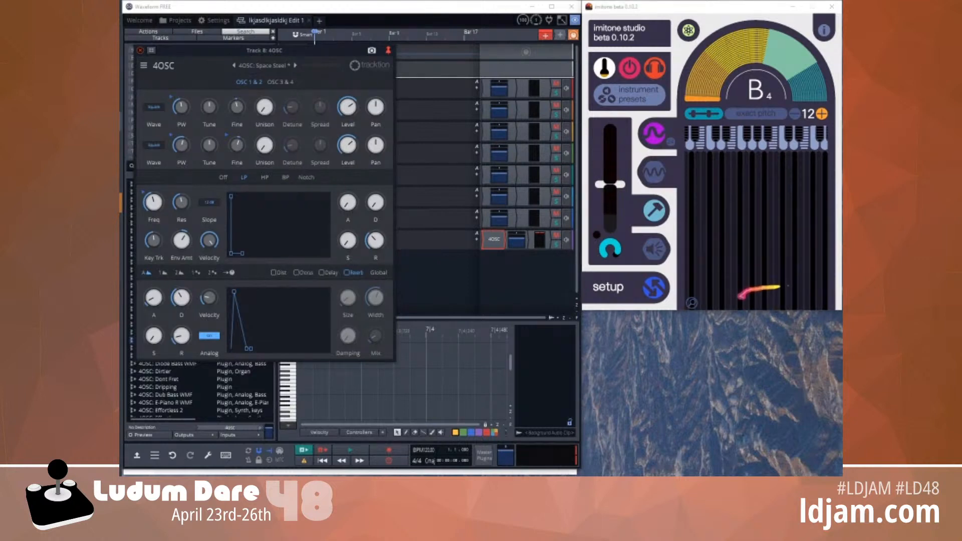
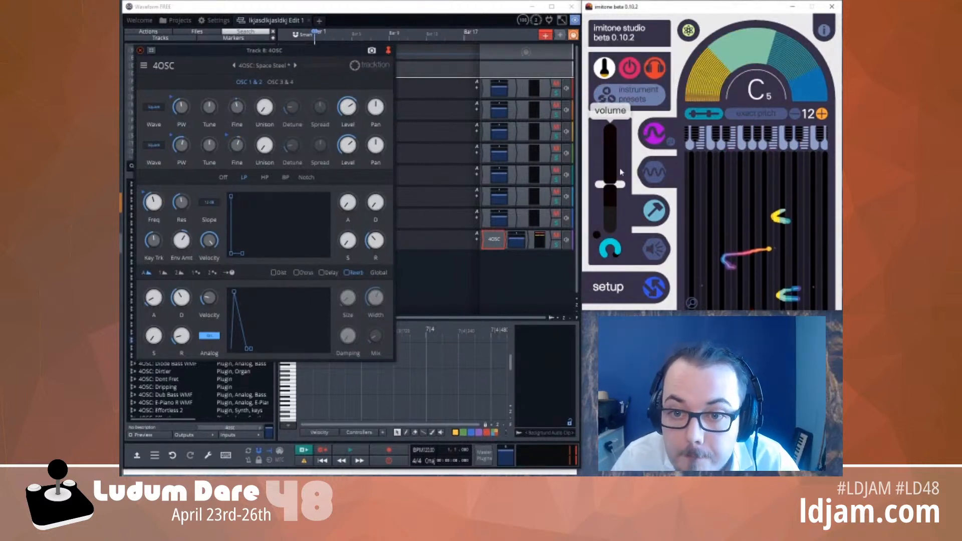
pyautogui.moveTo(612, 181); pyautogui.dragTo(612, 171)
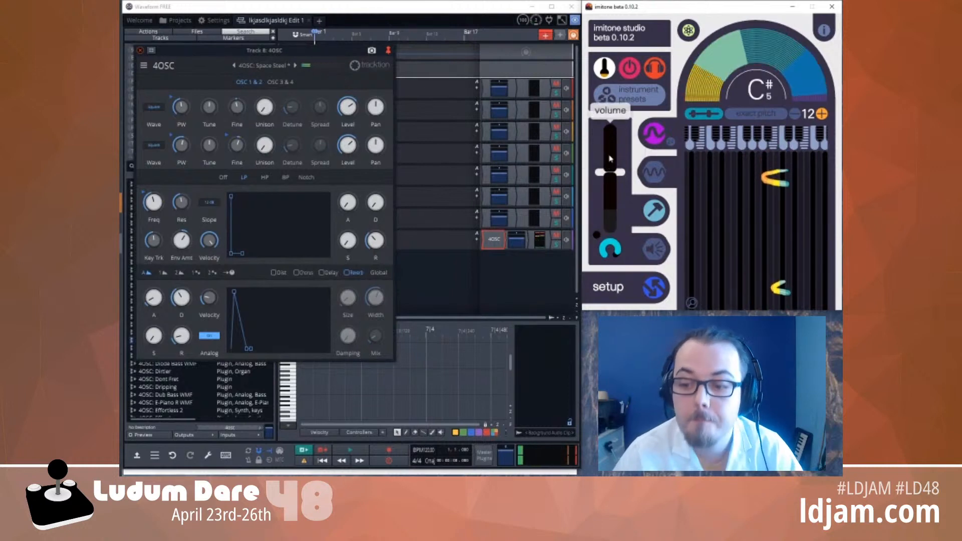
pyautogui.click(628, 69)
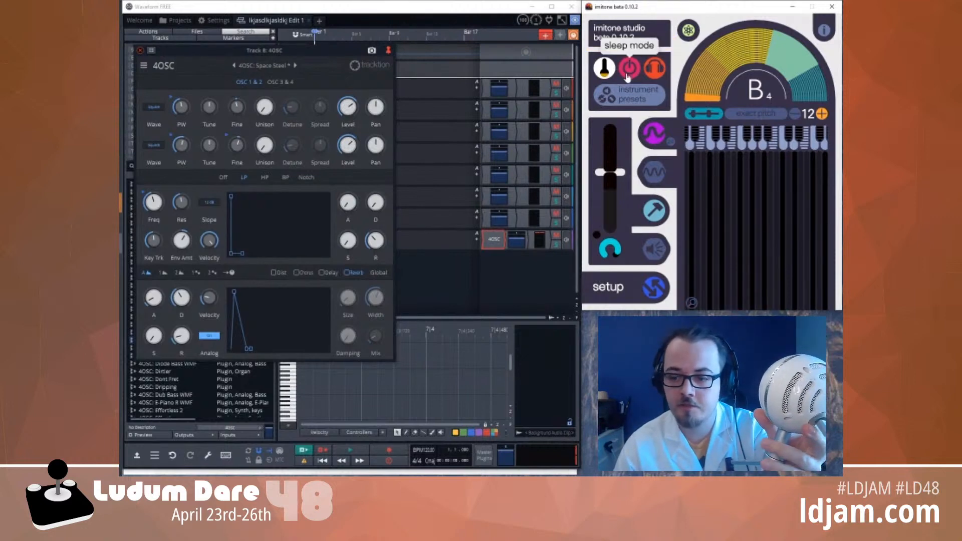
pyautogui.click(629, 73)
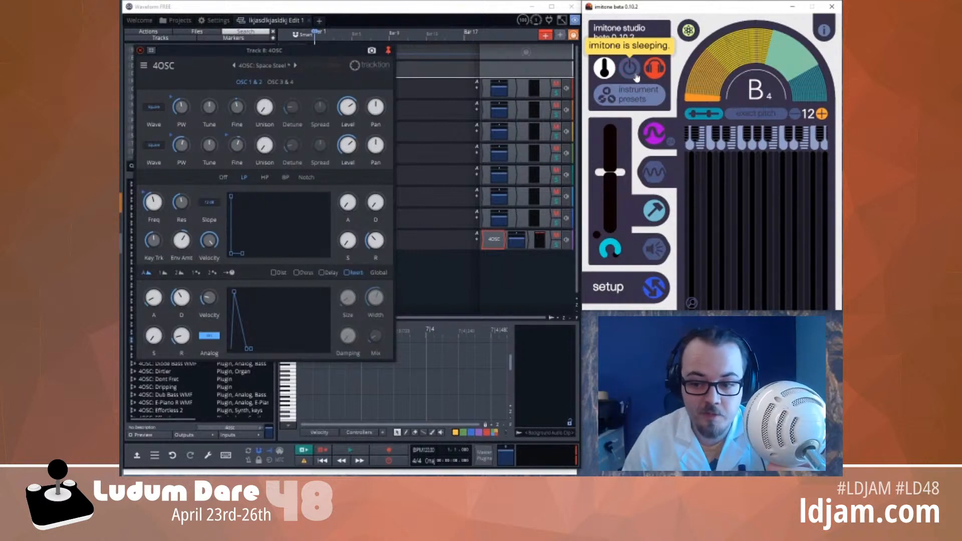
pyautogui.click(634, 74)
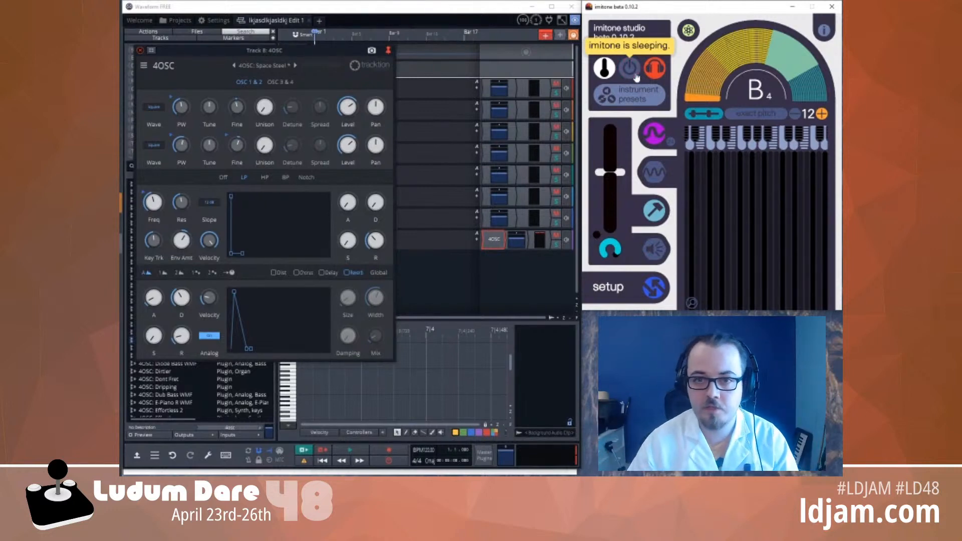
# Switch to the YouTube imitone tutorials playlist, skim "imitone Tips for Sound Clarity" to about 3:47, and close its tab
pyautogui.moveTo(122, 203)
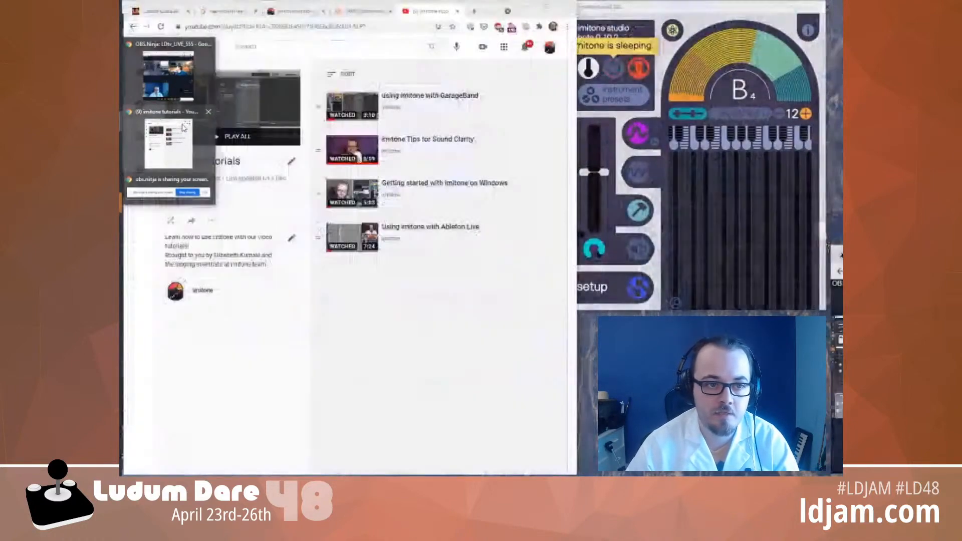
pyautogui.click(183, 129)
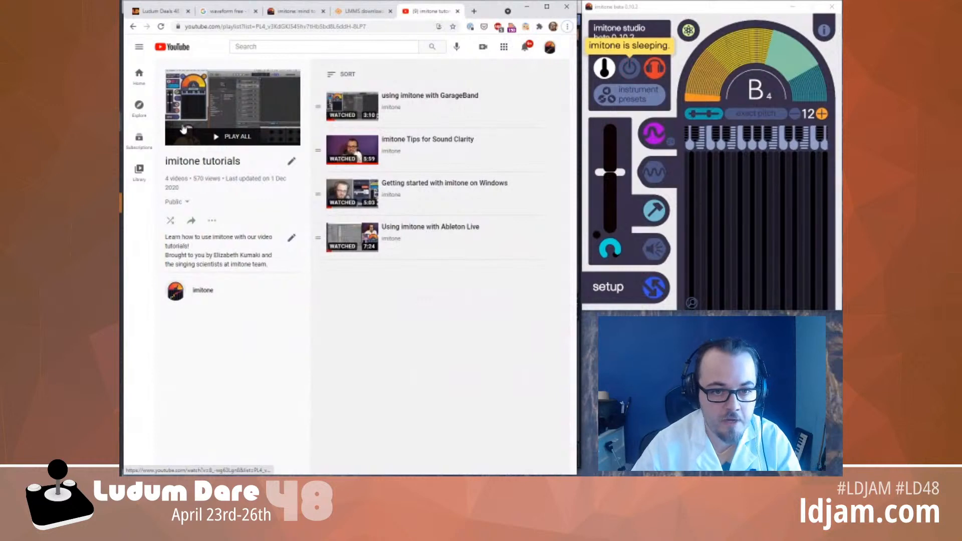
pyautogui.click(403, 144)
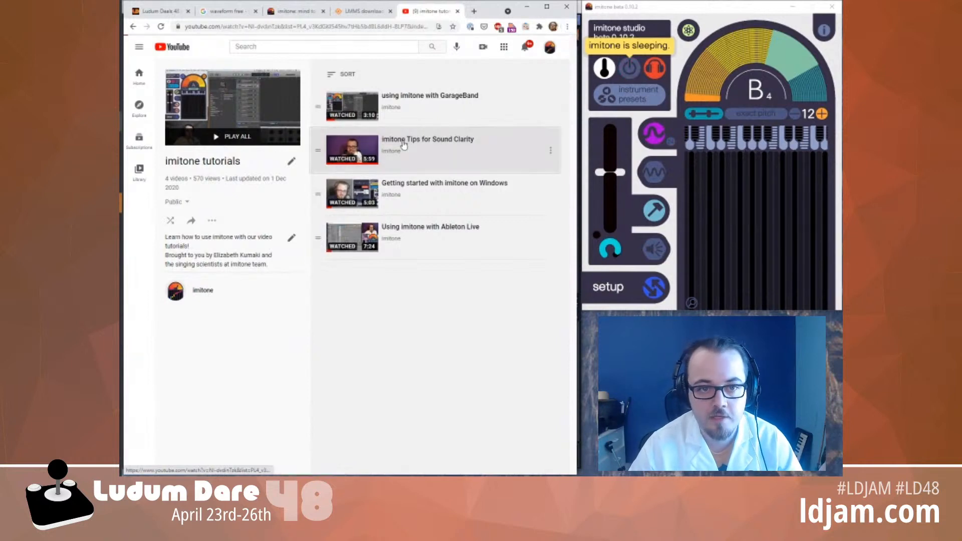
pyautogui.click(228, 208)
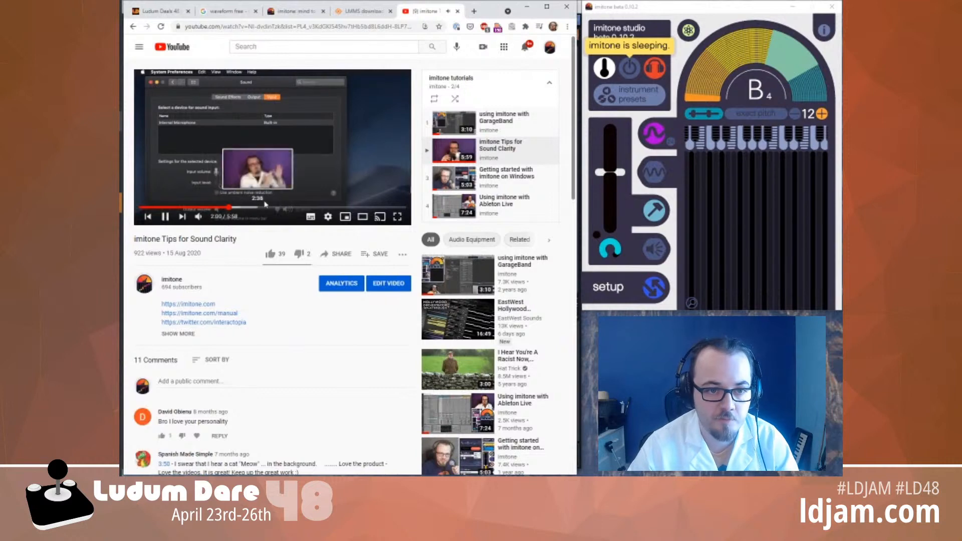
pyautogui.click(270, 208)
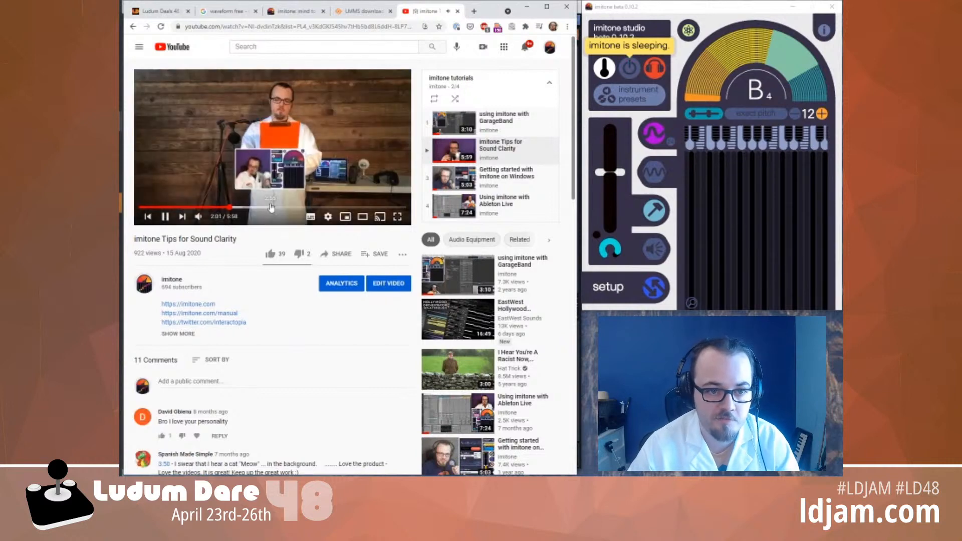
pyautogui.click(308, 208)
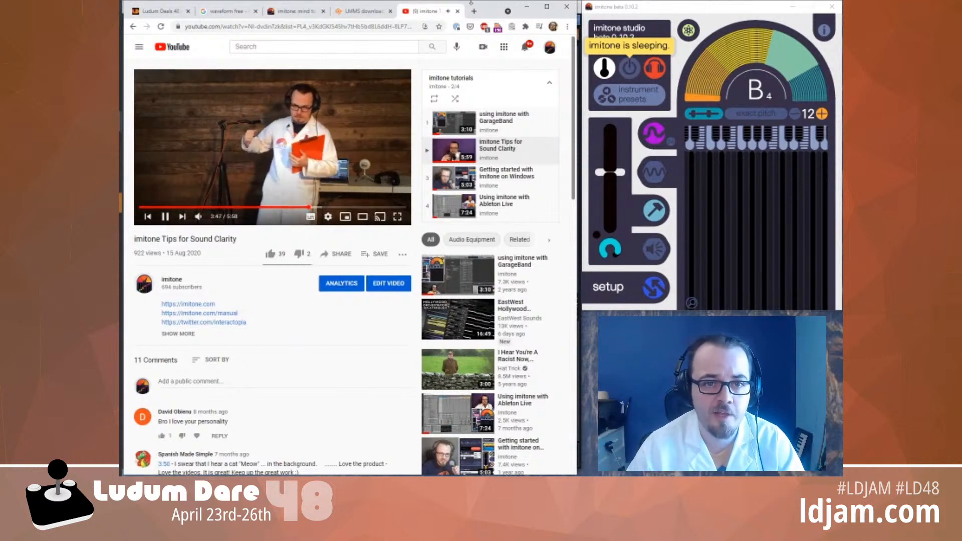
pyautogui.click(457, 11)
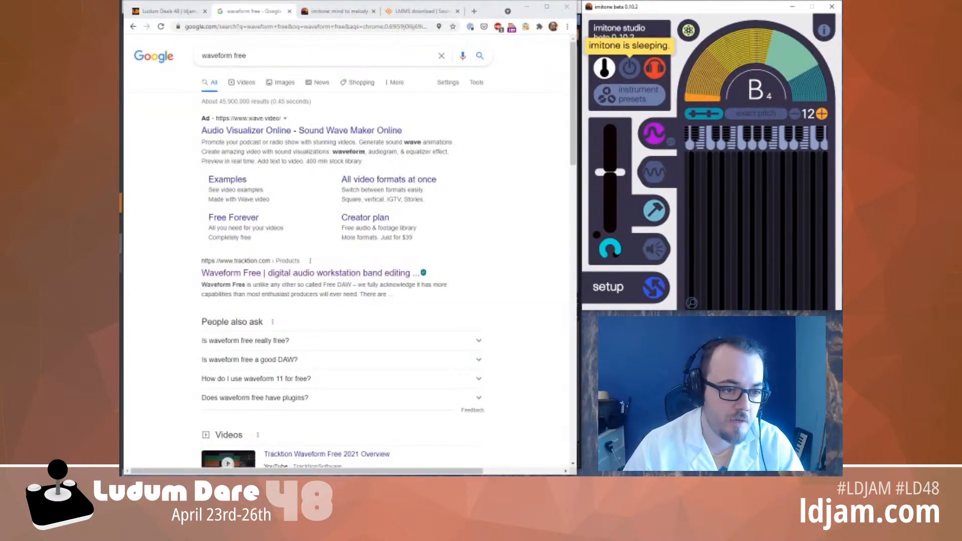
# Switch back to Waveform and reposition the Track 8 4OSC window over the edit
pyautogui.moveTo(121, 202)
pyautogui.click(161, 235)
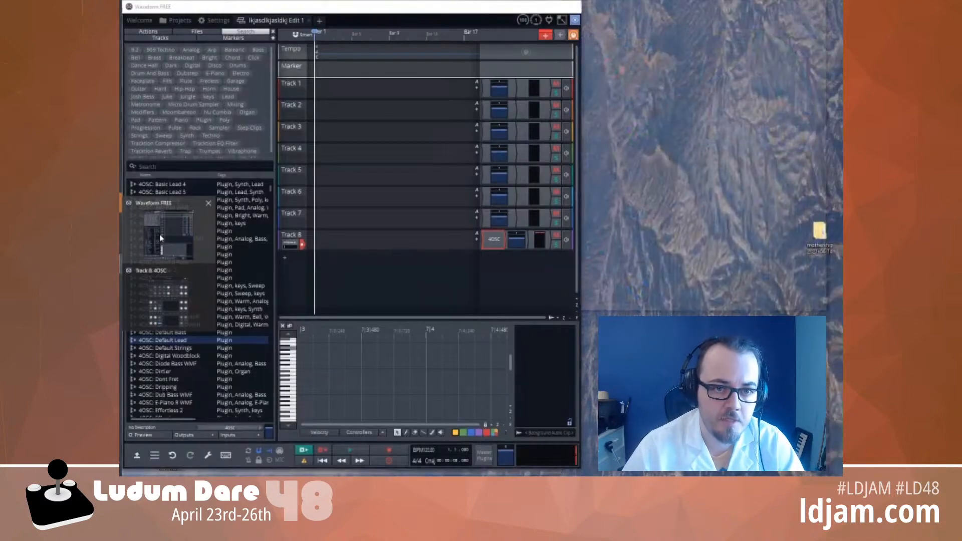
pyautogui.click(161, 235)
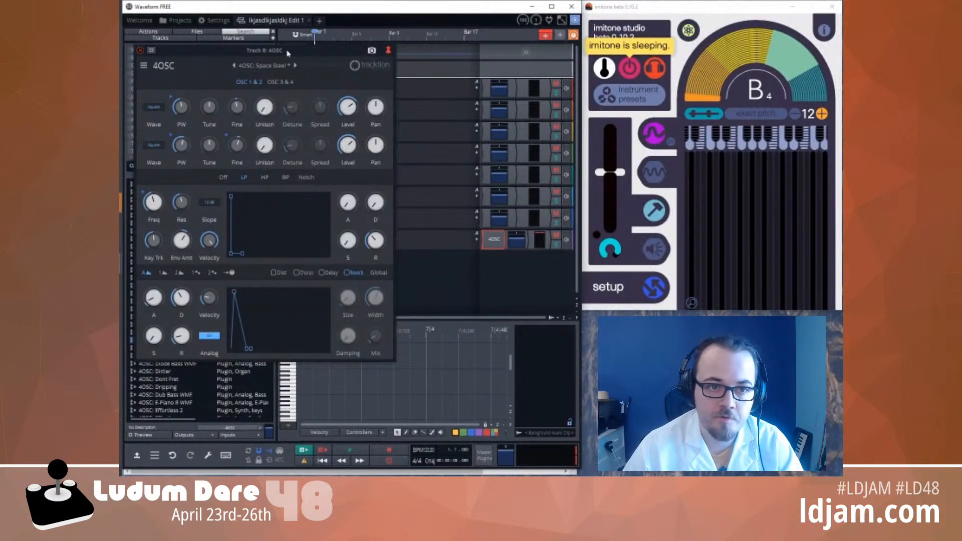
pyautogui.moveTo(288, 53); pyautogui.dragTo(361, 78)
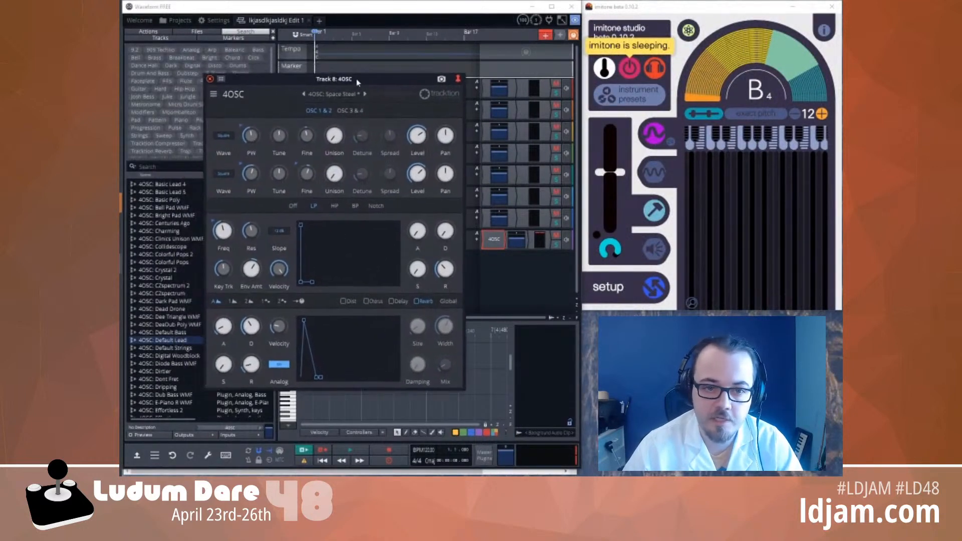
# Wake imitone for a voice test, enable the 4OSC chorus effect, and close the synth window
pyautogui.click(628, 73)
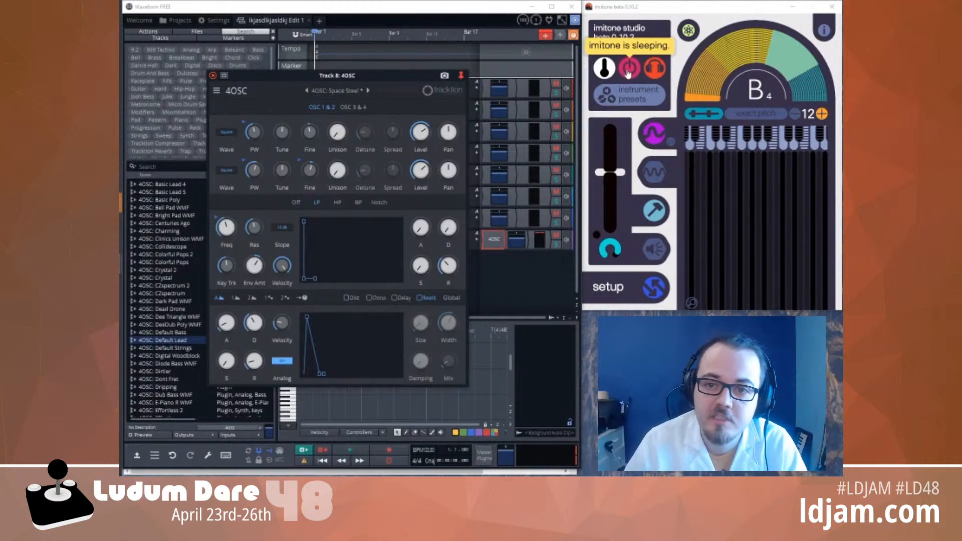
pyautogui.click(628, 74)
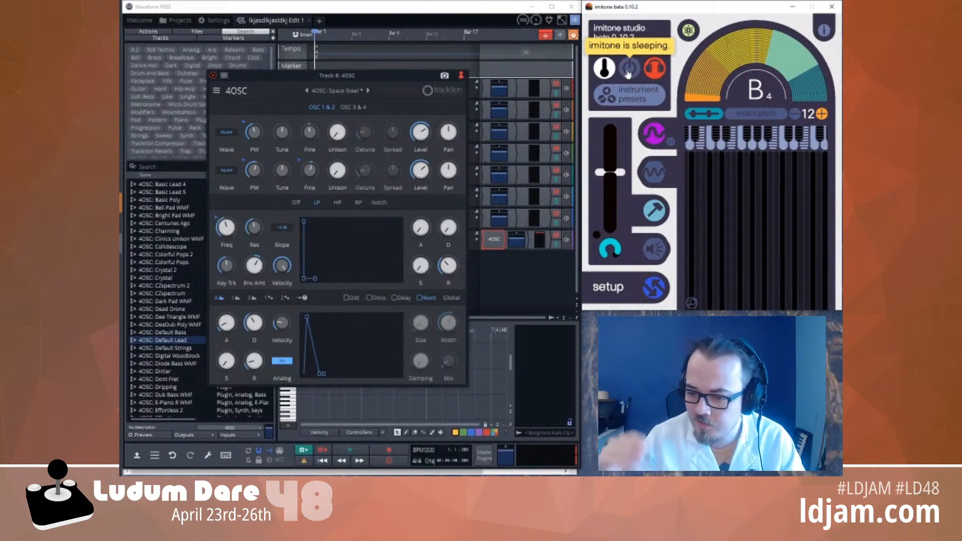
pyautogui.click(627, 73)
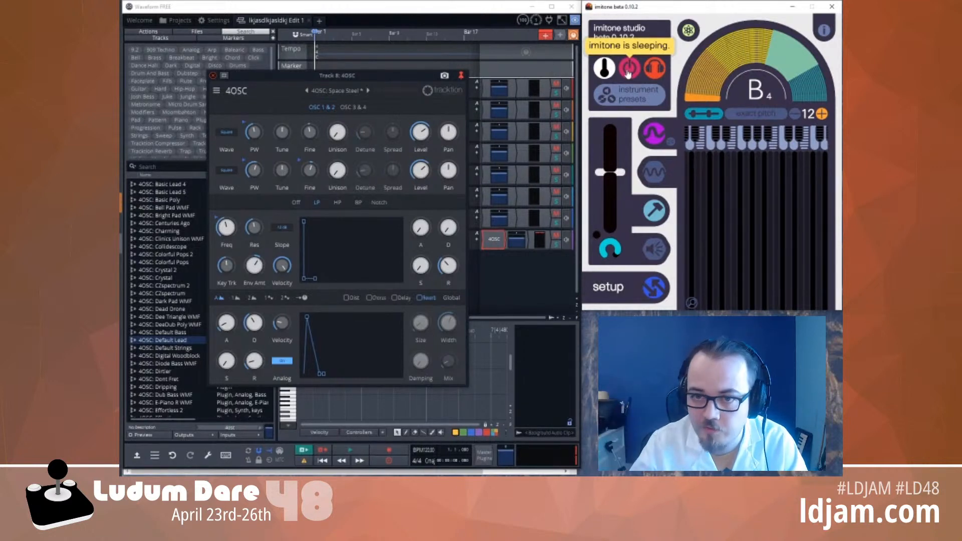
pyautogui.click(628, 74)
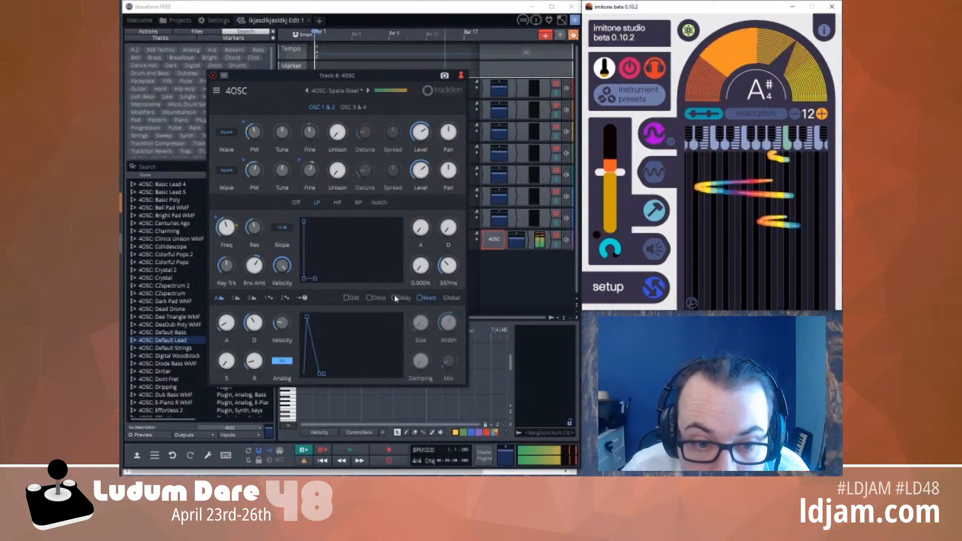
pyautogui.click(369, 297)
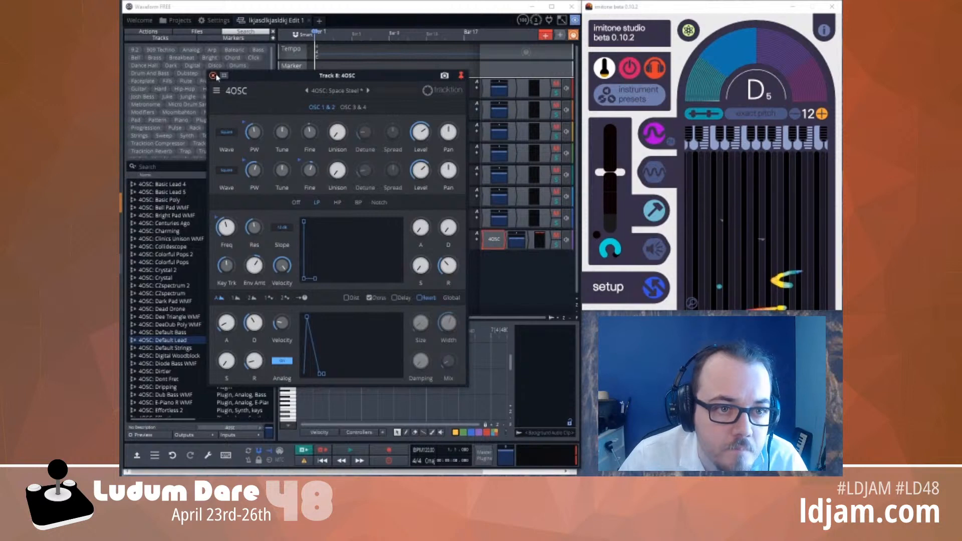
pyautogui.click(213, 75)
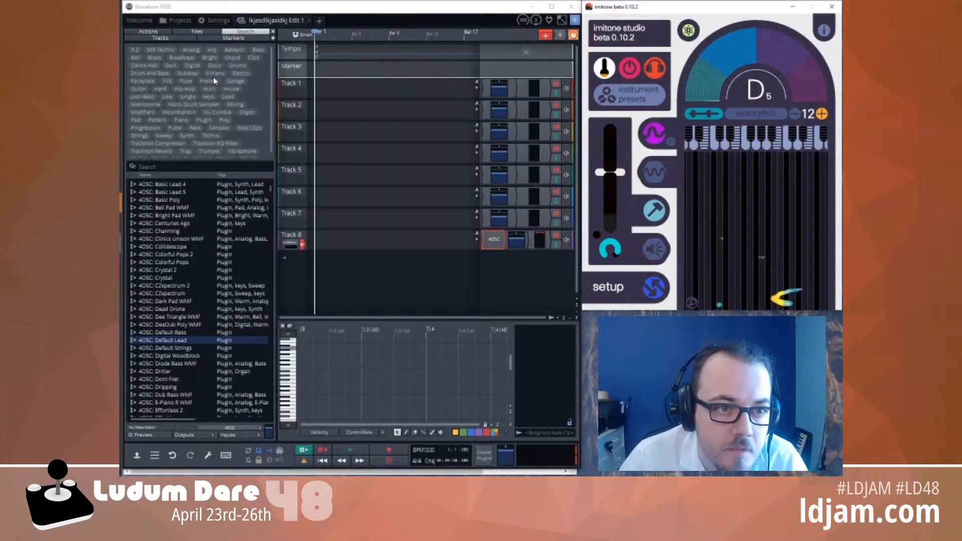
# Record a voice take on Track 8 and delete the stray notes before bar 2, keeping the last long note
pyautogui.click(390, 449)
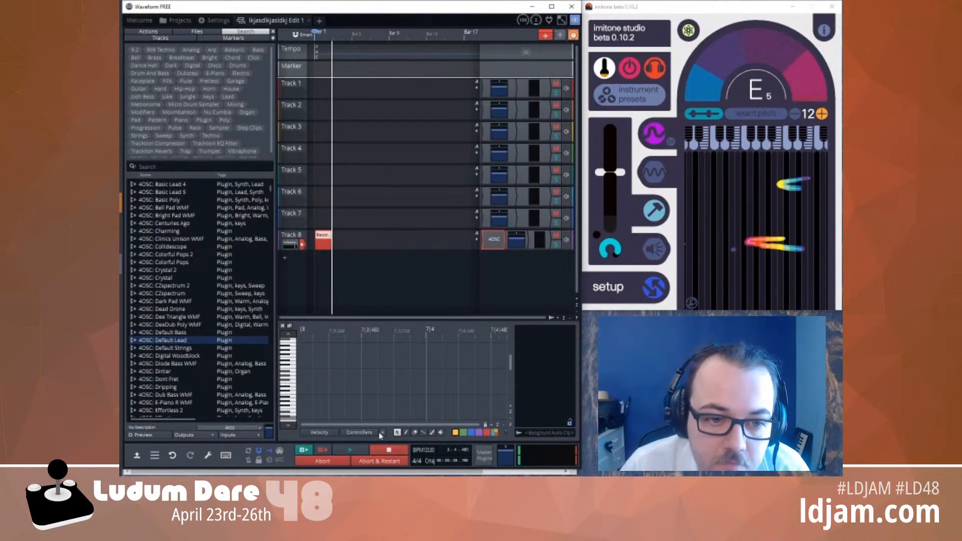
pyautogui.click(389, 448)
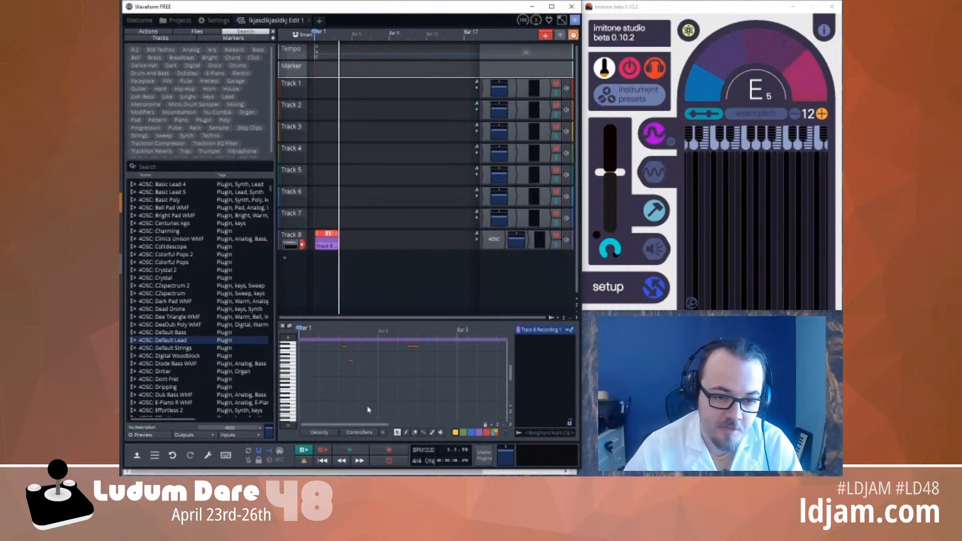
pyautogui.moveTo(372, 408); pyautogui.dragTo(325, 331)
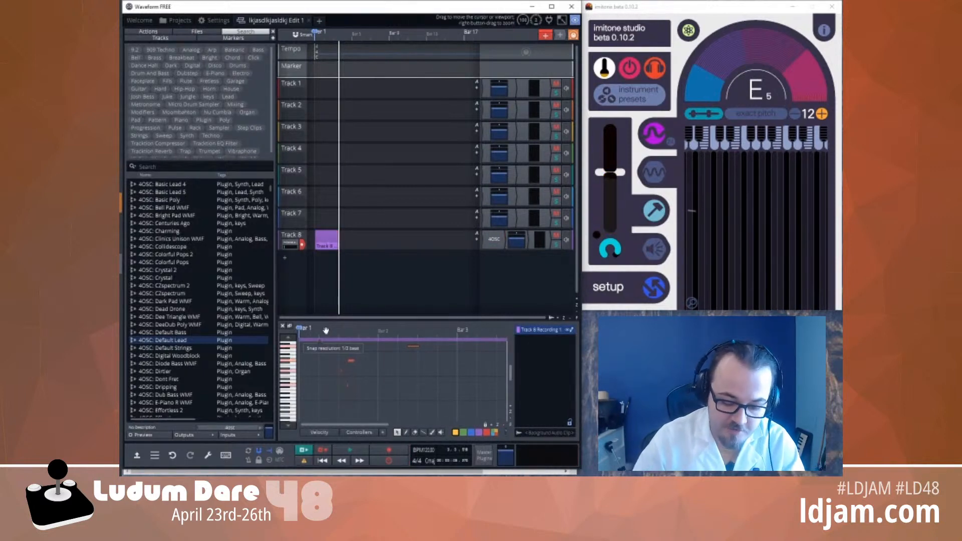
pyautogui.press('Delete')
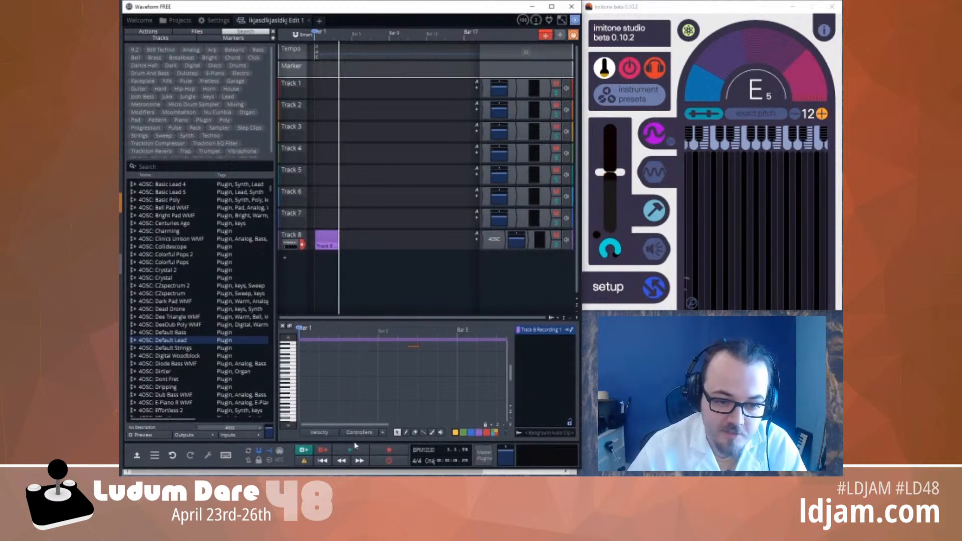
# Play the take from just after bar 2 to hear the remaining note, and stop playback
pyautogui.click(392, 333)
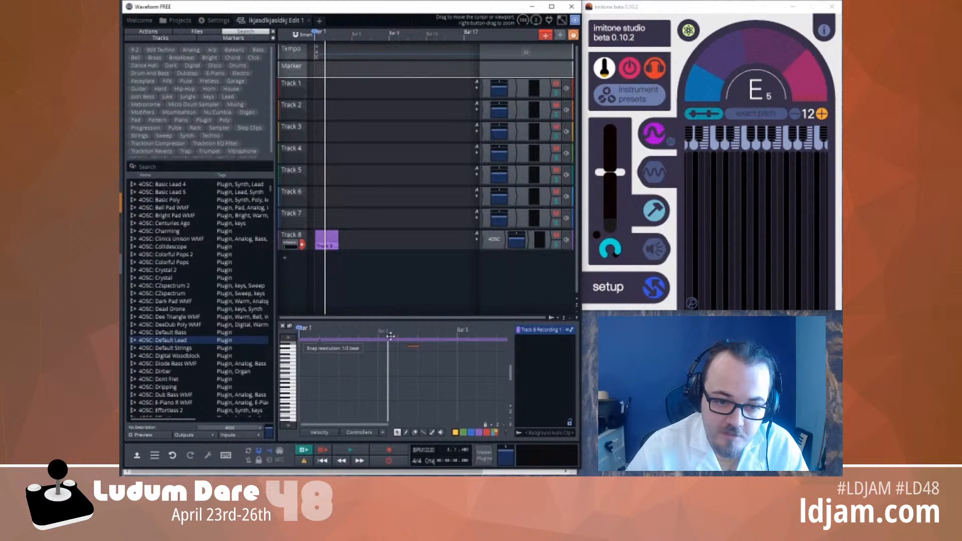
pyautogui.click(357, 450)
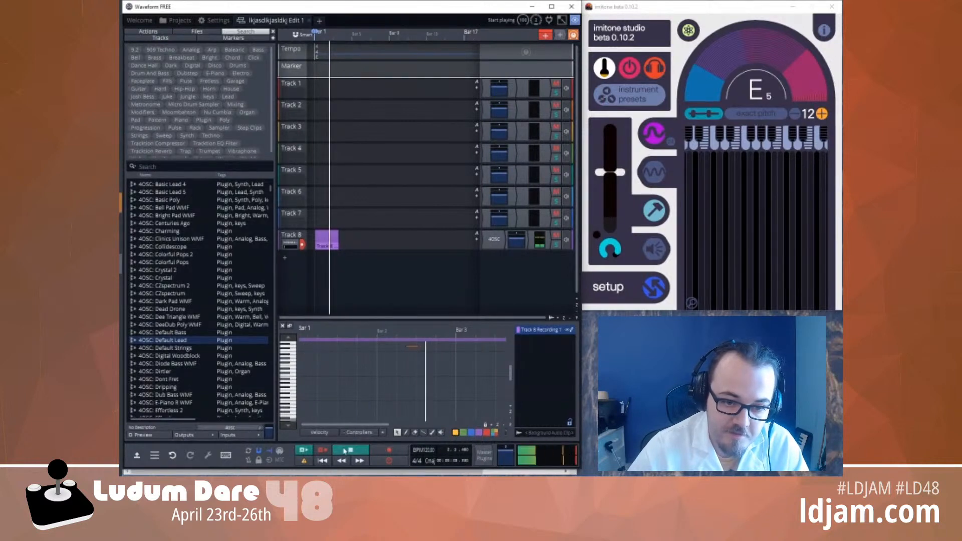
pyautogui.press('space')
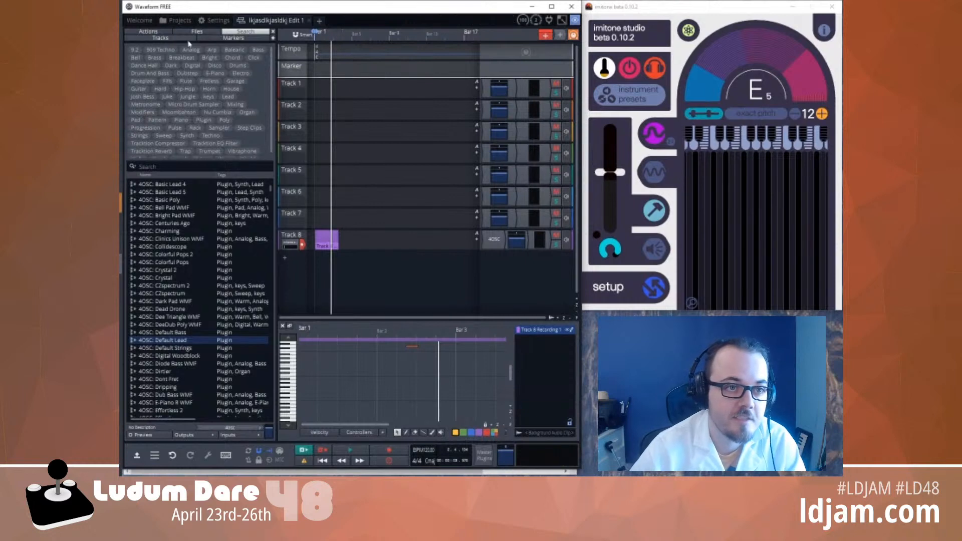
# Render the edit to a 16-bit WAV file named bounce.wav and close the render dialog
pyautogui.click(136, 458)
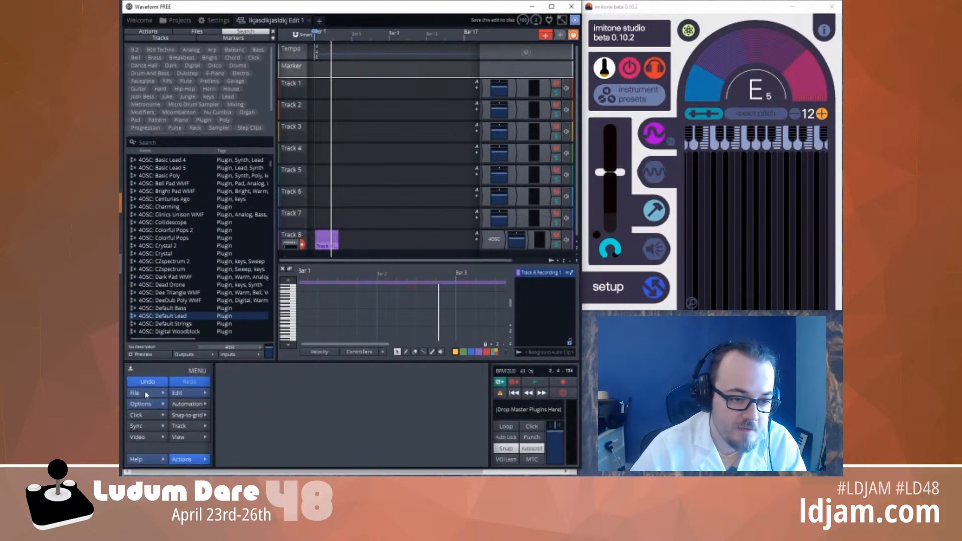
pyautogui.click(146, 394)
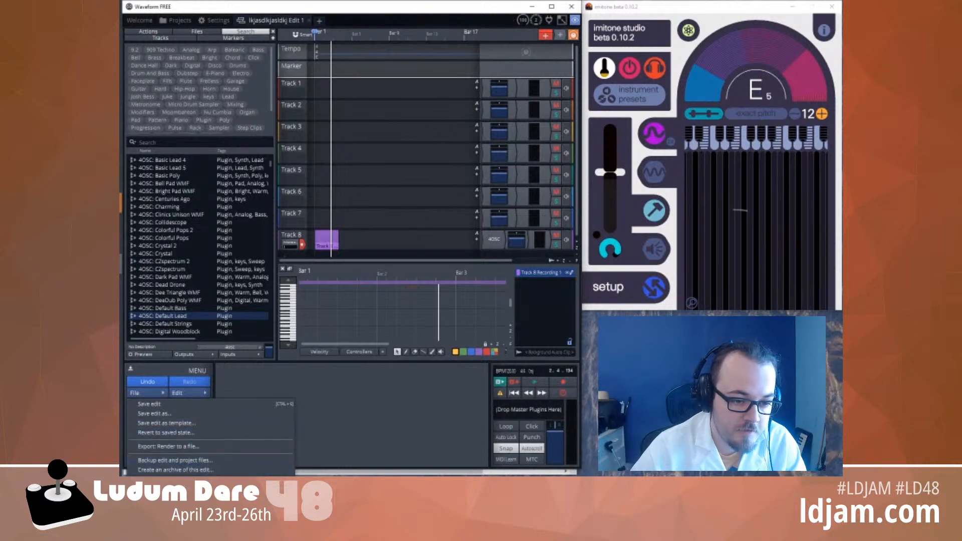
pyautogui.click(167, 446)
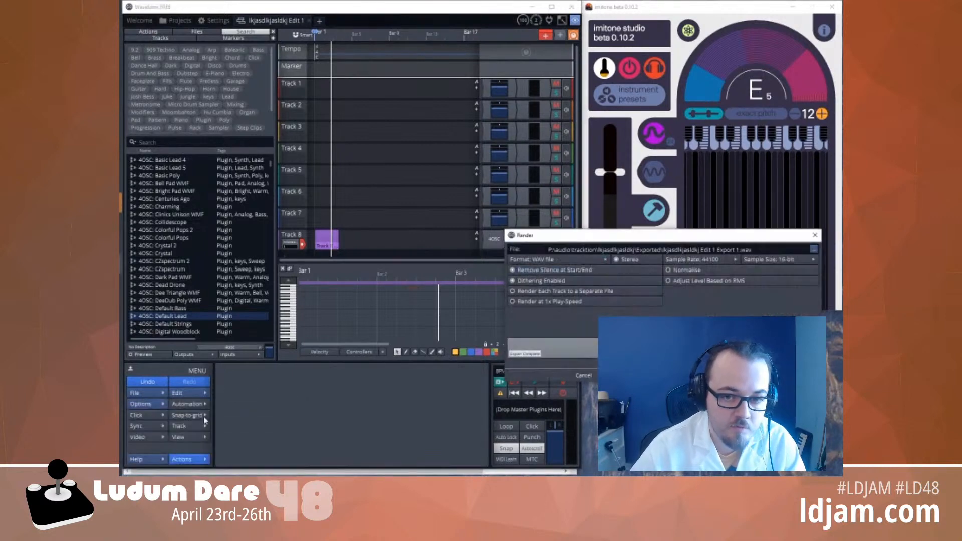
pyautogui.click(739, 249)
pyautogui.moveTo(739, 250); pyautogui.dragTo(660, 249)
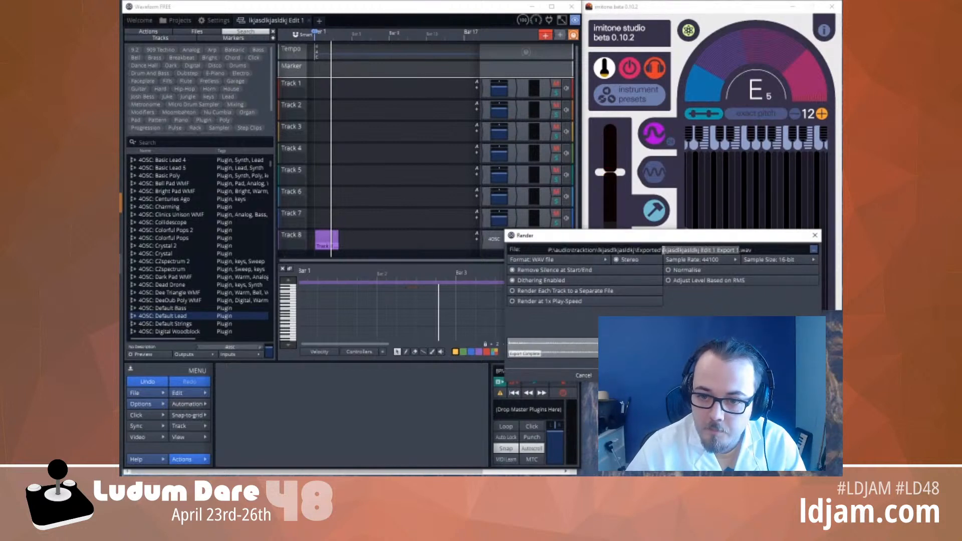
pyautogui.write('bounce')
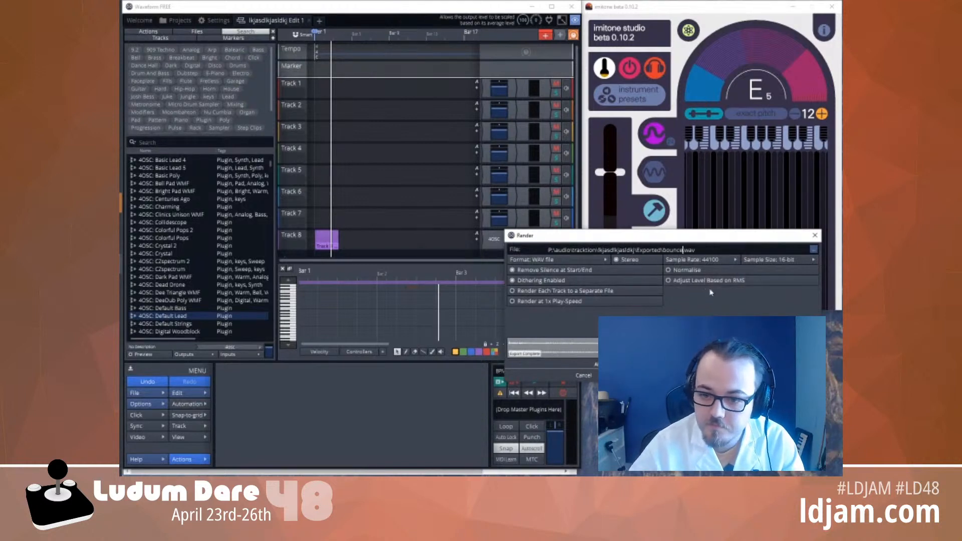
pyautogui.moveTo(730, 240); pyautogui.dragTo(436, 185)
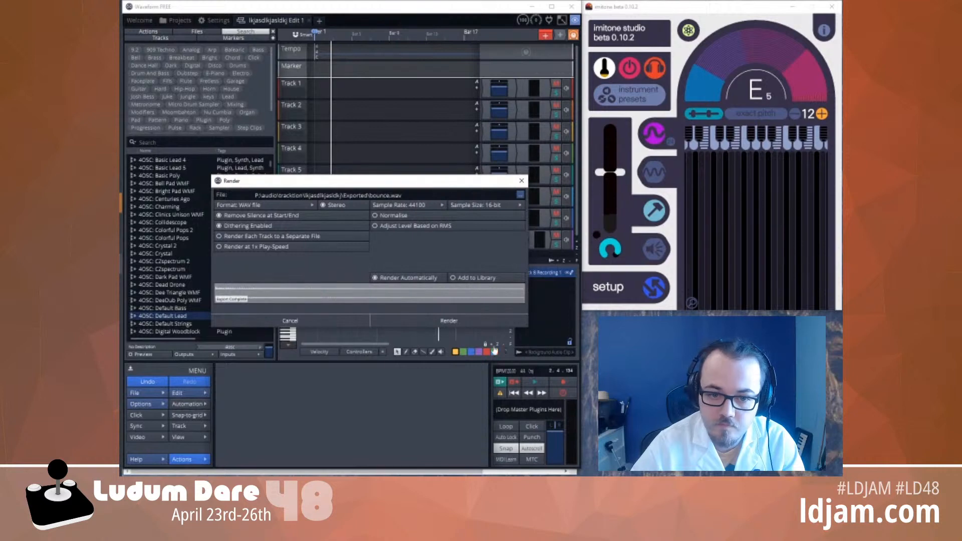
pyautogui.click(458, 317)
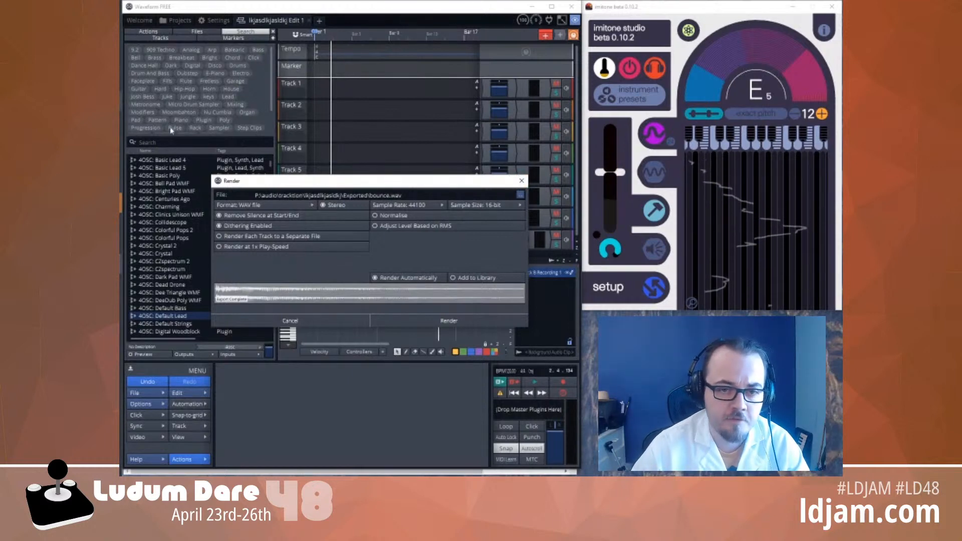
pyautogui.press('Escape')
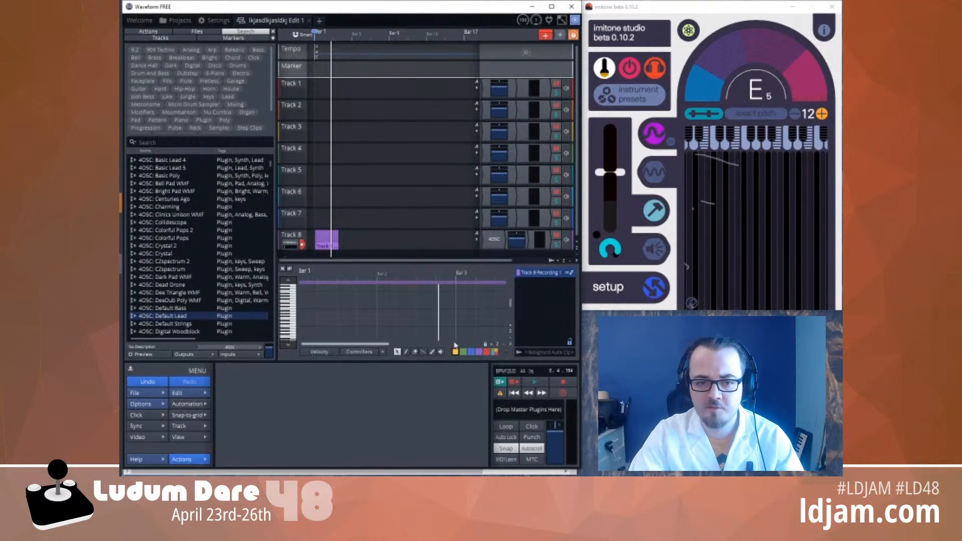
# Undo the removal of the 4OSC plugin on Track 8 and delete the recorded Track 8 clip
pyautogui.doubleClick(493, 240)
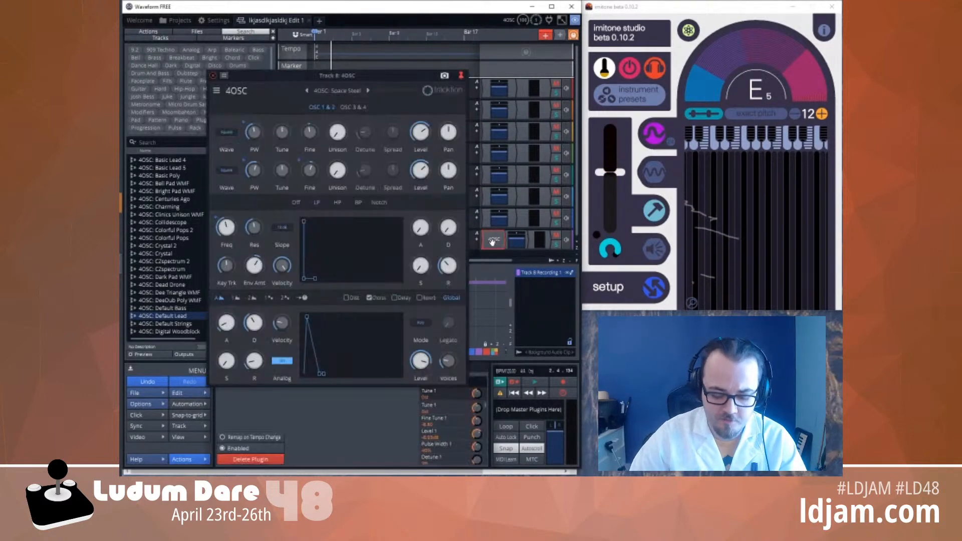
pyautogui.doubleClick(492, 241)
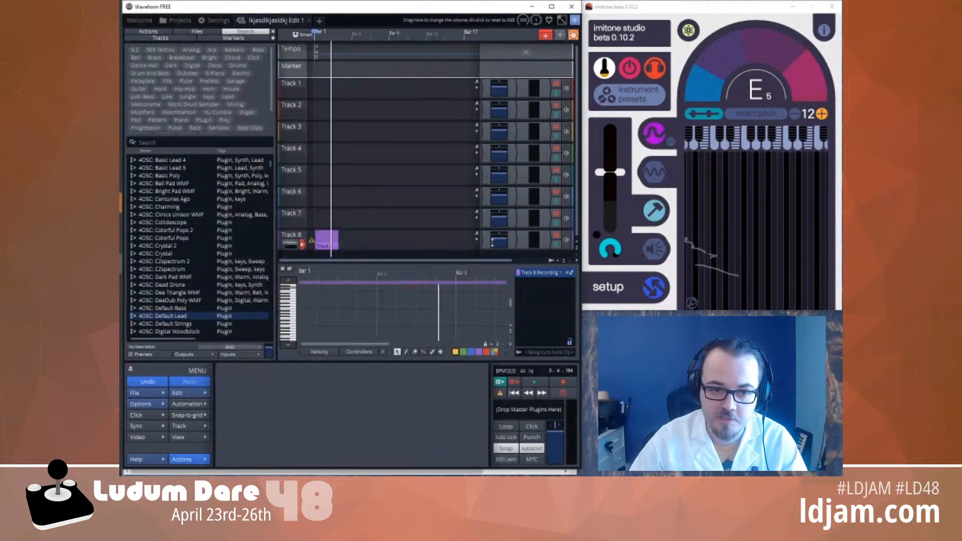
pyautogui.click(319, 234)
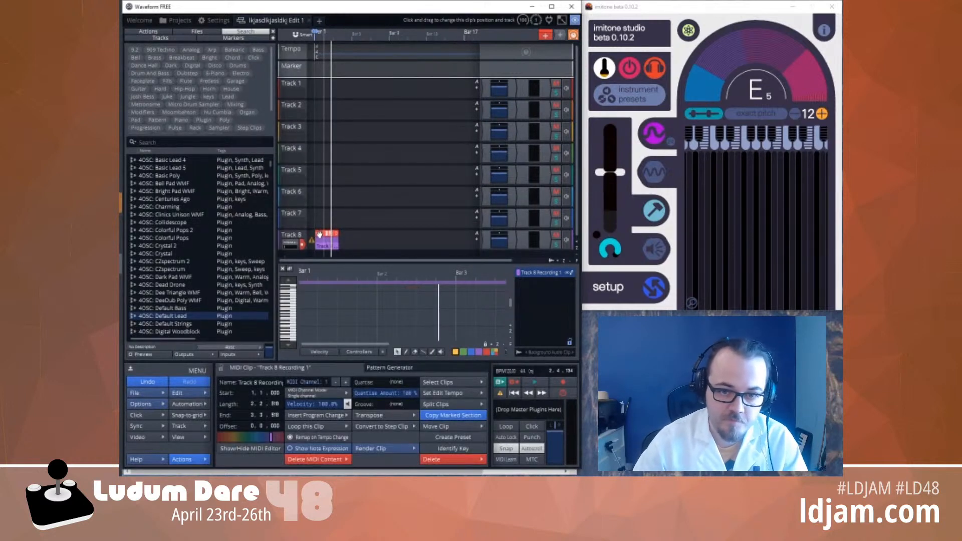
pyautogui.hotkey('ctrl', 'z')
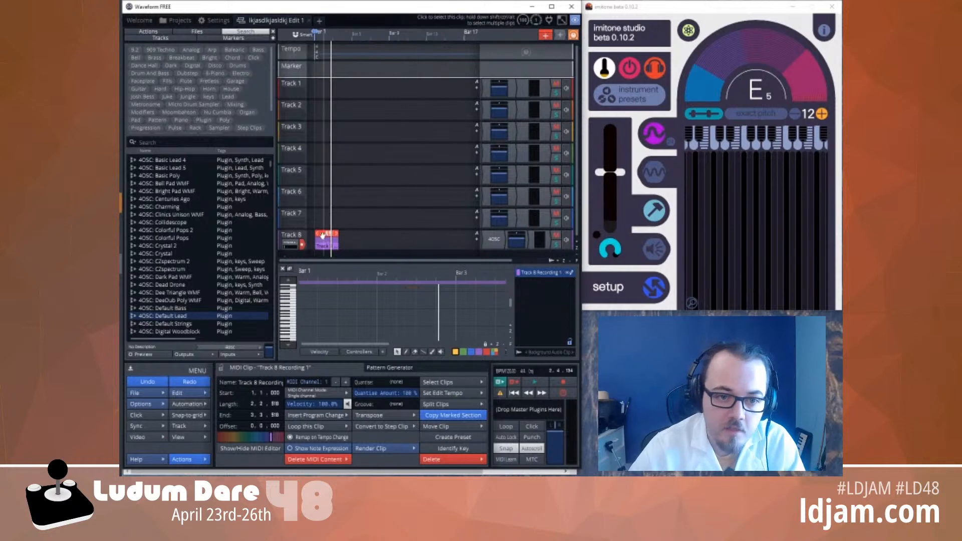
pyautogui.press('Delete')
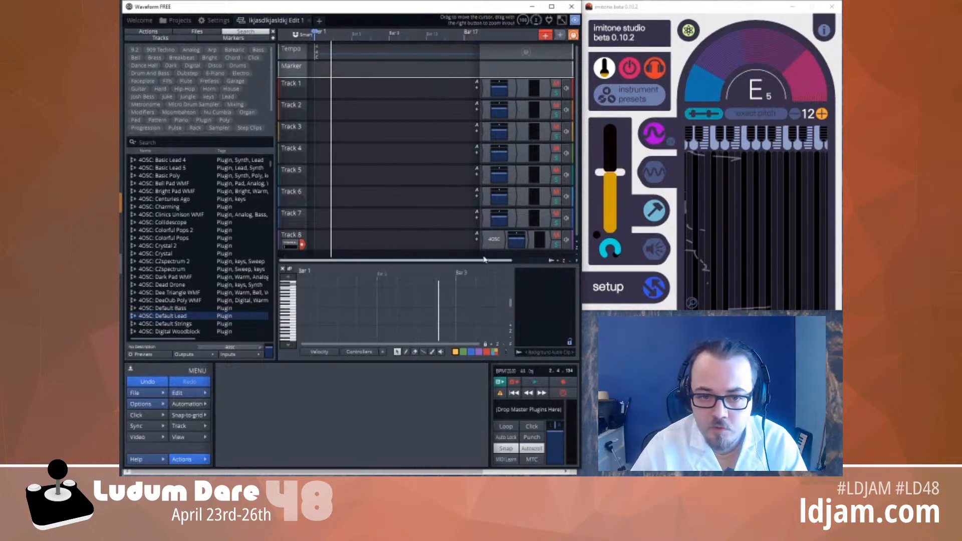
# Load the Wavetrack WMF preset in the Track 8 4OSC synth
pyautogui.doubleClick(493, 239)
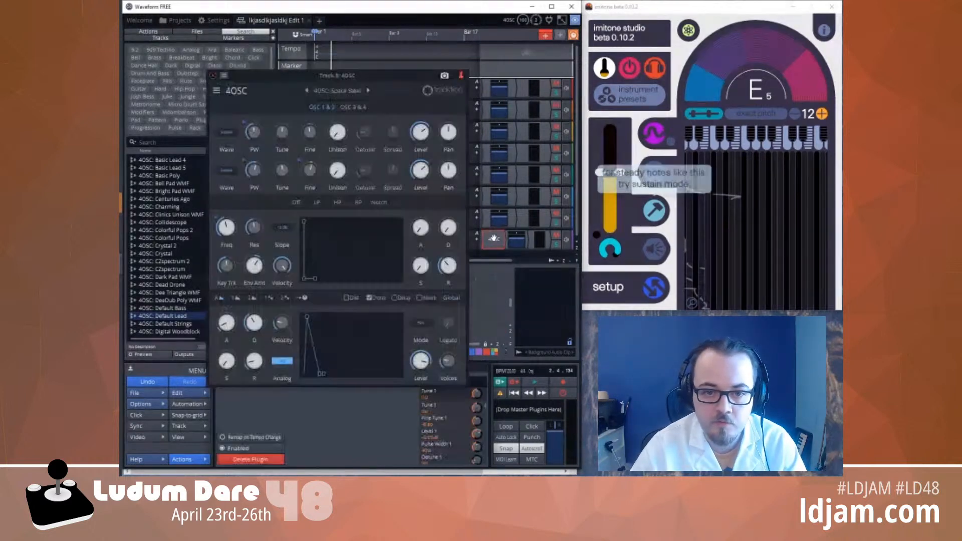
pyautogui.click(216, 91)
pyautogui.click(217, 93)
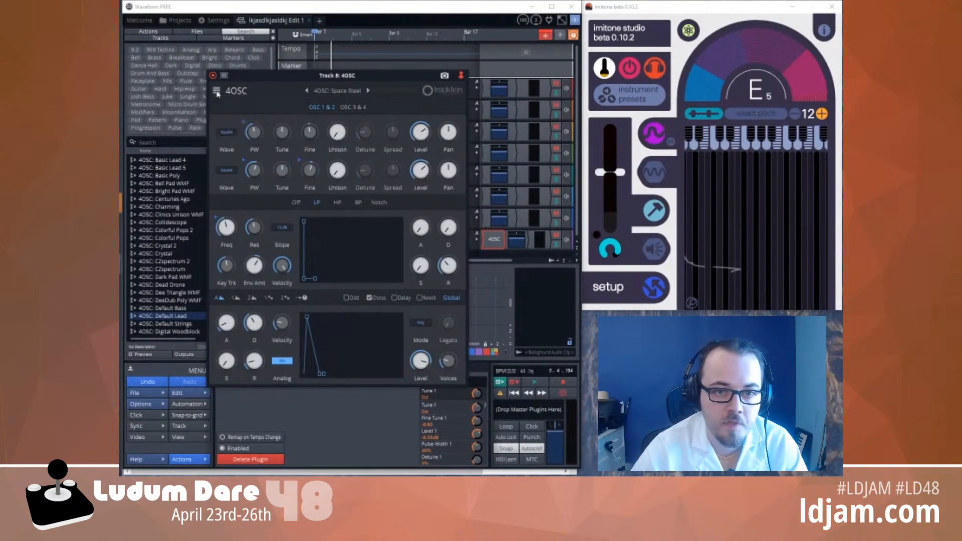
pyautogui.click(344, 88)
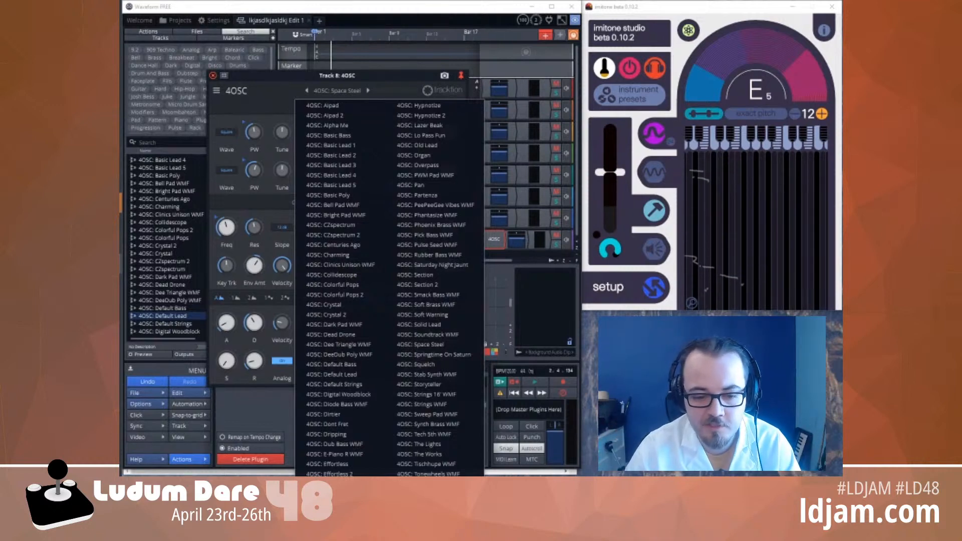
pyautogui.press('Return')
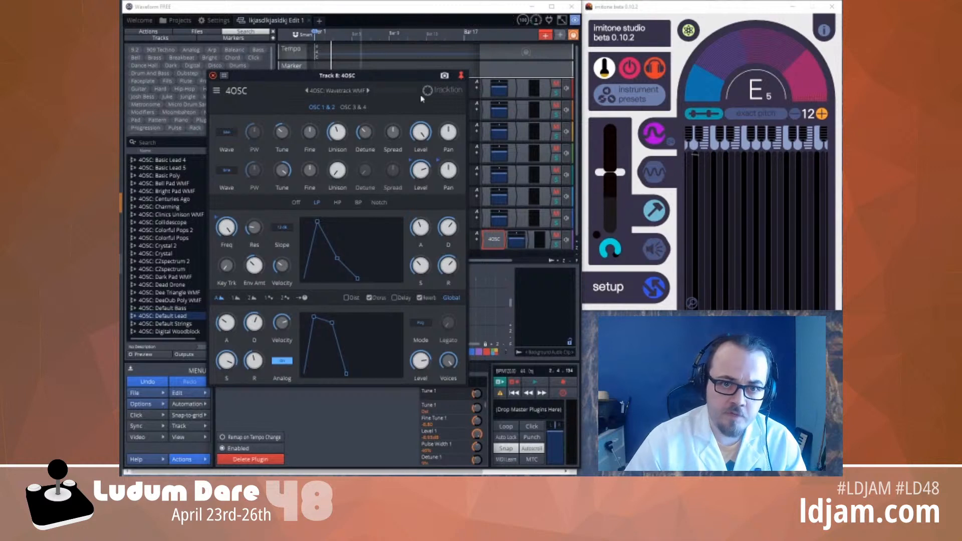
# Choose the noodle preset in imitone and shift its pitch lower by 24
pyautogui.click(626, 96)
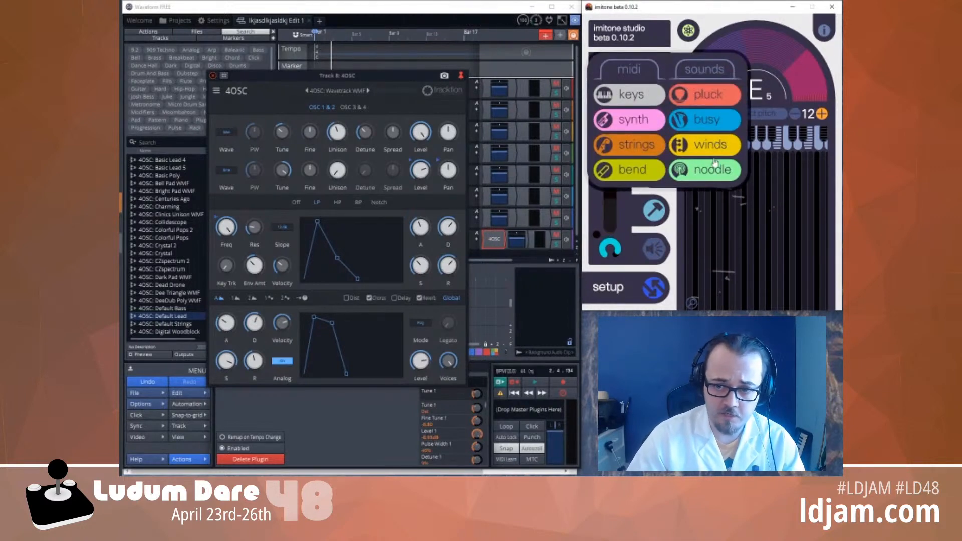
pyautogui.click(713, 168)
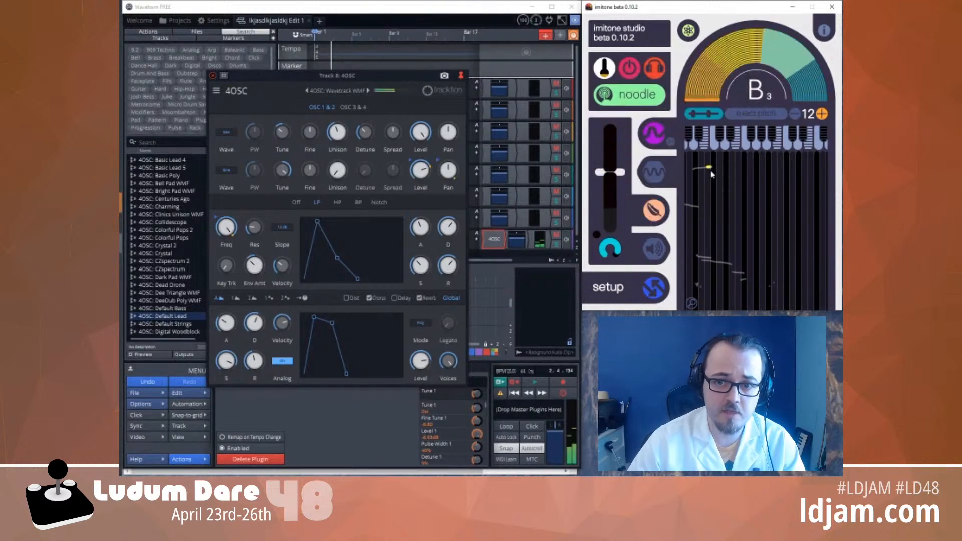
pyautogui.click(795, 115)
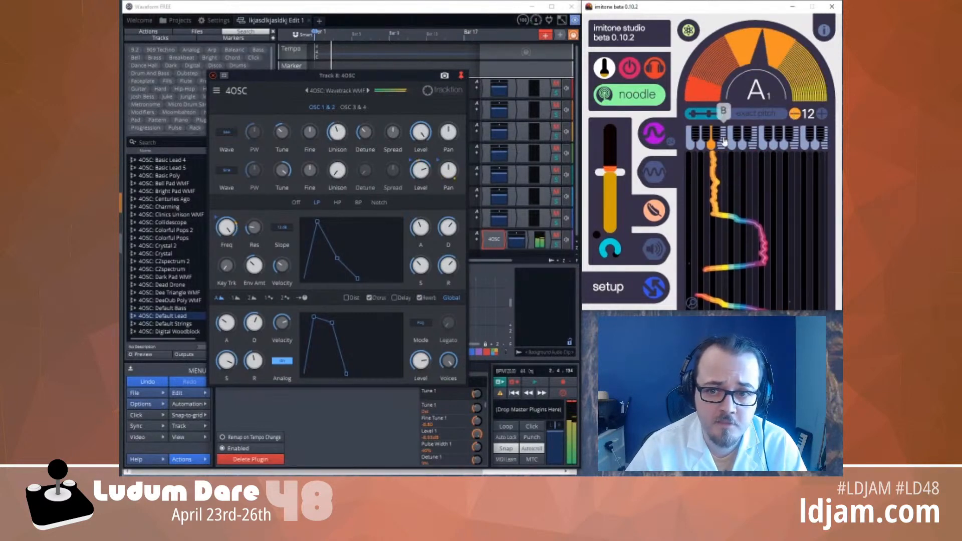
pyautogui.click(793, 114)
# Put imitone to sleep, wake it for a voice test, and lower its gate volume threshold
pyautogui.click(630, 70)
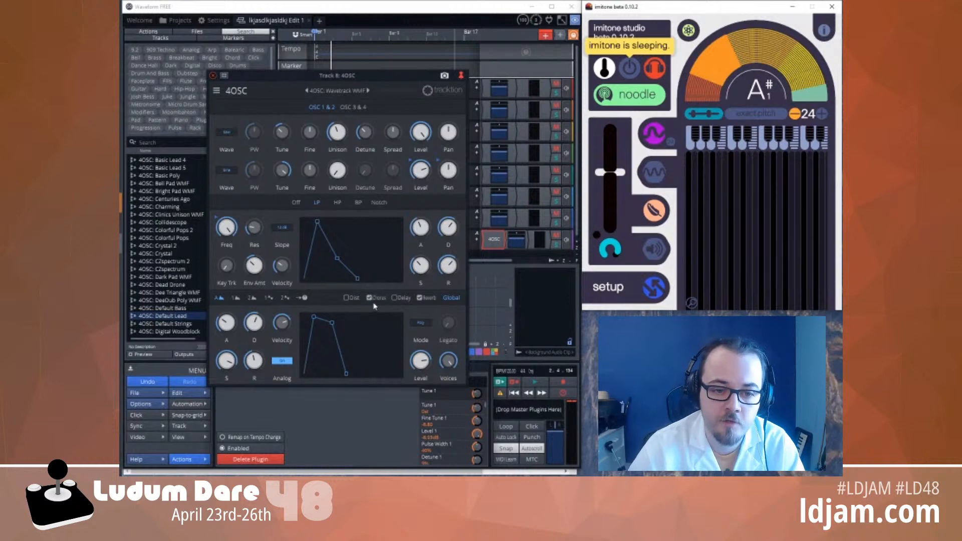
pyautogui.click(630, 71)
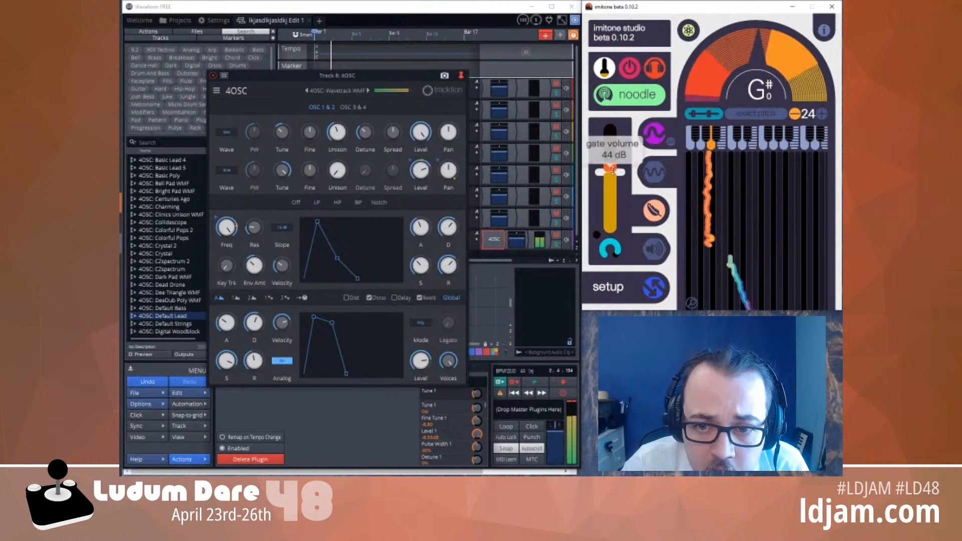
pyautogui.moveTo(609, 173); pyautogui.dragTo(604, 187)
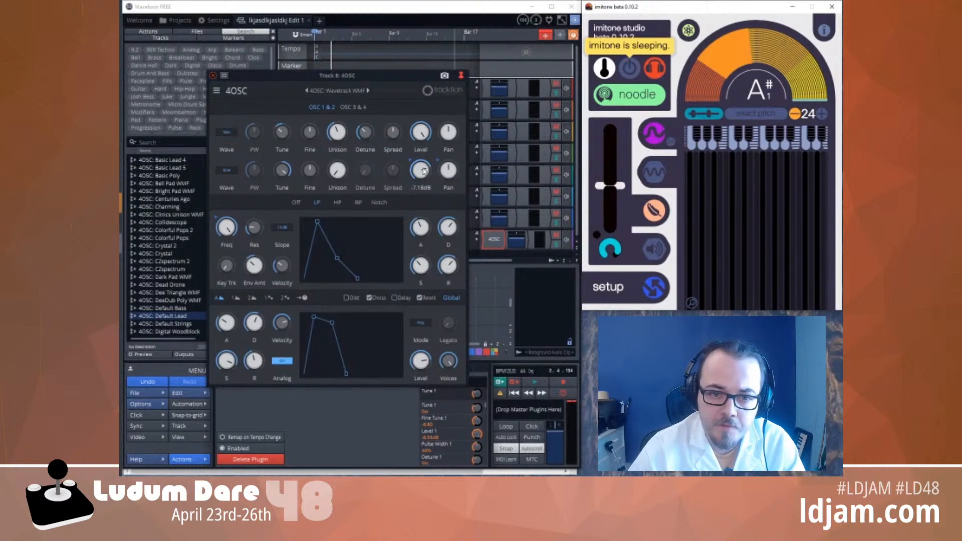
# Set the 4OSC second oscillator's level to -100 dB and try the sound by voice, leaving imitone asleep
pyautogui.moveTo(423, 171); pyautogui.dragTo(423, 174)
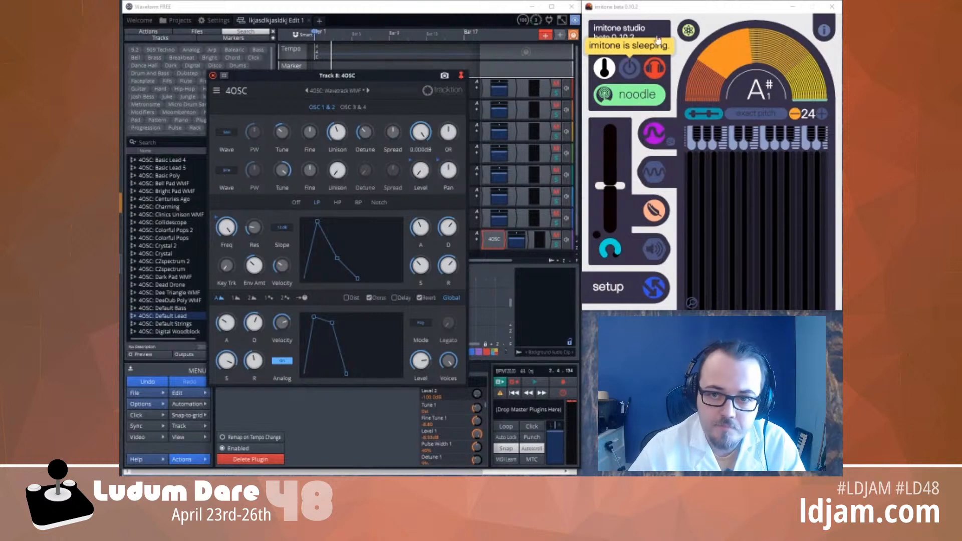
pyautogui.click(627, 69)
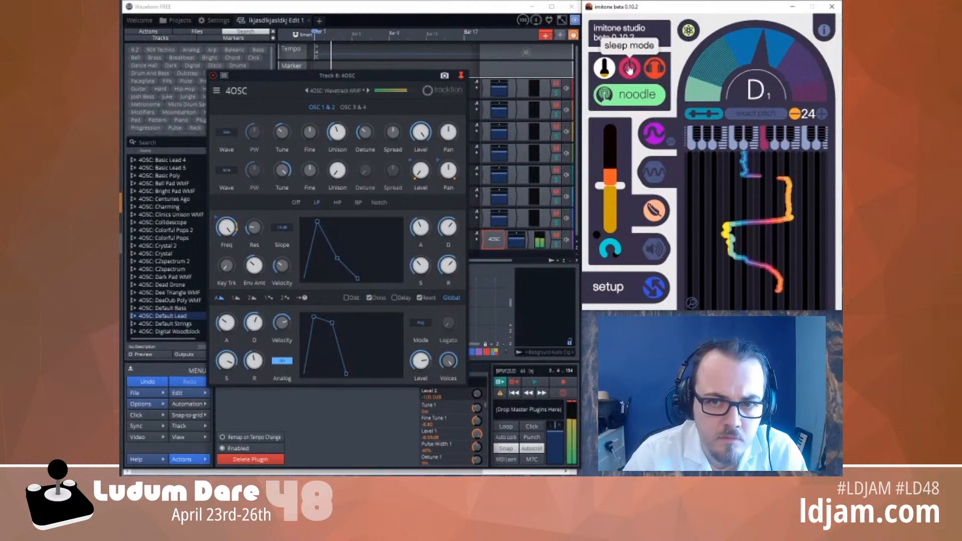
pyautogui.click(629, 68)
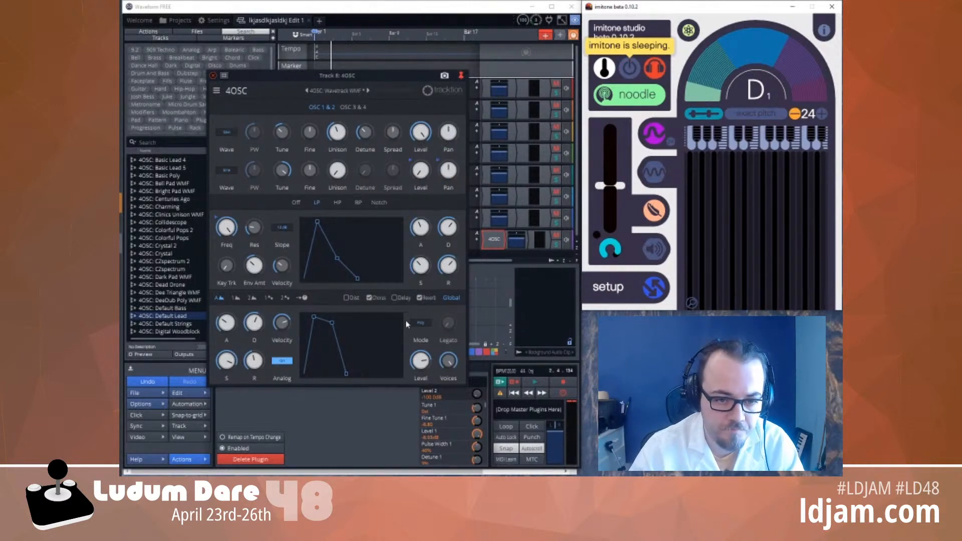
# Show the 4OSC reverb settings and wake imitone for another voice test
pyautogui.click(433, 300)
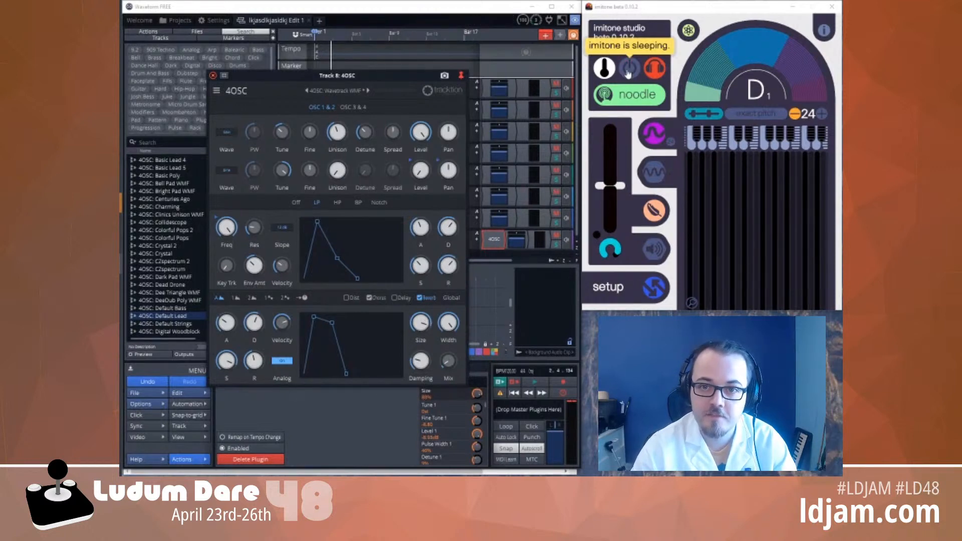
pyautogui.click(628, 73)
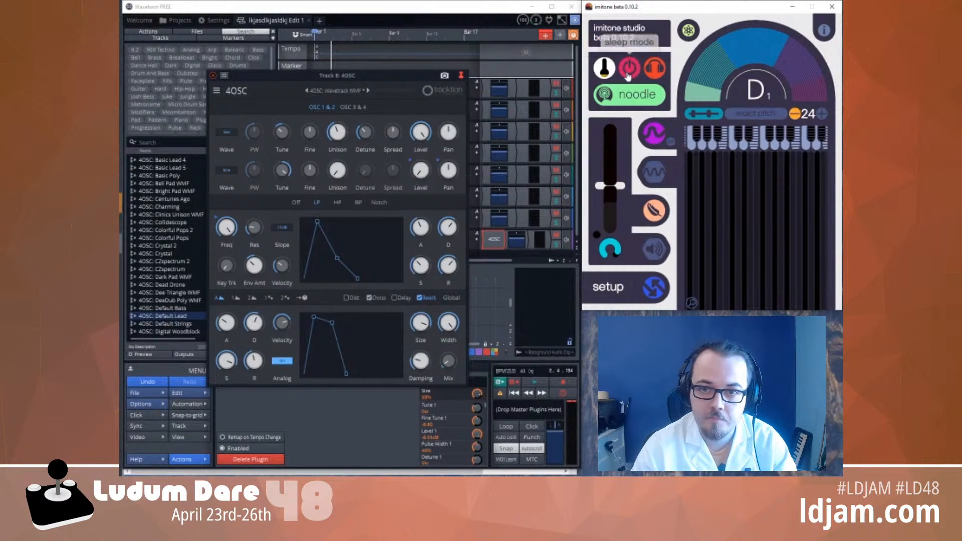
pyautogui.click(628, 74)
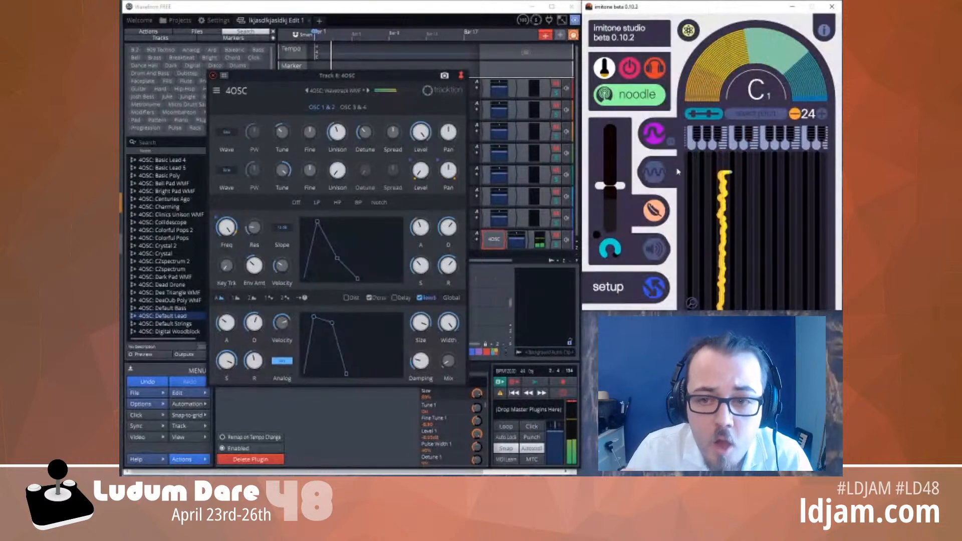
# Raise imitone's pitch so it is shifted lower by only 12, then pause and wake it again
pyautogui.click(822, 115)
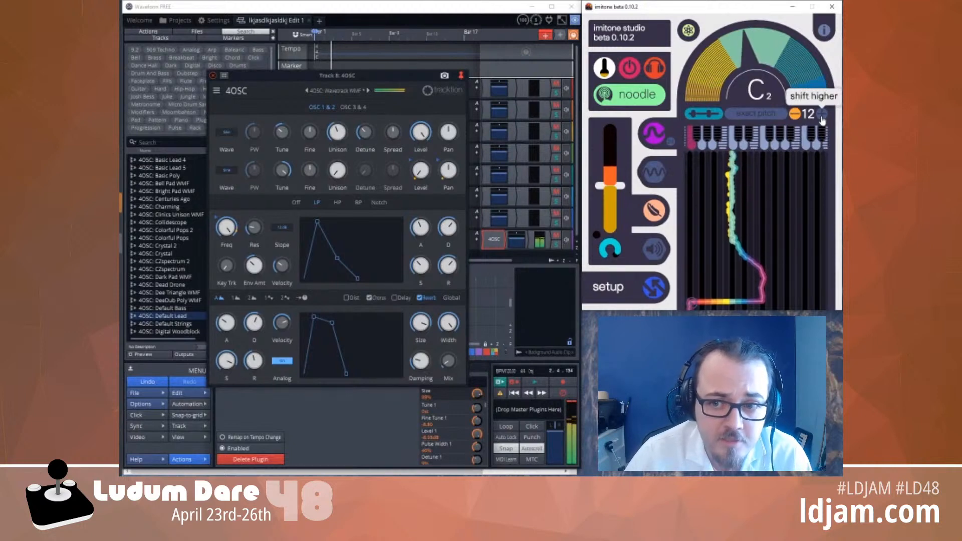
pyautogui.click(635, 72)
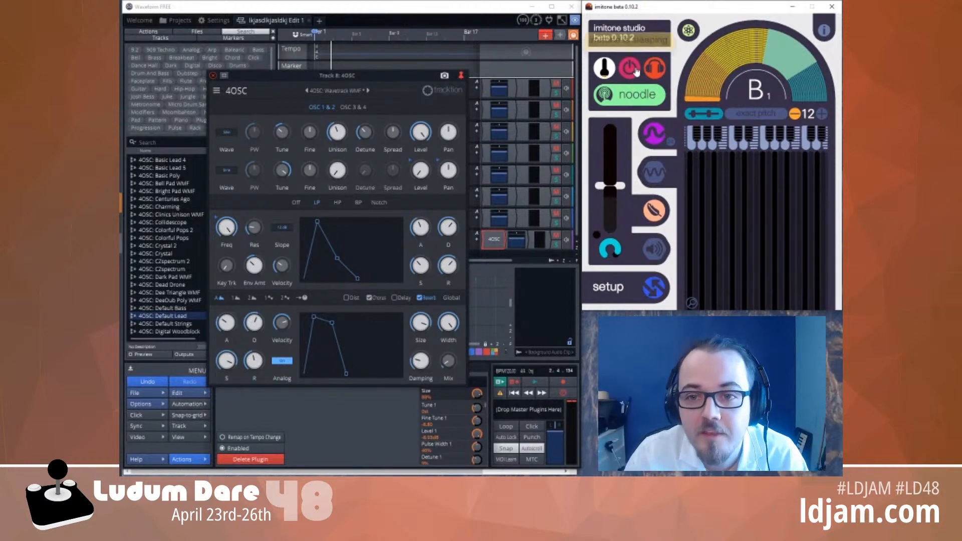
pyautogui.click(637, 74)
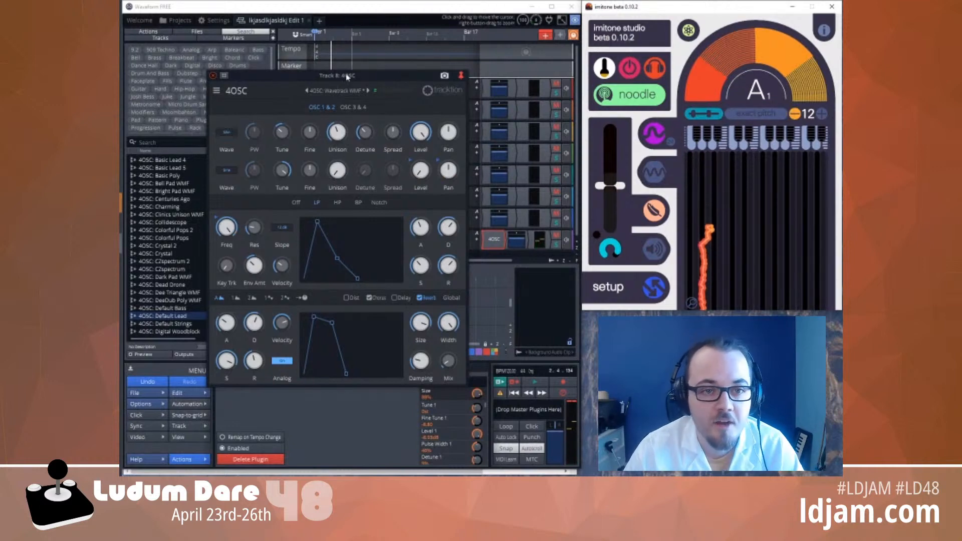
# Close the synth window, return the playhead to the start of bar 1, and collapse the expanded menu area
pyautogui.click(216, 76)
pyautogui.click(213, 76)
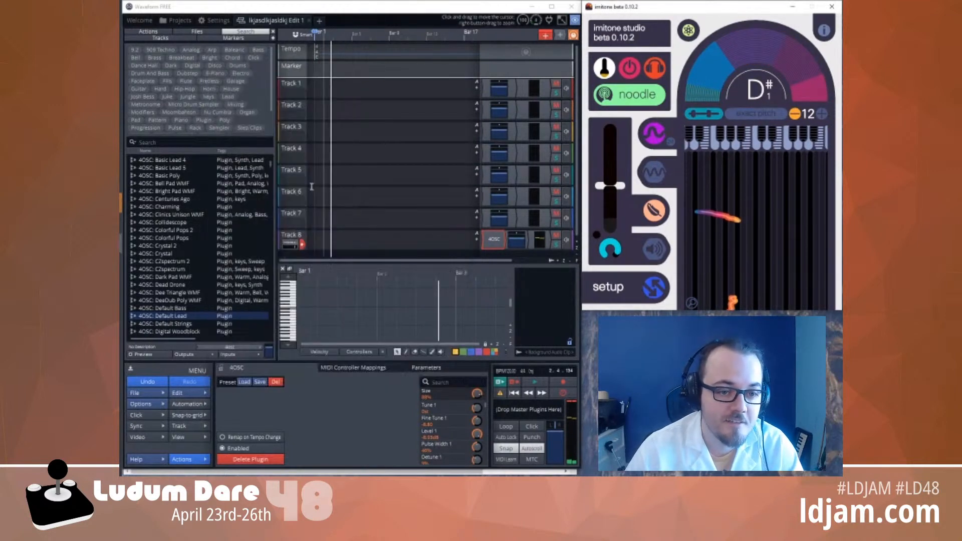
pyautogui.press('space')
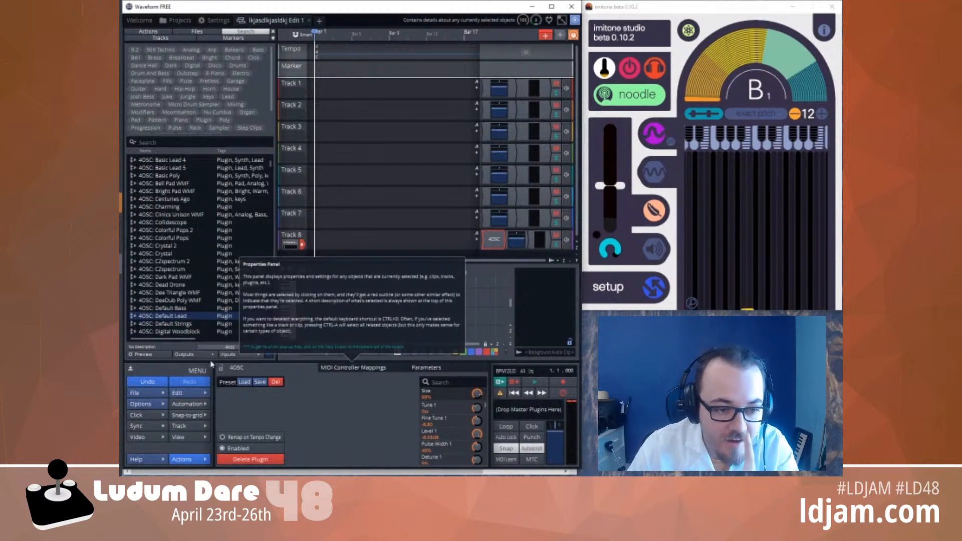
pyautogui.click(131, 369)
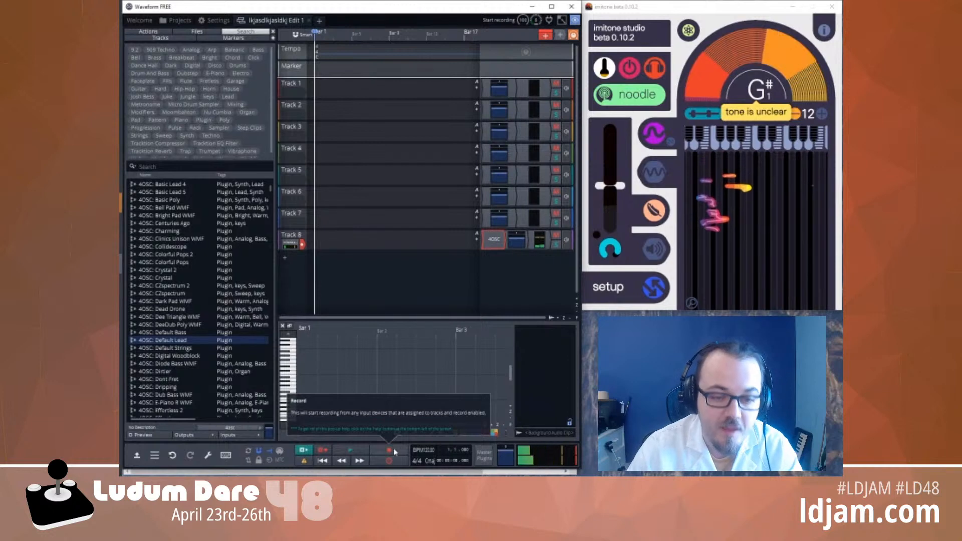
# Record a voice-driven synth take on Track 8 and stop the recording
pyautogui.click(391, 450)
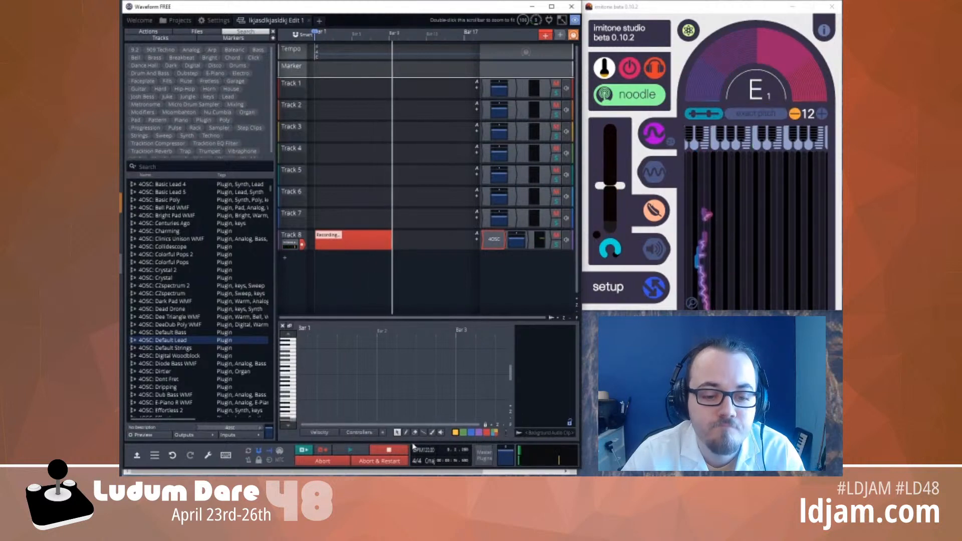
pyautogui.press('space')
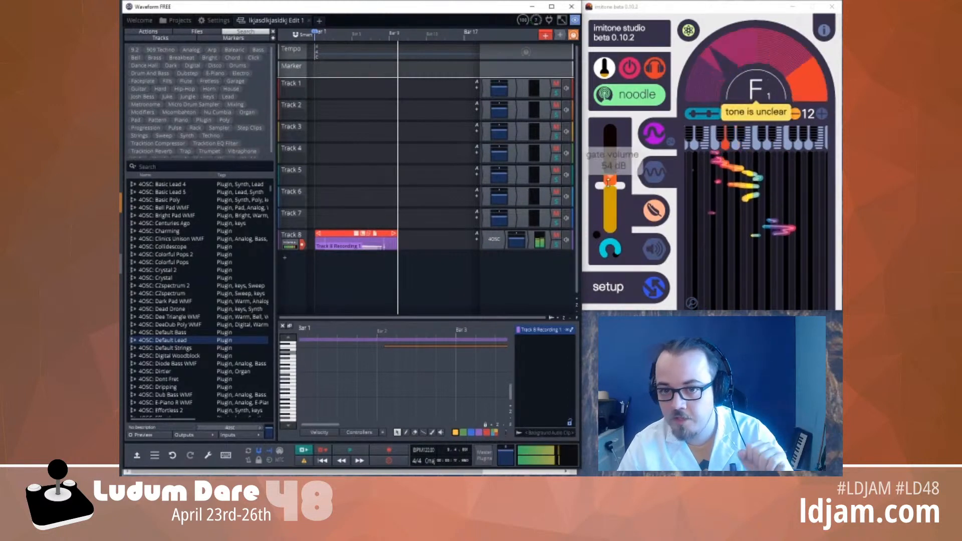
# Lower imitone's gate volume slider slightly below -54 dB, then put imitone to sleep
pyautogui.click(609, 183)
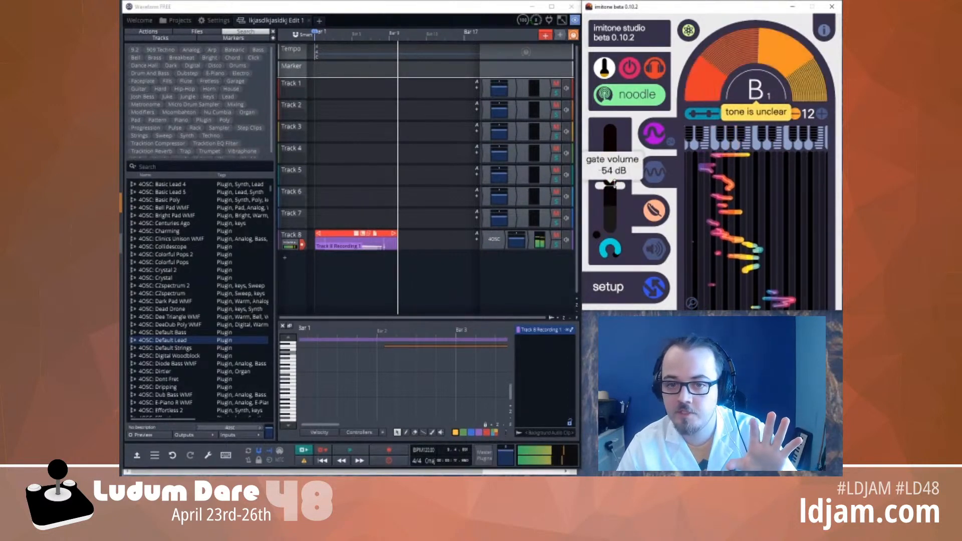
pyautogui.moveTo(609, 186); pyautogui.dragTo(609, 197)
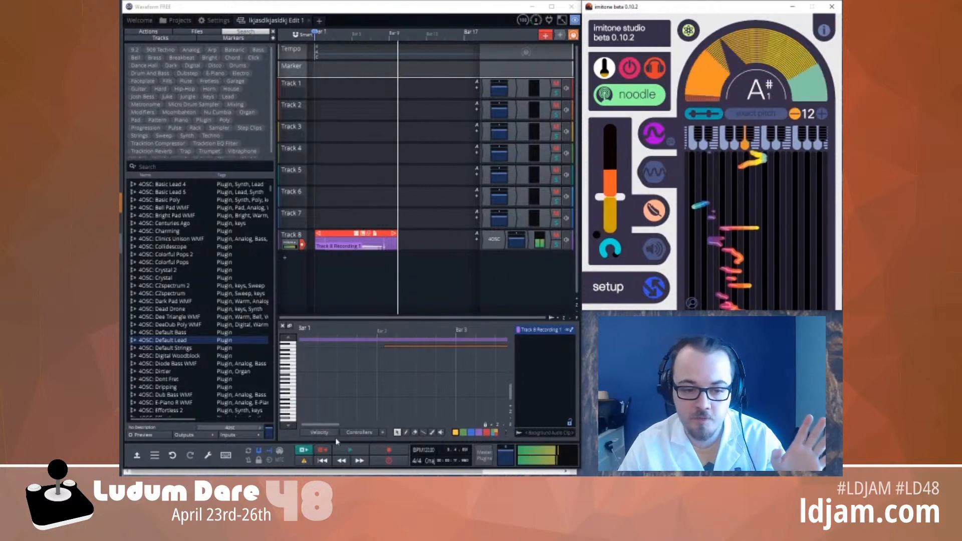
pyautogui.click(629, 70)
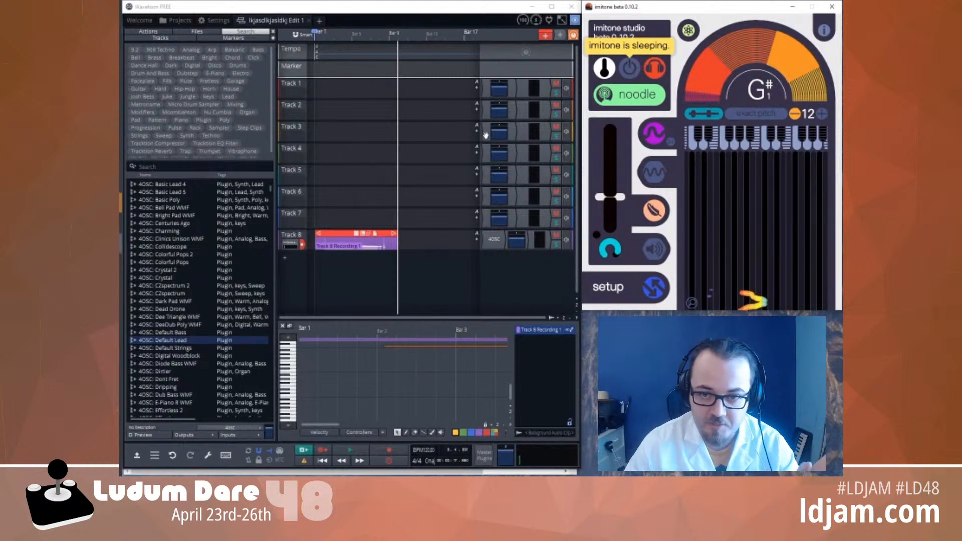
# Delete the recorded take from Track 8 and return the playhead to the start of bar 1
pyautogui.moveTo(500, 149)
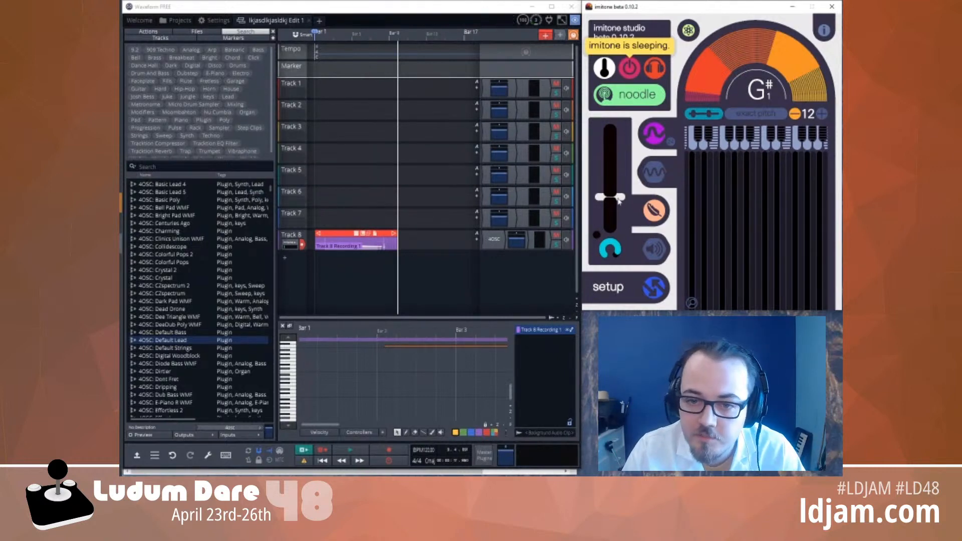
pyautogui.click(335, 235)
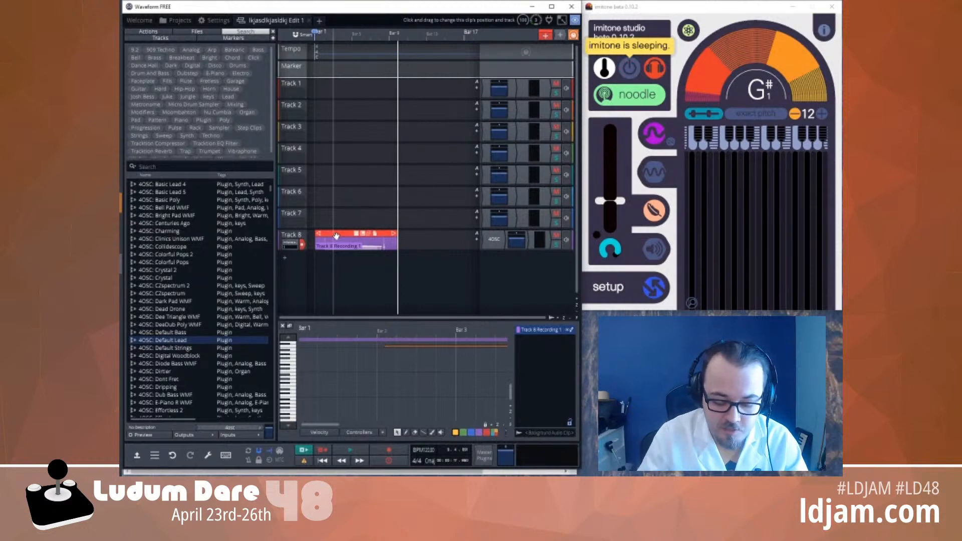
pyautogui.press('Delete')
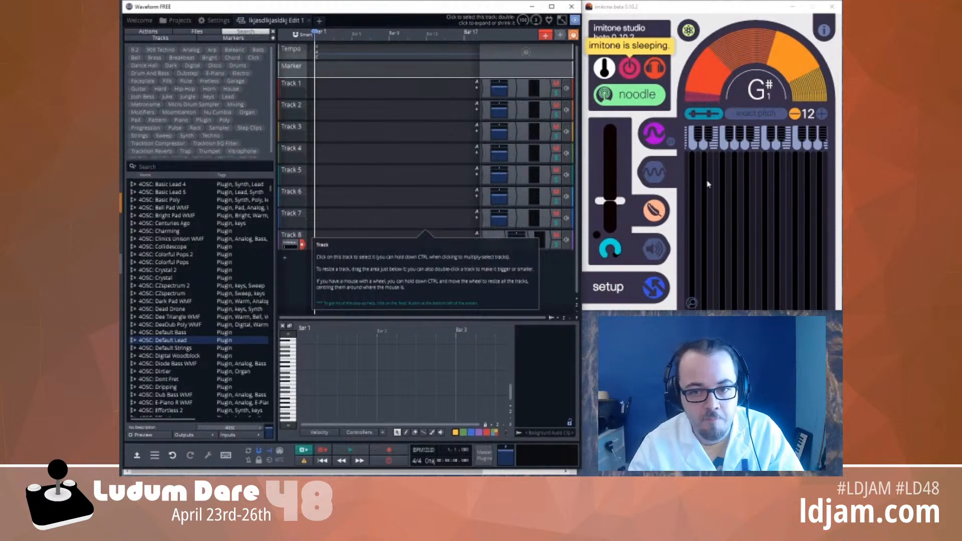
# Record a new voice take with the 4OSC synth on Track 8 and stop the recording
pyautogui.click(653, 253)
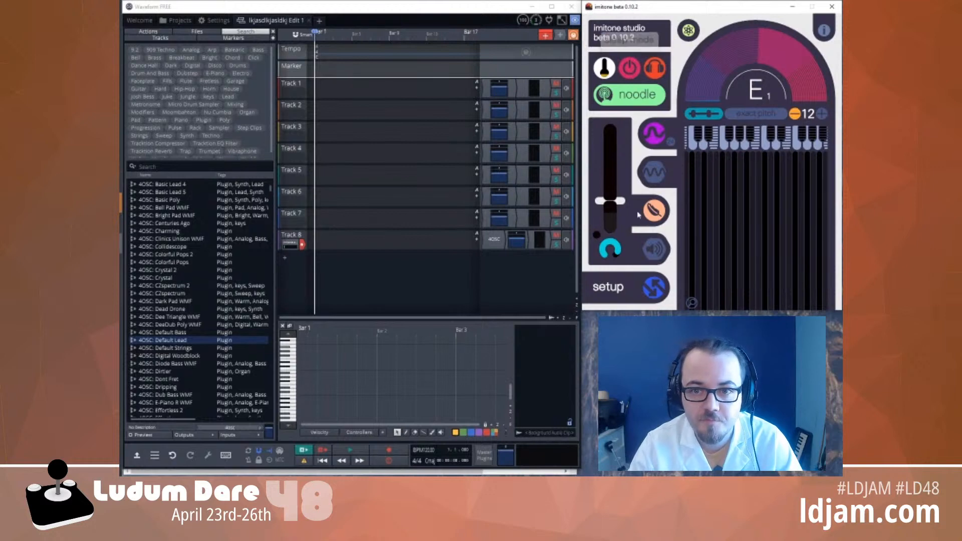
pyautogui.click(393, 451)
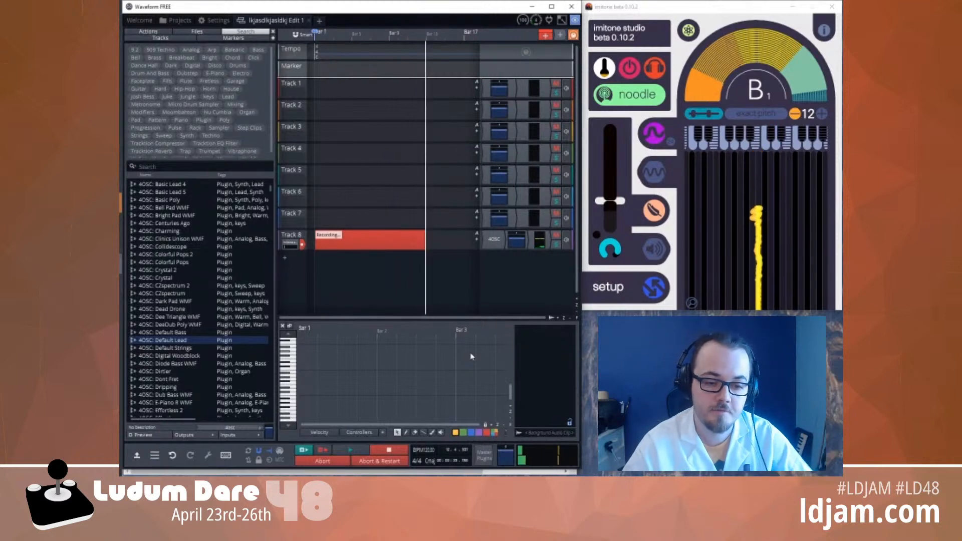
pyautogui.click(386, 451)
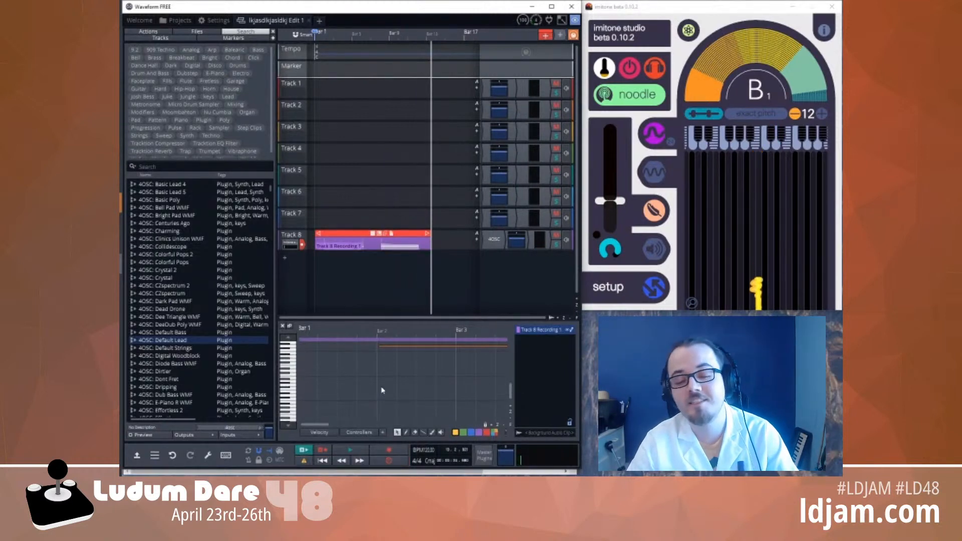
# Shift imitone's pitch 24 higher, try it by voice, and put imitone to sleep
pyautogui.click(629, 70)
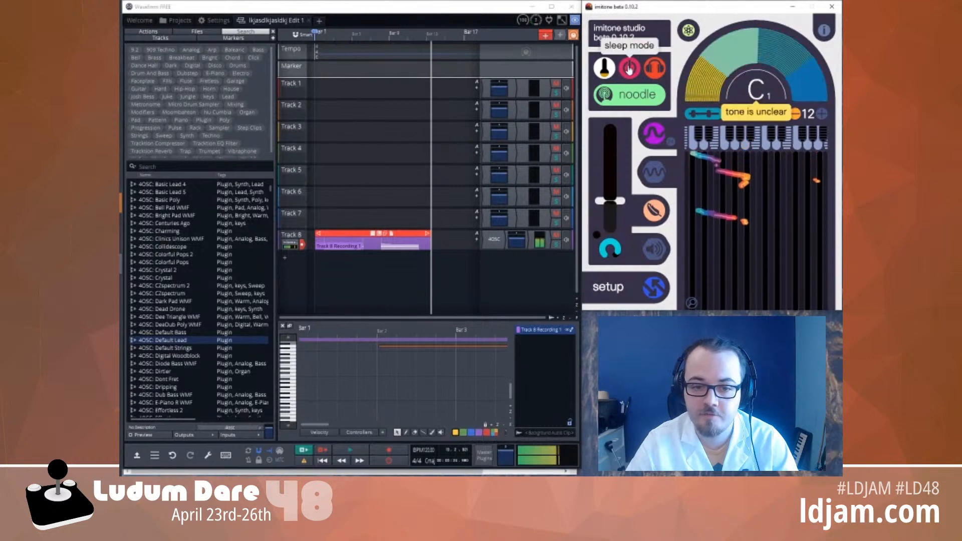
pyautogui.click(347, 236)
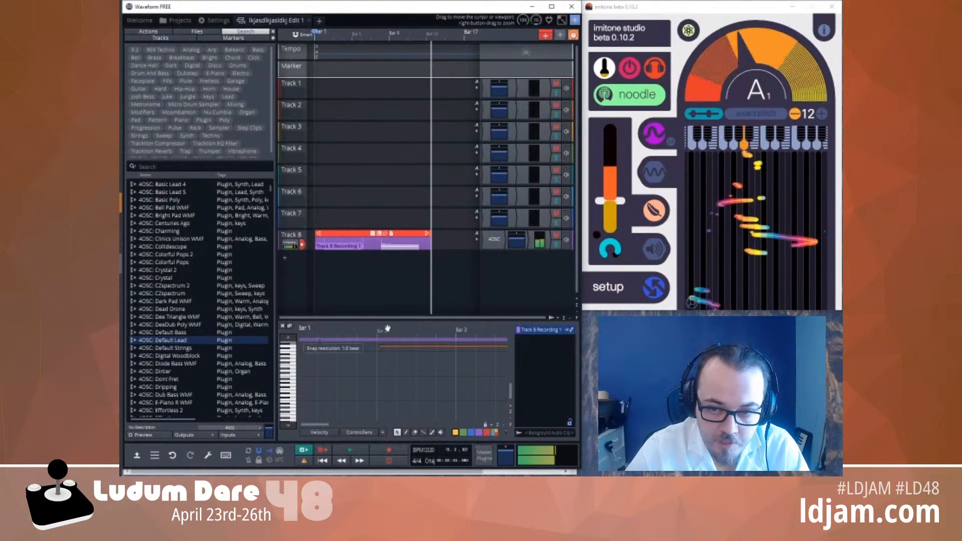
pyautogui.click(820, 115)
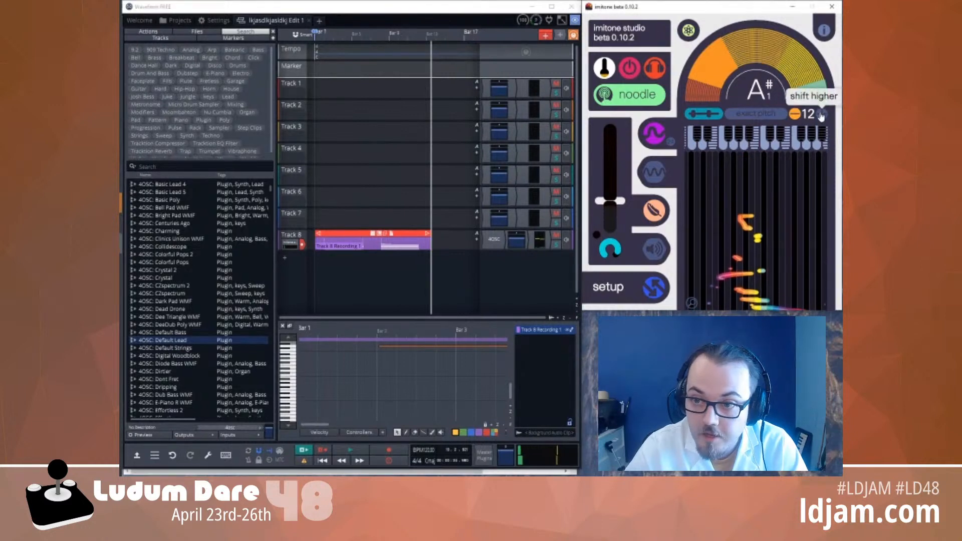
pyautogui.click(820, 115)
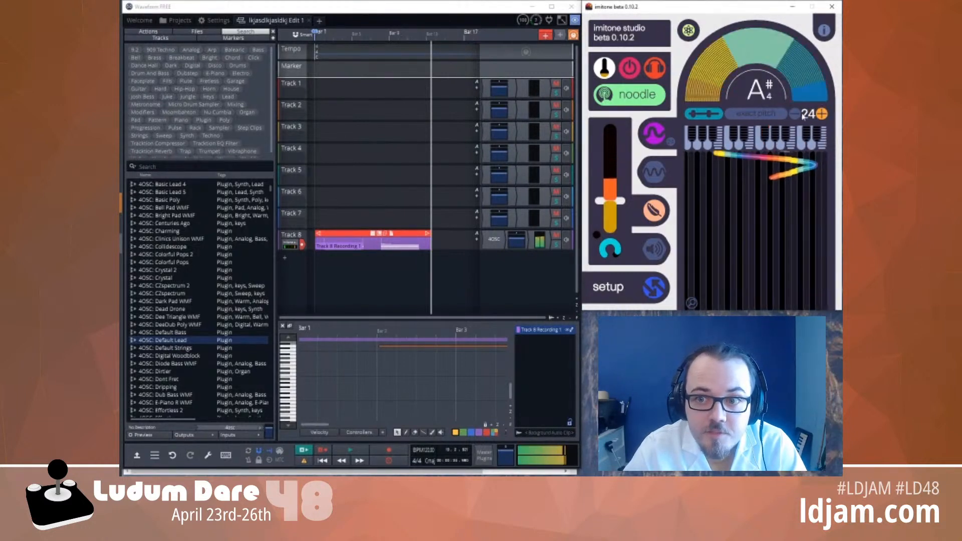
pyautogui.click(629, 68)
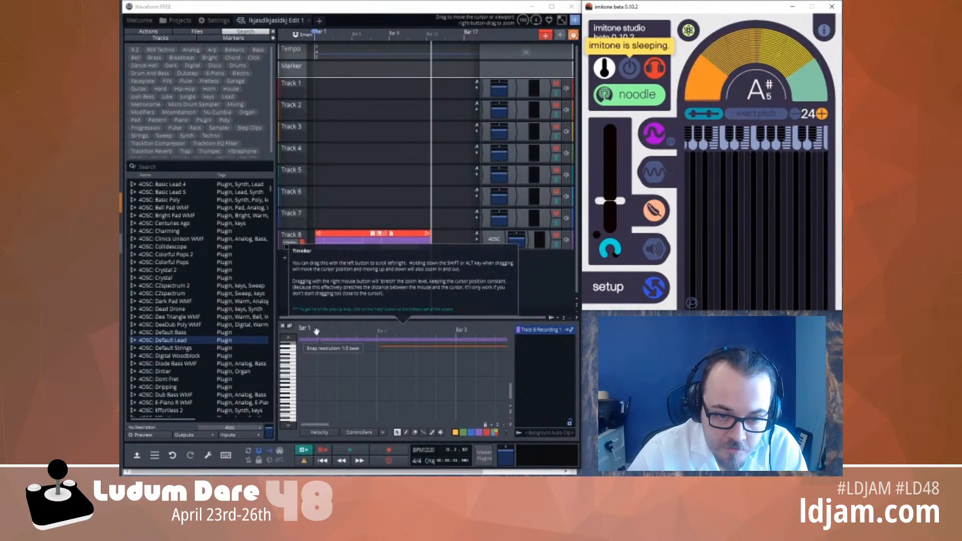
# Remove the first long note from the Track 8 recording, keeping the second one
pyautogui.click(391, 333)
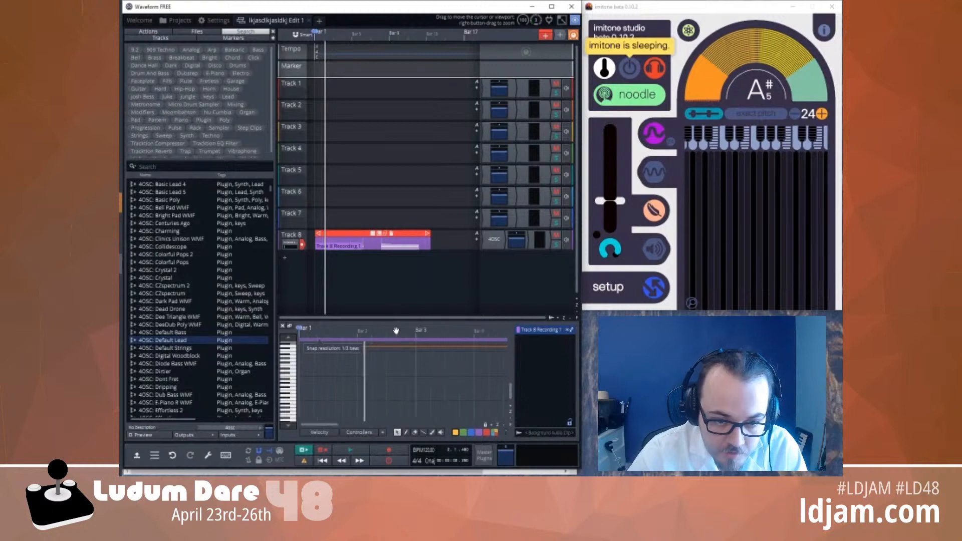
pyautogui.scroll(-4, 396, 331)
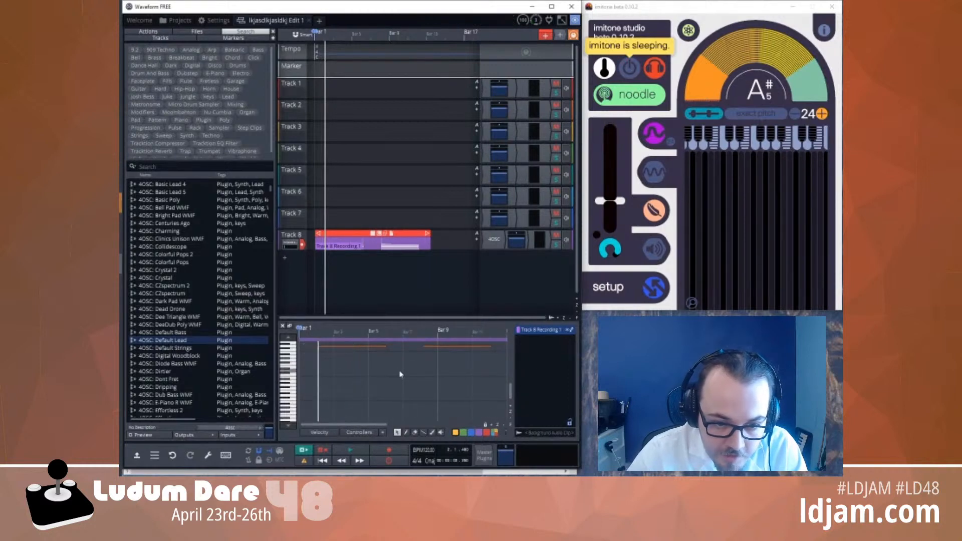
pyautogui.moveTo(402, 374); pyautogui.dragTo(306, 340)
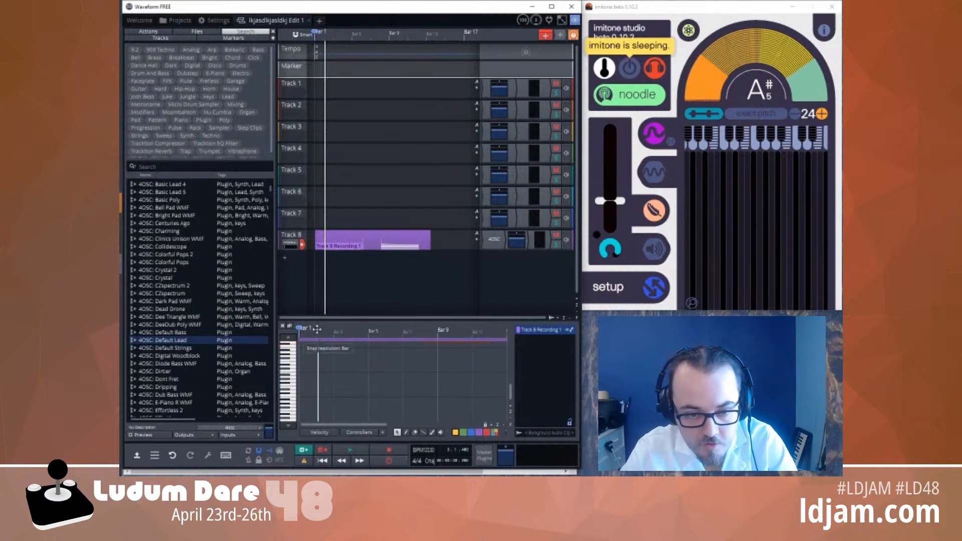
pyautogui.moveTo(510, 393); pyautogui.dragTo(511, 384)
# Play the Track 8 recording from bar 8, just before the remaining note, and stop it
pyautogui.click(413, 334)
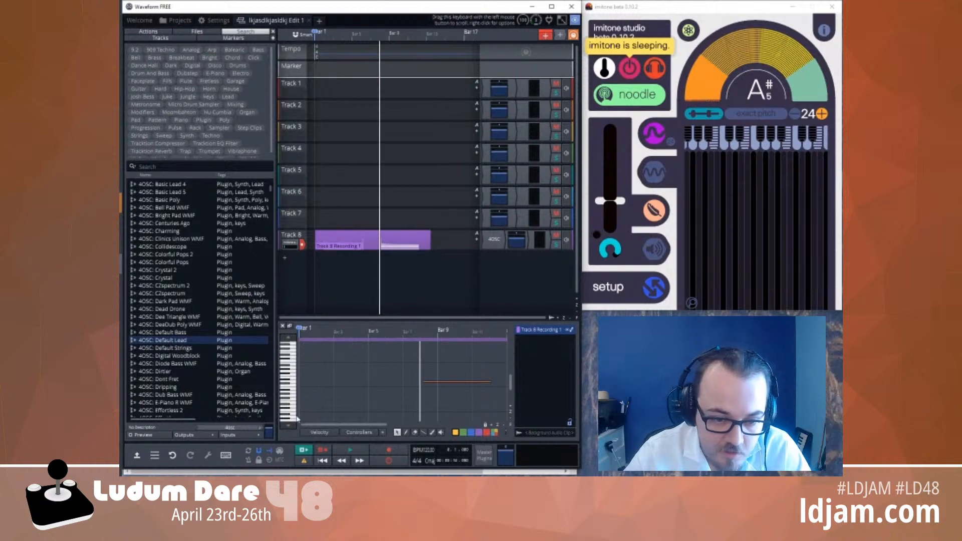
pyautogui.click(348, 451)
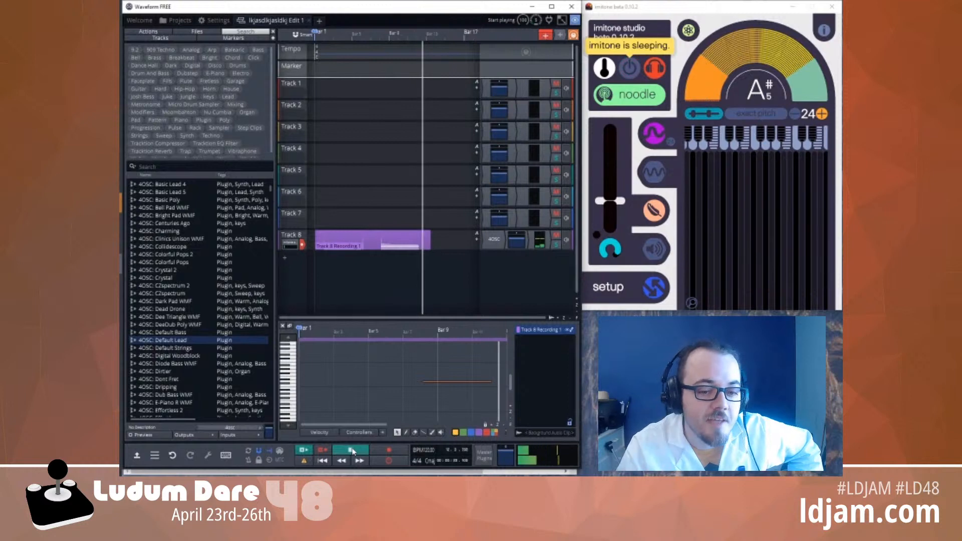
pyautogui.click(352, 449)
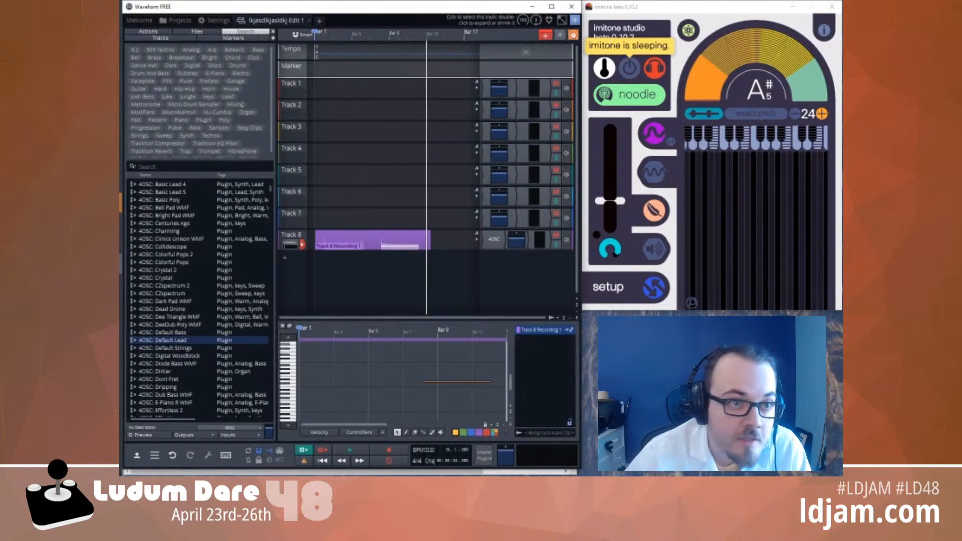
pyautogui.click(149, 456)
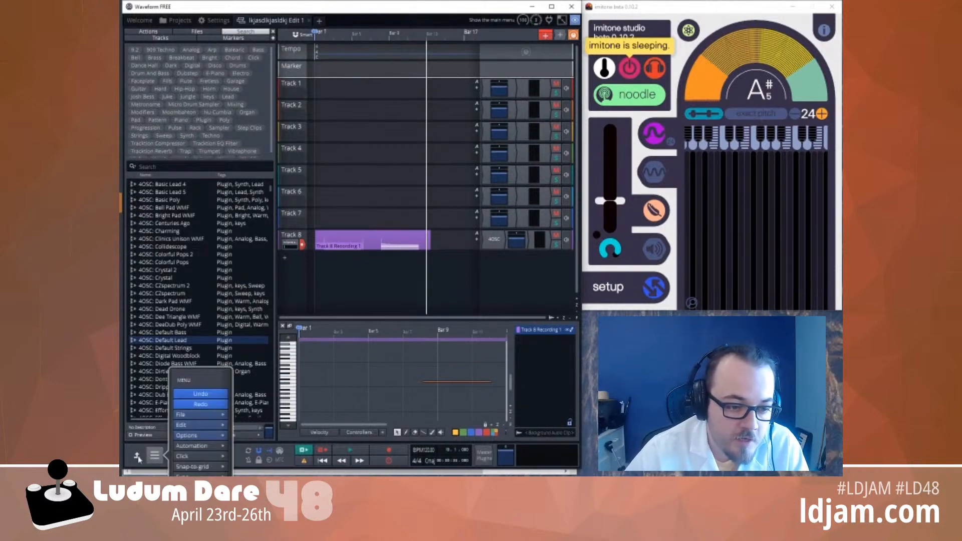
pyautogui.click(151, 394)
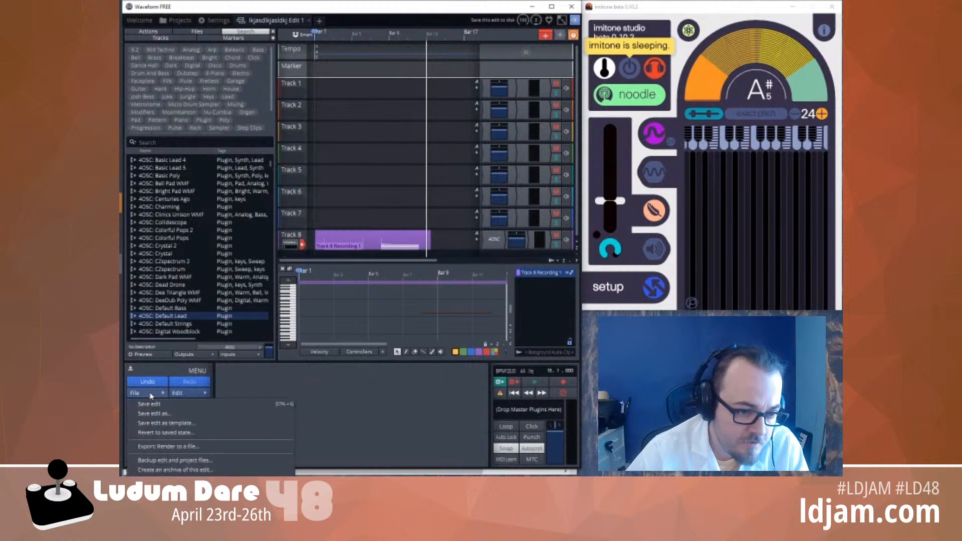
pyautogui.click(250, 410)
pyautogui.click(131, 372)
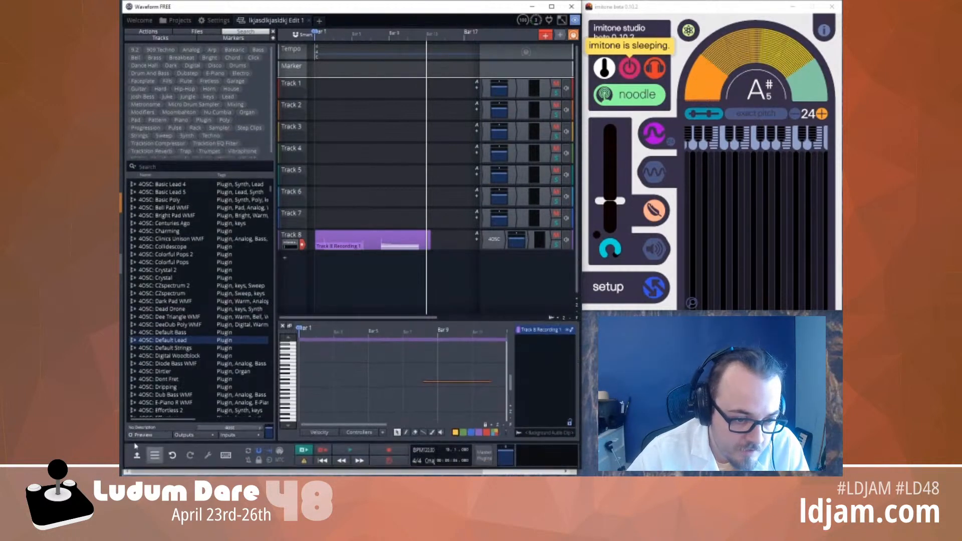
# Render the edit to a WAV file named pretty_spooky_sis.wav in the Exported folder and close the render window
pyautogui.click(134, 456)
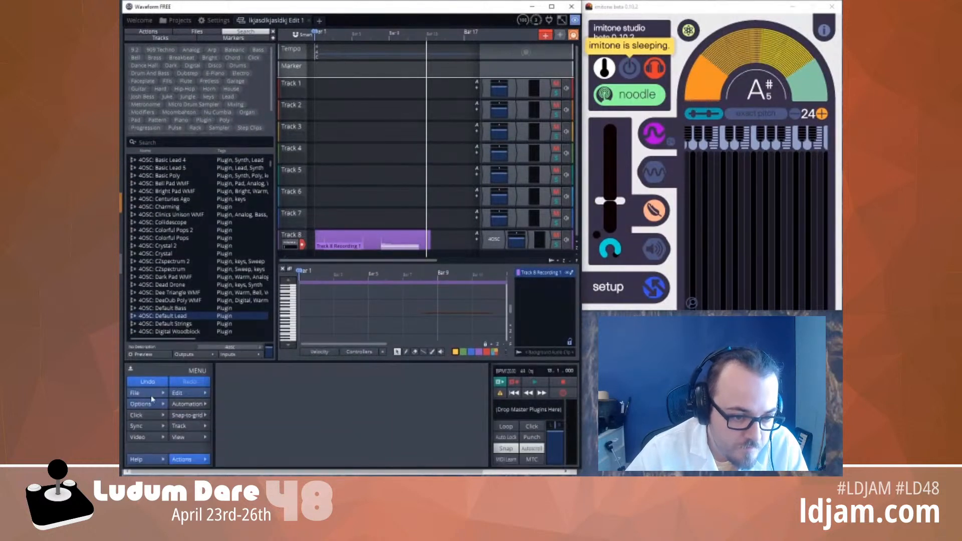
pyautogui.click(152, 399)
pyautogui.click(179, 448)
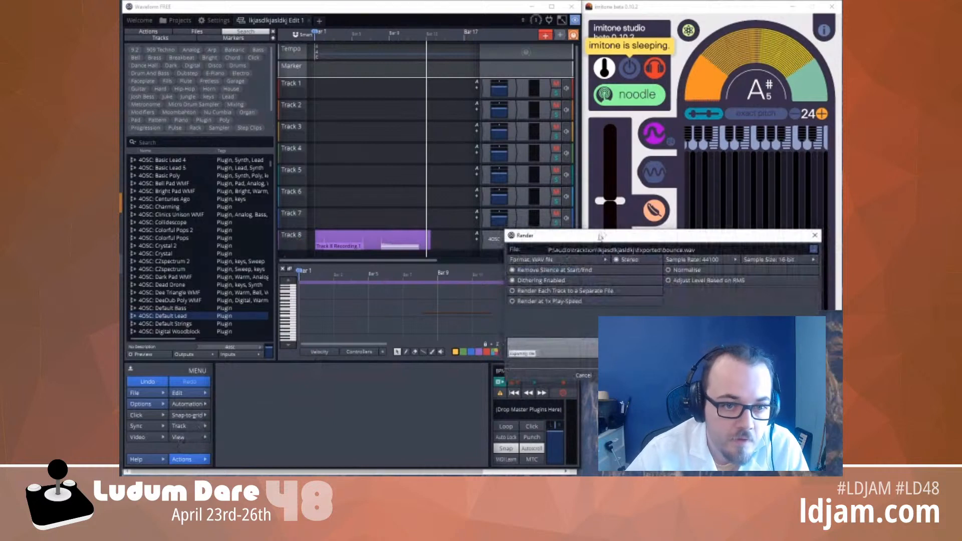
pyautogui.moveTo(596, 240); pyautogui.dragTo(293, 117)
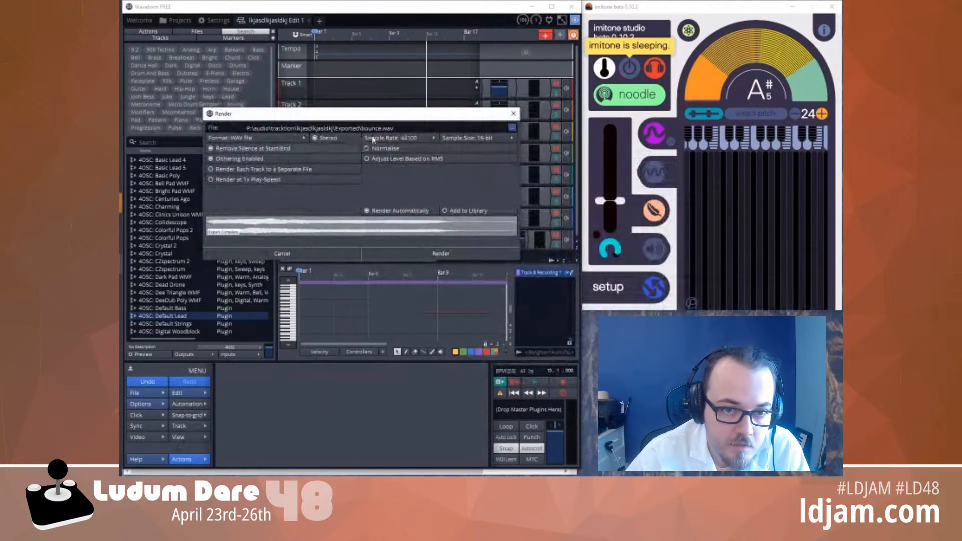
pyautogui.click(399, 130)
pyautogui.click(379, 129)
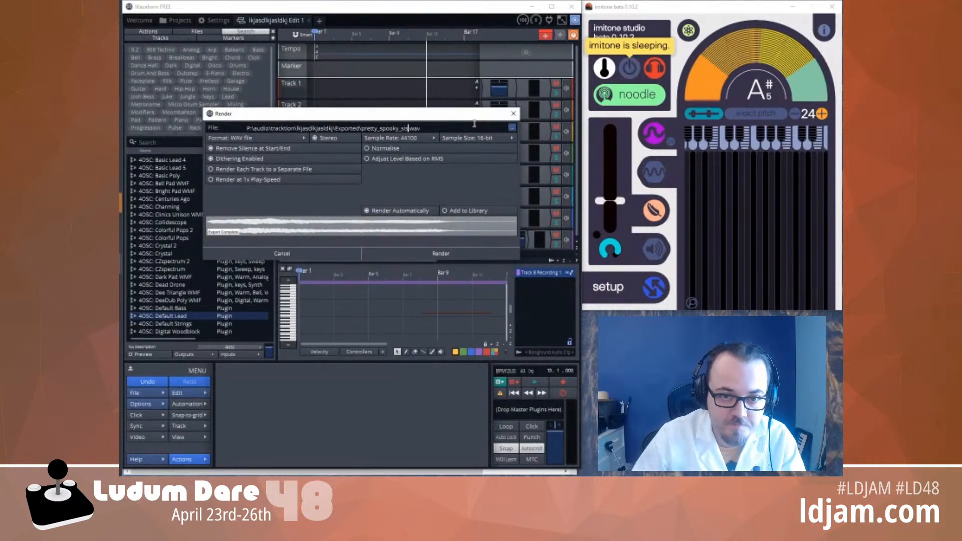
pyautogui.click(453, 255)
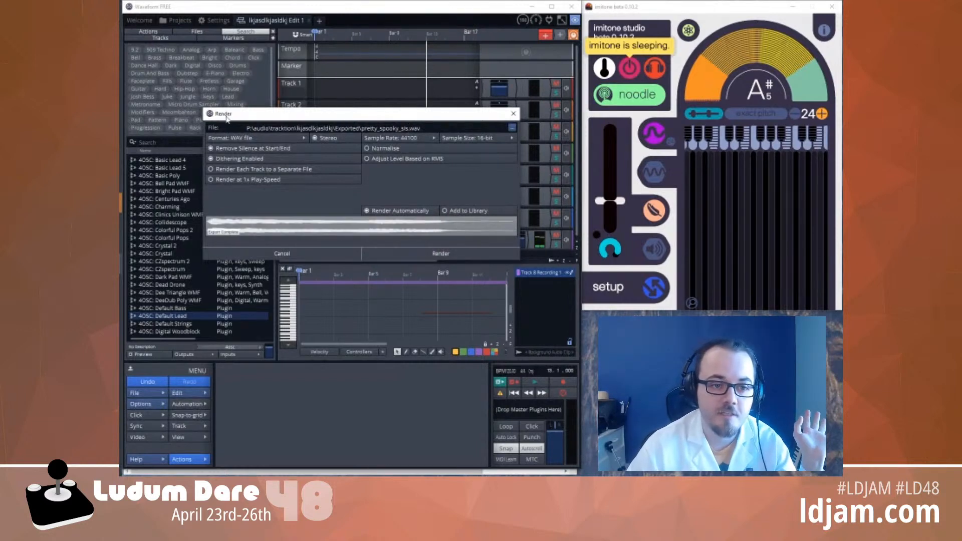
pyautogui.click(514, 114)
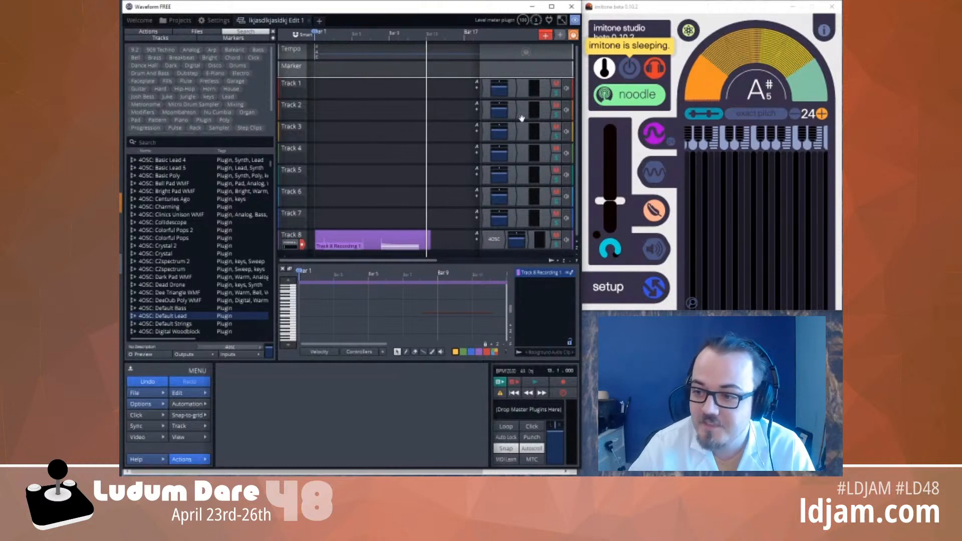
# Delete the exported recording from Track 8 and move the playhead back to bar 1
pyautogui.click(354, 236)
pyautogui.press('Delete')
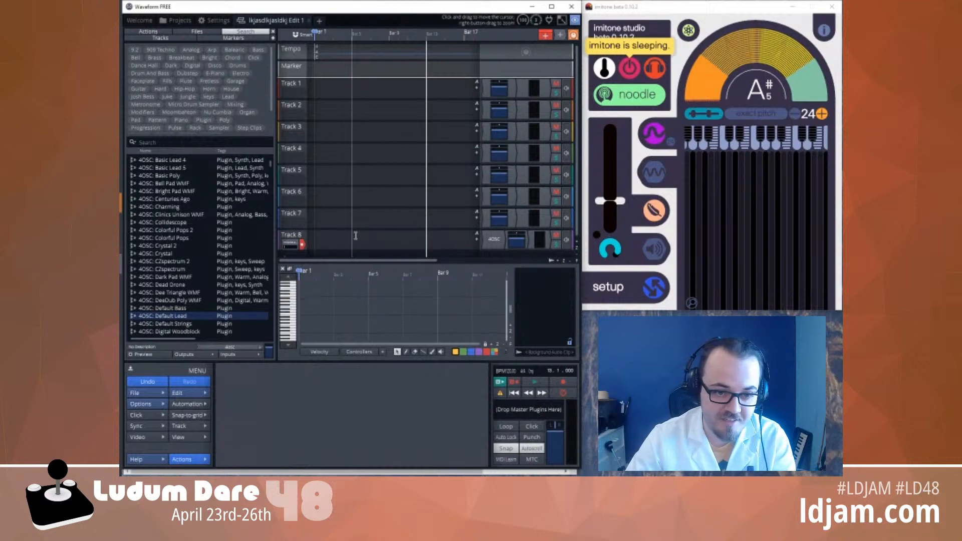
pyautogui.press('Home')
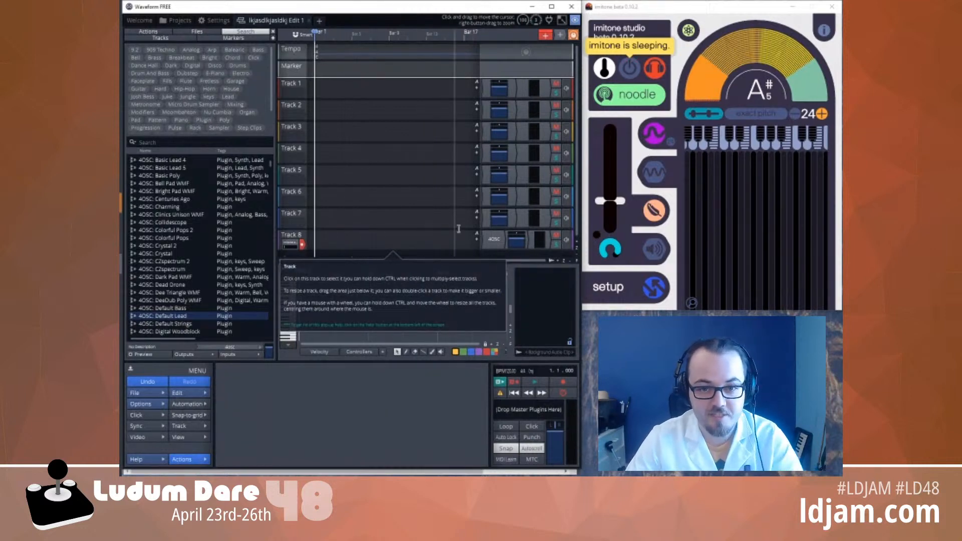
# Load the 4OSC: Hypnotize preset into the synth on Track 8
pyautogui.doubleClick(494, 240)
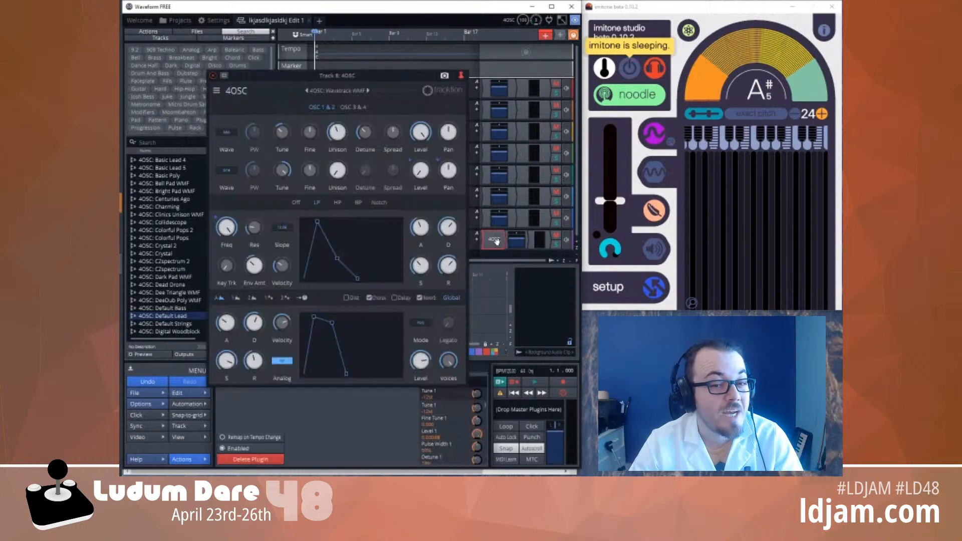
pyautogui.click(335, 91)
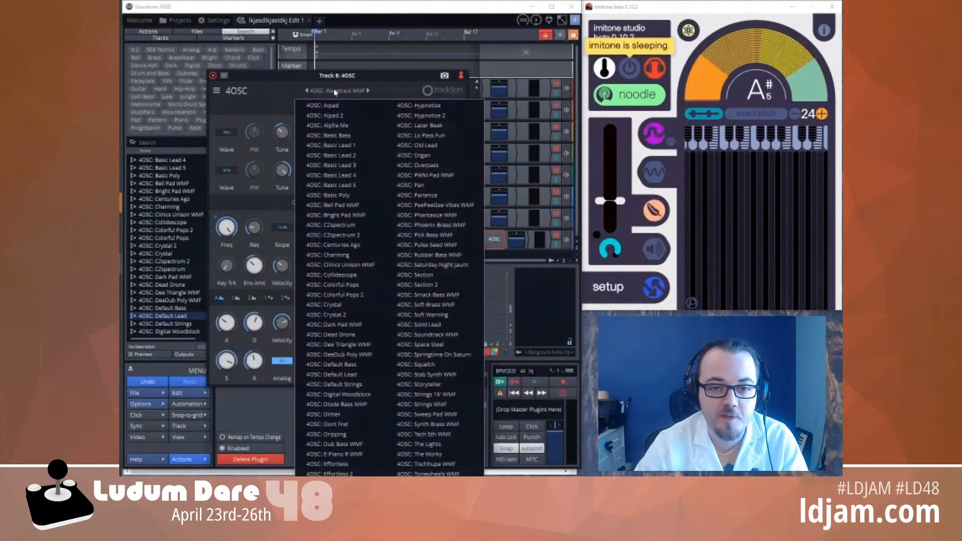
pyautogui.click(437, 106)
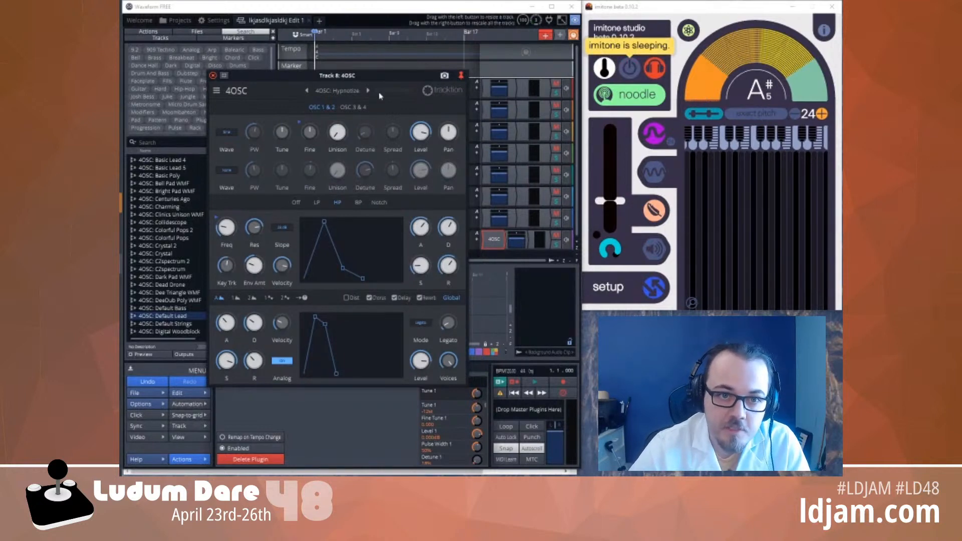
pyautogui.click(336, 91)
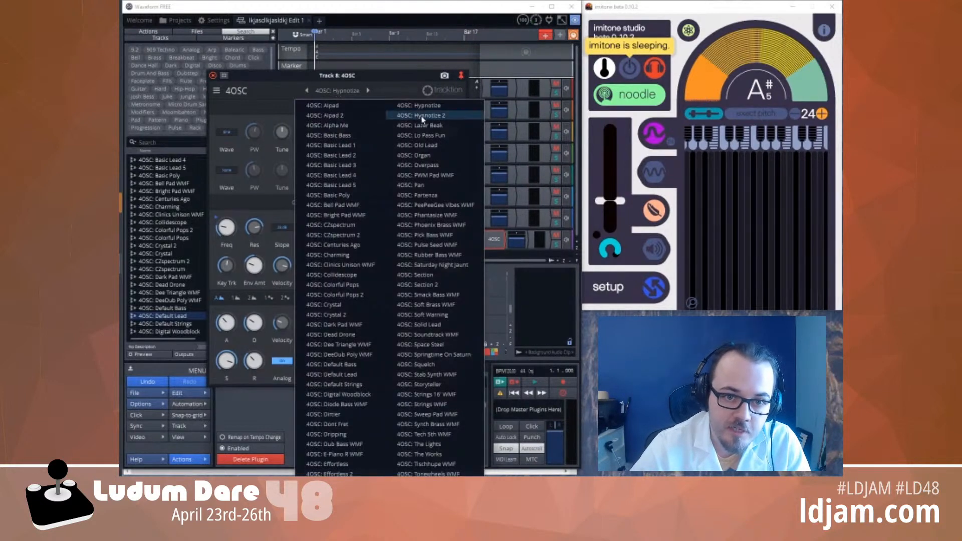
pyautogui.click(339, 92)
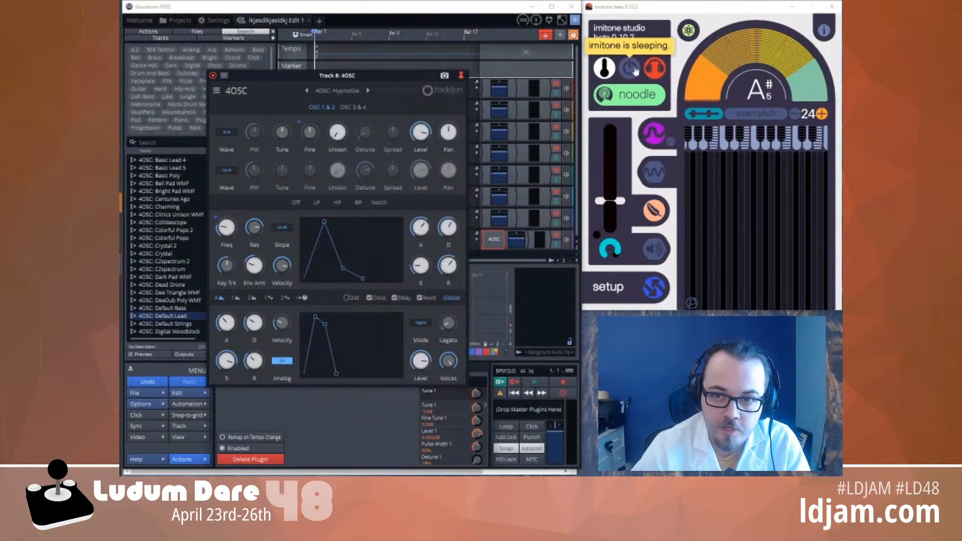
# Reset imitone's pitch shift to 0 and wake it from sleep mode to try the preset by voice
pyautogui.click(797, 117)
pyautogui.click(797, 117)
pyautogui.click(628, 74)
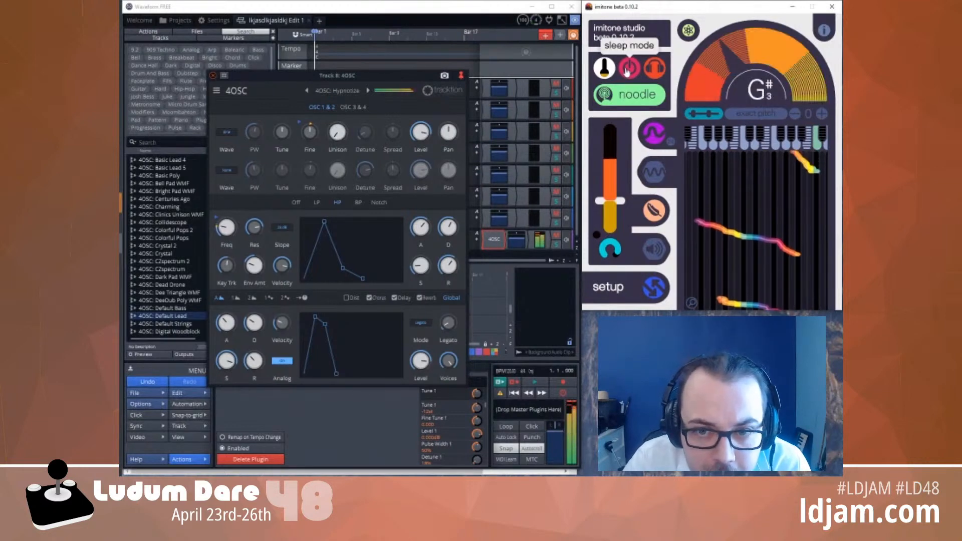
pyautogui.click(628, 68)
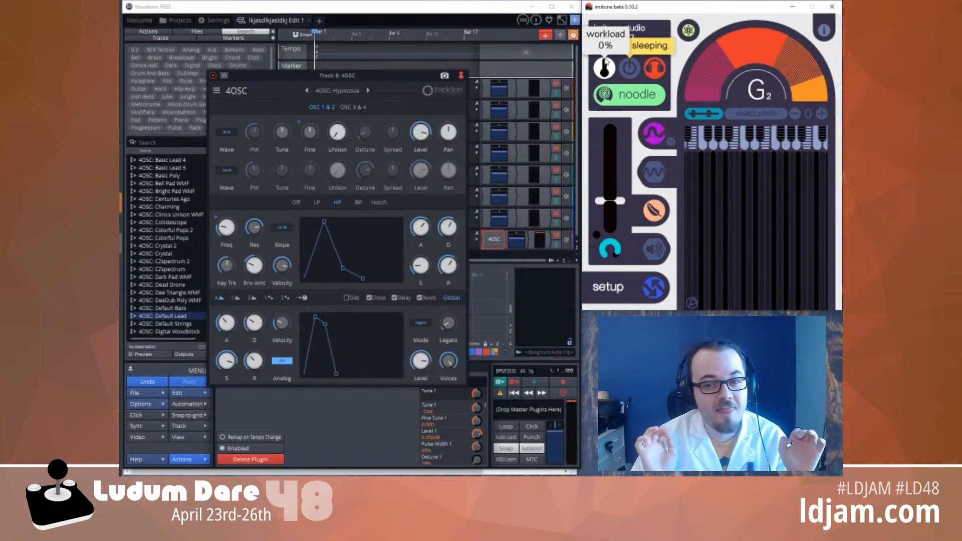
pyautogui.click(631, 70)
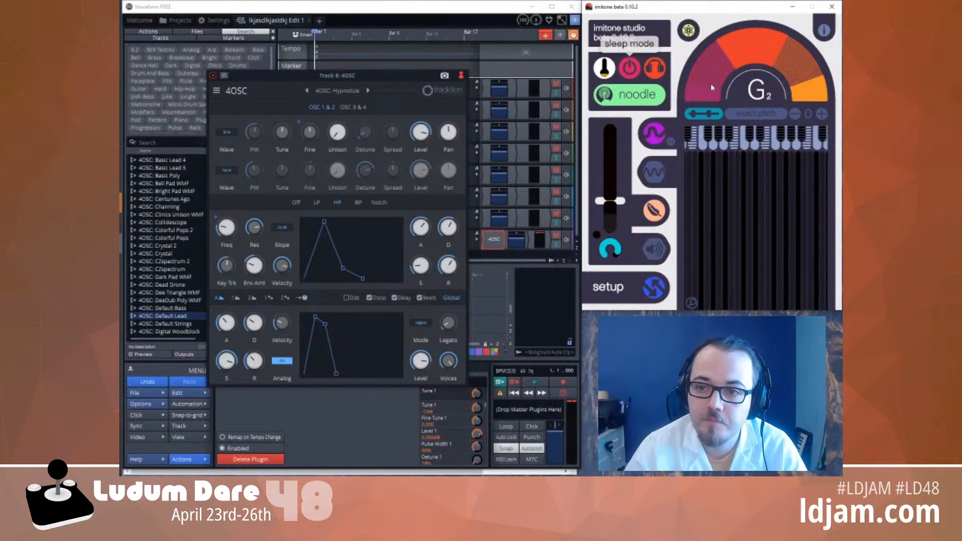
# Audition the preset by voice with imitone's pitch shift at 24 and 12, and return the shift to 0
pyautogui.click(795, 114)
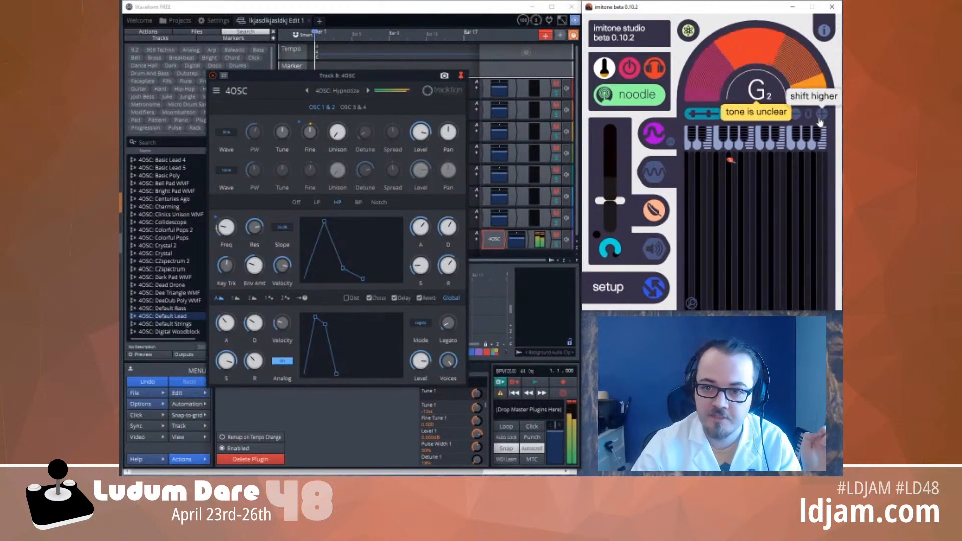
pyautogui.click(820, 116)
pyautogui.click(820, 117)
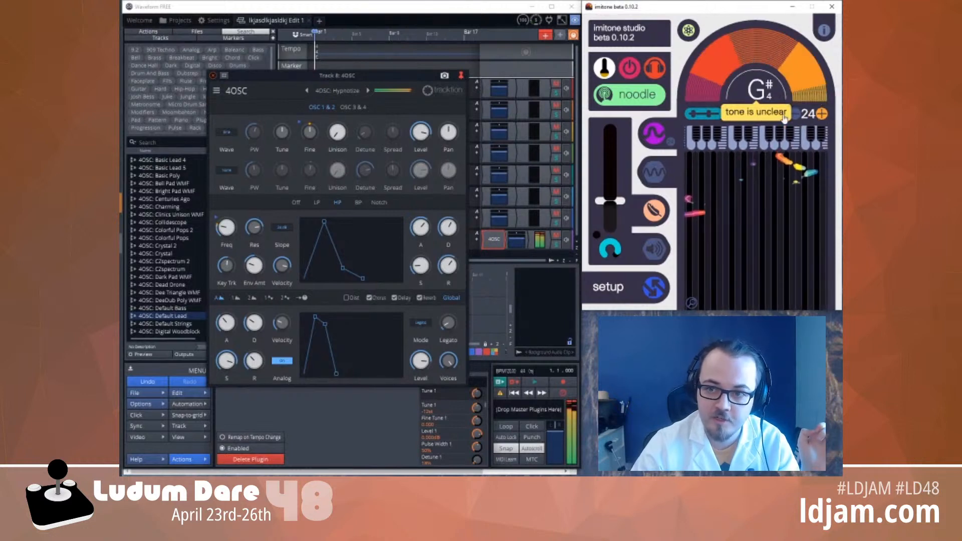
pyautogui.click(796, 116)
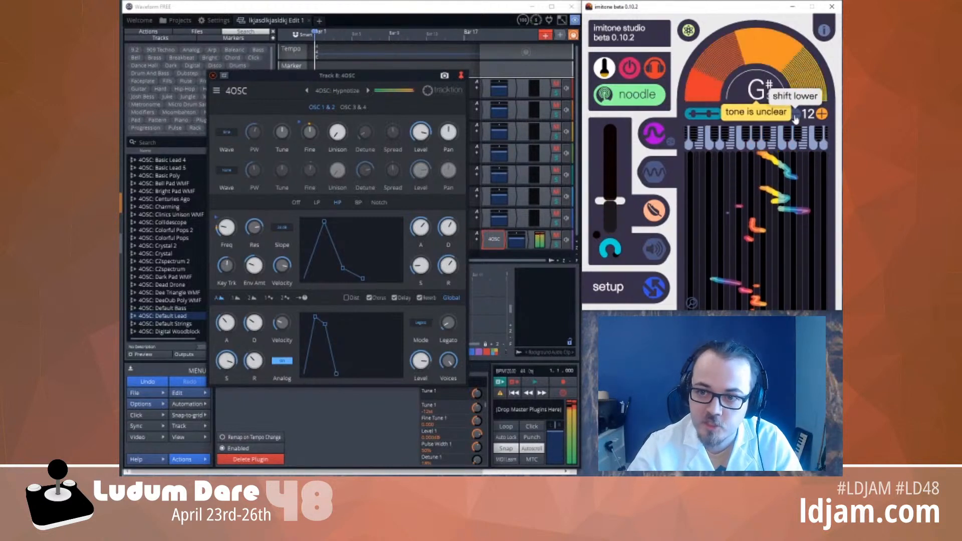
pyautogui.click(795, 116)
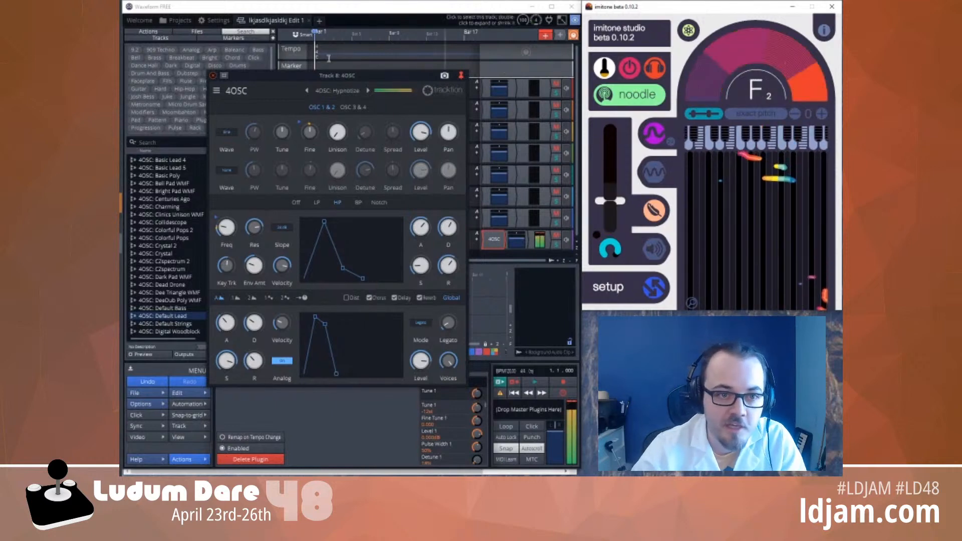
# Close the synth window, collapse the lower controls panel and start recording on Track 8 with imitone awake
pyautogui.click(212, 76)
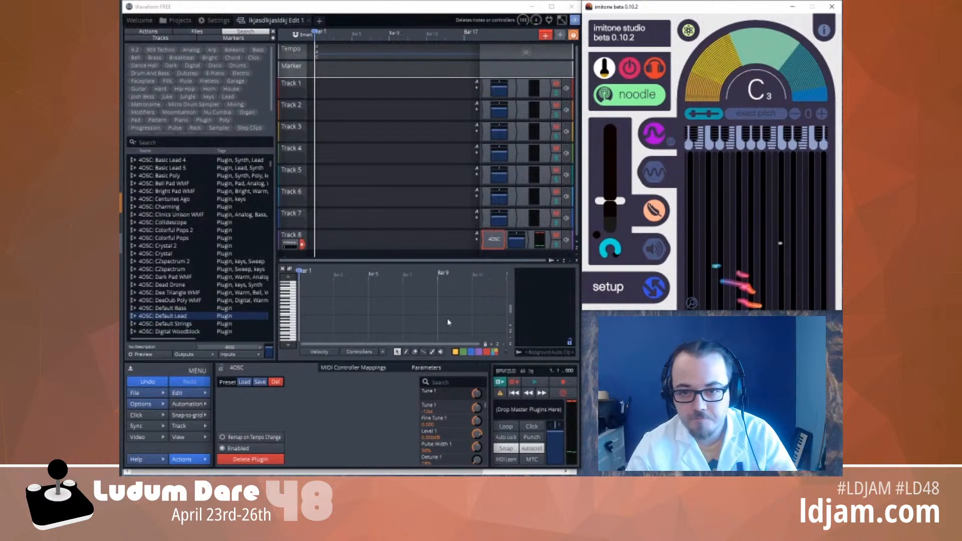
pyautogui.click(630, 68)
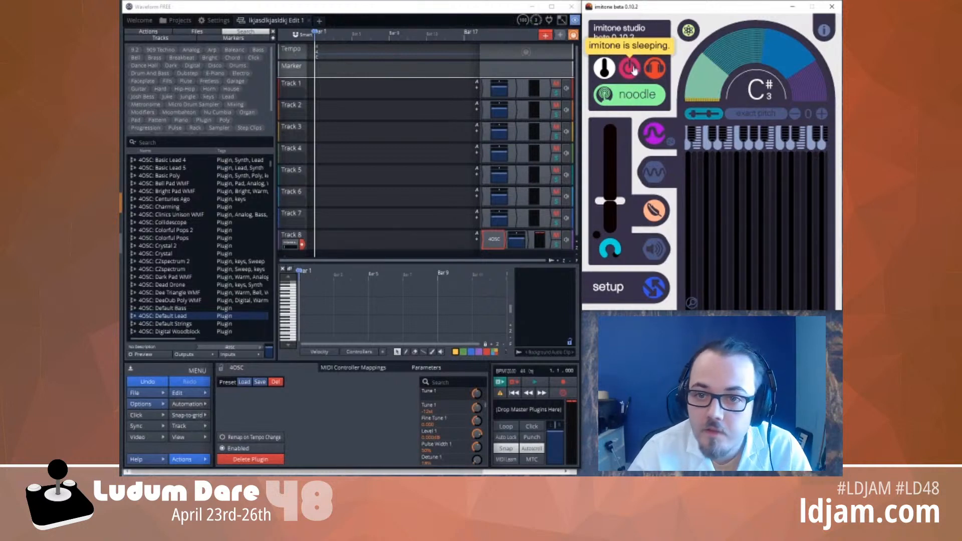
pyautogui.click(630, 69)
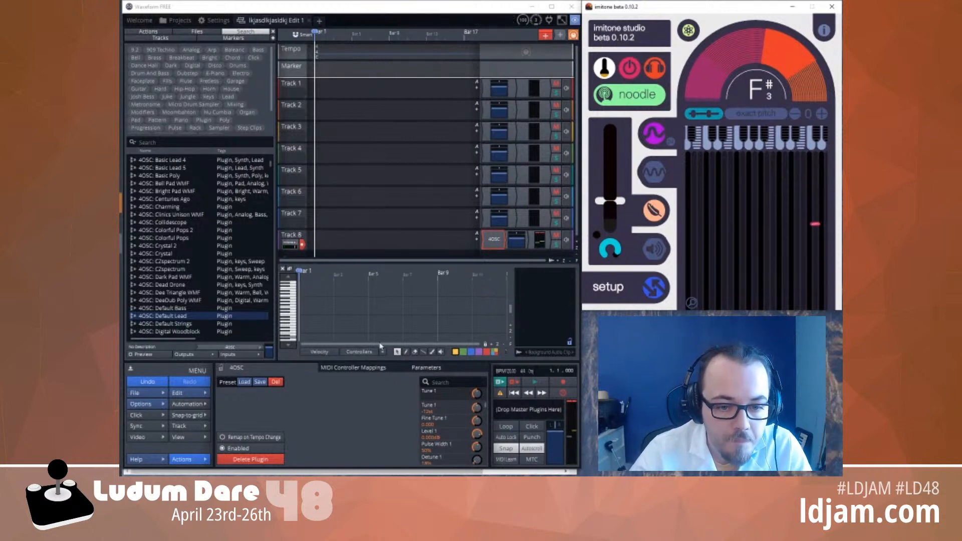
pyautogui.click(131, 369)
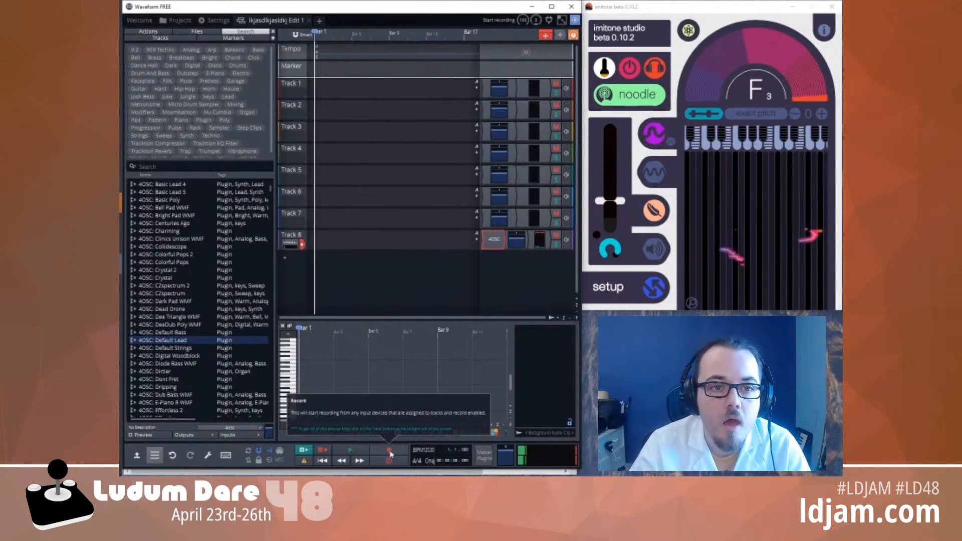
pyautogui.click(390, 452)
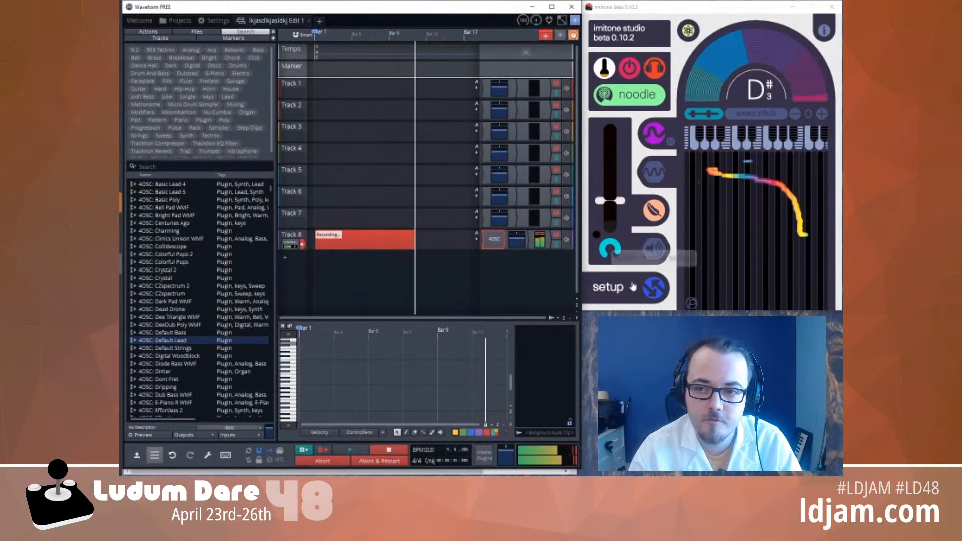
# With the recording running, raise imitone's pitch shift to 24 and its volume slider slightly, keeping imitone awake for singing
pyautogui.click(822, 114)
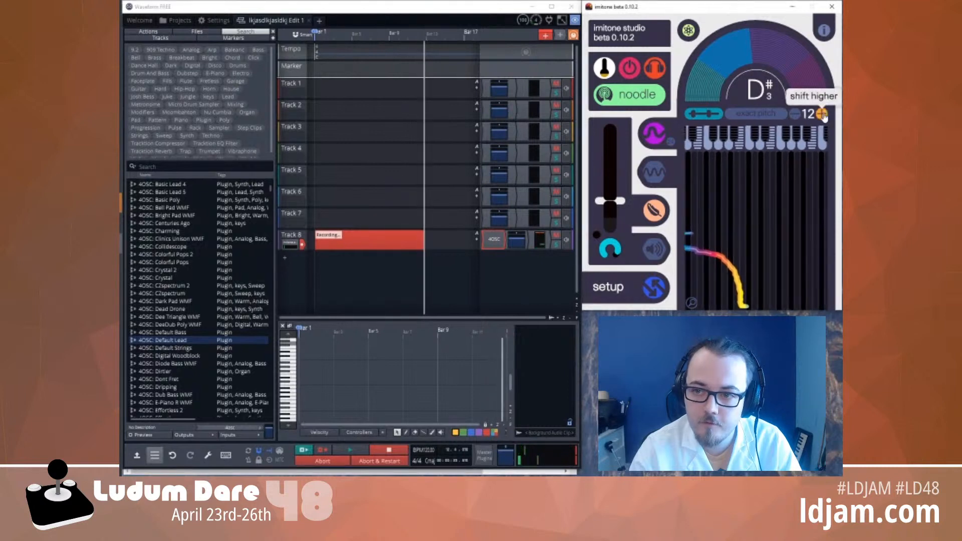
pyautogui.click(821, 114)
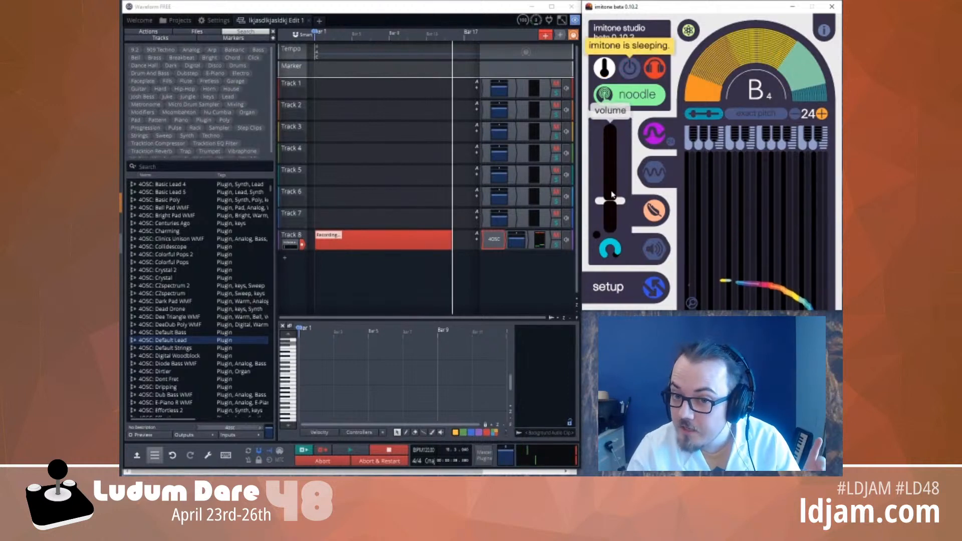
pyautogui.moveTo(611, 199); pyautogui.dragTo(612, 186)
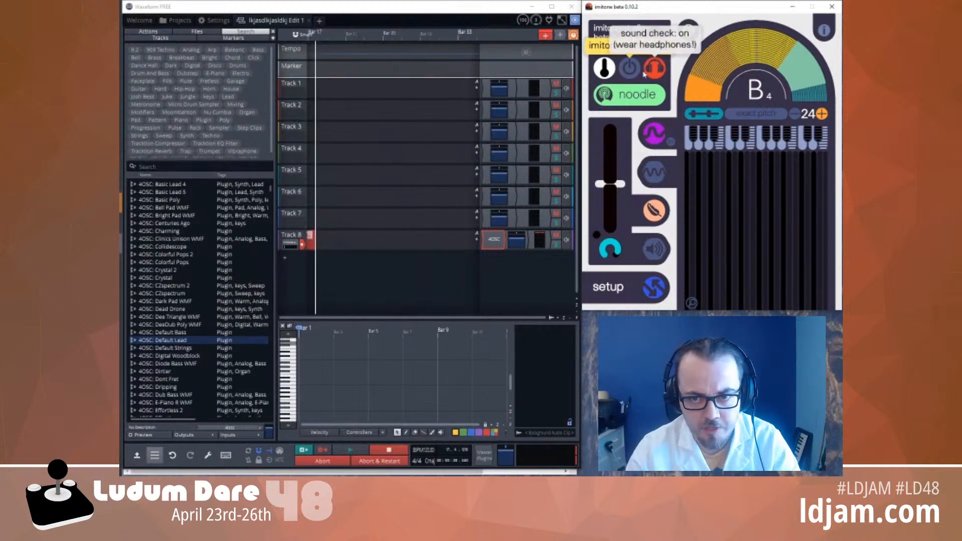
pyautogui.click(628, 68)
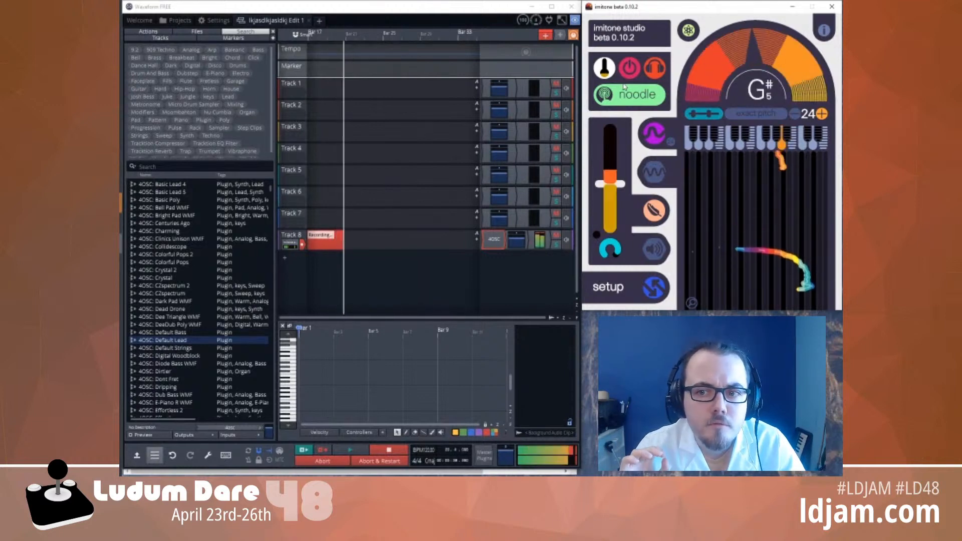
# Lower imitone's pitch shift to 12 and on to -12 during the take, put imitone to sleep and stop recording
pyautogui.click(794, 114)
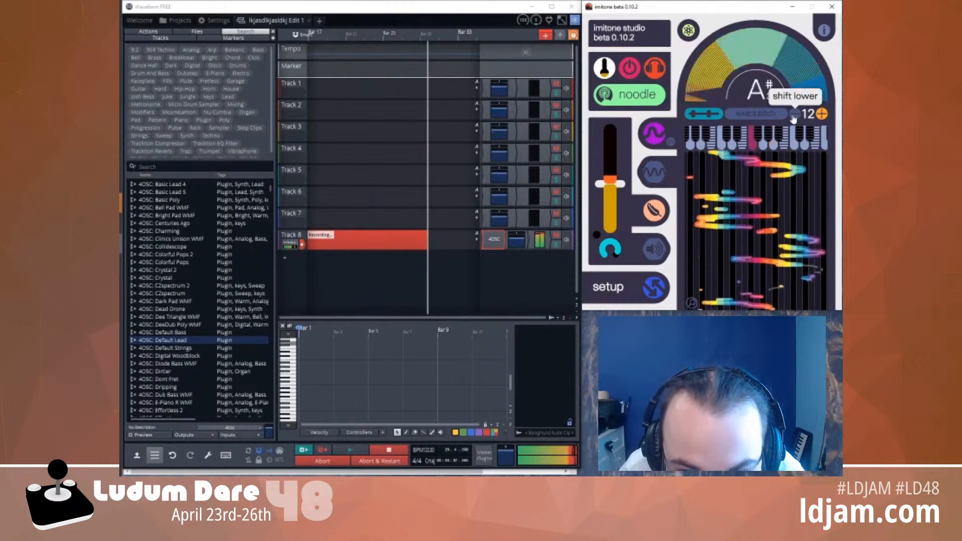
pyautogui.click(793, 117)
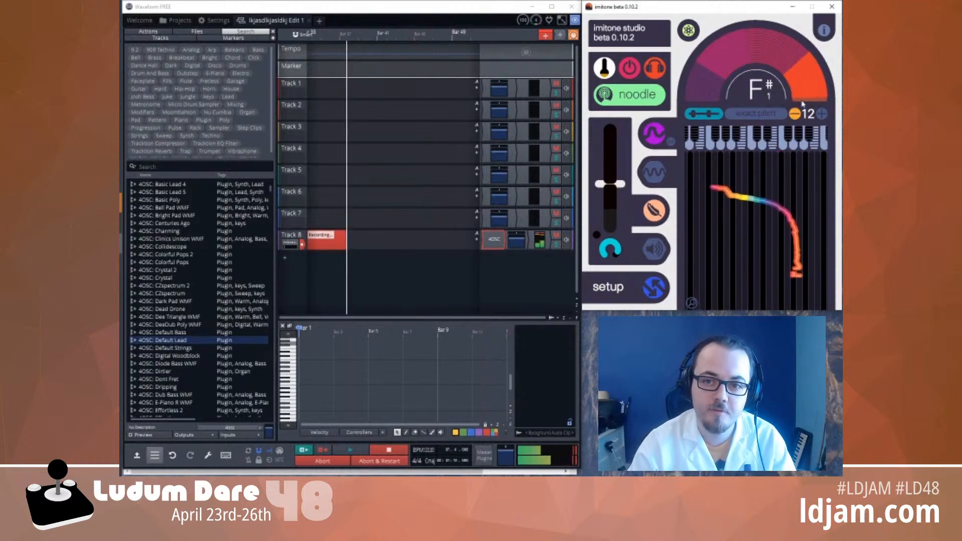
pyautogui.click(636, 71)
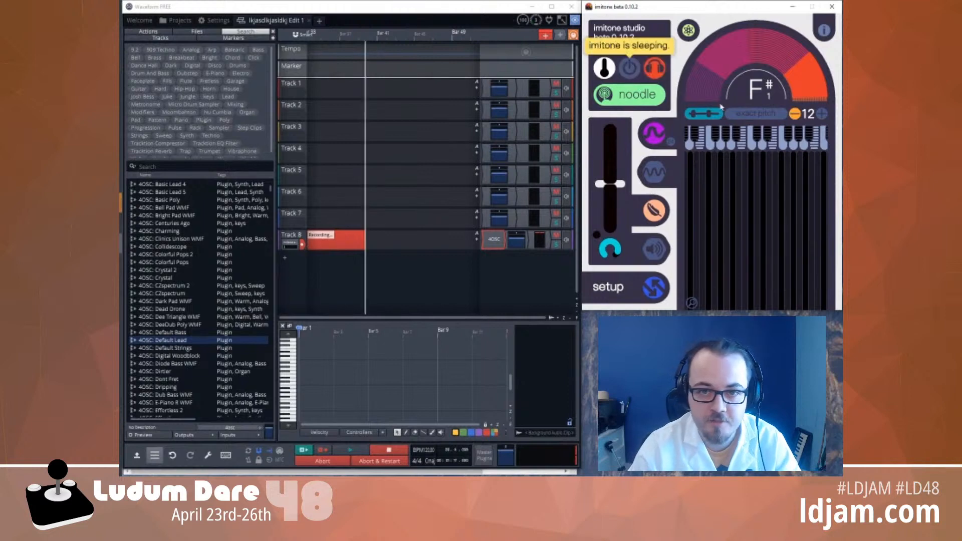
pyautogui.click(388, 450)
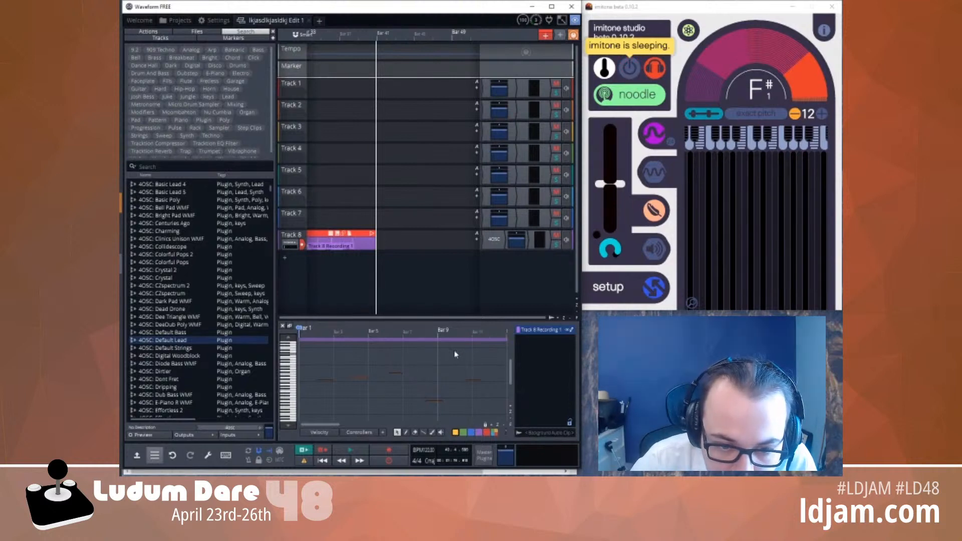
# Examine the groups of notes in the first part of the Track 8 recording in the MIDI editor
pyautogui.scroll(-4, 430, 332)
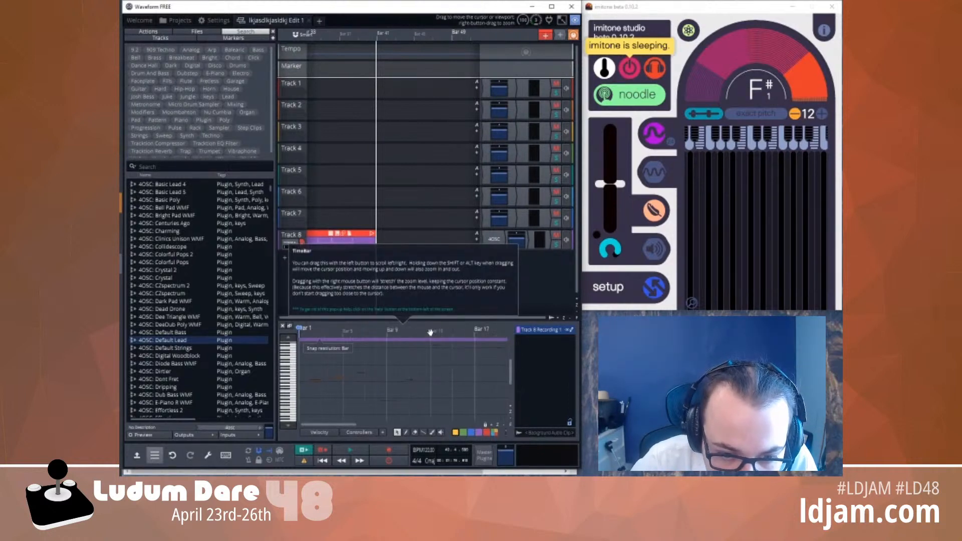
pyautogui.scroll(-1, 430, 332)
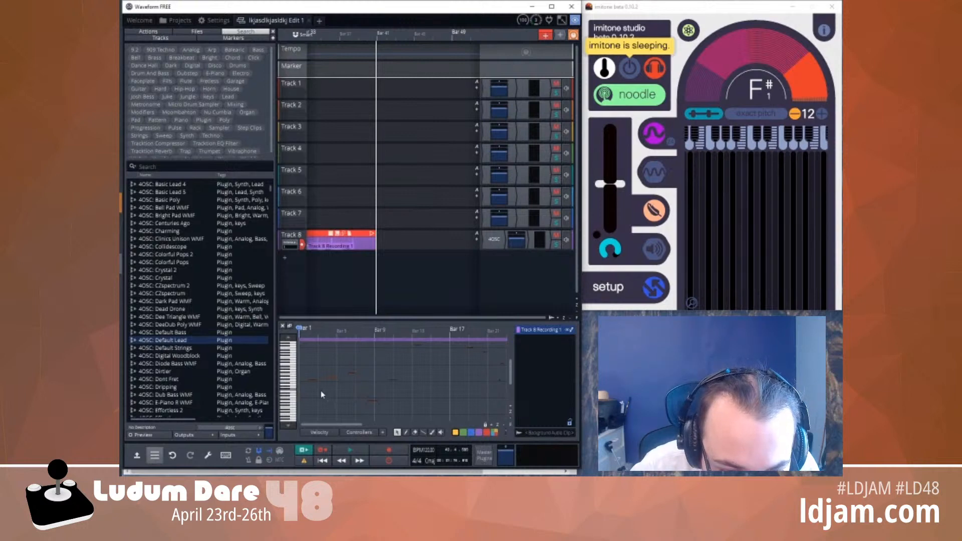
pyautogui.moveTo(331, 393); pyautogui.dragTo(376, 398)
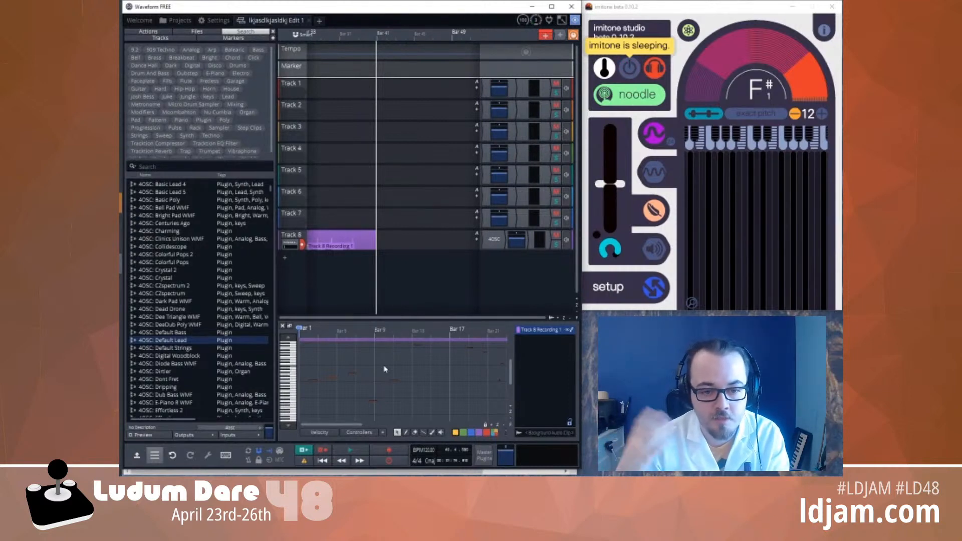
pyautogui.moveTo(419, 411); pyautogui.dragTo(389, 383)
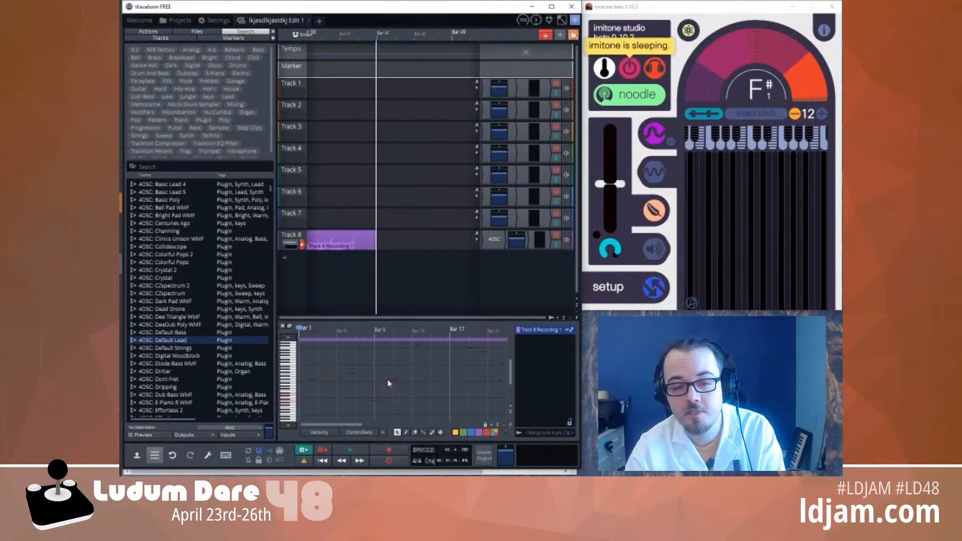
pyautogui.moveTo(439, 375); pyautogui.dragTo(421, 357)
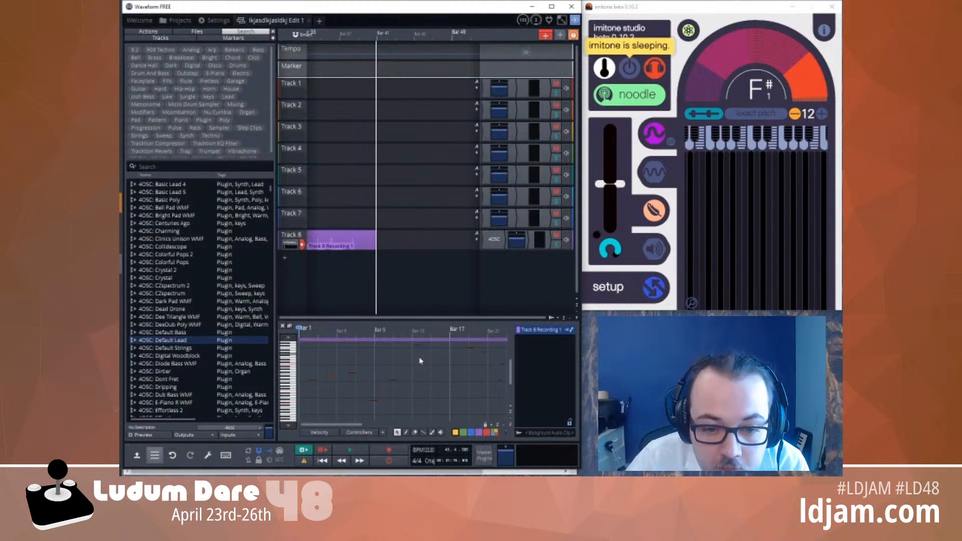
pyautogui.moveTo(478, 387); pyautogui.dragTo(503, 405)
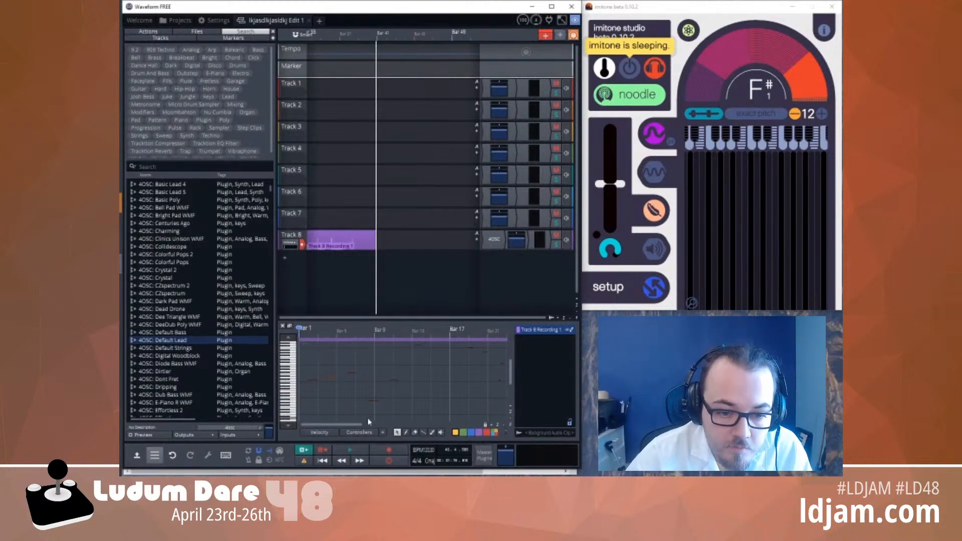
# Play the Track 8 recording from about bar 31 and stop the playback
pyautogui.moveTo(355, 425); pyautogui.dragTo(395, 431)
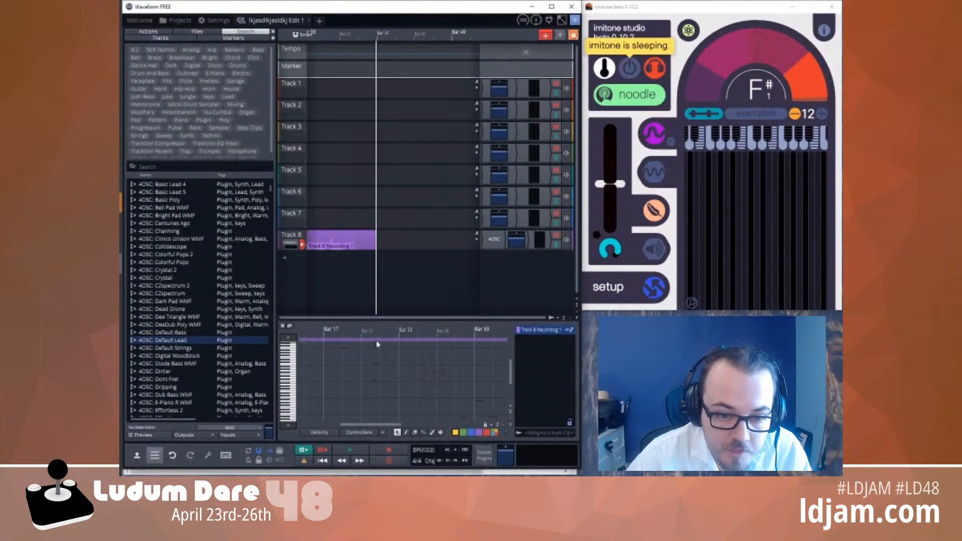
pyautogui.click(456, 334)
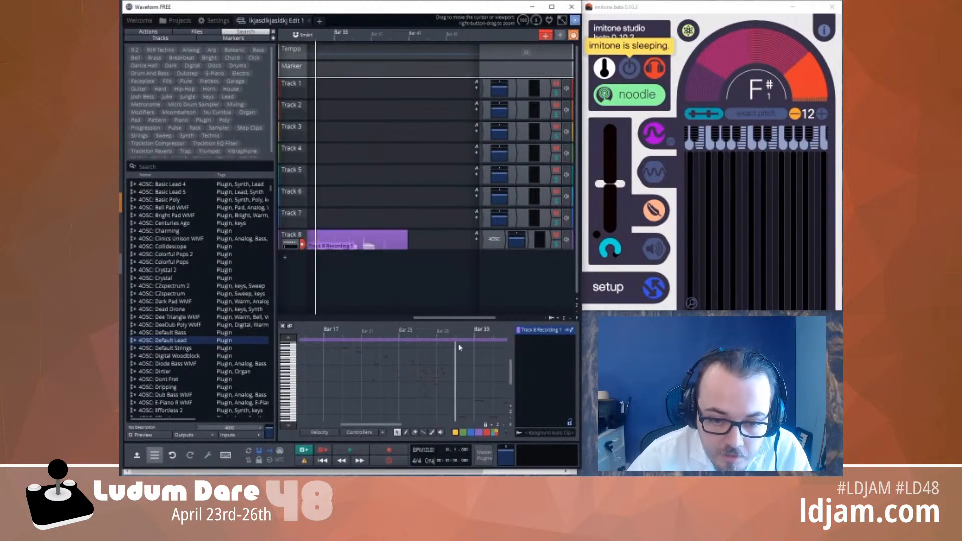
pyautogui.click(359, 453)
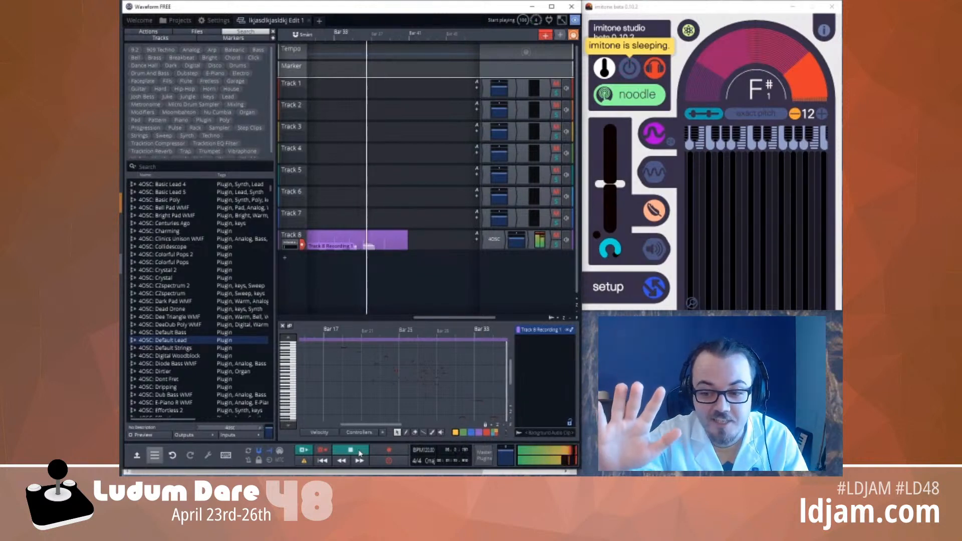
pyautogui.click(360, 453)
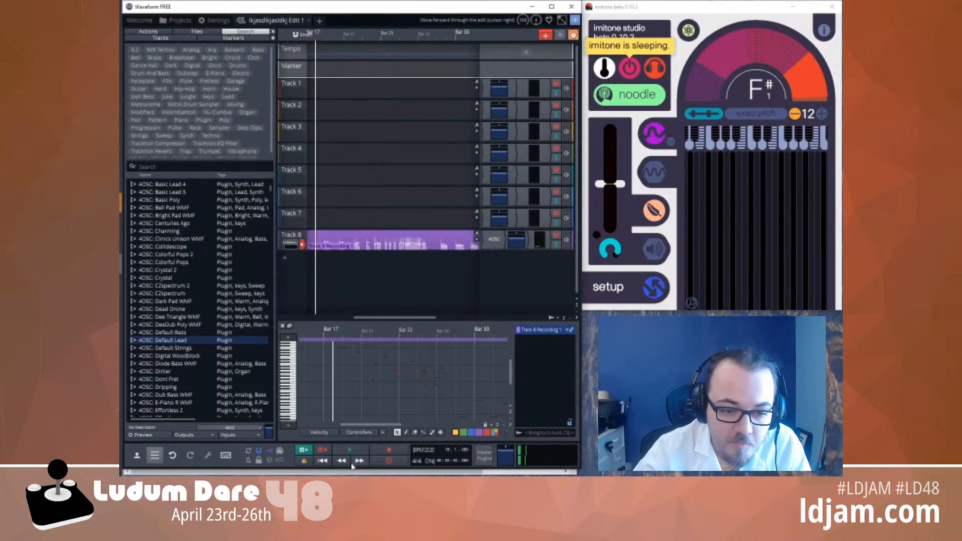
# Play the opening part of the Track 8 recording and stop the playback
pyautogui.click(359, 449)
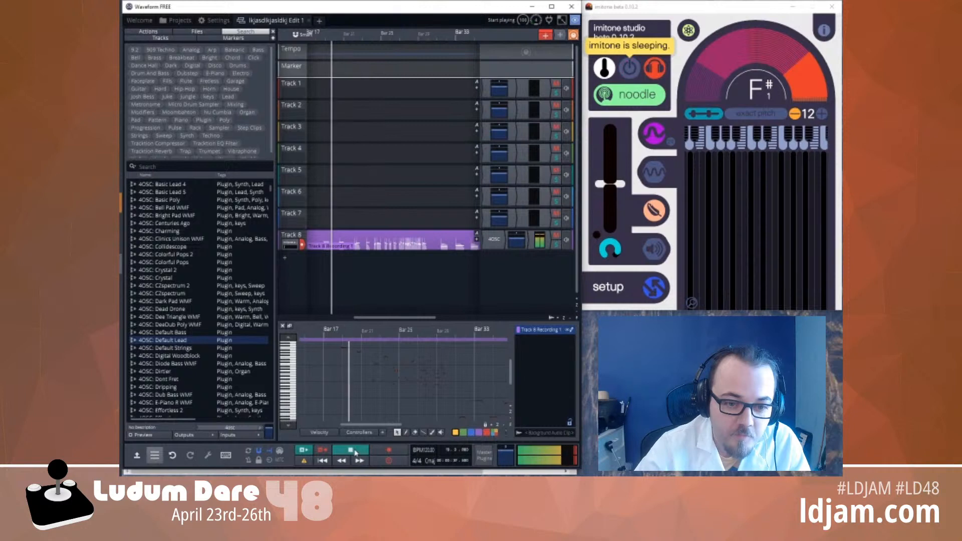
pyautogui.click(355, 450)
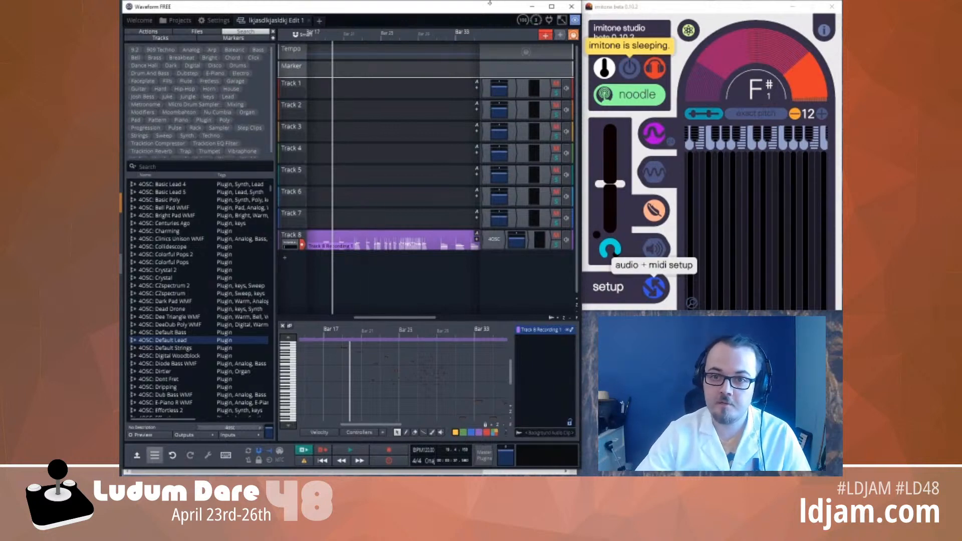
# Wake imitone and load the Basic Lead 2 preset in Track 8's 4OSC synth
pyautogui.click(631, 69)
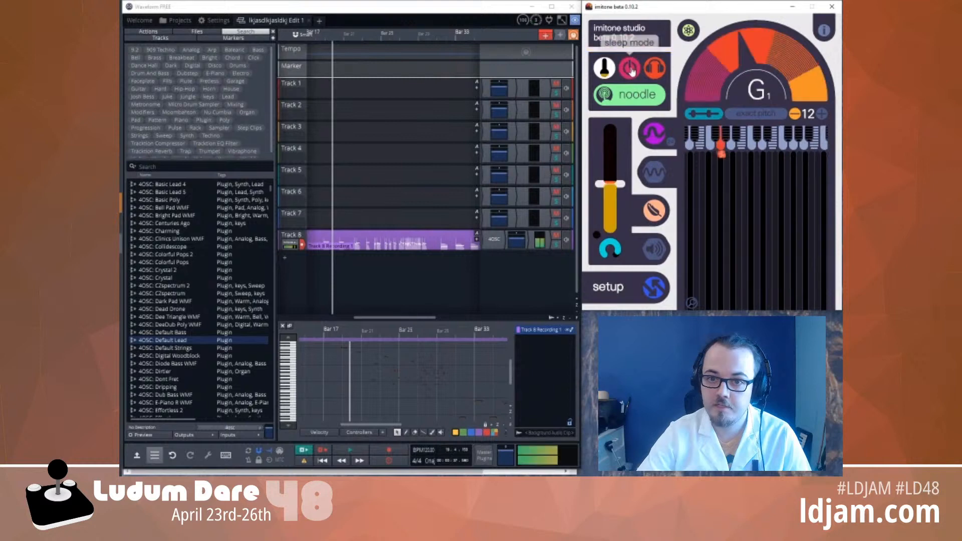
pyautogui.doubleClick(494, 238)
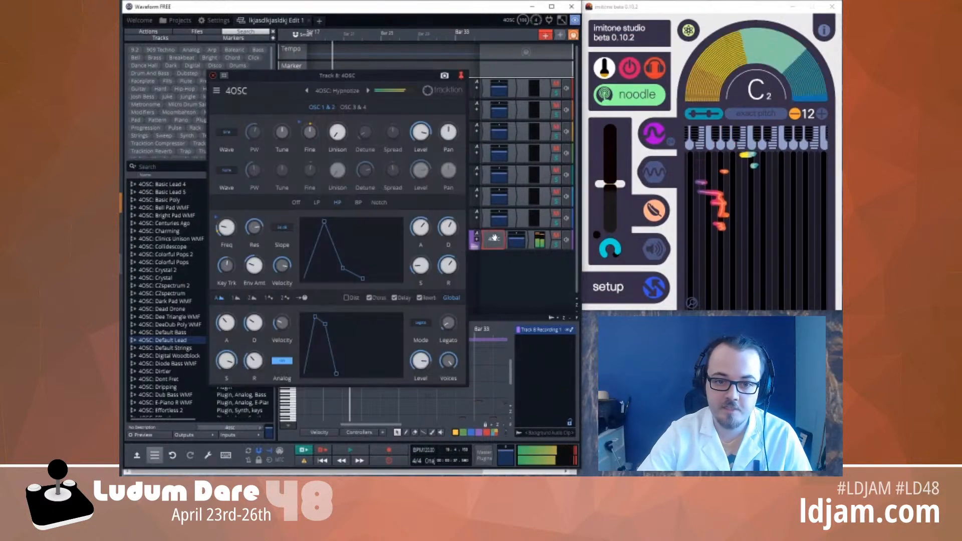
pyautogui.click(337, 91)
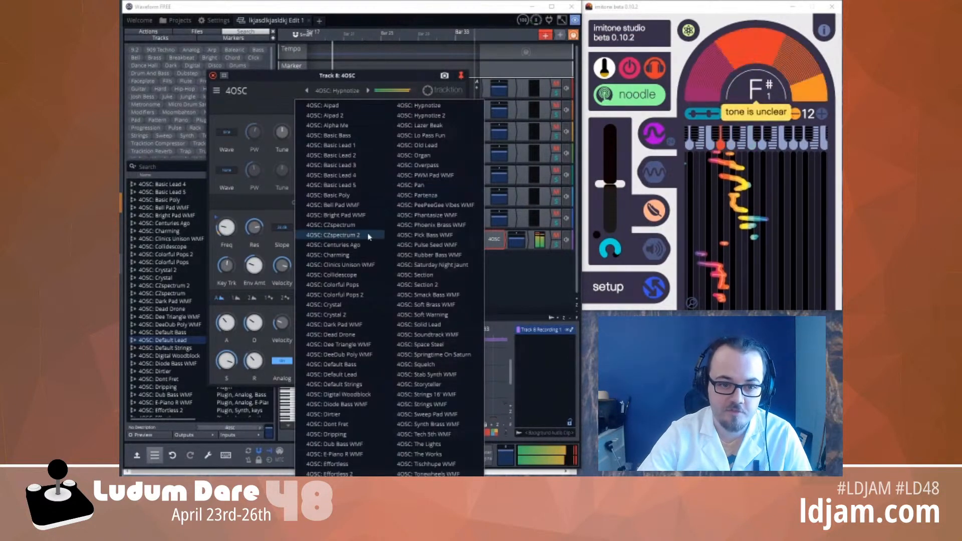
pyautogui.click(341, 156)
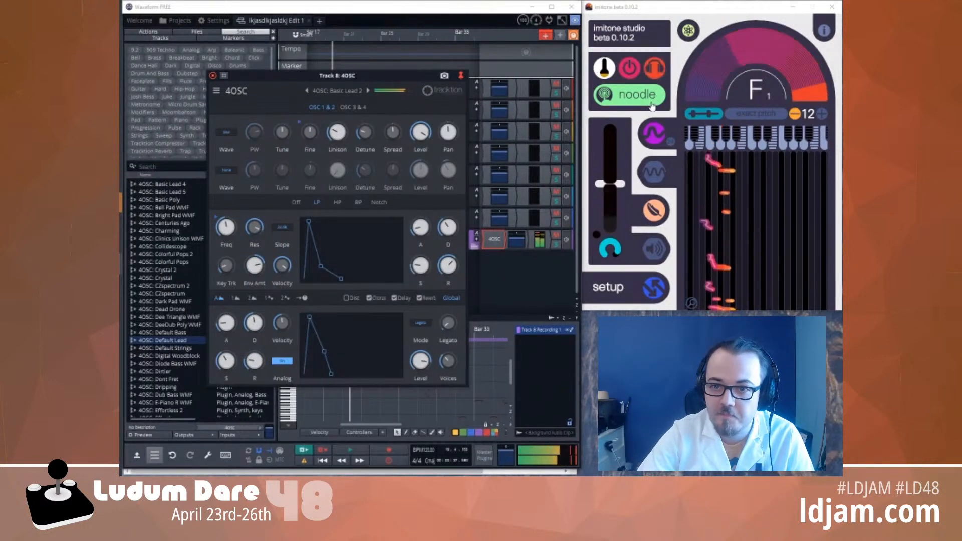
# Switch imitone to busy mode with the D blues scale and pitch shift 12, try it by voice, and put imitone to sleep
pyautogui.click(651, 106)
pyautogui.click(709, 123)
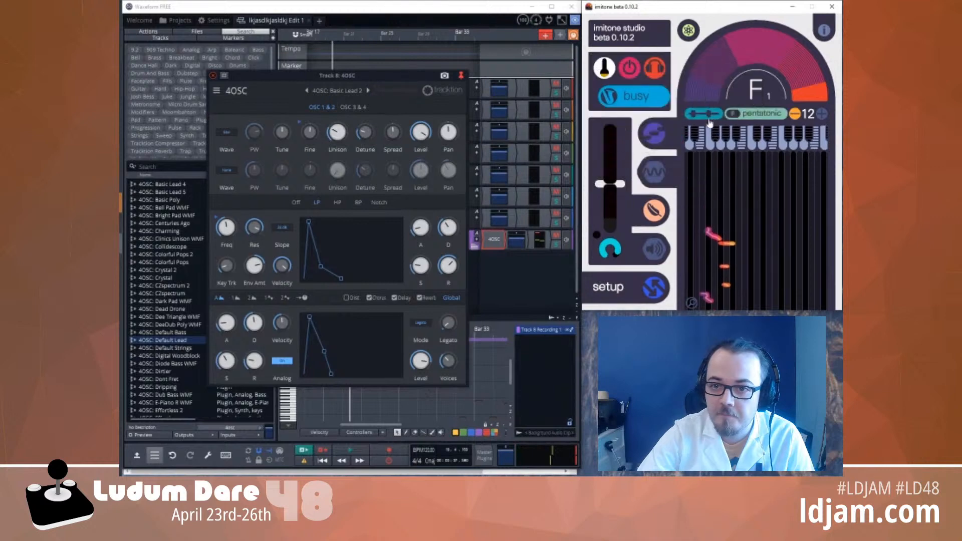
pyautogui.click(756, 114)
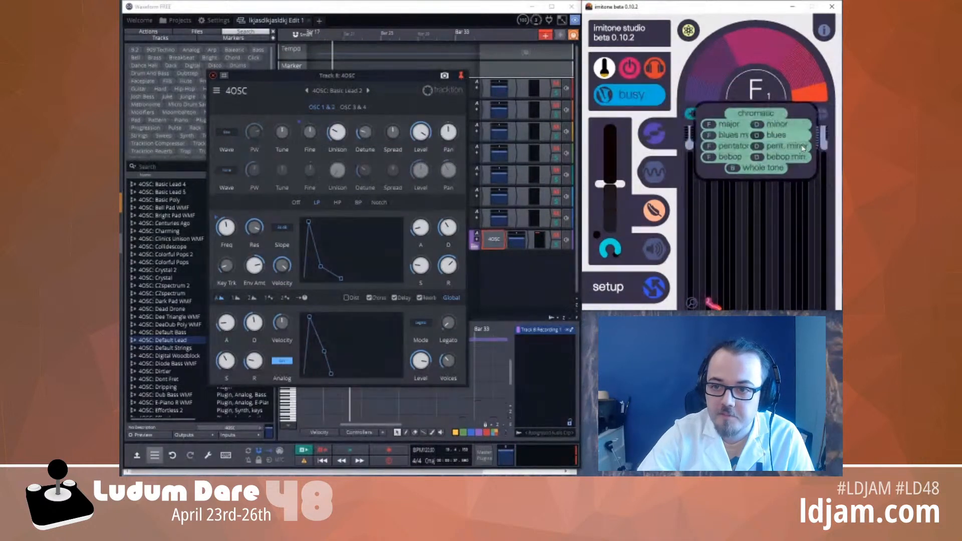
pyautogui.click(776, 135)
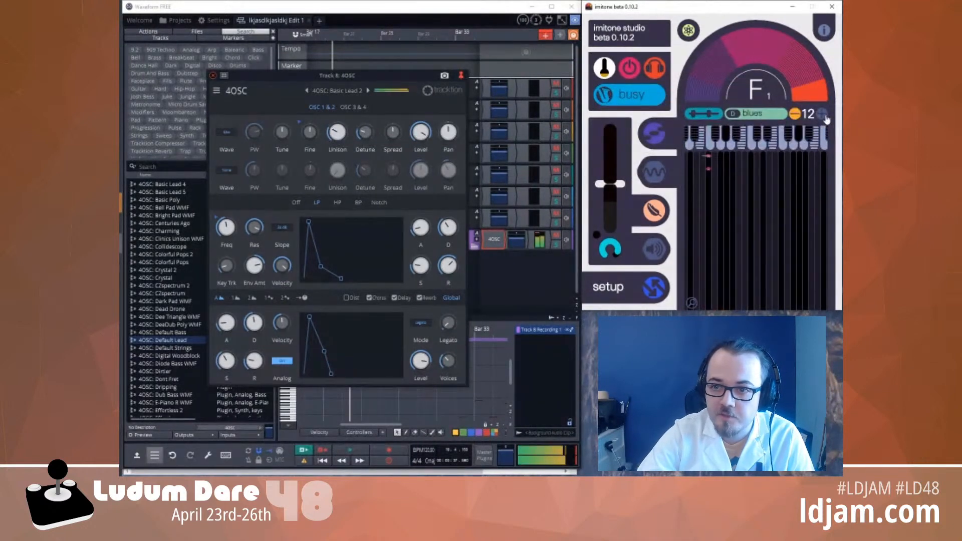
pyautogui.click(630, 71)
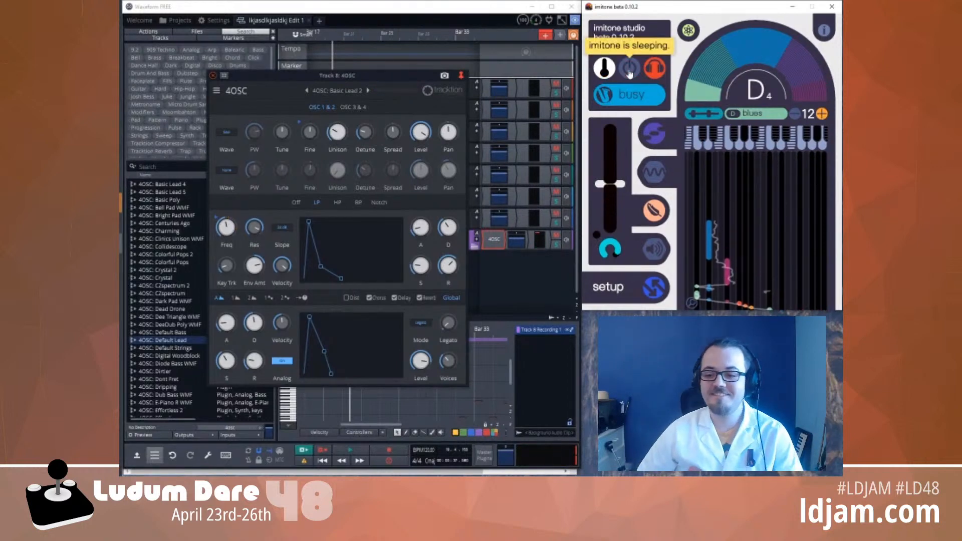